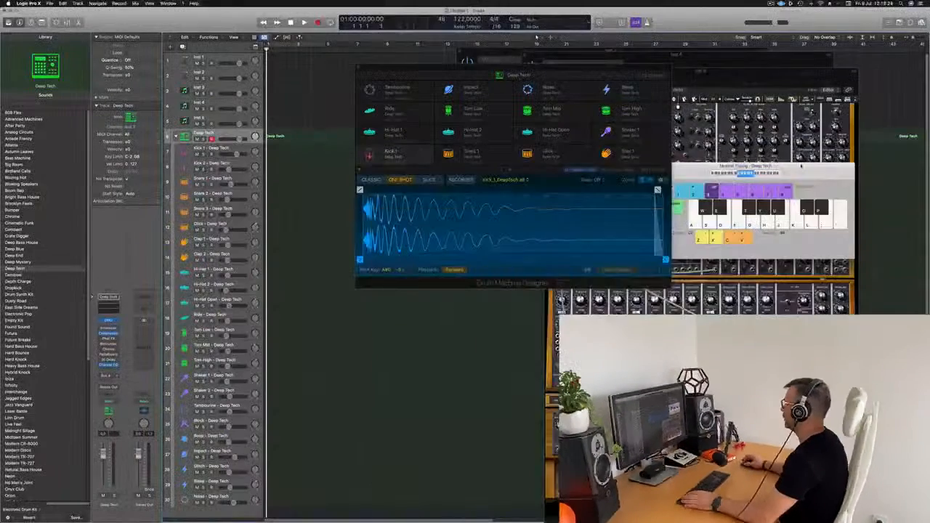
- Record a one-bar kick pattern with four hits on the Deep Tech track from bar 1 using Musical Typing
{"action": "left_click_drag", "start_coordinate": [812, 169], "coordinate": [683, 140]}
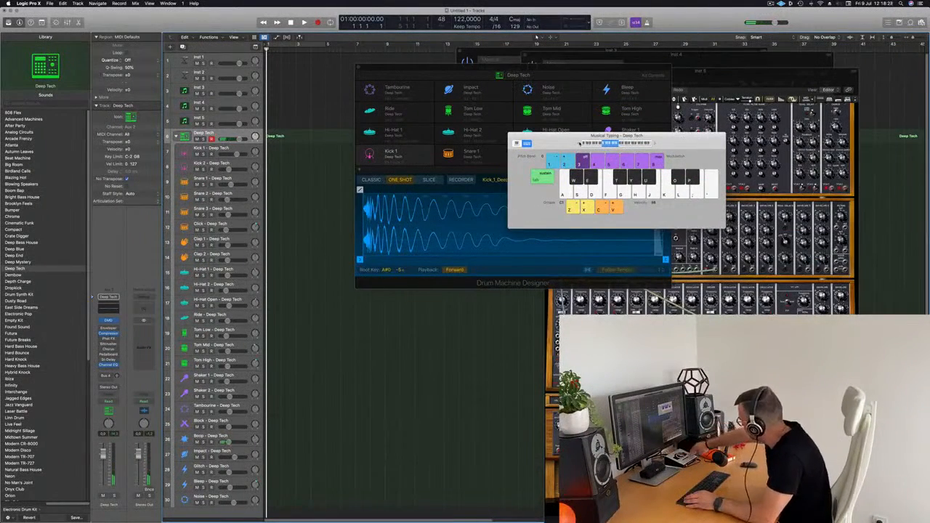
{"action": "key", "text": "a"}
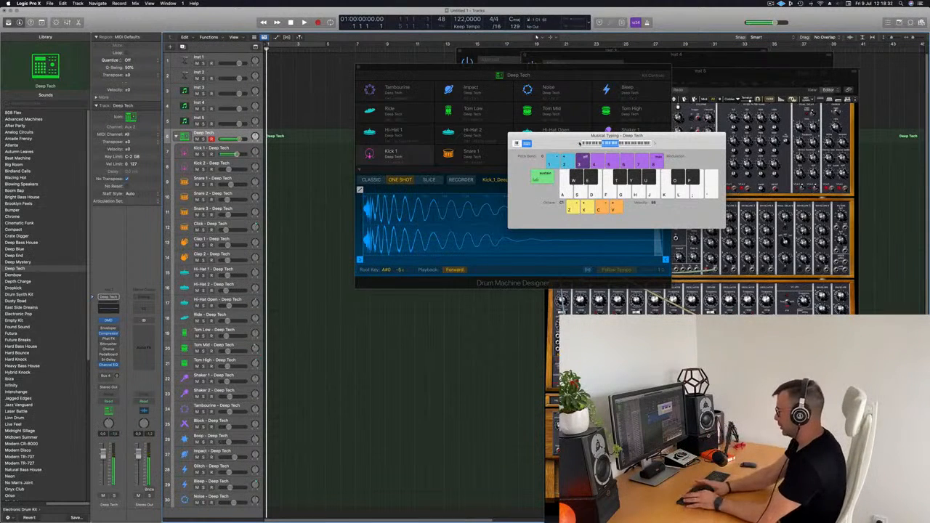
{"action": "key", "text": "r"}
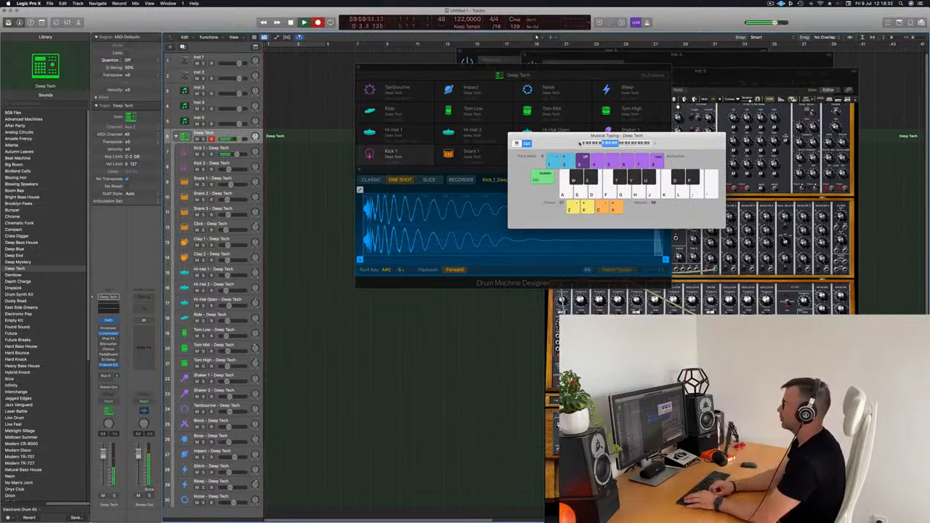
{"action": "key", "text": "a"}
{"action": "key", "text": "a"}
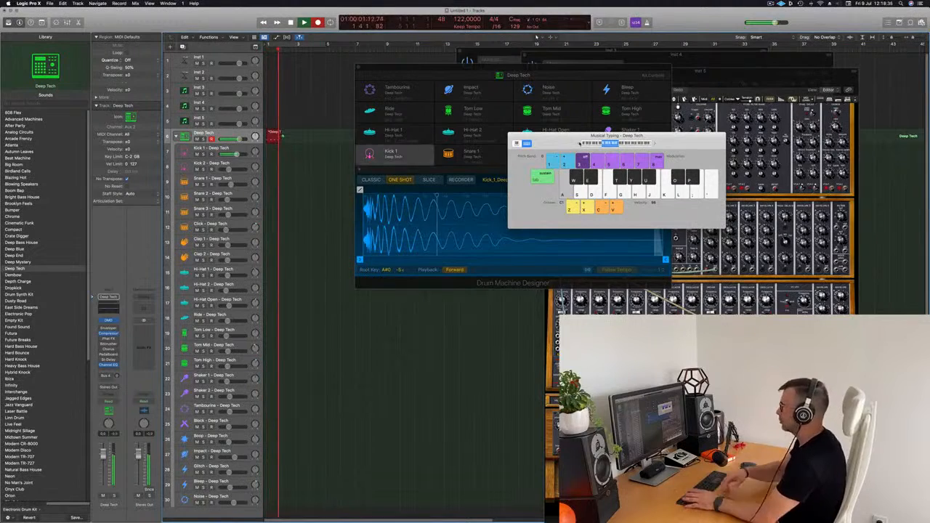
{"action": "key", "text": "space"}
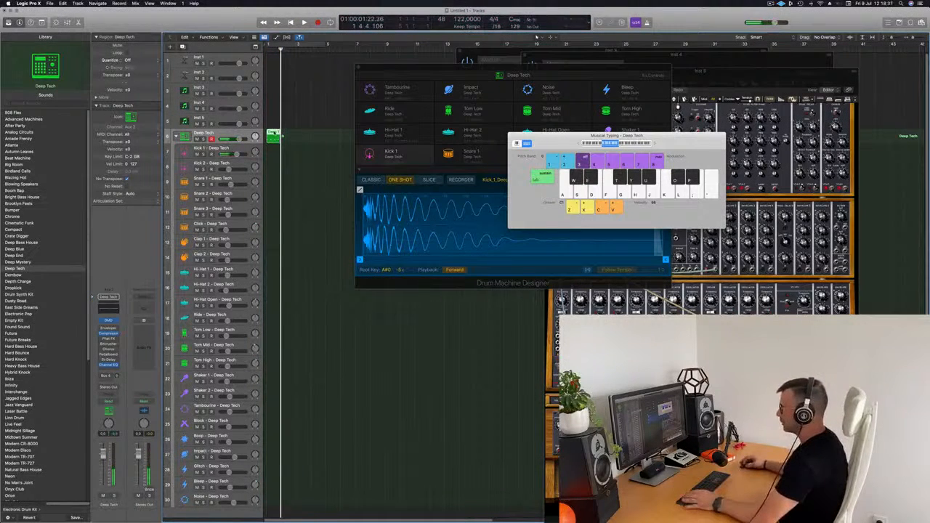
- Open the recorded region in the Piano Roll and lengthen the short kick notes for even note lengths
{"action": "double_click", "coordinate": [274, 134]}
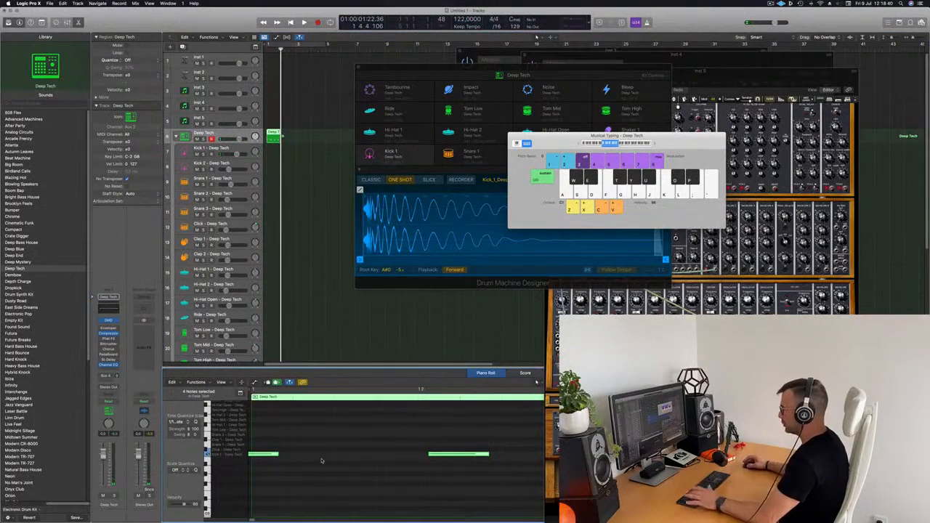
{"action": "scroll", "coordinate": [336, 462], "scroll_direction": "down", "scroll_amount": 3}
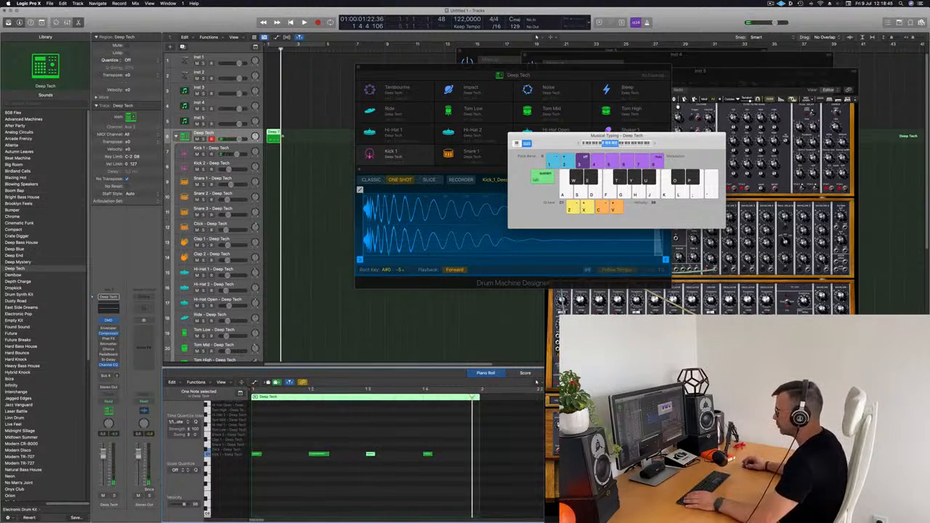
{"action": "left_click", "coordinate": [263, 454]}
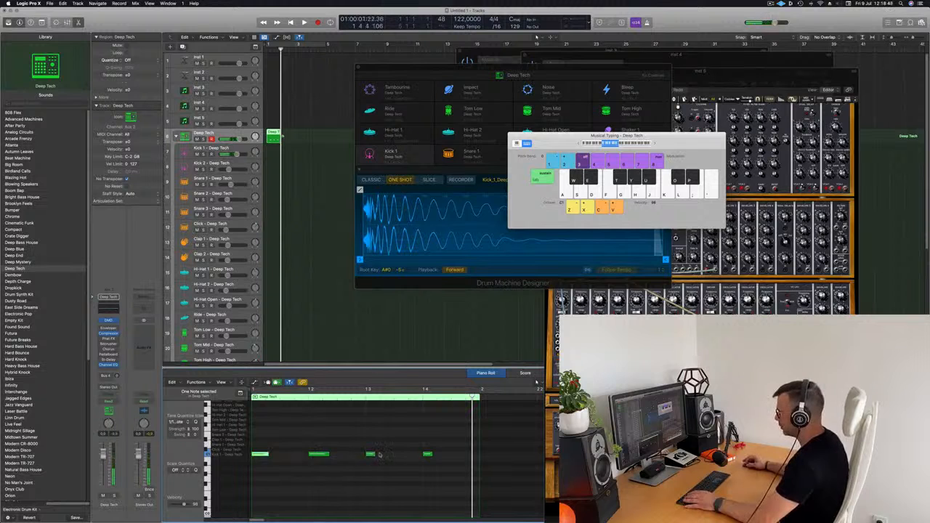
{"action": "left_click_drag", "start_coordinate": [375, 455], "coordinate": [440, 456]}
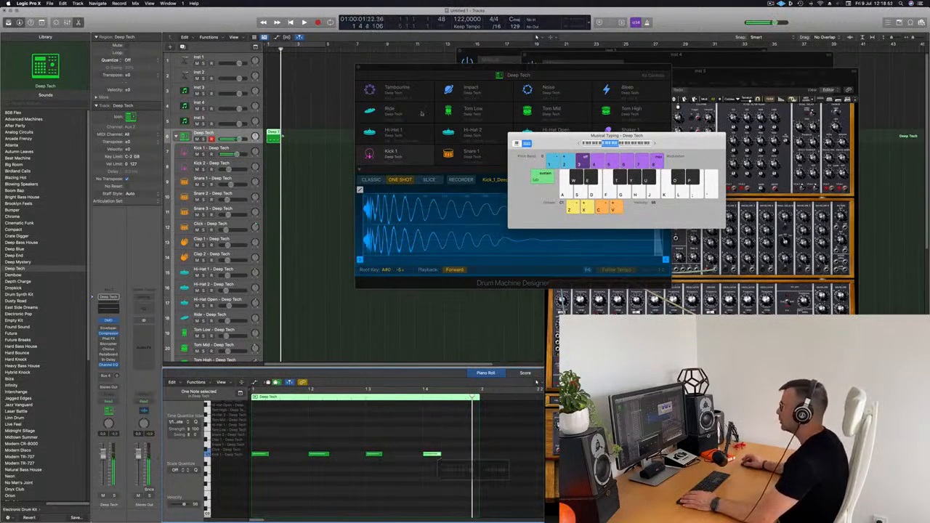
- Turn on the cycle range covering the first four bars
{"action": "left_click", "coordinate": [305, 161]}
{"action": "left_click_drag", "start_coordinate": [280, 138], "coordinate": [282, 136]}
{"action": "left_click", "coordinate": [279, 132]}
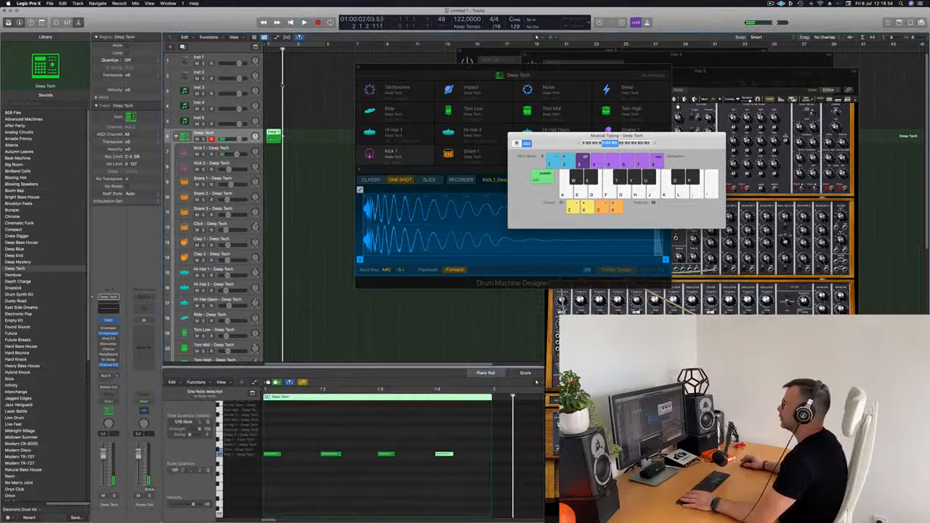
{"action": "left_click", "coordinate": [288, 46]}
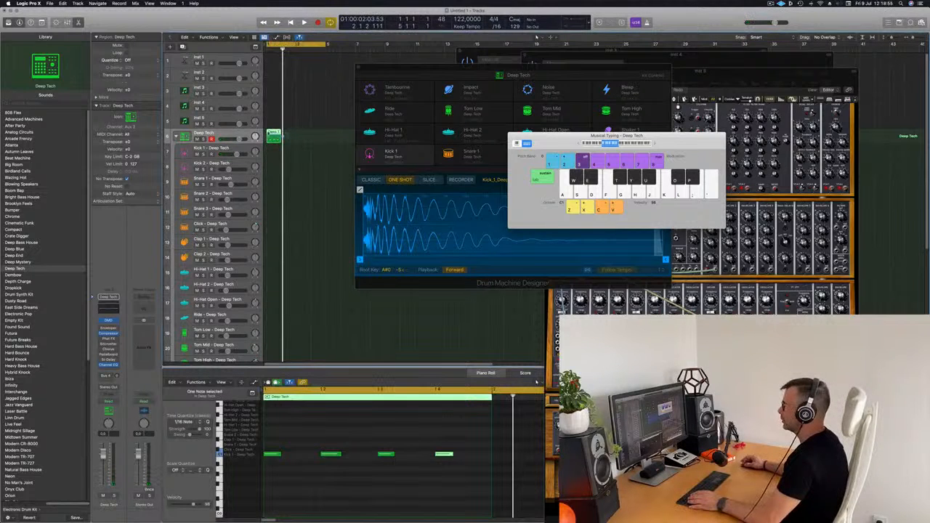
- Move the kick region to the Kick 1 track and transpose its four notes up four semitones and down one octave
{"action": "left_click_drag", "start_coordinate": [273, 145], "coordinate": [273, 158]}
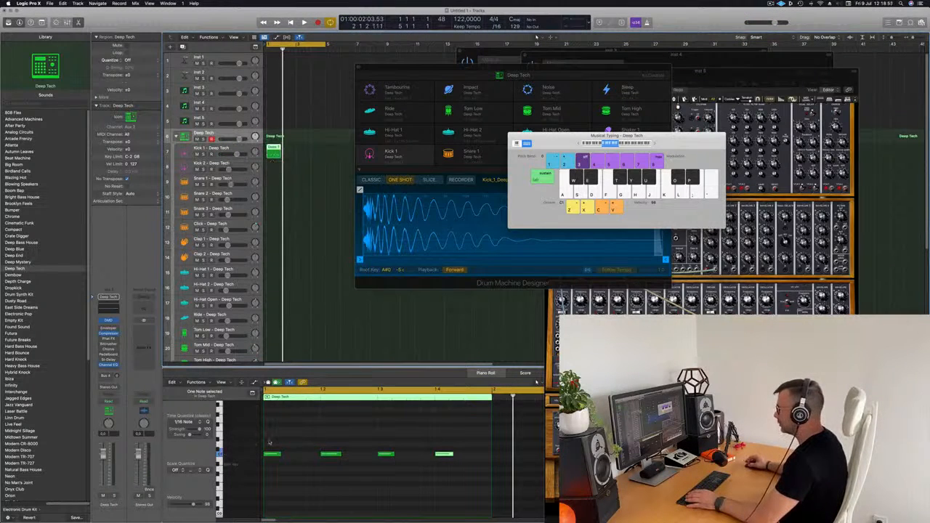
{"action": "left_click_drag", "start_coordinate": [269, 441], "coordinate": [513, 488]}
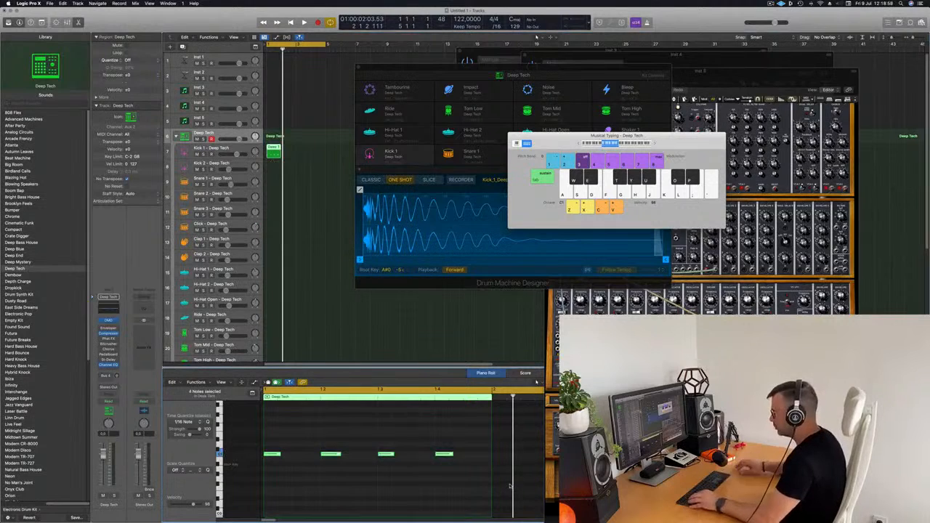
{"action": "key", "text": "alt+Up"}
{"action": "key", "text": "alt+Up"}
{"action": "key", "text": "alt+Up"}
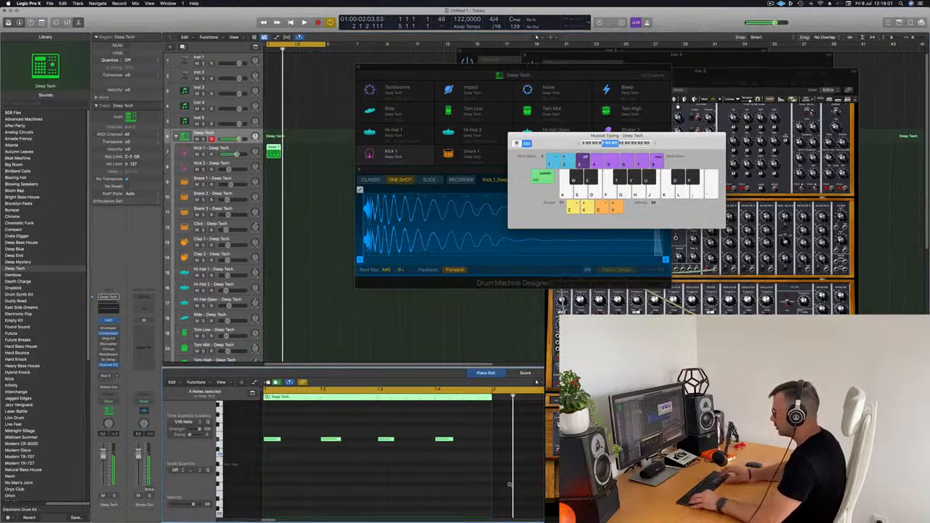
{"action": "key", "text": "alt+Up"}
{"action": "left_click_drag", "start_coordinate": [270, 417], "coordinate": [509, 452]}
{"action": "key", "text": "alt+shift+Down"}
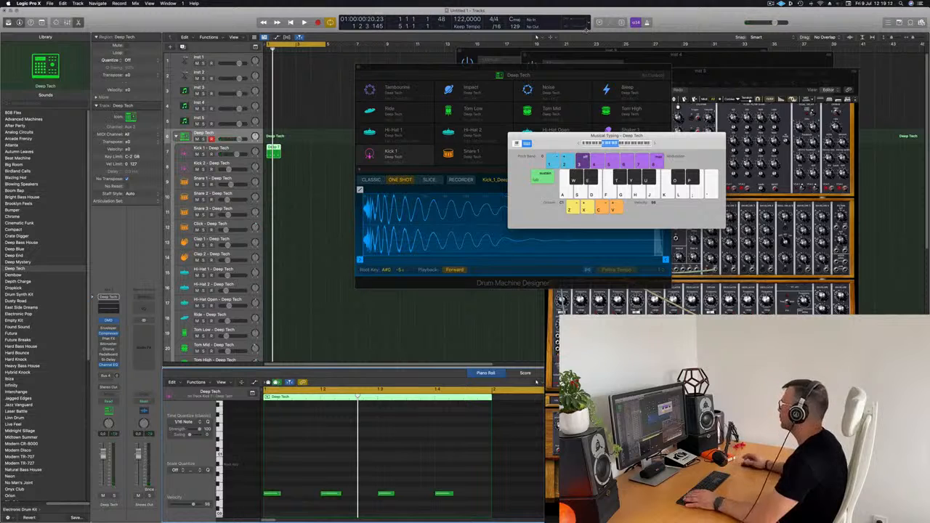
- Repeat the one-bar Kick 1 region through bar 4 and play back the kick pattern
{"action": "key", "text": "space"}
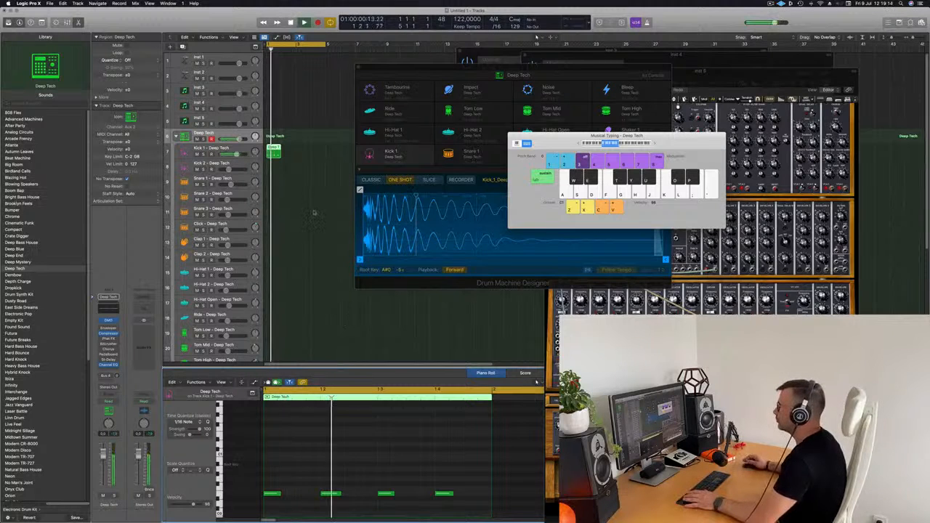
{"action": "left_click", "coordinate": [273, 154]}
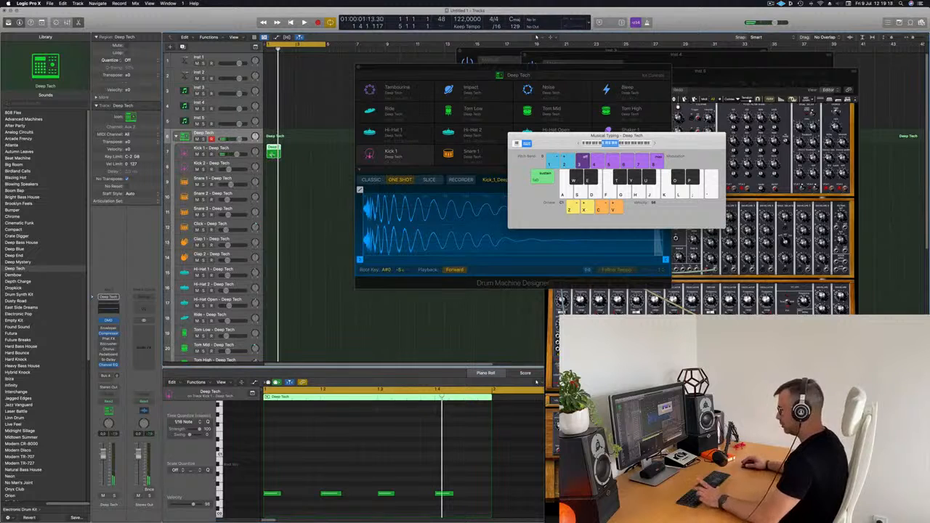
{"action": "key", "text": "super+r"}
{"action": "key", "text": "space"}
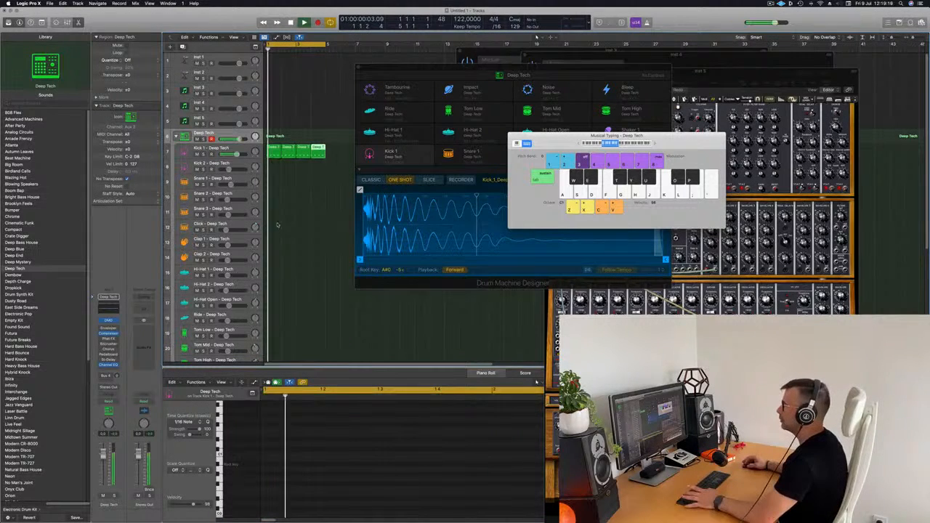
{"action": "key", "text": "space"}
- Copy the bar 1 kick region to the Hi-Hat Open track and shift its four notes to the offbeats
{"action": "left_click", "coordinate": [276, 149]}
{"action": "left_click_drag", "start_coordinate": [275, 151], "coordinate": [275, 301]}
{"action": "left_click_drag", "start_coordinate": [276, 478], "coordinate": [553, 518]}
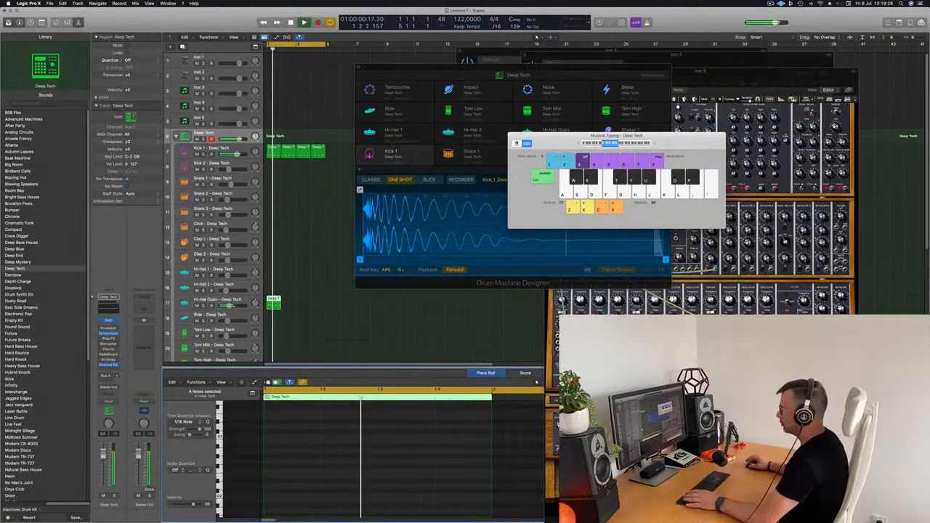
- Repeat the one-bar Hi-Hat Open region through bar 4
{"action": "left_click", "coordinate": [275, 305]}
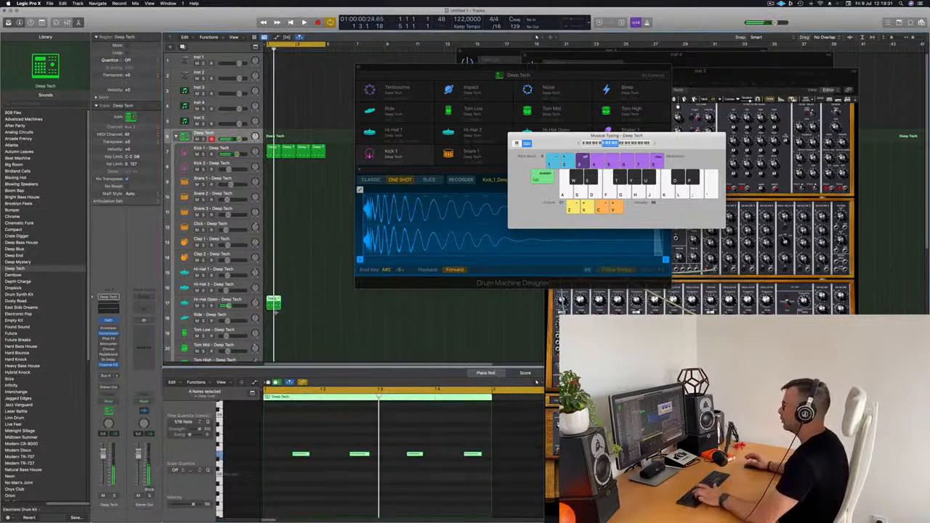
{"action": "key", "text": "super+r"}
{"action": "key", "text": "super+r"}
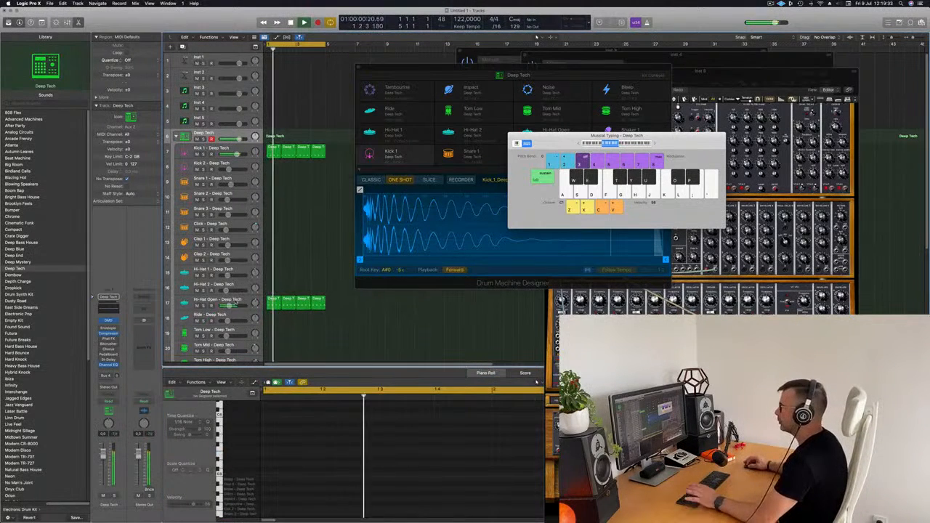
- Select the Hi-Hat Open track and move the Drum Machine Designer and Musical Typing windows clear of the arrangement
{"action": "left_click", "coordinate": [235, 300]}
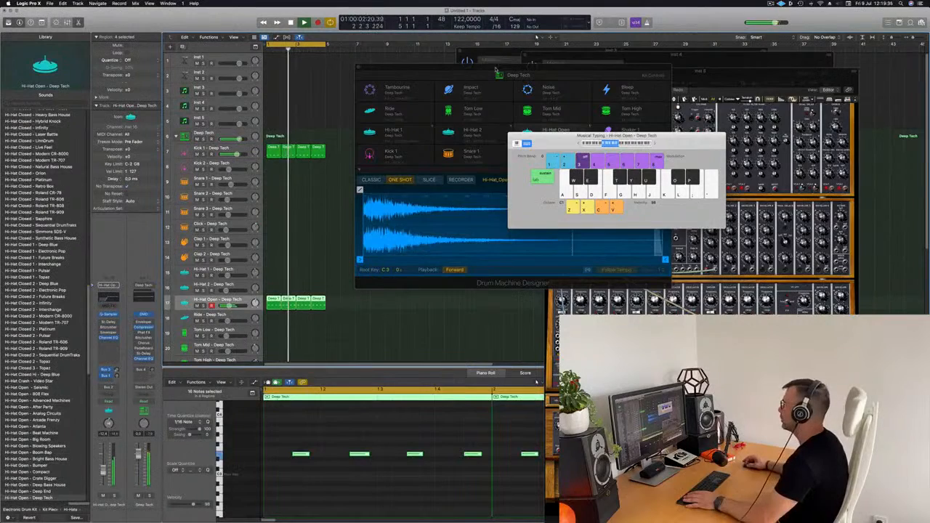
{"action": "left_click_drag", "start_coordinate": [497, 73], "coordinate": [754, 53]}
{"action": "left_click_drag", "start_coordinate": [549, 135], "coordinate": [631, 108]}
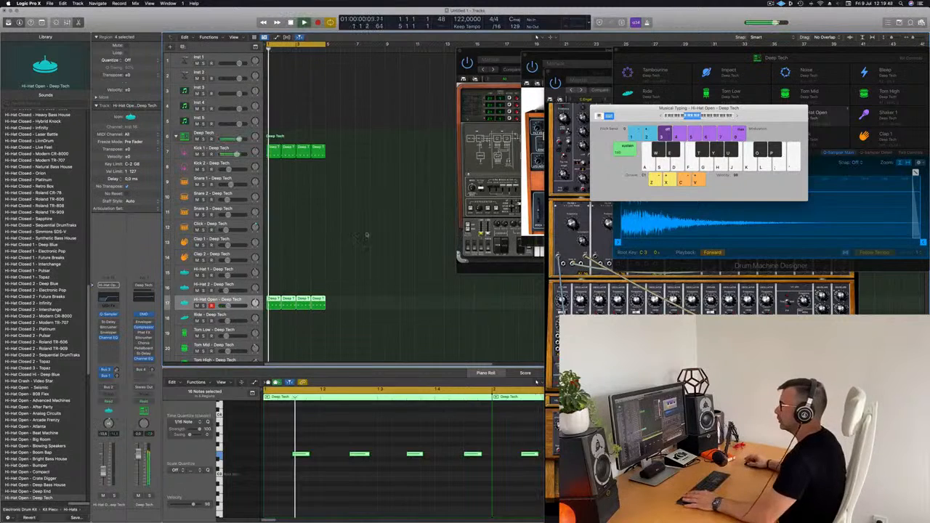
- Move the bar 1 kick region to the Snare 1 track and delete its first and third notes, keeping beats 2 and 4
{"action": "scroll", "coordinate": [356, 225], "scroll_direction": "down", "scroll_amount": 4}
{"action": "scroll", "coordinate": [350, 222], "scroll_direction": "down", "scroll_amount": 2}
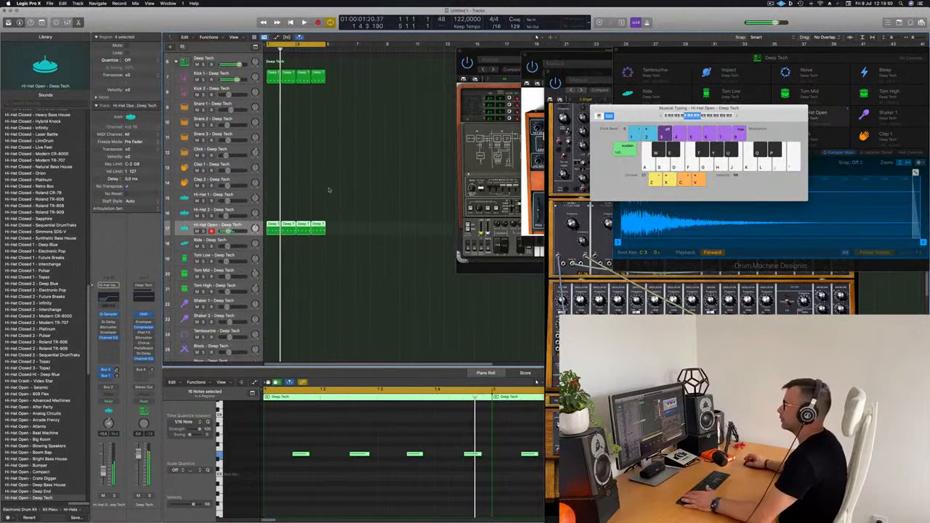
{"action": "left_click_drag", "start_coordinate": [275, 74], "coordinate": [273, 109]}
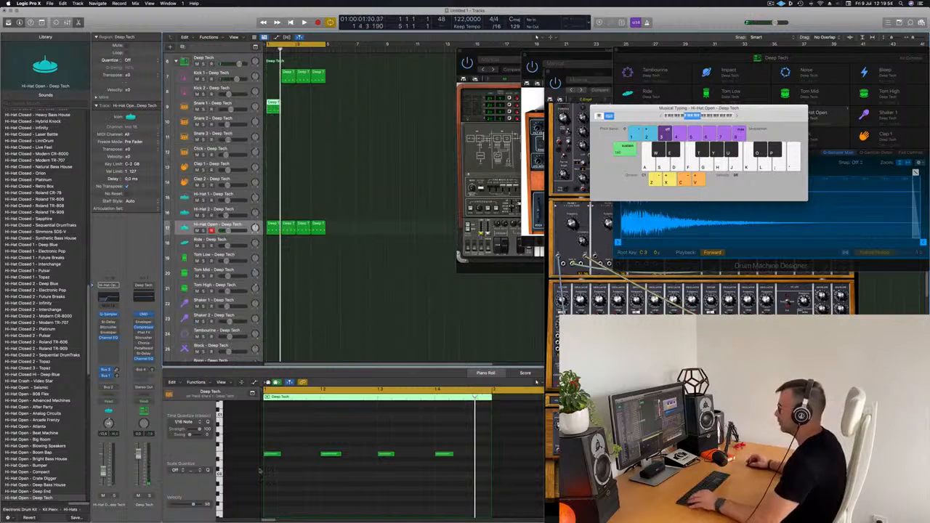
{"action": "left_click_drag", "start_coordinate": [261, 471], "coordinate": [279, 449]}
{"action": "left_click_drag", "start_coordinate": [403, 485], "coordinate": [372, 431]}
{"action": "key", "text": "Delete"}
{"action": "left_click_drag", "start_coordinate": [318, 443], "coordinate": [462, 491]}
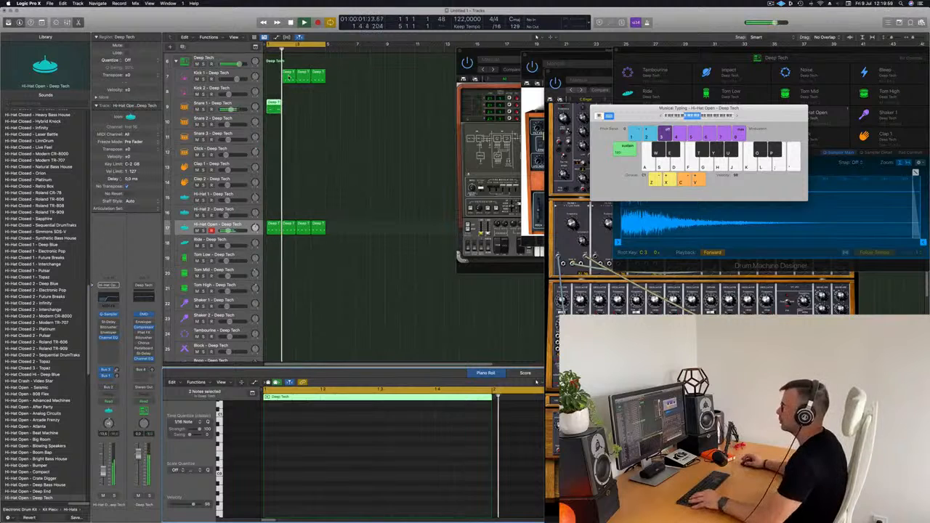
- Copy a Kick 1 region back into bar 1 and repeat the Snare 1 region through bar 4
{"action": "left_click_drag", "start_coordinate": [288, 78], "coordinate": [272, 77]}
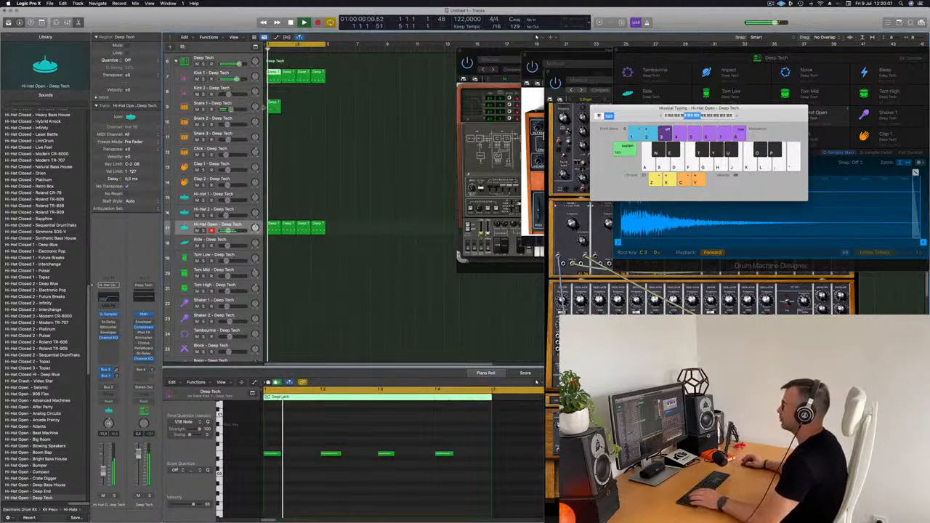
{"action": "left_click", "coordinate": [272, 107]}
{"action": "key", "text": "super+r"}
{"action": "key", "text": "super+r"}
{"action": "key", "text": "super+r"}
{"action": "left_click", "coordinate": [345, 146]}
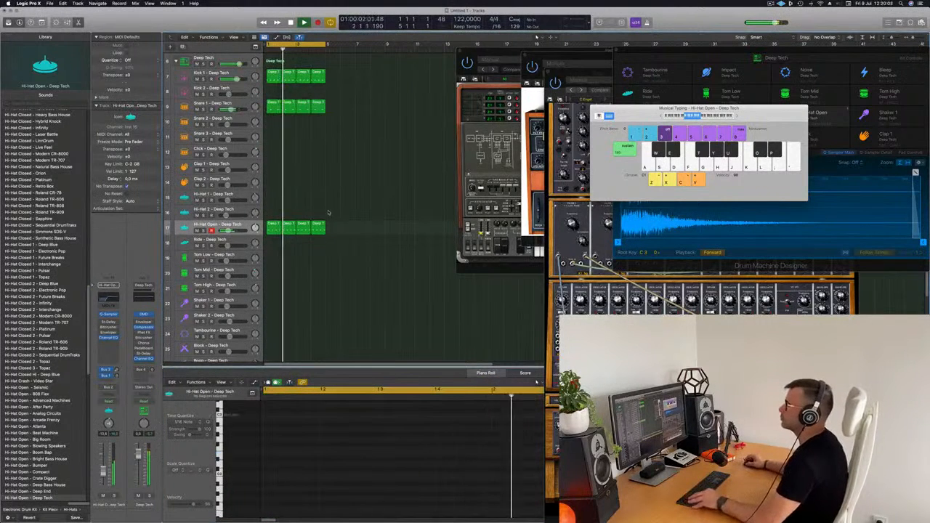
- Copy the bar 1 Hi-Hat Open region to the Boop track, delete its first three notes, and play it back
{"action": "scroll", "coordinate": [330, 204], "scroll_direction": "down", "scroll_amount": 2}
{"action": "scroll", "coordinate": [350, 243], "scroll_direction": "down", "scroll_amount": 3}
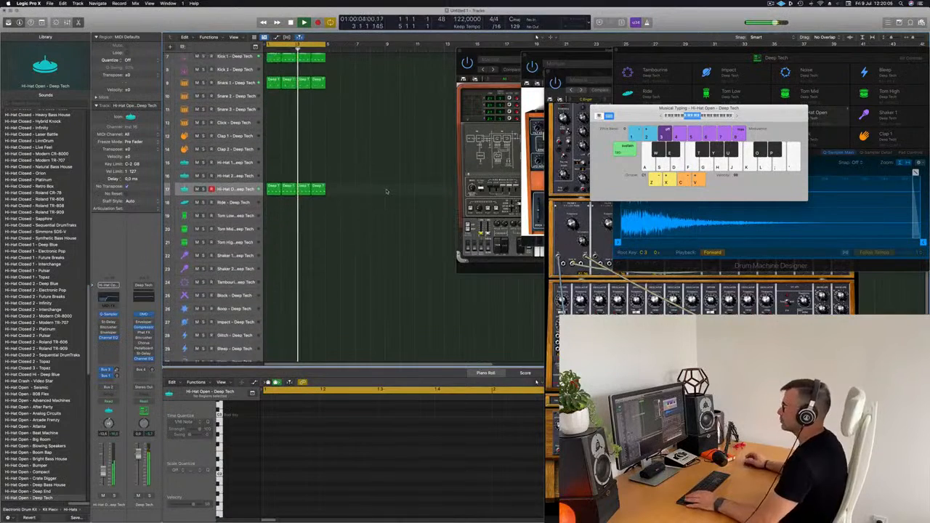
{"action": "scroll", "coordinate": [385, 190], "scroll_direction": "down", "scroll_amount": 3}
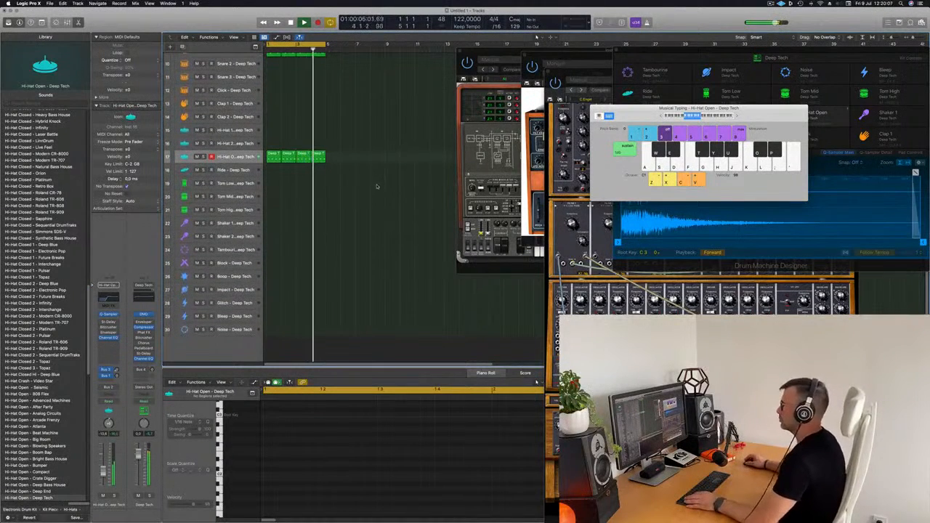
{"action": "scroll", "coordinate": [327, 185], "scroll_direction": "up", "scroll_amount": 2}
{"action": "left_click", "coordinate": [273, 181]}
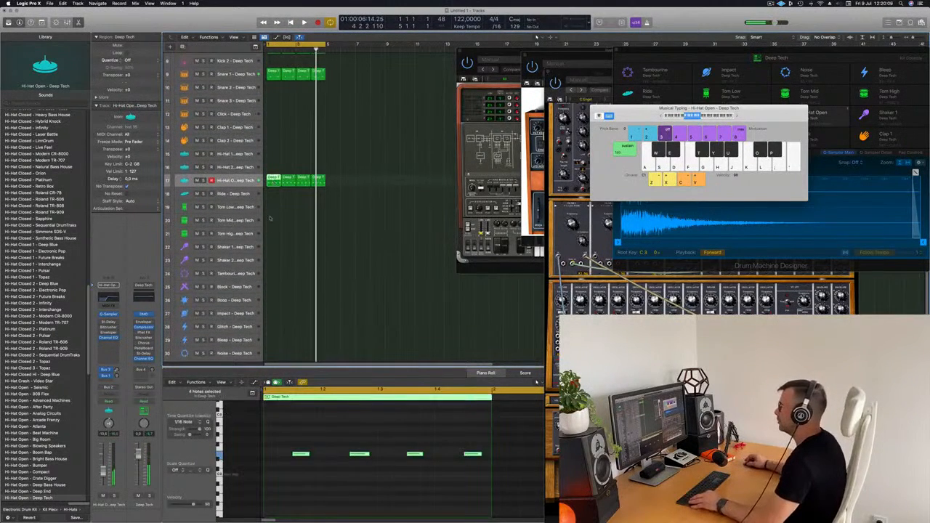
{"action": "left_click_drag", "start_coordinate": [273, 179], "coordinate": [271, 313]}
{"action": "left_click_drag", "start_coordinate": [291, 428], "coordinate": [424, 485]}
{"action": "key", "text": "Delete"}
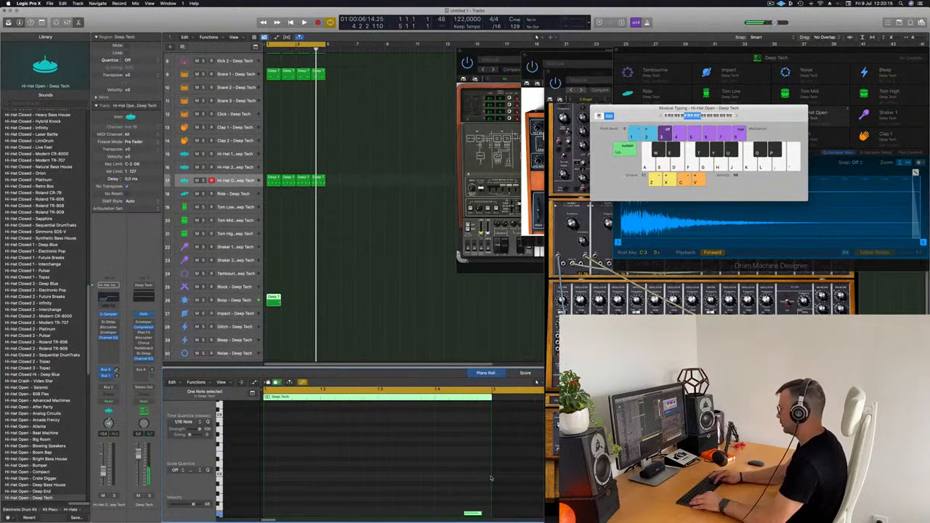
{"action": "key", "text": "space"}
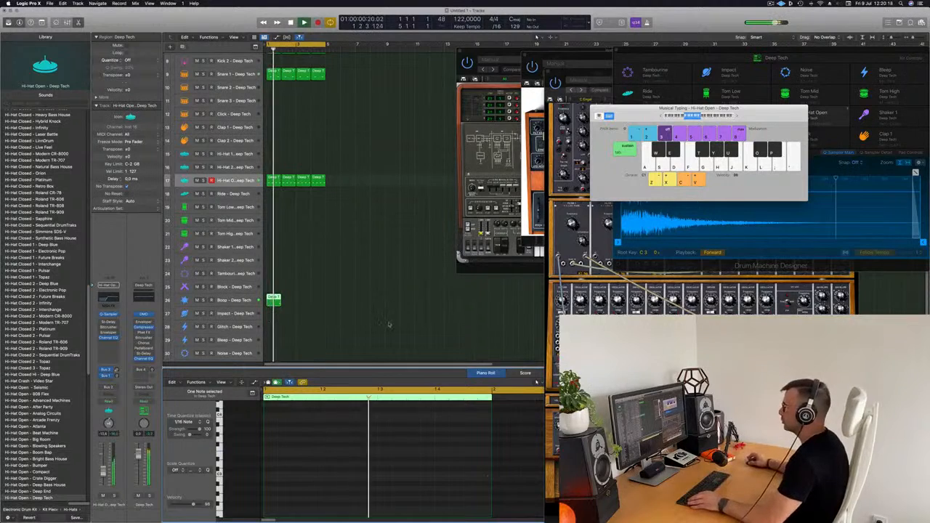
- Repeat the one-bar Boop region through bar 4
{"action": "left_click", "coordinate": [279, 299]}
{"action": "key", "text": "super+r"}
{"action": "key", "text": "super+r"}
{"action": "key", "text": "super+r"}
{"action": "key", "text": "super+r"}
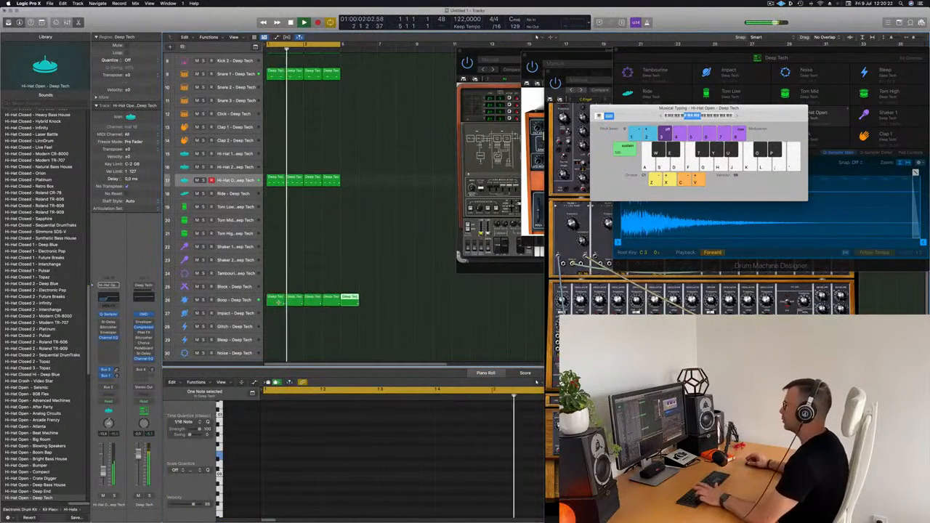
{"action": "scroll", "coordinate": [303, 282], "scroll_direction": "down", "scroll_amount": 3}
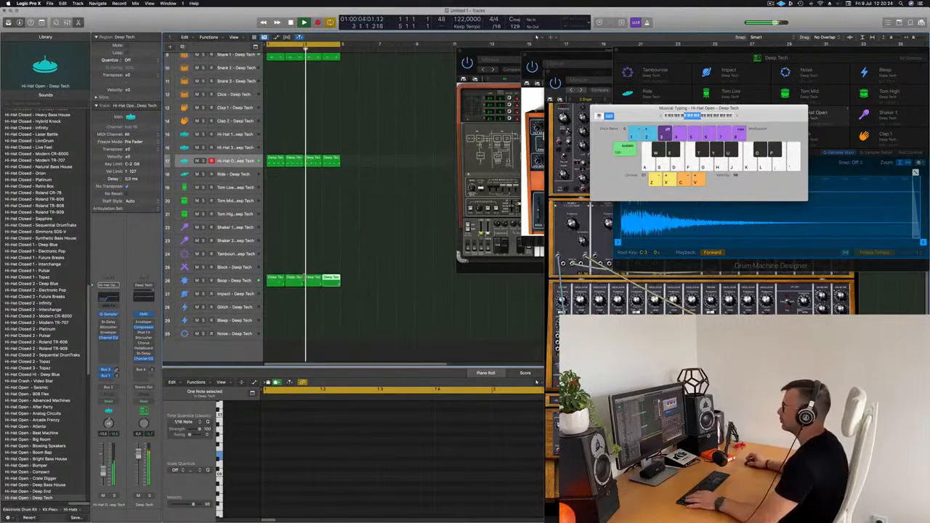
- Copy the bar 1 Snare 1 region to bar 1 of the Clap 1 track
{"action": "left_click", "coordinate": [294, 243]}
{"action": "left_click", "coordinate": [233, 270]}
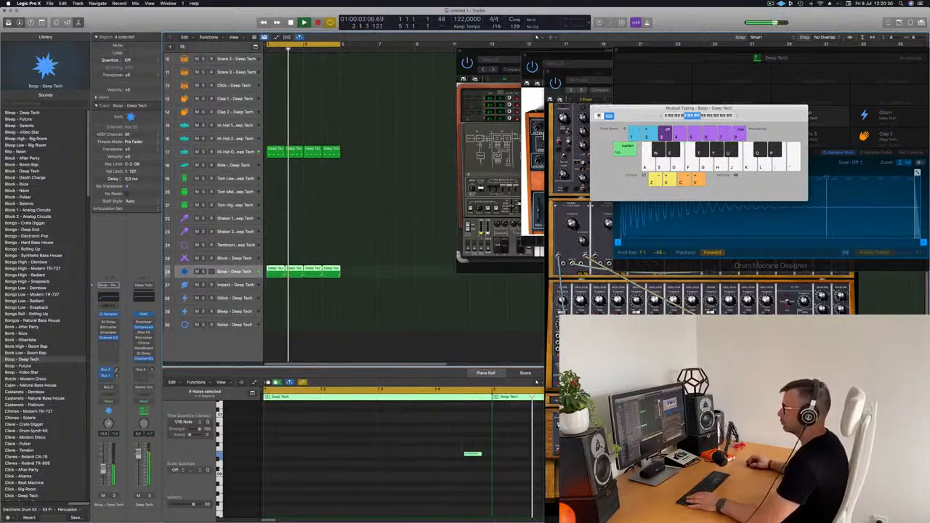
{"action": "scroll", "coordinate": [390, 194], "scroll_direction": "up", "scroll_amount": 2}
{"action": "scroll", "coordinate": [390, 195], "scroll_direction": "up", "scroll_amount": 1}
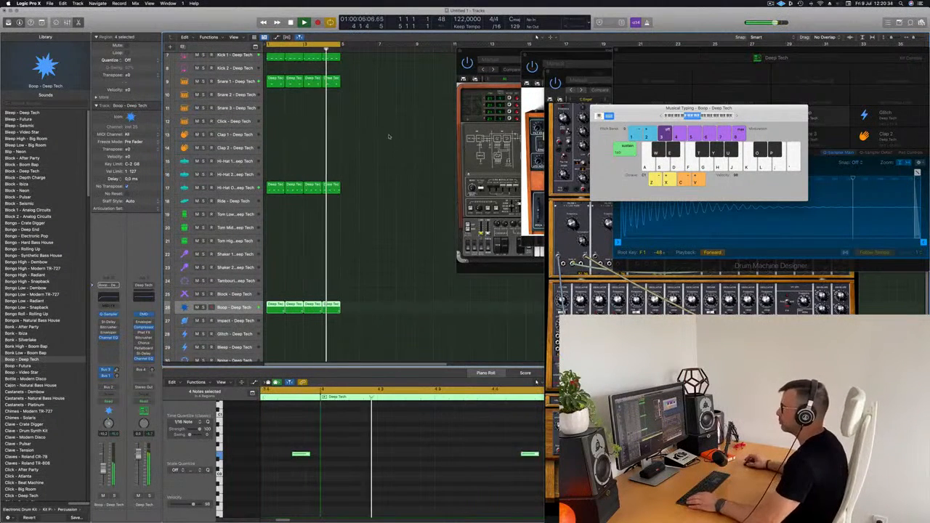
{"action": "left_click", "coordinate": [279, 81]}
{"action": "left_click_drag", "start_coordinate": [279, 82], "coordinate": [279, 138]}
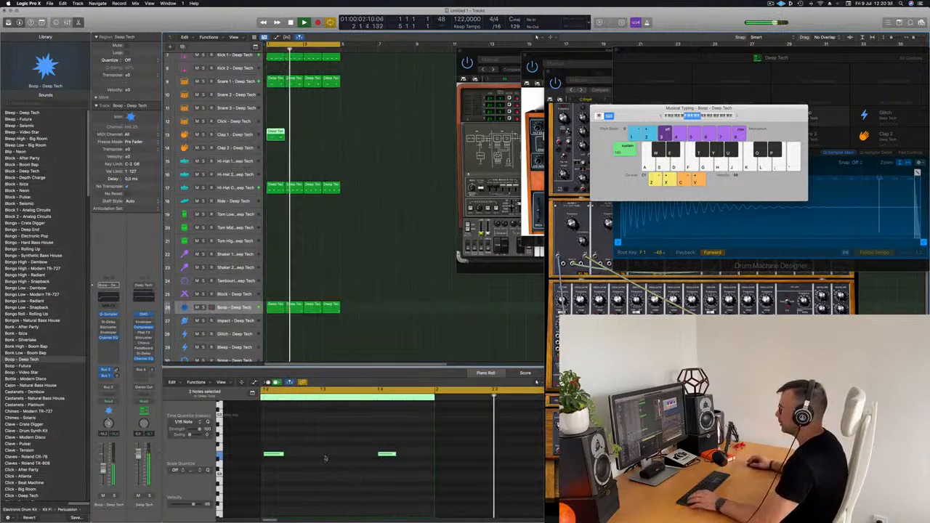
- Thin the bar 1 Clap 1 region to a single note on beat 2
{"action": "left_click_drag", "start_coordinate": [305, 432], "coordinate": [353, 470]}
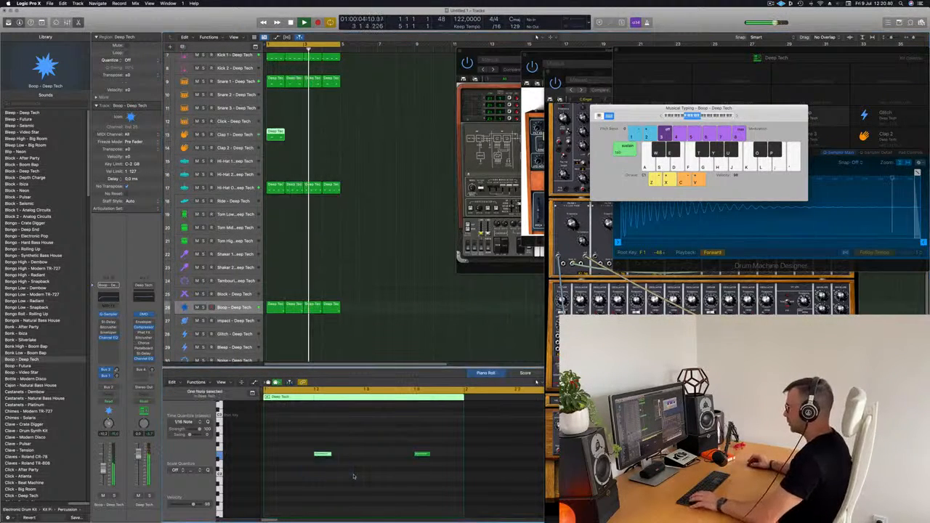
{"action": "key", "text": "Delete"}
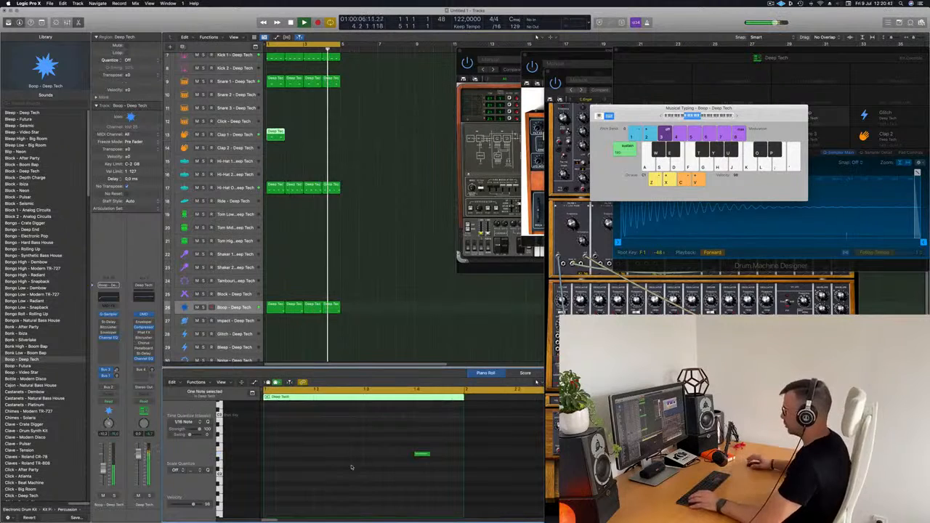
{"action": "left_click_drag", "start_coordinate": [422, 446], "coordinate": [430, 485]}
{"action": "scroll", "coordinate": [423, 481], "scroll_direction": "up", "scroll_amount": 5}
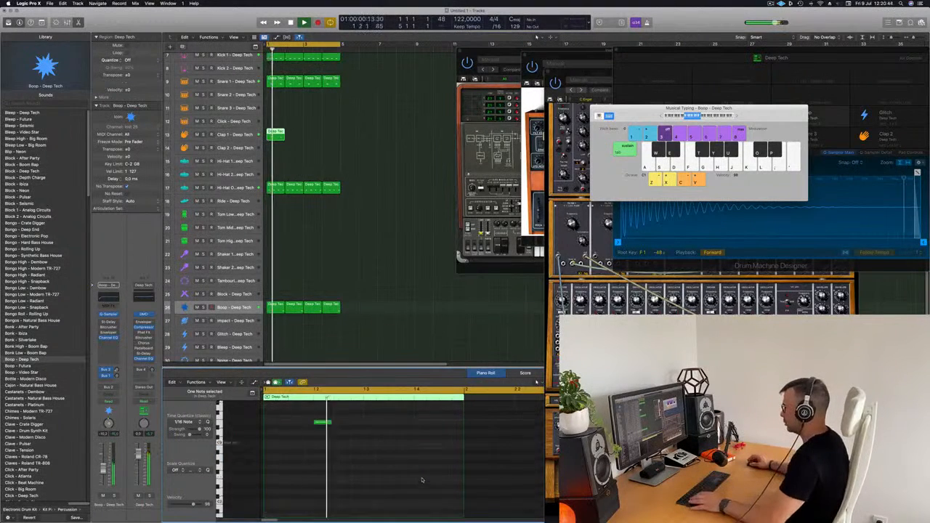
{"action": "left_click", "coordinate": [326, 135]}
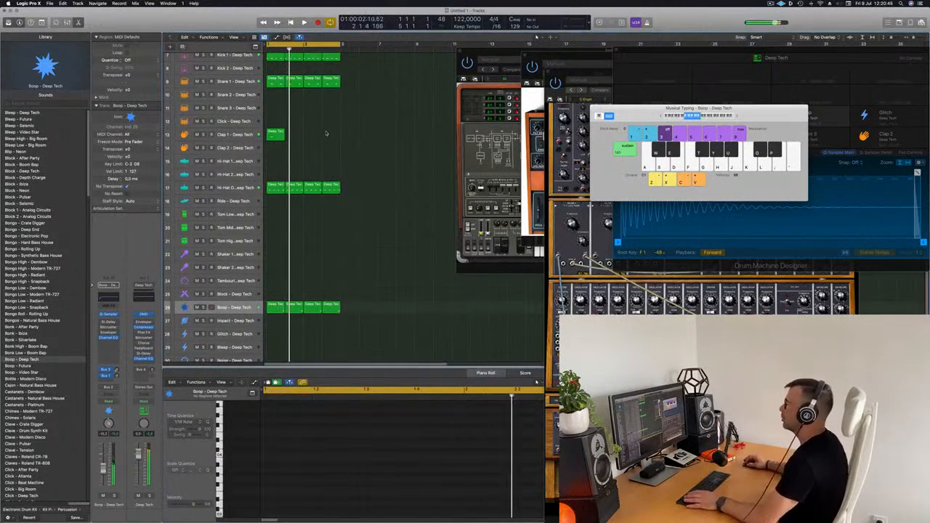
- Repeat the one-bar Clap 1 region through bar 4
{"action": "left_click_drag", "start_coordinate": [325, 131], "coordinate": [266, 135]}
{"action": "key", "text": "super+r"}
{"action": "key", "text": "super+r"}
{"action": "key", "text": "super+r"}
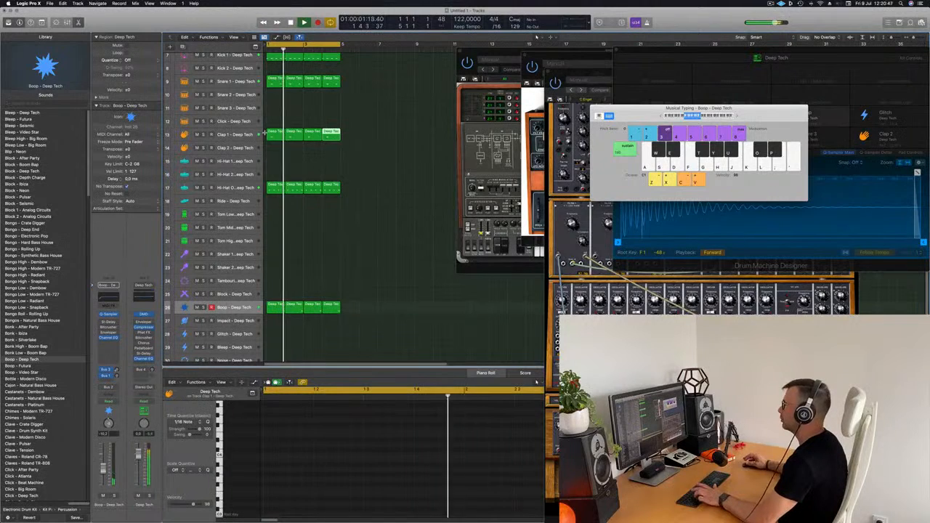
{"action": "left_click", "coordinate": [406, 121]}
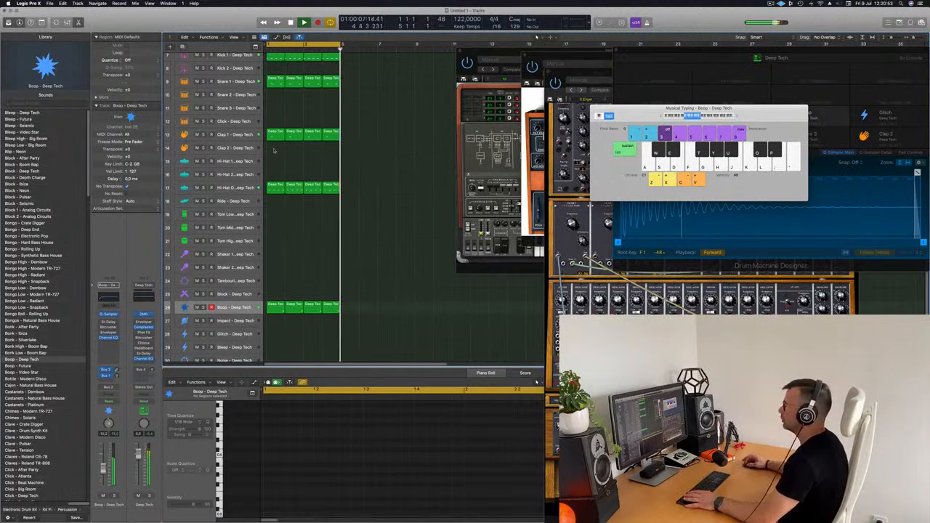
- Copy the bar 1 Hi-Hat Open region to the Hi-Hat 1 track and shift its four notes onto beats 1 to 4
{"action": "left_click", "coordinate": [275, 135]}
{"action": "left_click", "coordinate": [274, 188]}
{"action": "left_click_drag", "start_coordinate": [274, 187], "coordinate": [275, 161]}
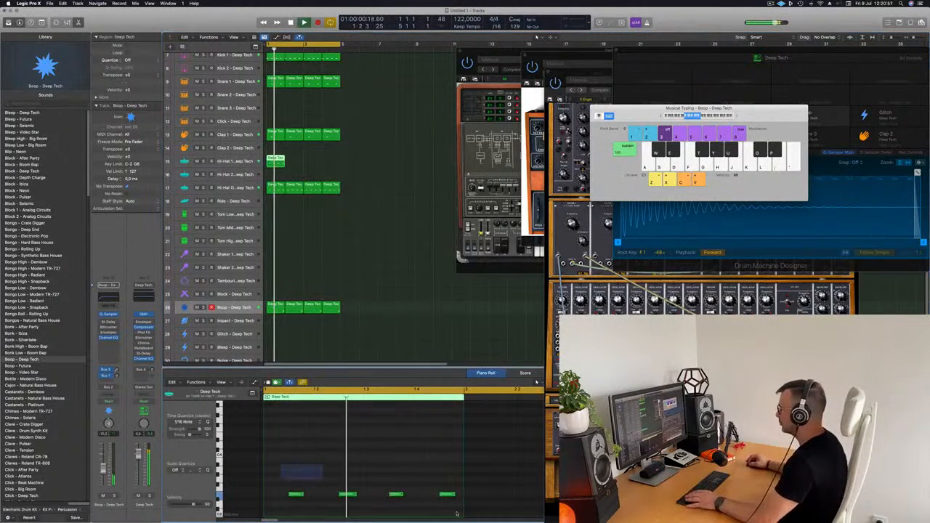
{"action": "left_click_drag", "start_coordinate": [281, 464], "coordinate": [459, 514]}
{"action": "key", "text": "space"}
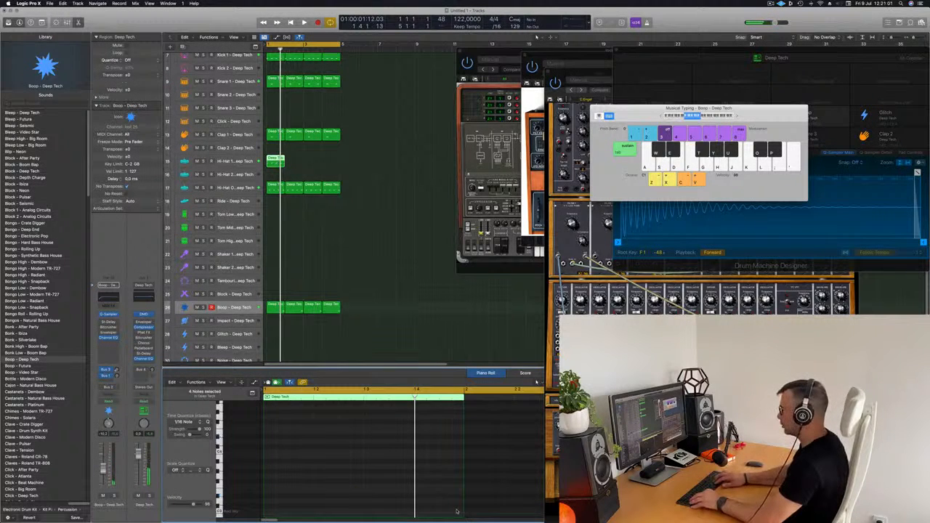
{"action": "key", "text": "space"}
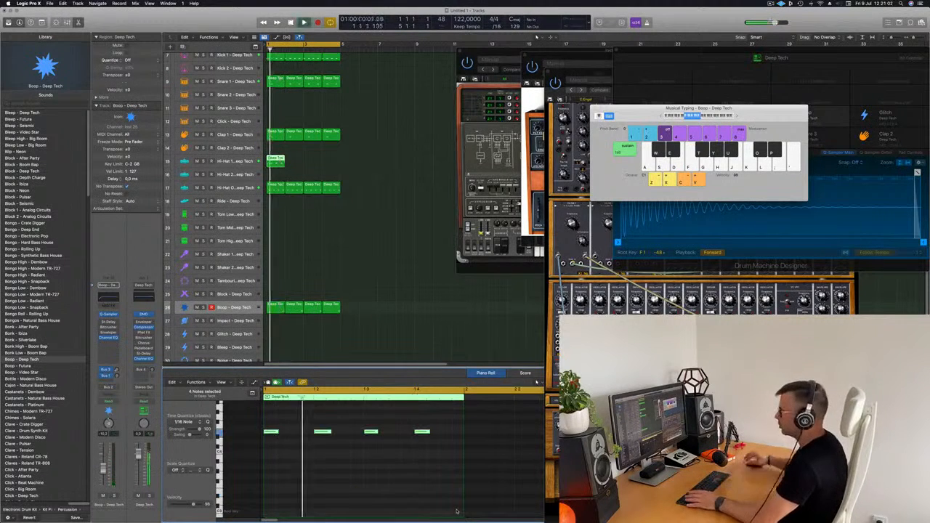
- Select the Hi-Hat 1 track and play the loop to check its new pattern
{"action": "left_click", "coordinate": [234, 161]}
{"action": "key", "text": "space"}
{"action": "key", "text": "space"}
{"action": "key", "text": "space"}
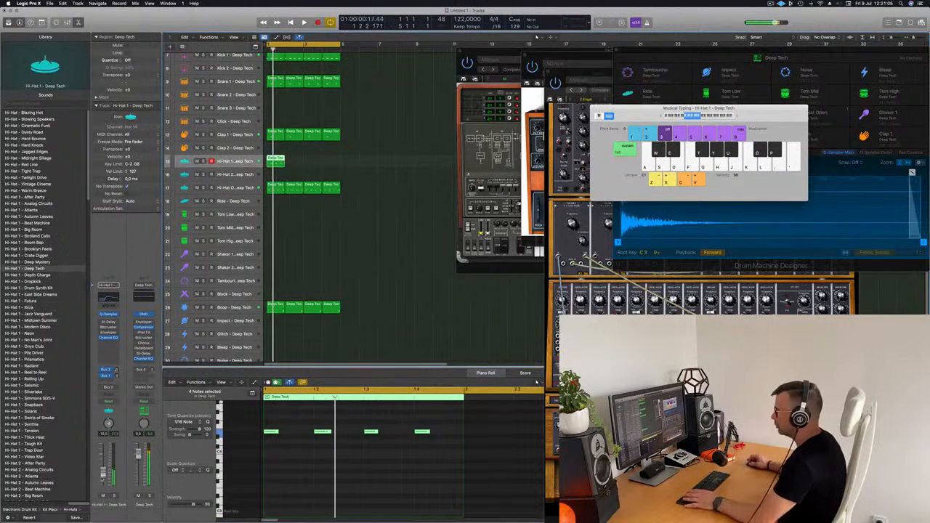
{"action": "key", "text": "space"}
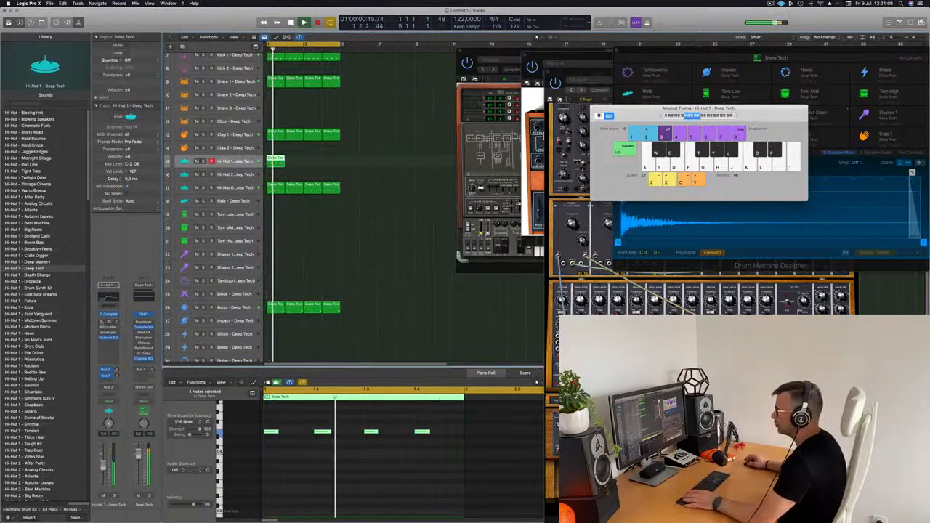
- Enable the Stereo Delay on the Hi-Hat 1 track and load its Dual 1/16 Note Dotted preset
{"action": "left_click", "coordinate": [107, 322]}
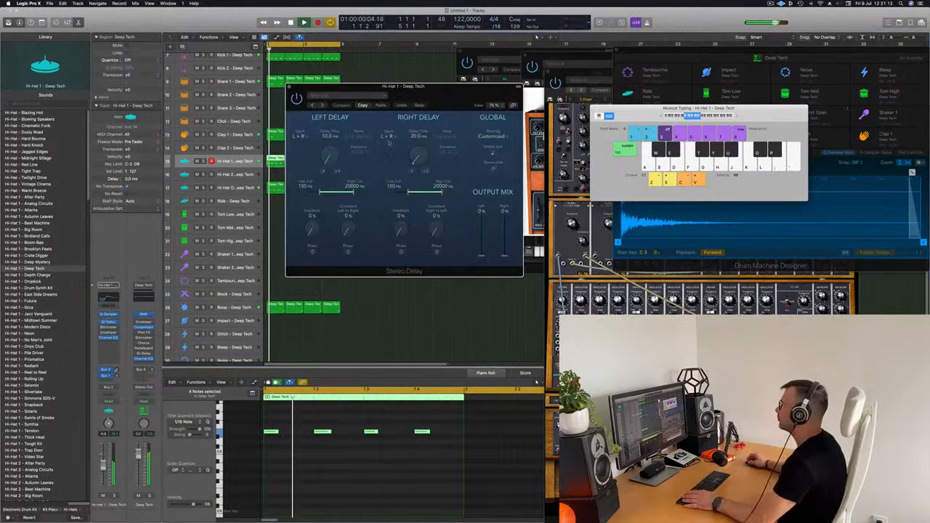
{"action": "left_click_drag", "start_coordinate": [481, 255], "coordinate": [485, 196]}
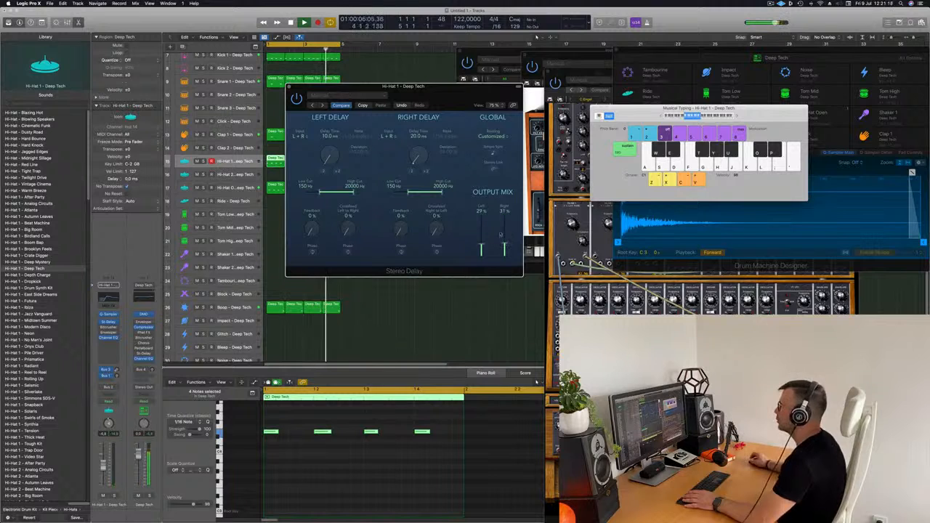
{"action": "left_click", "coordinate": [330, 95]}
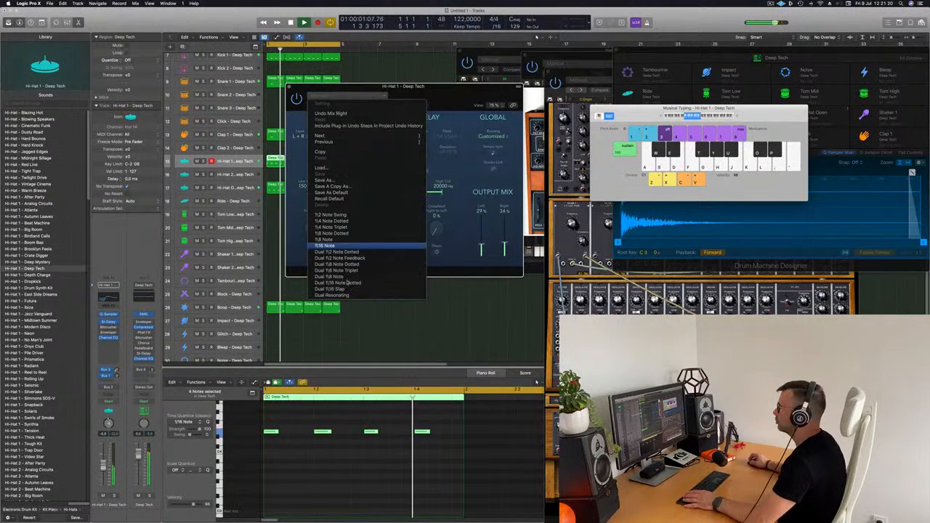
{"action": "left_click", "coordinate": [337, 282]}
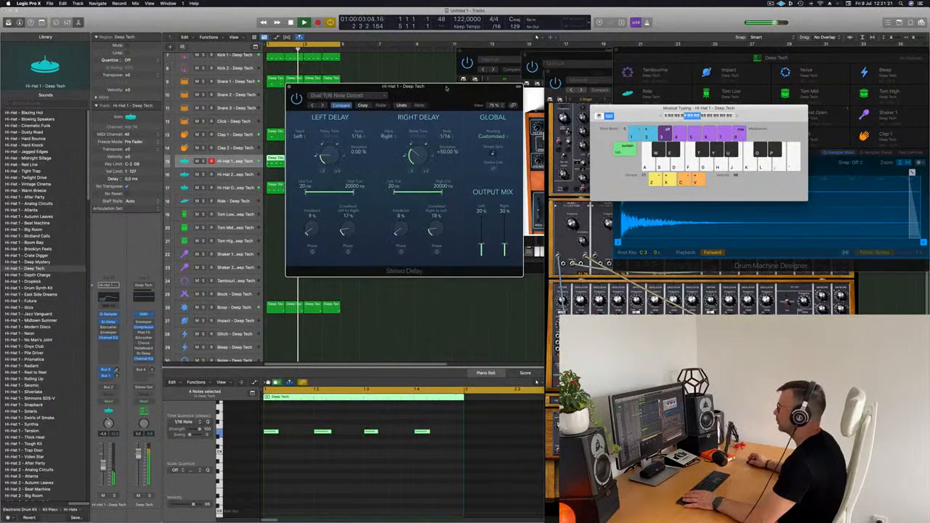
{"action": "left_click_drag", "start_coordinate": [436, 86], "coordinate": [656, 84]}
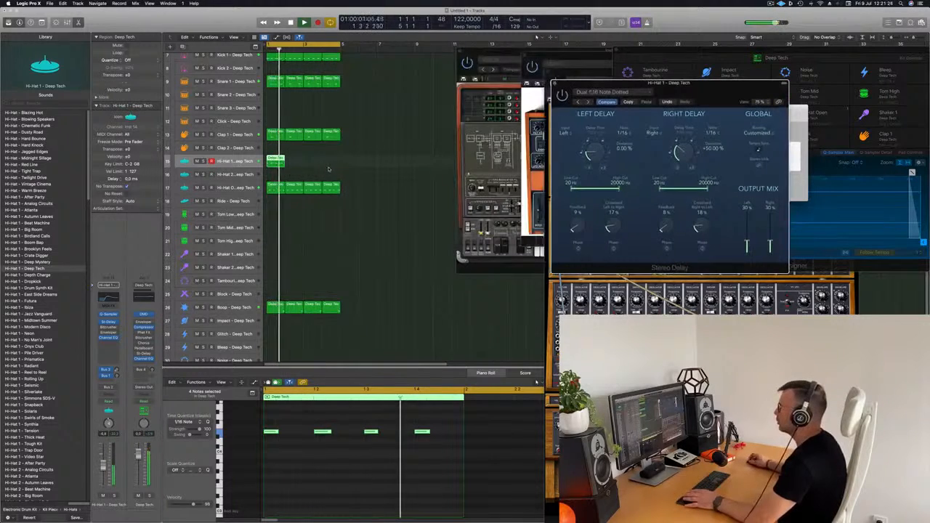
- Repeat the one-bar Hi-Hat 1 region through bar 4
{"action": "left_click", "coordinate": [256, 165]}
{"action": "key", "text": "super+r"}
{"action": "key", "text": "super+r"}
{"action": "key", "text": "super+r"}
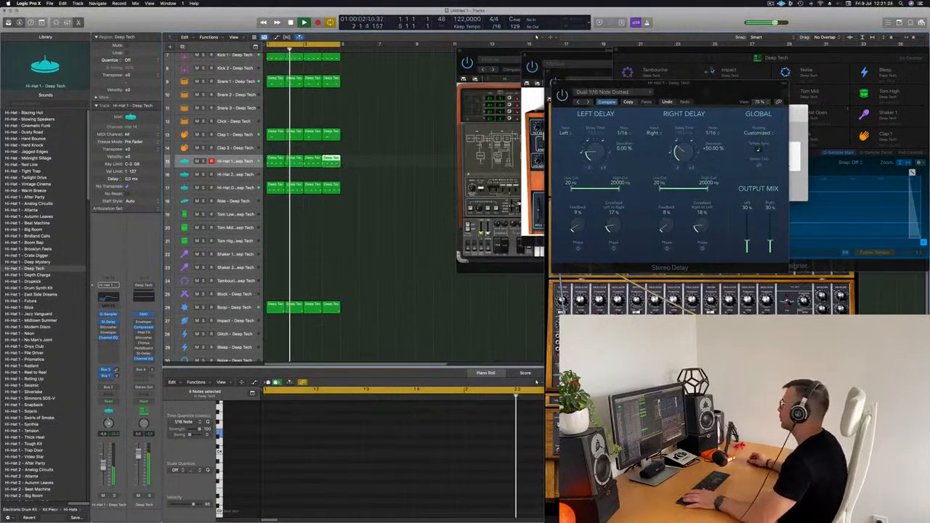
- Audition the Dual 1/8 Note and Dual Resonating presets in Hi-Hat 1's Stereo Delay
{"action": "left_click_drag", "start_coordinate": [618, 84], "coordinate": [406, 73]}
{"action": "key", "text": "Return"}
{"action": "left_click", "coordinate": [374, 93]}
{"action": "key", "text": "Return"}
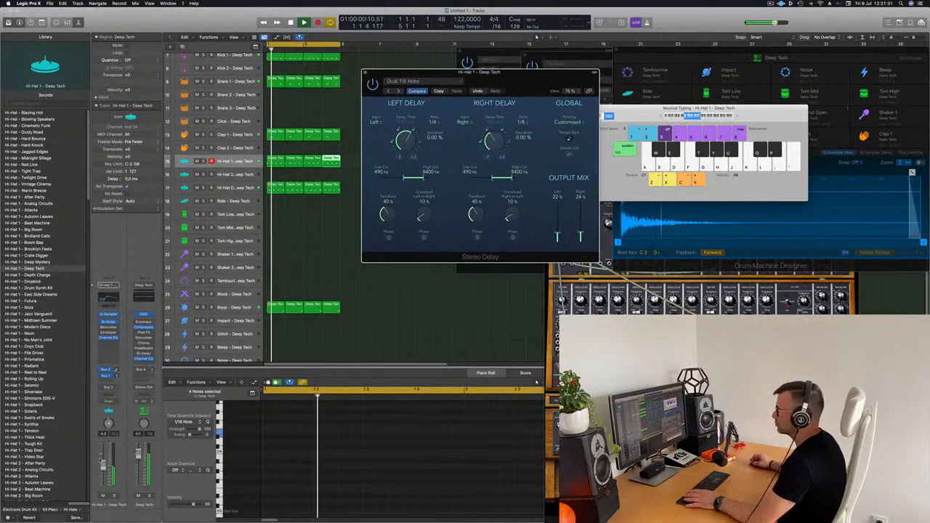
{"action": "left_click", "coordinate": [440, 84]}
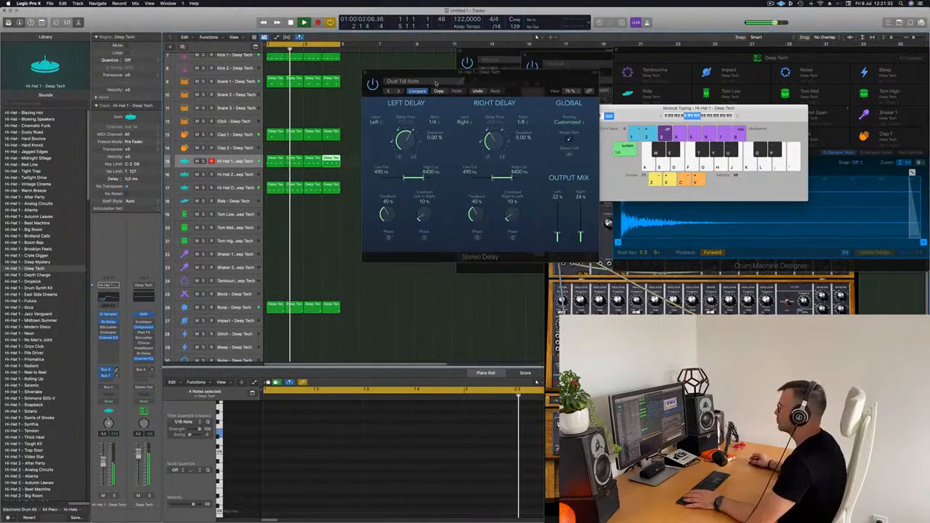
{"action": "left_click", "coordinate": [439, 84]}
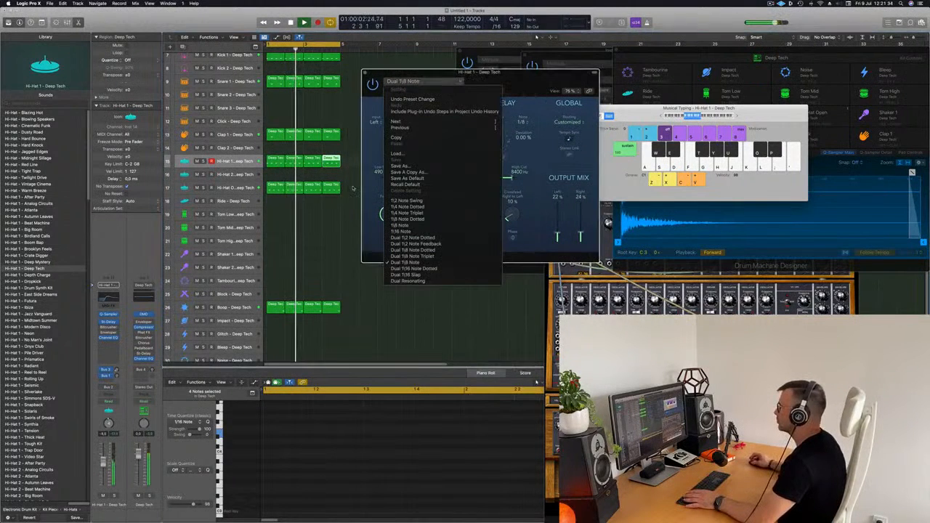
{"action": "left_click", "coordinate": [408, 281]}
{"action": "left_click_drag", "start_coordinate": [512, 81], "coordinate": [481, 82]}
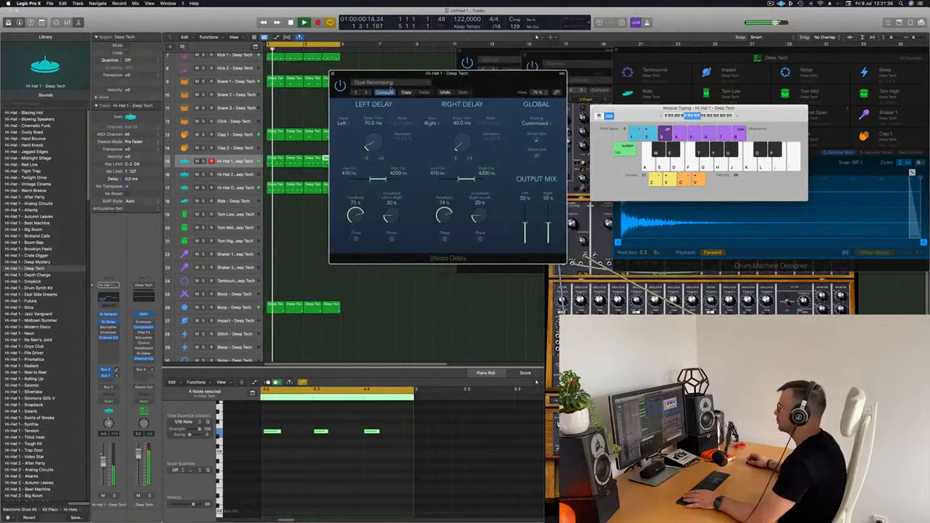
- Load the 1/16 Note preset into Hi-Hat 1's Stereo Delay and close the plug-in window
{"action": "left_click", "coordinate": [393, 84]}
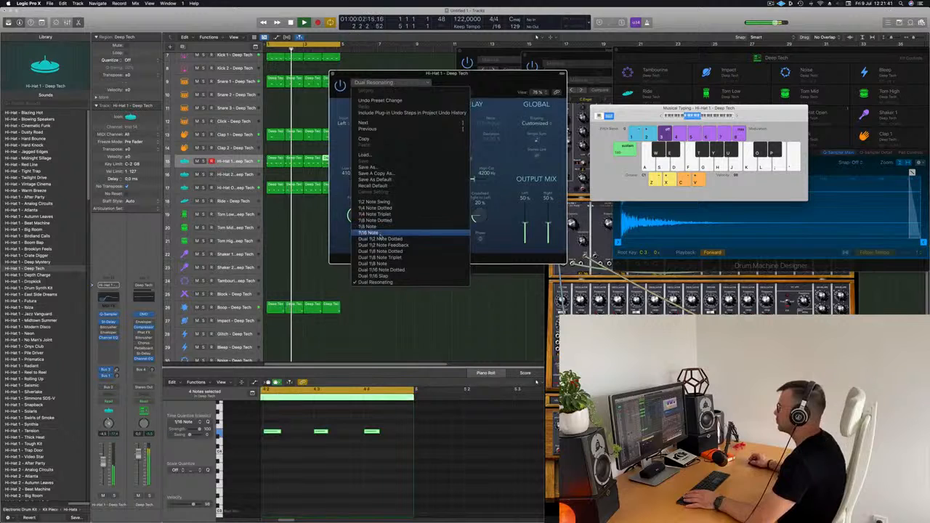
{"action": "left_click", "coordinate": [381, 233]}
{"action": "left_click_drag", "start_coordinate": [519, 85], "coordinate": [444, 125]}
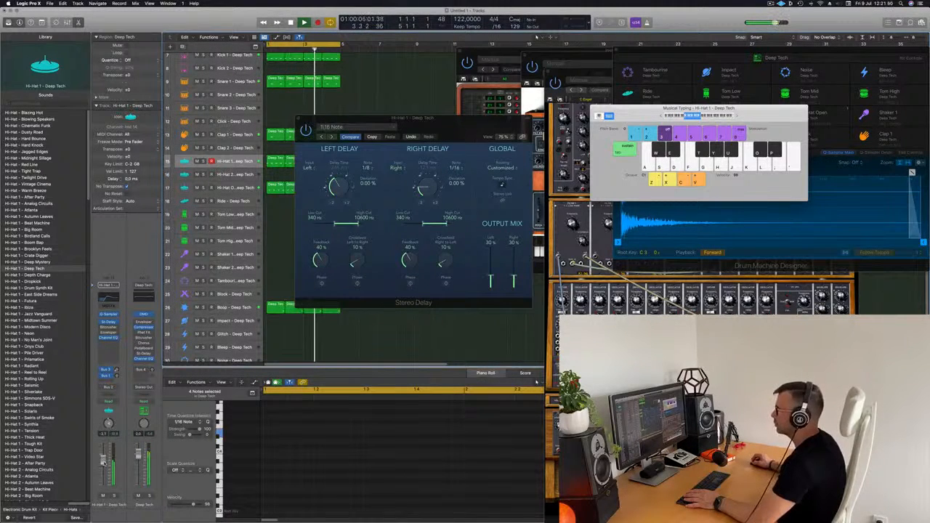
{"action": "left_click", "coordinate": [300, 118]}
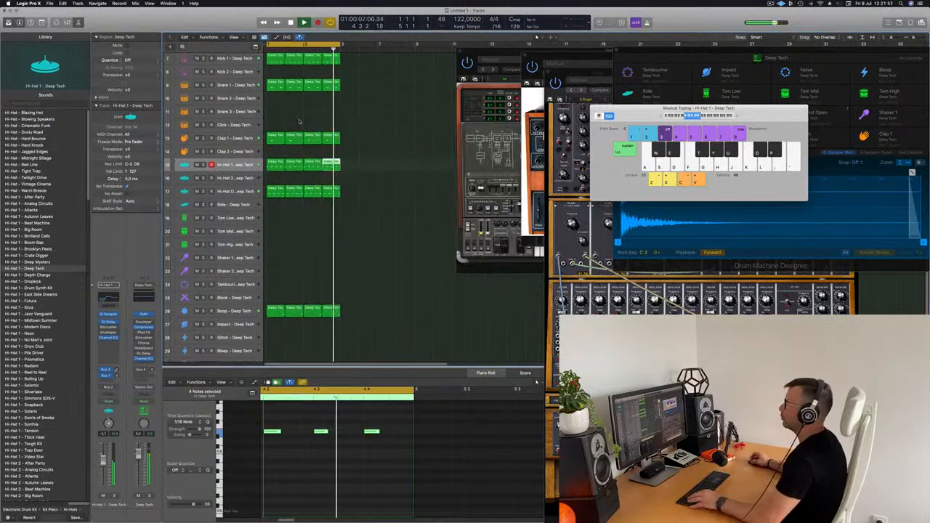
- Select the Inst 5 track and move its modular synth window clear of the other plug-in windows
{"action": "scroll", "coordinate": [305, 122], "scroll_direction": "up", "scroll_amount": 4}
{"action": "scroll", "coordinate": [306, 122], "scroll_direction": "down", "scroll_amount": 4}
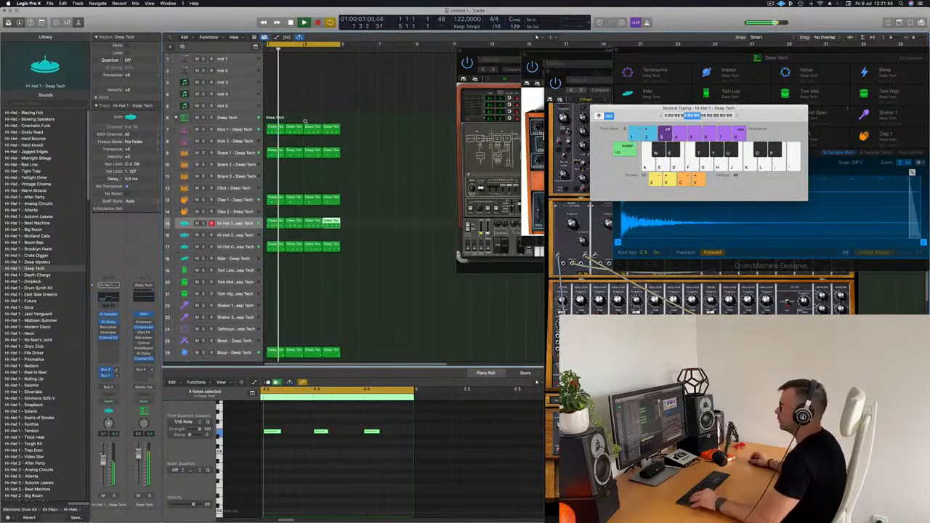
{"action": "left_click", "coordinate": [366, 109]}
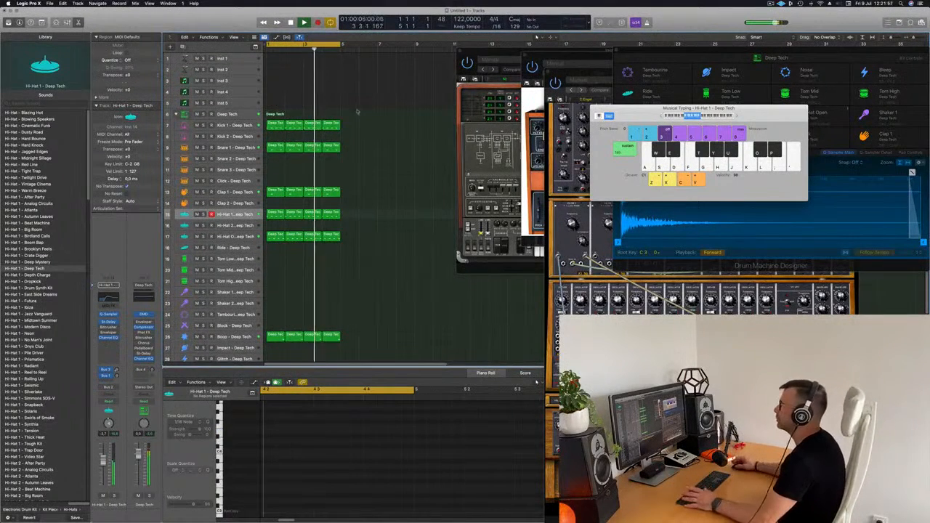
{"action": "scroll", "coordinate": [381, 129], "scroll_direction": "up", "scroll_amount": 1}
{"action": "scroll", "coordinate": [381, 129], "scroll_direction": "down", "scroll_amount": 1}
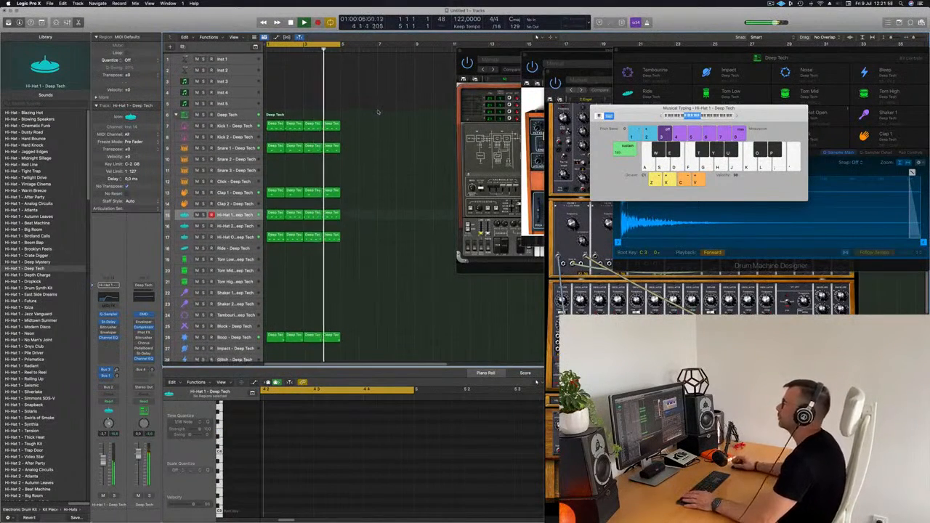
{"action": "left_click", "coordinate": [244, 57]}
{"action": "left_click", "coordinate": [244, 104]}
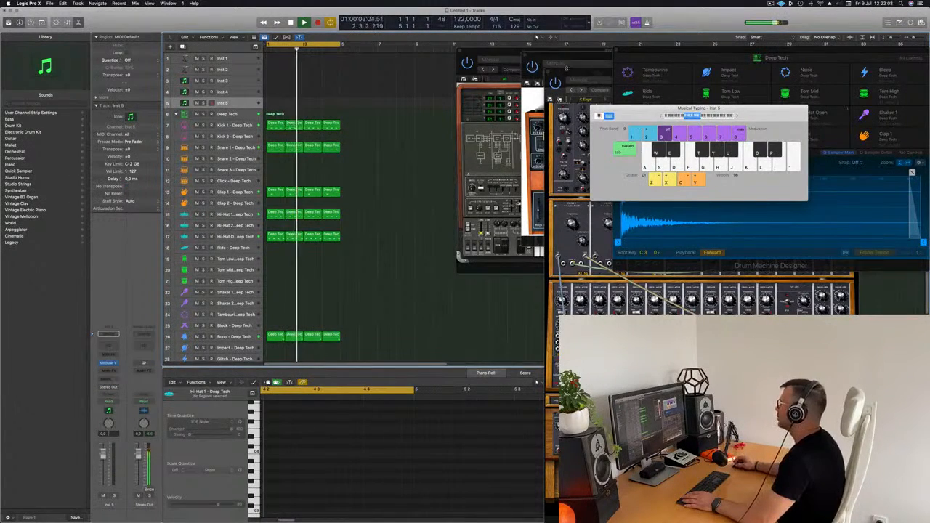
{"action": "left_click_drag", "start_coordinate": [566, 70], "coordinate": [494, 20]}
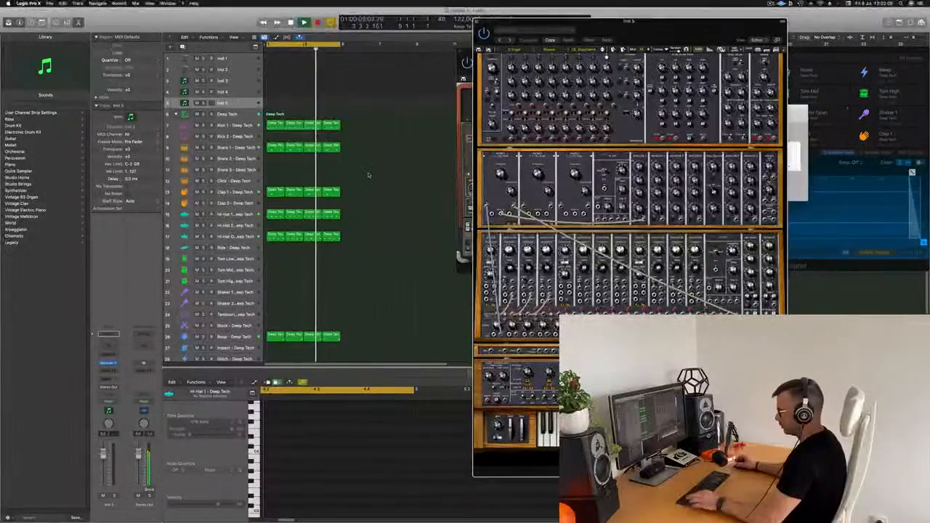
- Repeat all the drum regions to fill 16 bars and extend the cycle area over the same 16 bars
{"action": "key", "text": "super+a"}
{"action": "key", "text": "super+r"}
{"action": "key", "text": "super+r"}
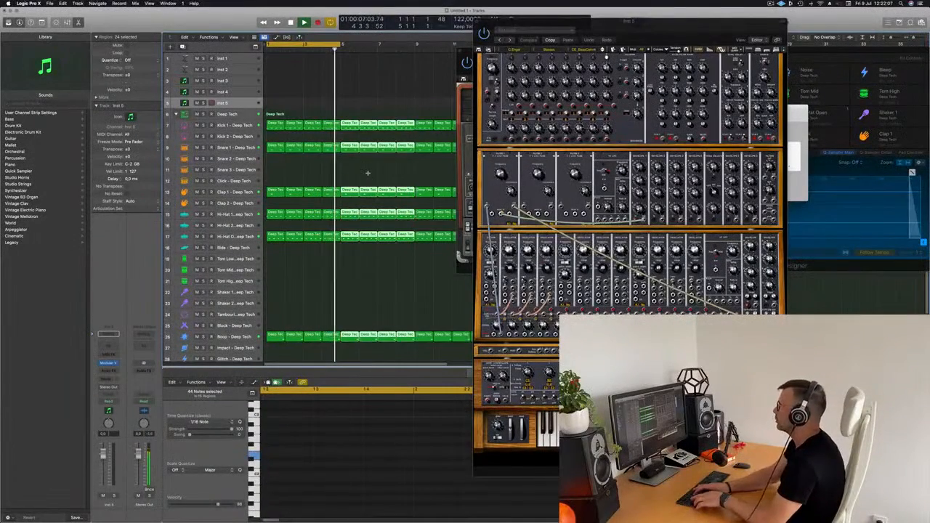
{"action": "key", "text": "super+Left"}
{"action": "key", "text": "super+Left"}
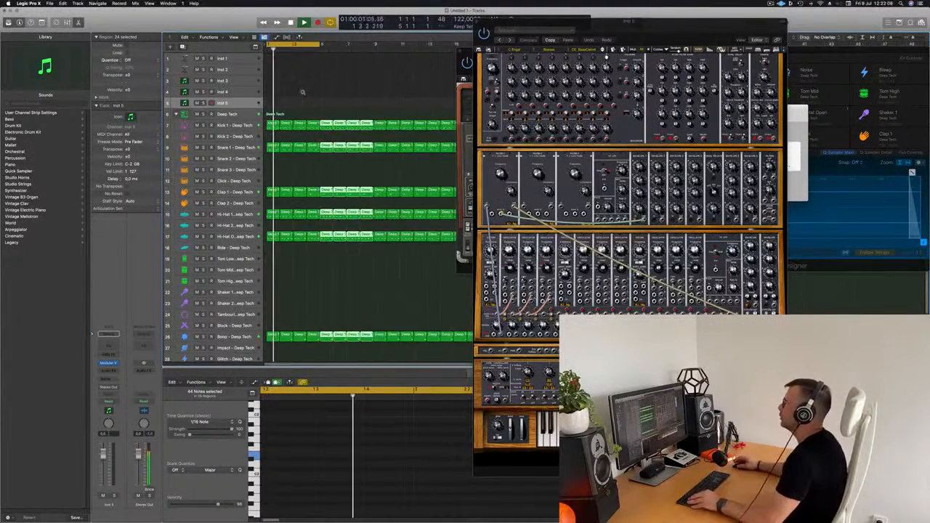
{"action": "left_click_drag", "start_coordinate": [297, 45], "coordinate": [393, 68]}
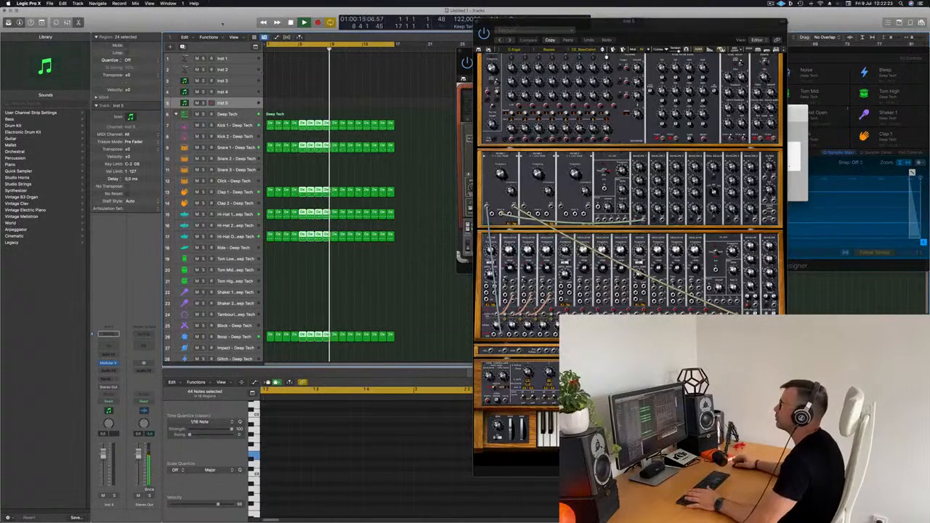
- Open Musical Typing for the Inst 5 track, shift its keyboard range up, and try out notes over the drum loop
{"action": "left_click", "coordinate": [240, 105]}
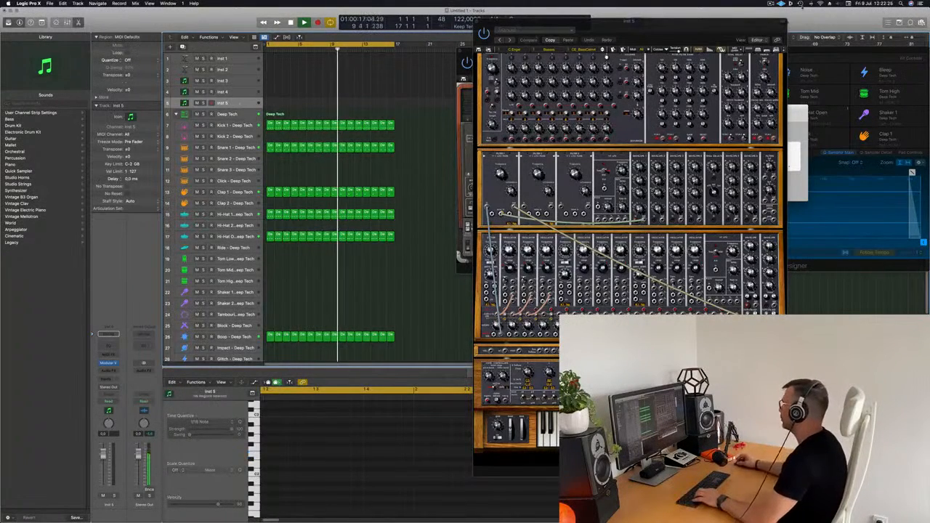
{"action": "key", "text": "super+k"}
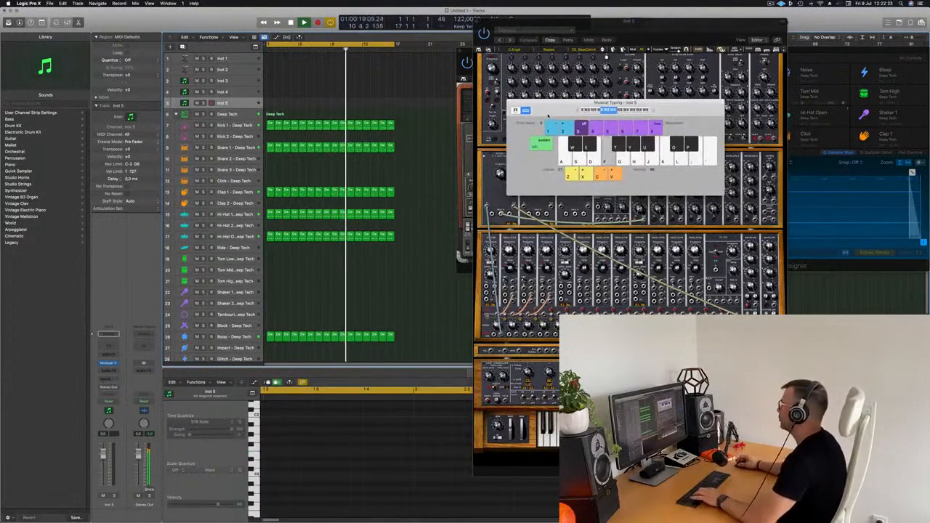
{"action": "key", "text": "f"}
{"action": "left_click", "coordinate": [653, 112]}
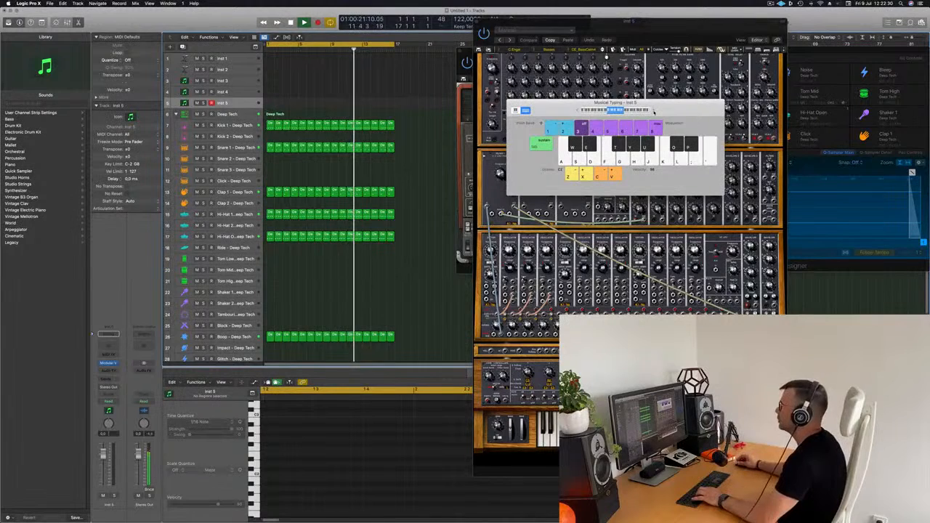
{"action": "key", "text": "f"}
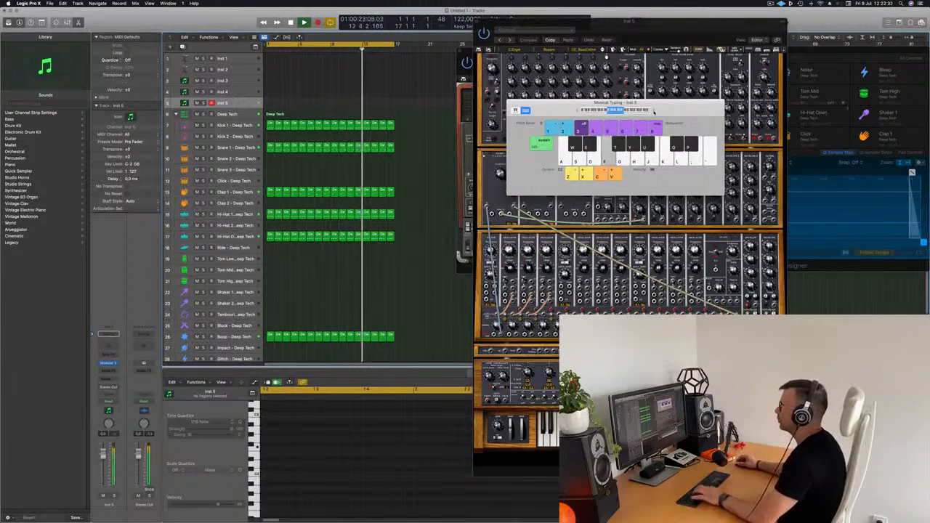
{"action": "key", "text": "g"}
{"action": "key", "text": "d"}
{"action": "key", "text": "Return"}
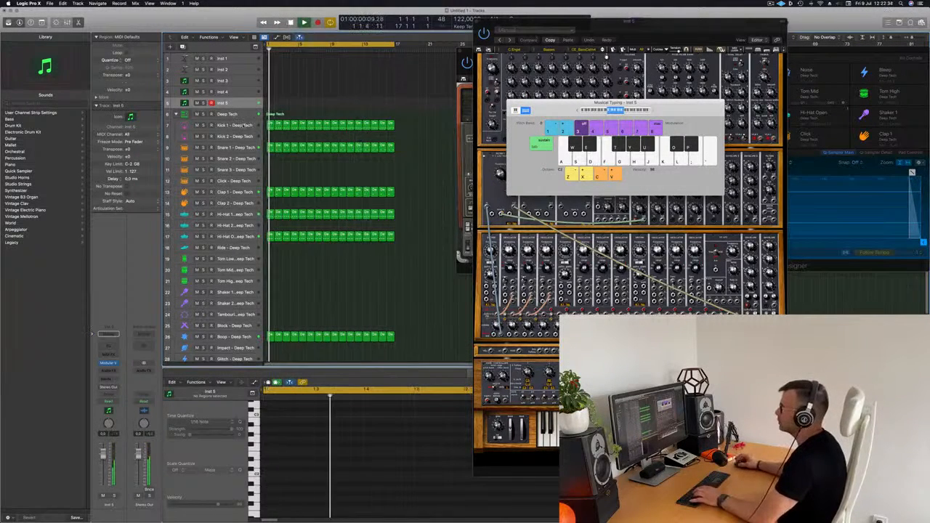
- Play the loop with the Kick 1 track selected and shift the Musical Typing window slightly
{"action": "left_click", "coordinate": [234, 125]}
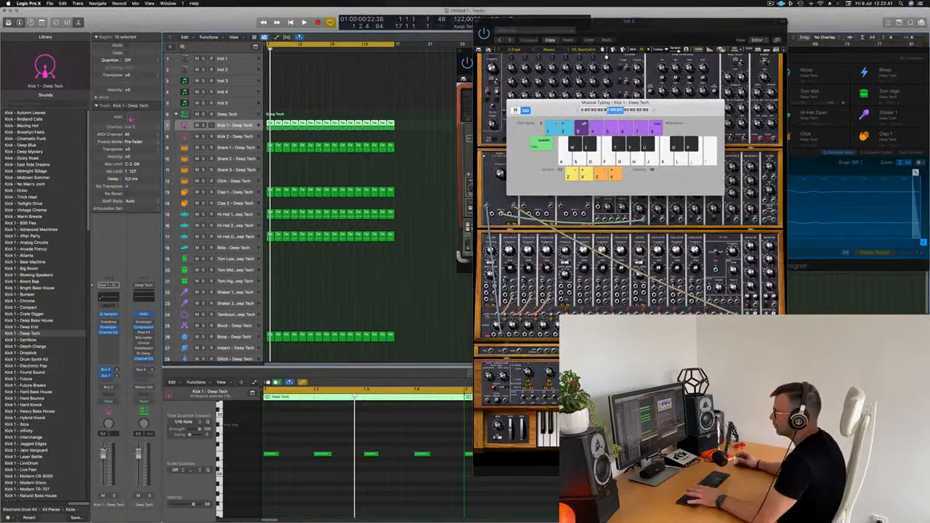
{"action": "key", "text": "space"}
{"action": "left_click_drag", "start_coordinate": [616, 103], "coordinate": [600, 102]}
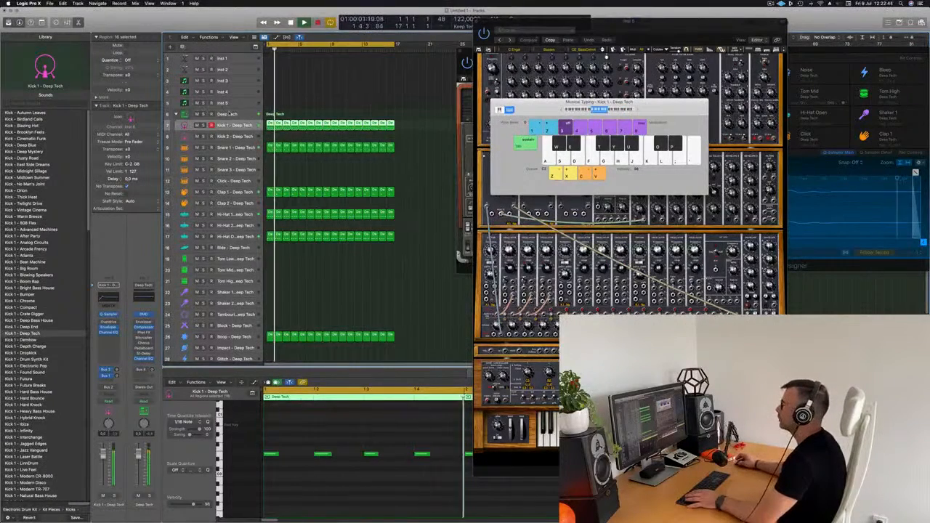
- Reselect the Inst 5 track, hide the editor below the tracks, and move the Musical Typing window lower over the synth
{"action": "left_click", "coordinate": [234, 102]}
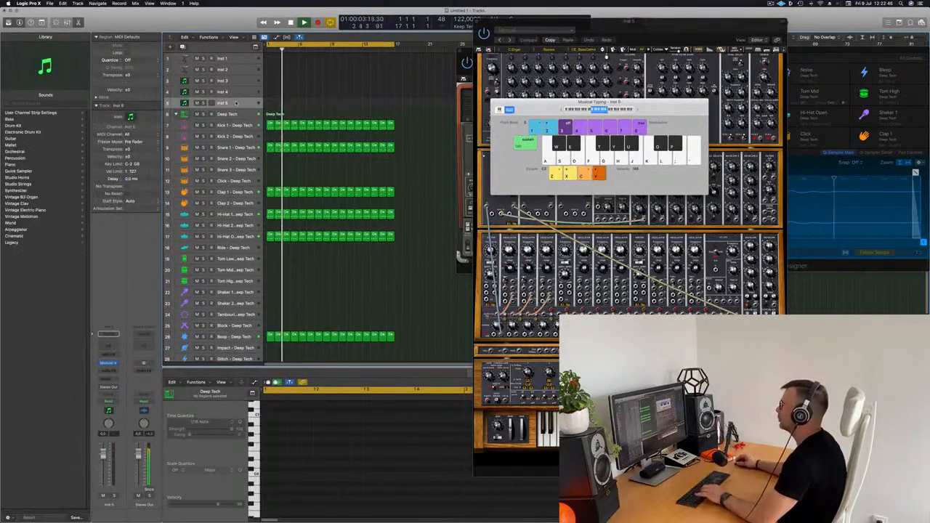
{"action": "key", "text": "b"}
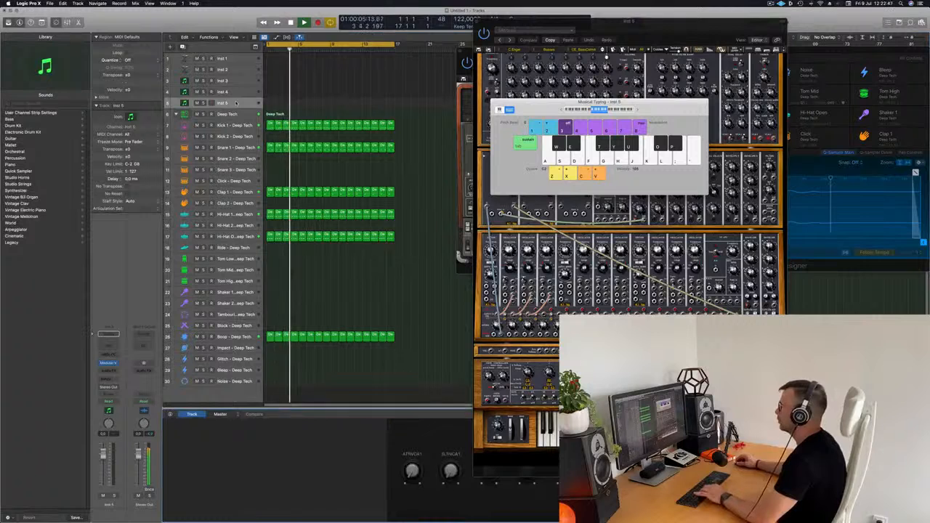
{"action": "key", "text": "b"}
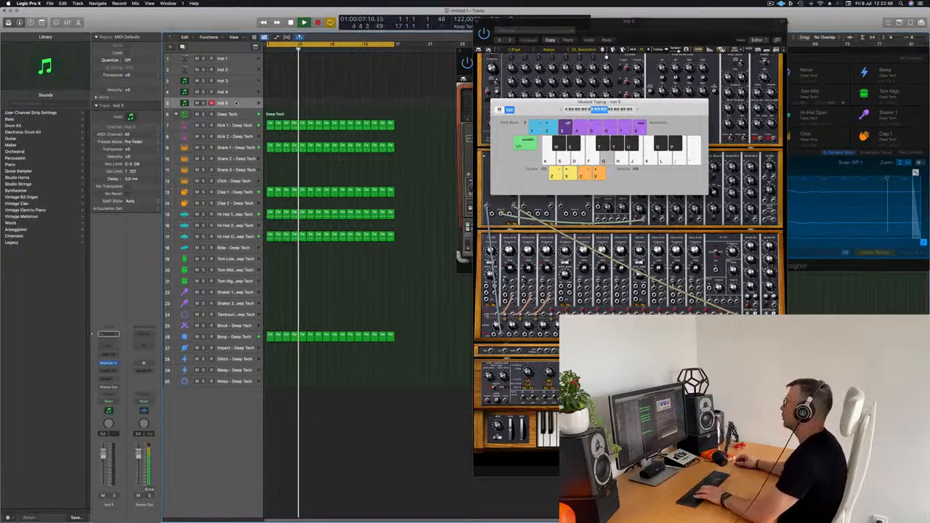
{"action": "left_click_drag", "start_coordinate": [627, 103], "coordinate": [597, 161]}
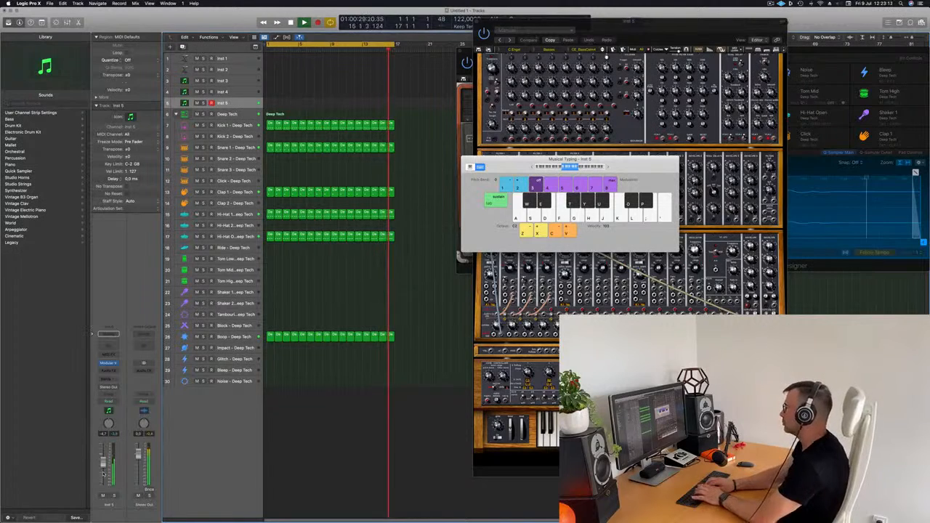
- Record a bass line on the Inst 5 track by playing notes with Musical Typing over the cycling drum loop
{"action": "key", "text": "r"}
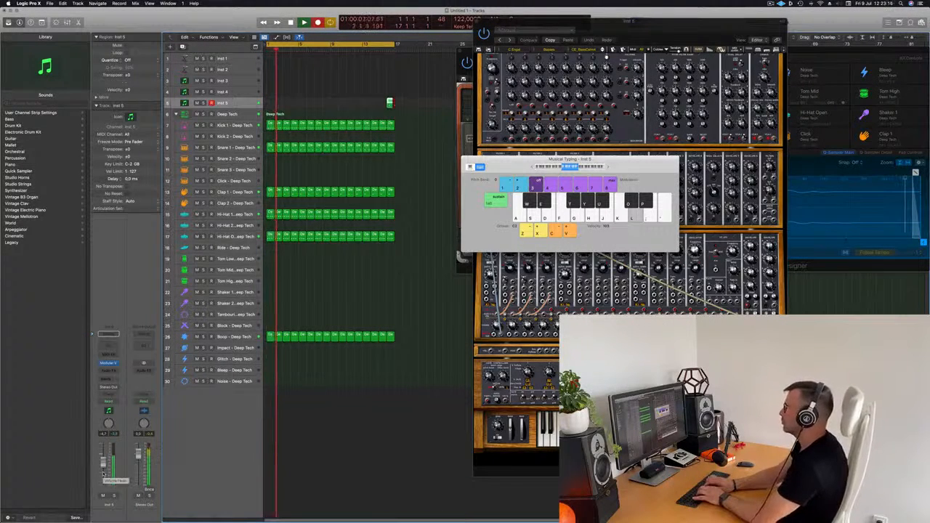
{"action": "key", "text": "k"}
{"action": "key", "text": "d"}
{"action": "key", "text": "f"}
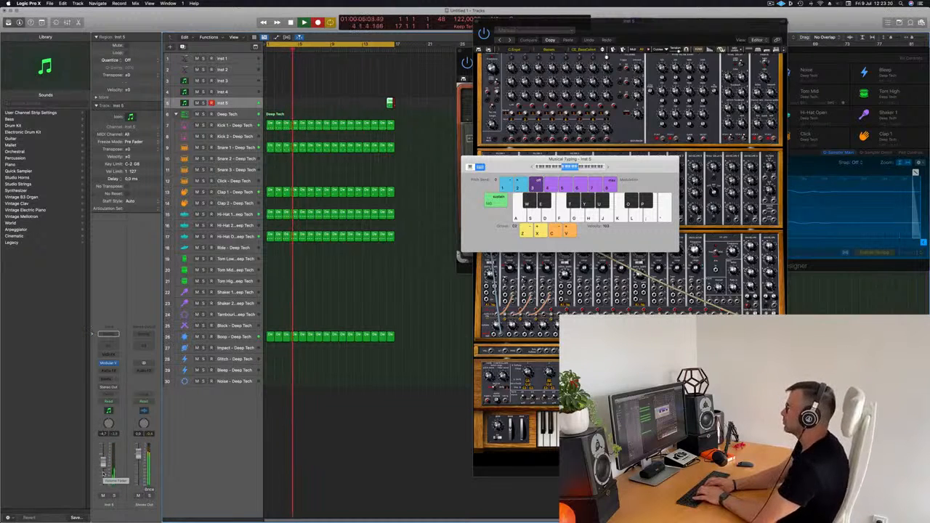
{"action": "key", "text": "l"}
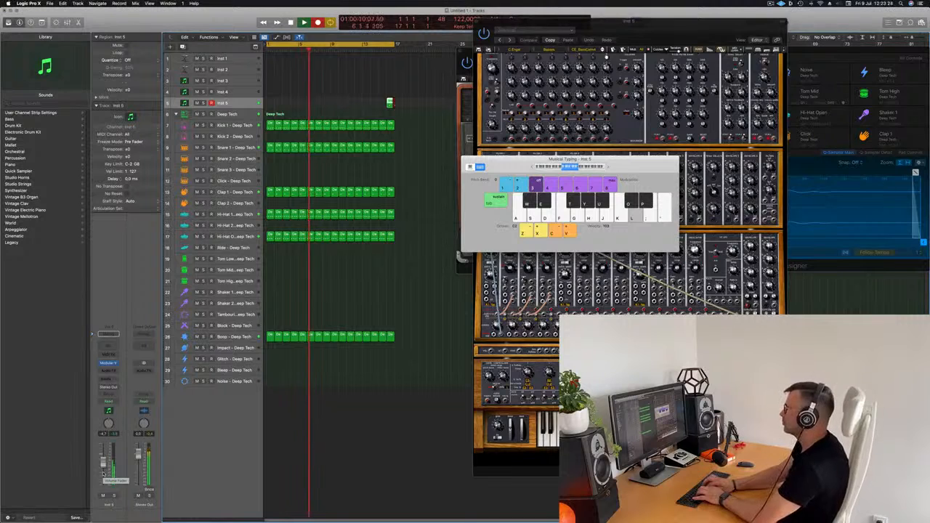
{"action": "key", "text": "j"}
{"action": "key", "text": "k"}
{"action": "key", "text": "f"}
{"action": "key", "text": "g"}
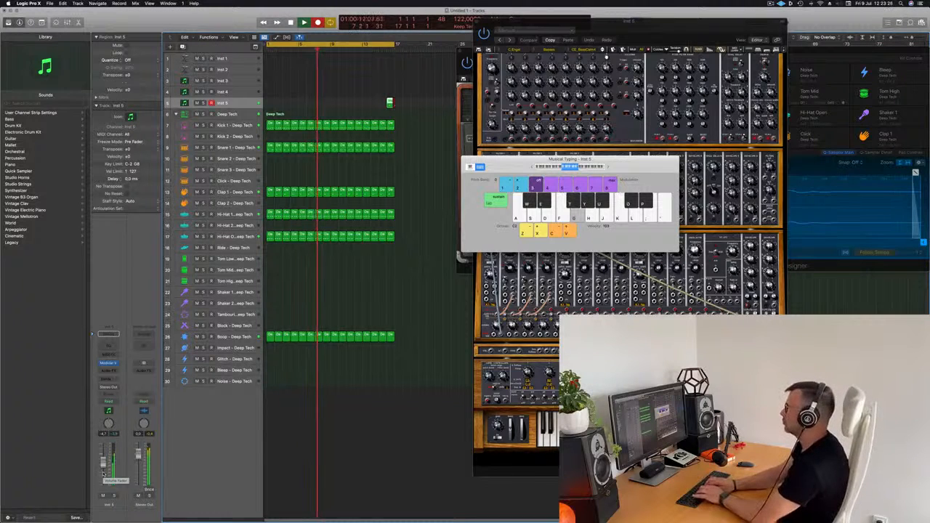
{"action": "key", "text": "space"}
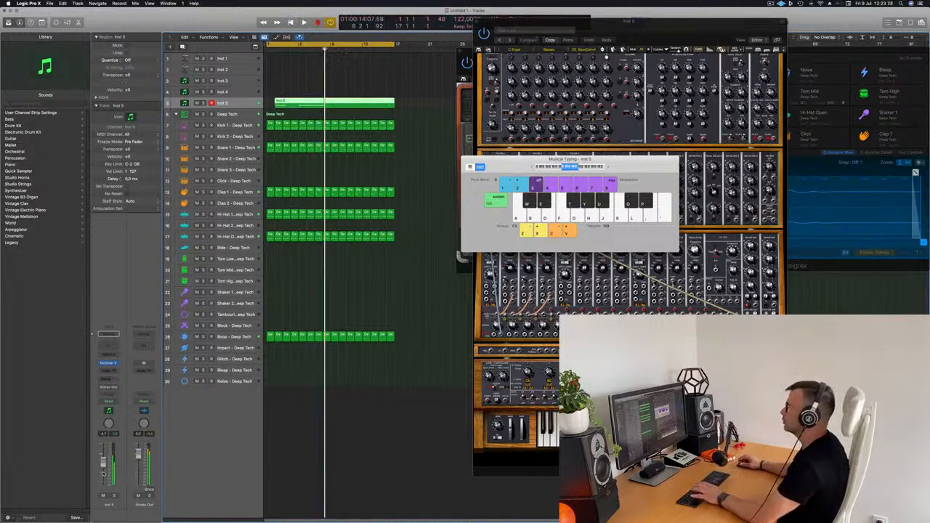
- Split the recorded Inst 5 region at bar 5, splitting the crossing notes, and delete the part before the cut
{"action": "double_click", "coordinate": [335, 101]}
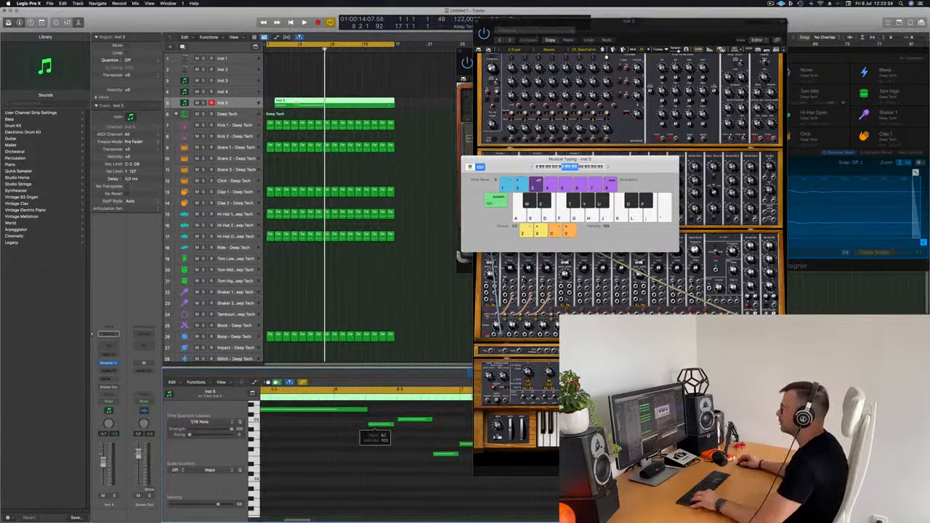
{"action": "left_click", "coordinate": [299, 103]}
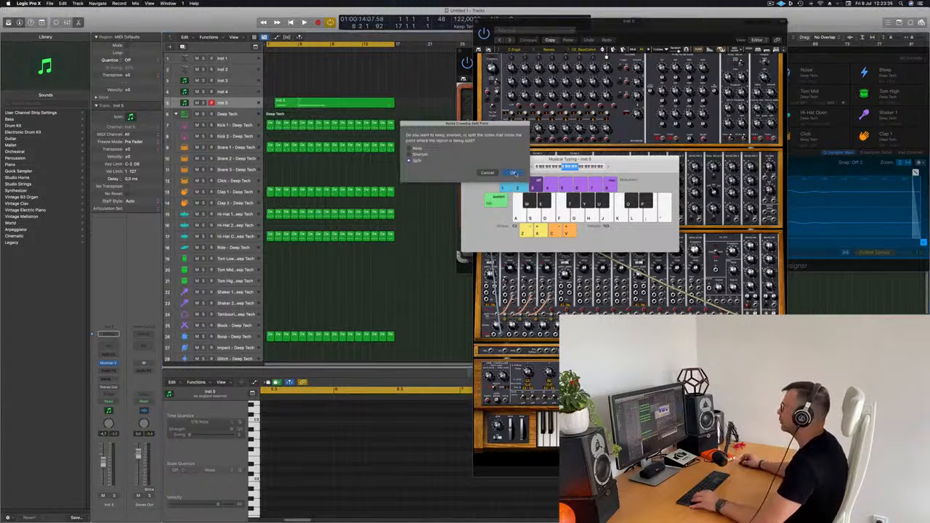
{"action": "left_click", "coordinate": [514, 174]}
{"action": "left_click", "coordinate": [289, 104]}
{"action": "key", "text": "Delete"}
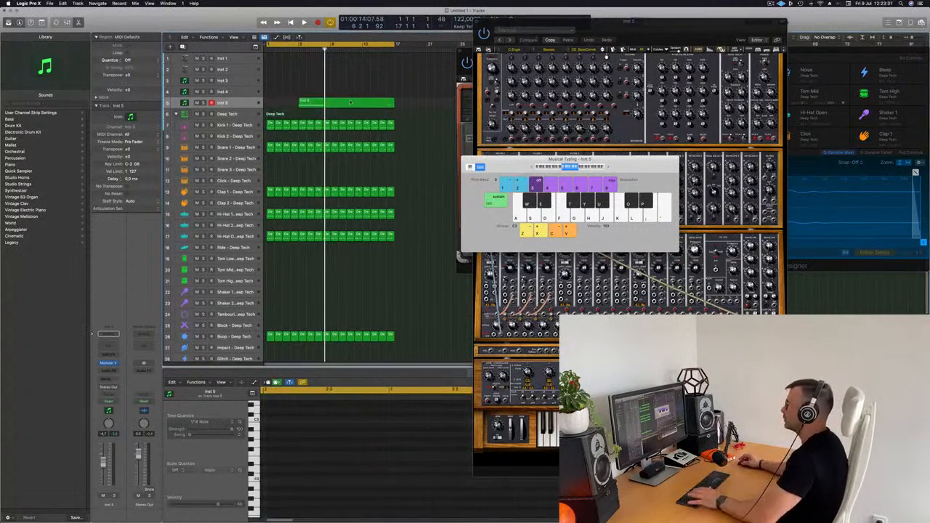
- Move the remaining Inst 5 region to bar 1 and play it from the start with the drums
{"action": "left_click_drag", "start_coordinate": [337, 104], "coordinate": [305, 106]}
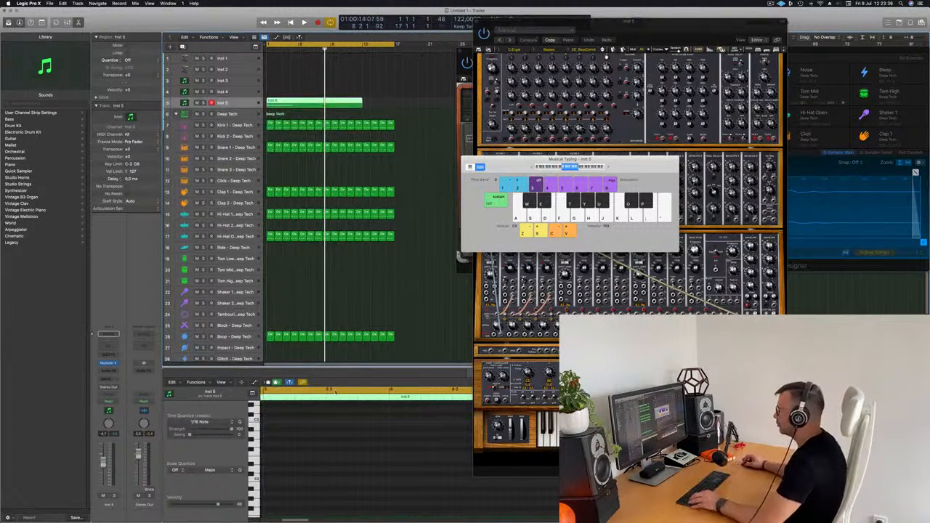
{"action": "key", "text": "Return"}
{"action": "key", "text": "space"}
{"action": "left_click", "coordinate": [303, 457]}
{"action": "key", "text": "Return"}
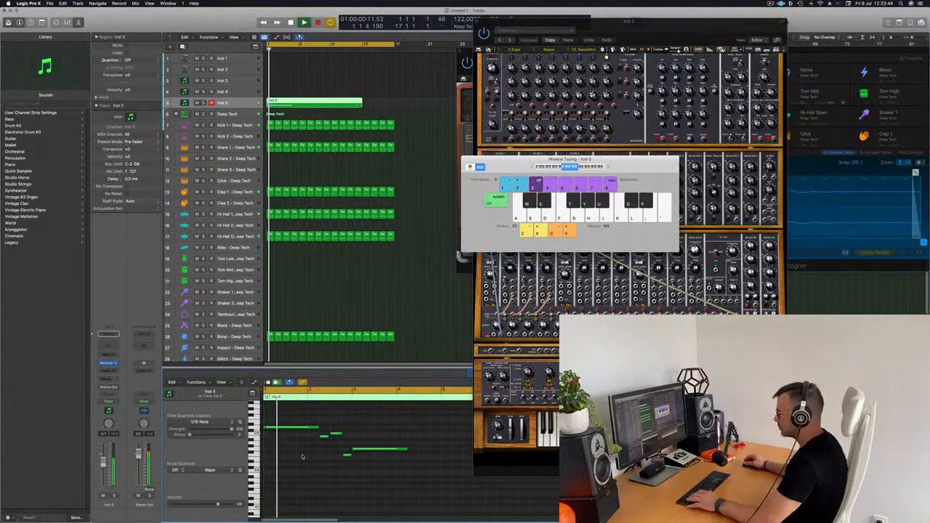
- Quantize all notes in the Inst 5 region to 1/16 notes and replay the bass line
{"action": "key", "text": "super+a"}
{"action": "key", "text": "q"}
{"action": "left_click", "coordinate": [303, 457]}
{"action": "scroll", "coordinate": [320, 457], "scroll_direction": "right", "scroll_amount": 2}
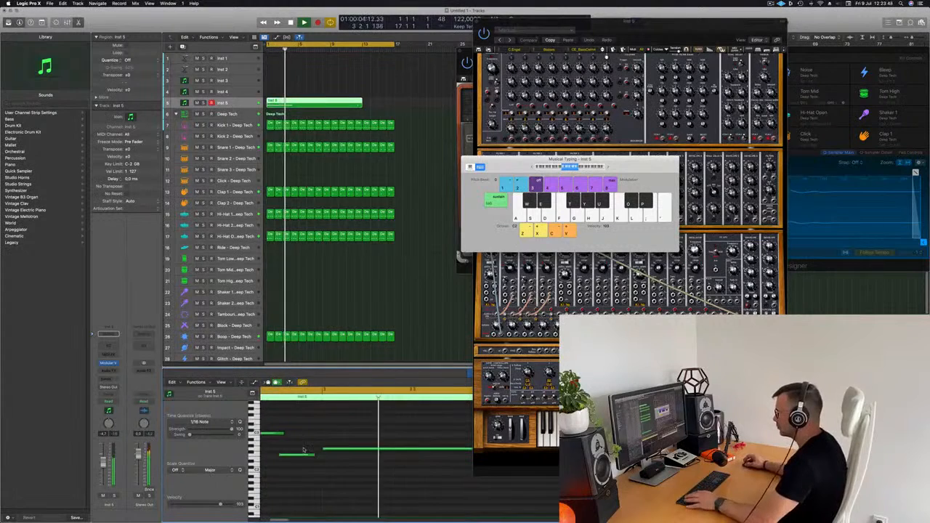
{"action": "key", "text": "space"}
{"action": "key", "text": "space"}
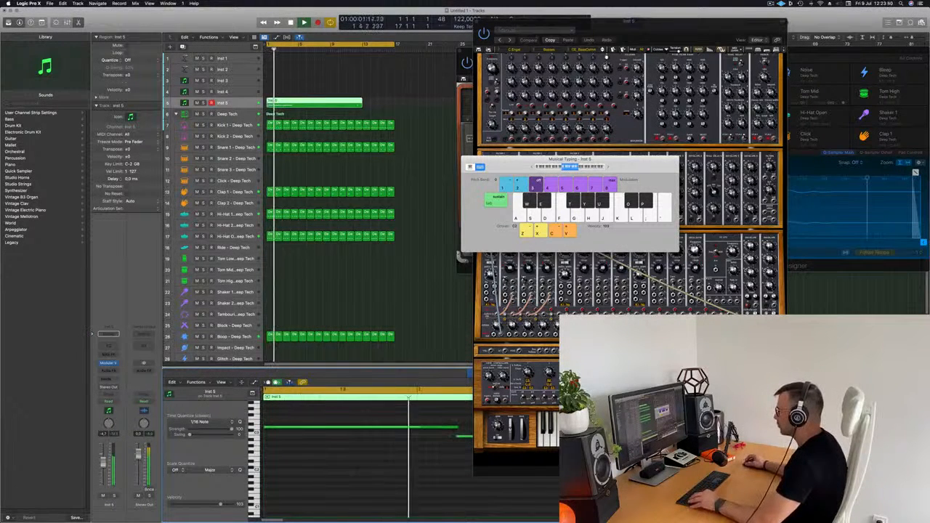
- Adjust the lengths of the two lower short notes in the bass line and play it back from the start
{"action": "left_click_drag", "start_coordinate": [428, 435], "coordinate": [434, 440]}
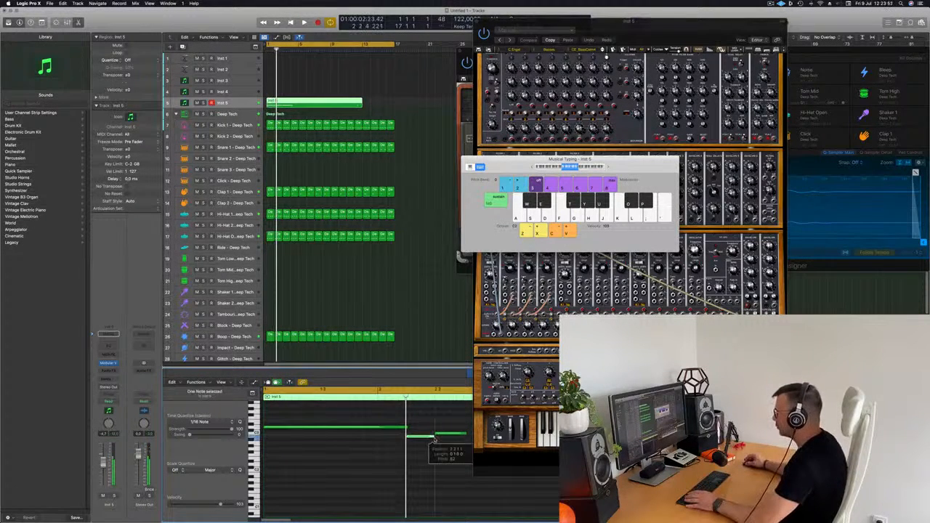
{"action": "scroll", "coordinate": [435, 441], "scroll_direction": "left", "scroll_amount": 5}
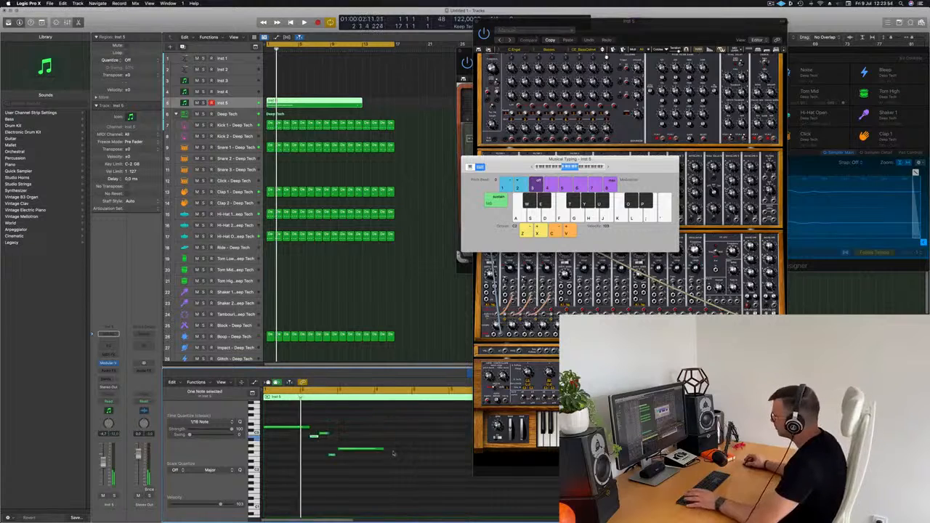
{"action": "key", "text": "space"}
{"action": "scroll", "coordinate": [304, 442], "scroll_direction": "right", "scroll_amount": 5}
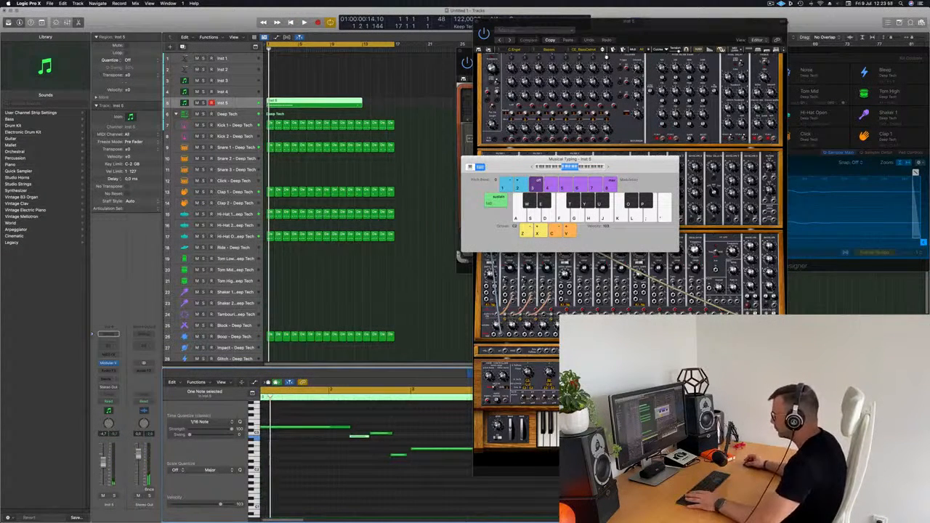
{"action": "left_click_drag", "start_coordinate": [408, 456], "coordinate": [409, 459]}
{"action": "key", "text": "space"}
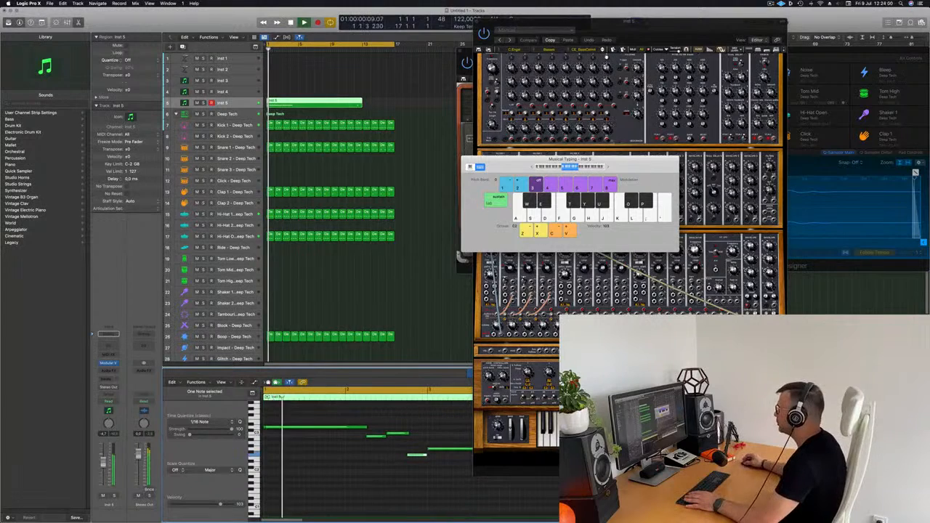
- Move the Musical Typing window clear of the synth and trim the end of the first long bass note before the second note
{"action": "left_click_drag", "start_coordinate": [644, 159], "coordinate": [879, 71]}
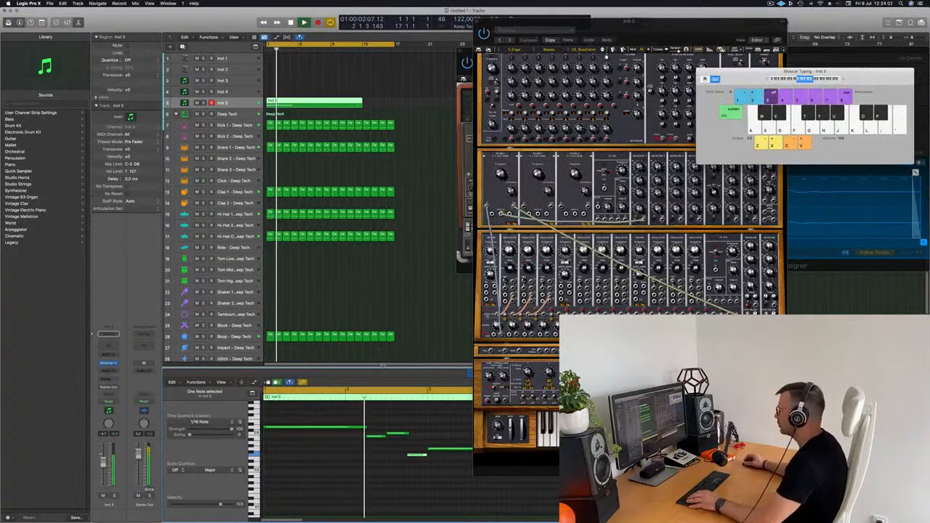
{"action": "scroll", "coordinate": [356, 442], "scroll_direction": "left", "scroll_amount": 1}
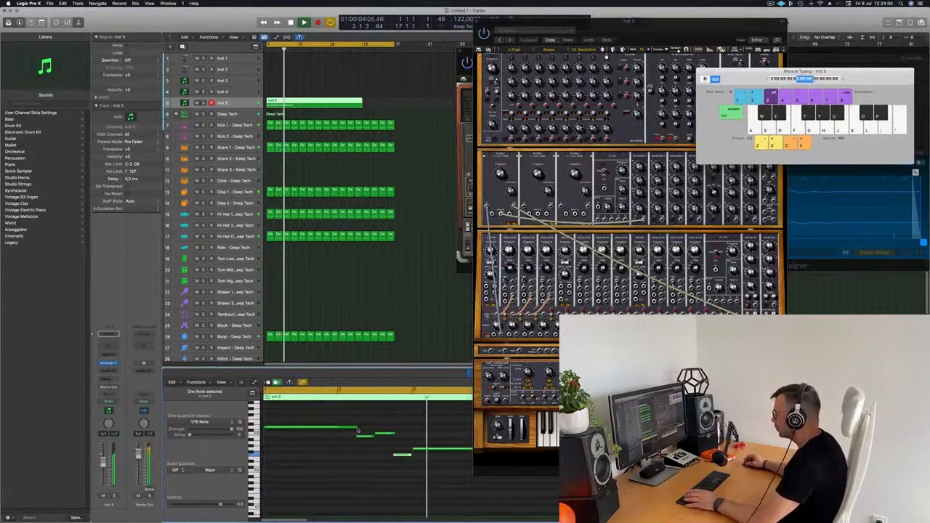
{"action": "left_click_drag", "start_coordinate": [356, 427], "coordinate": [350, 429]}
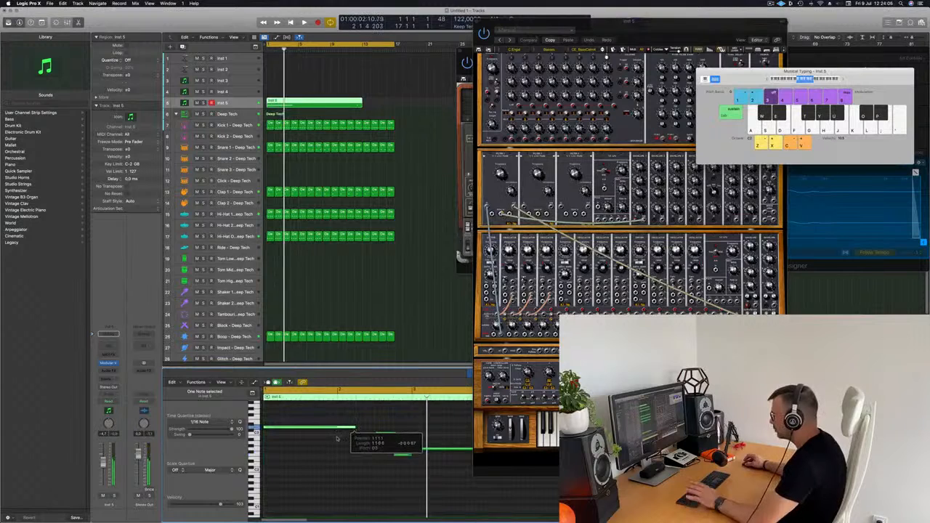
{"action": "left_click", "coordinate": [323, 466]}
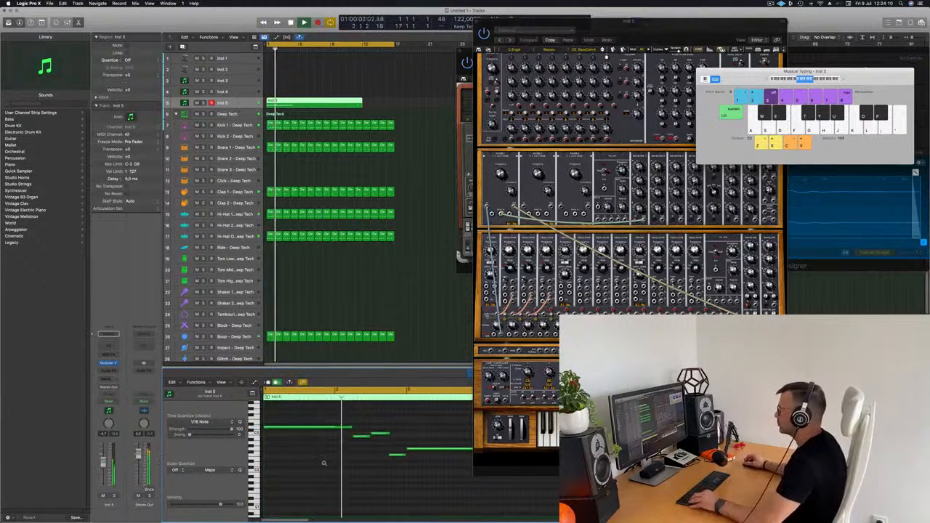
- Lengthen the held bass note that starts at bar 3 up to about bar 5 and replay the line
{"action": "scroll", "coordinate": [324, 464], "scroll_direction": "down", "scroll_amount": 1}
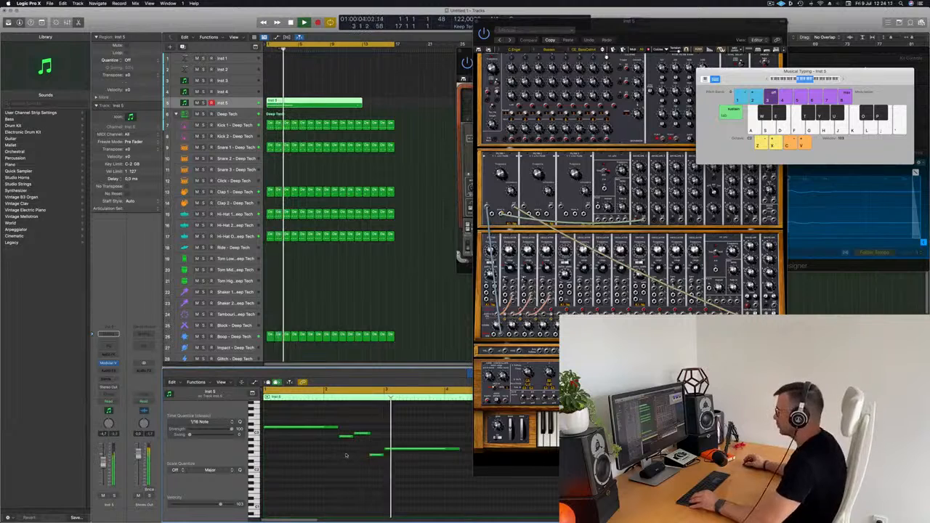
{"action": "scroll", "coordinate": [408, 446], "scroll_direction": "down", "scroll_amount": 1}
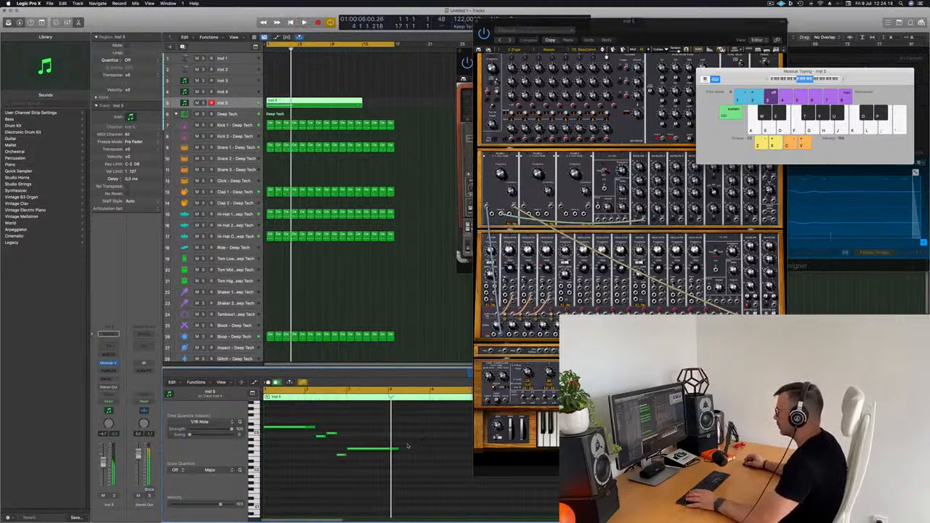
{"action": "left_click_drag", "start_coordinate": [397, 448], "coordinate": [415, 451]}
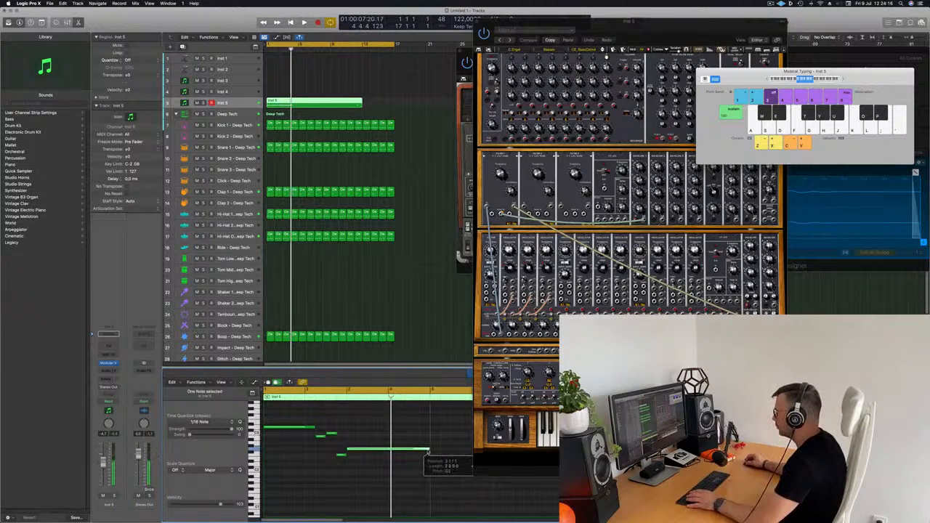
{"action": "key", "text": "space"}
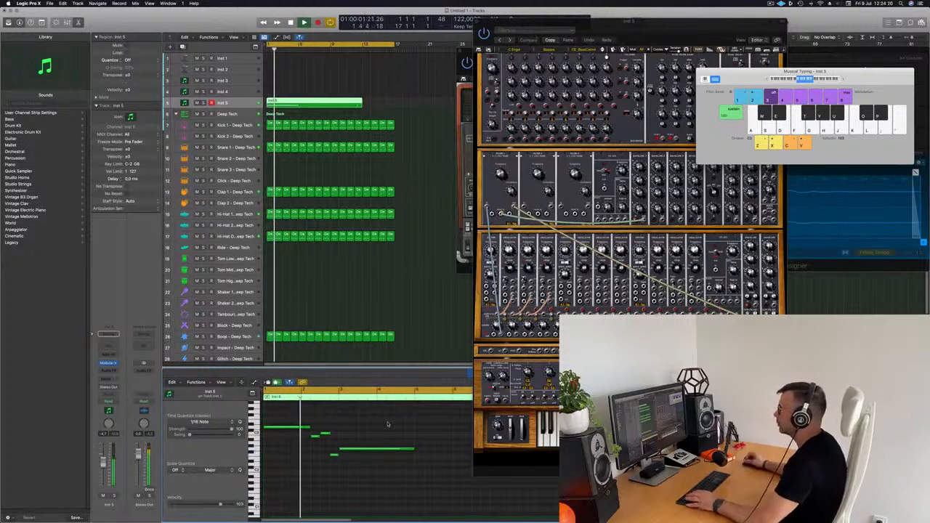
- Split the Inst 5 bass region at bar 5, delete the part after it, and replay the remaining four bars
{"action": "left_click", "coordinate": [299, 103]}
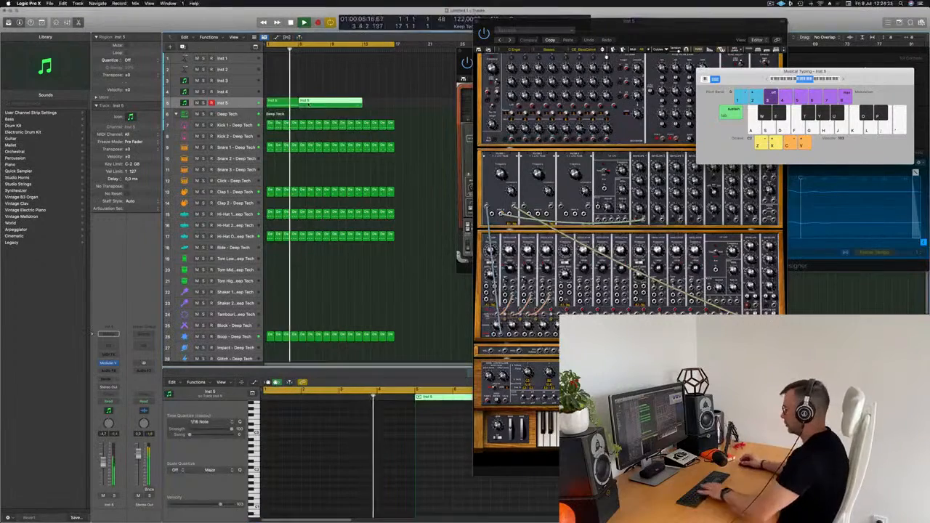
{"action": "key", "text": "BackSpace"}
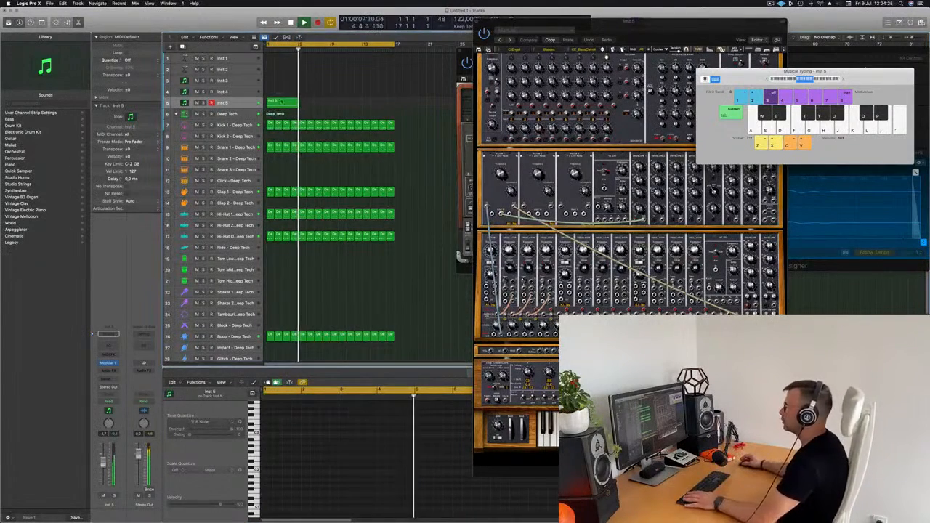
{"action": "left_click", "coordinate": [274, 103]}
{"action": "key", "text": "space"}
{"action": "key", "text": "space"}
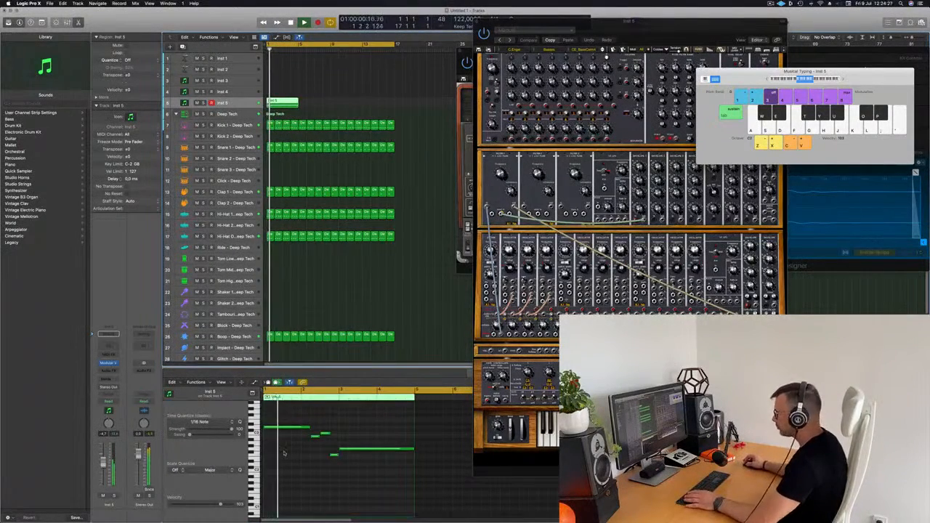
{"action": "key", "text": "space"}
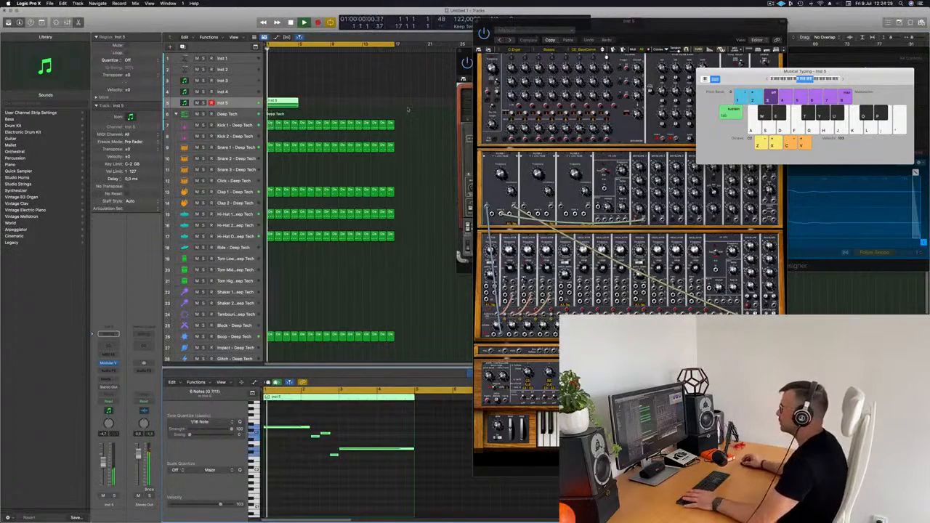
- Repeat the four-bar bass region three times to fill the 16-bar loop
{"action": "left_click", "coordinate": [344, 99]}
{"action": "left_click", "coordinate": [288, 104]}
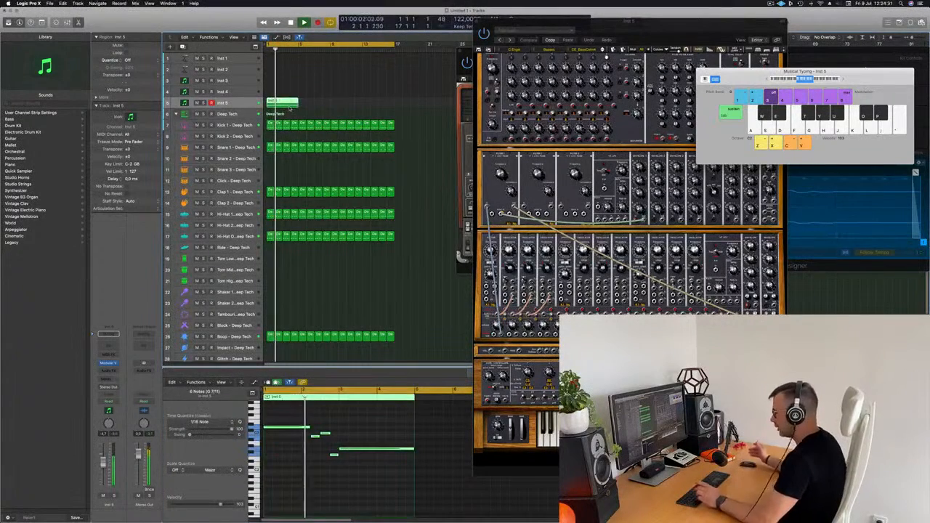
{"action": "key", "text": "super+r"}
{"action": "key", "text": "super+r"}
{"action": "key", "text": "super+r"}
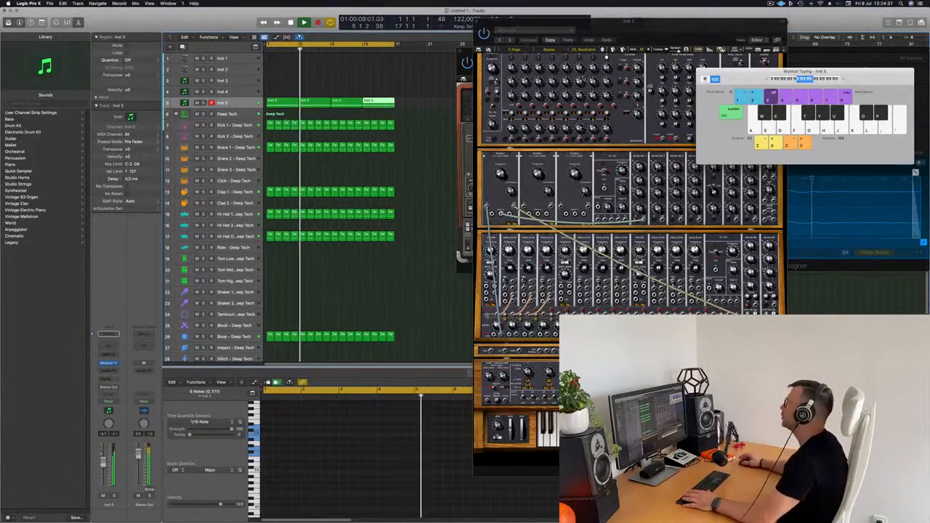
- Play the loop from the start with the repeated bass line and move the synth window away from the arrangement
{"action": "mouse_move", "coordinate": [654, 27]}
{"action": "left_mouse_down"}
{"action": "mouse_move", "coordinate": [593, 45]}
{"action": "mouse_move", "coordinate": [646, 30]}
{"action": "left_mouse_up"}
{"action": "key", "text": "Return"}
{"action": "left_click", "coordinate": [313, 91]}
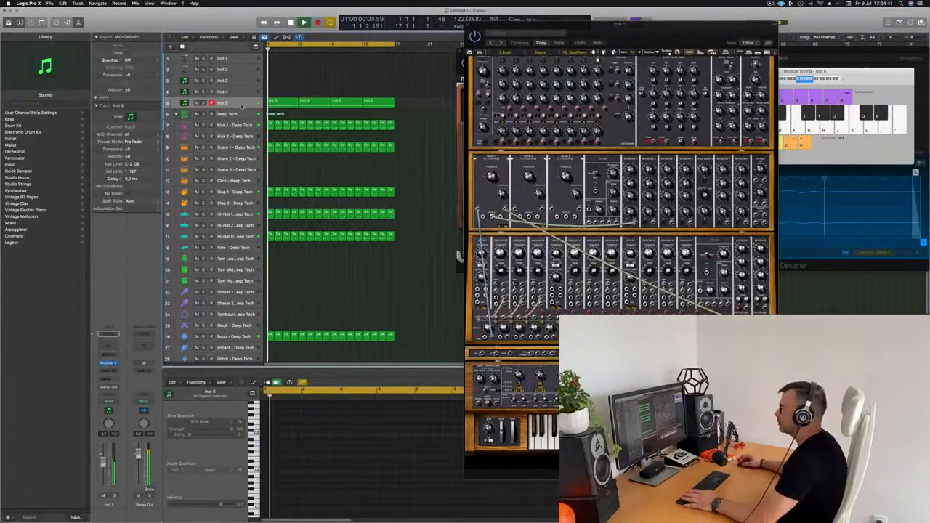
{"action": "left_click", "coordinate": [242, 107]}
{"action": "left_click", "coordinate": [306, 86]}
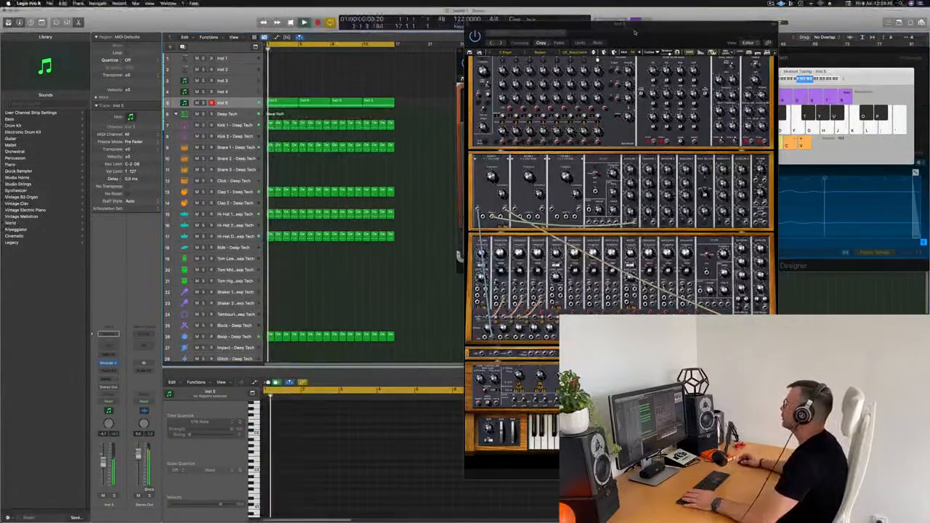
{"action": "left_click_drag", "start_coordinate": [618, 27], "coordinate": [697, 32]}
{"action": "key", "text": "Return"}
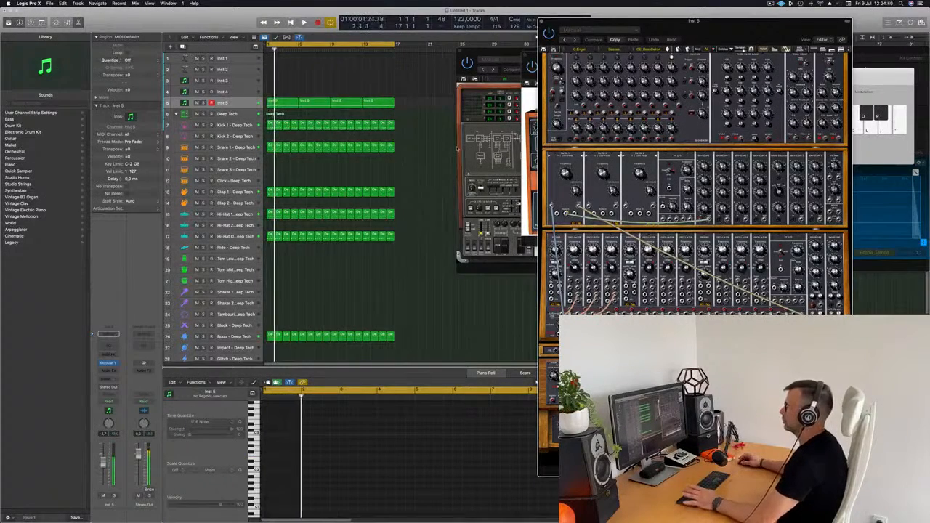
- Select all regions on the Inst 5 track and enlarge the track's height to show its notes
{"action": "left_click_drag", "start_coordinate": [681, 31], "coordinate": [619, 39]}
{"action": "left_click", "coordinate": [244, 106]}
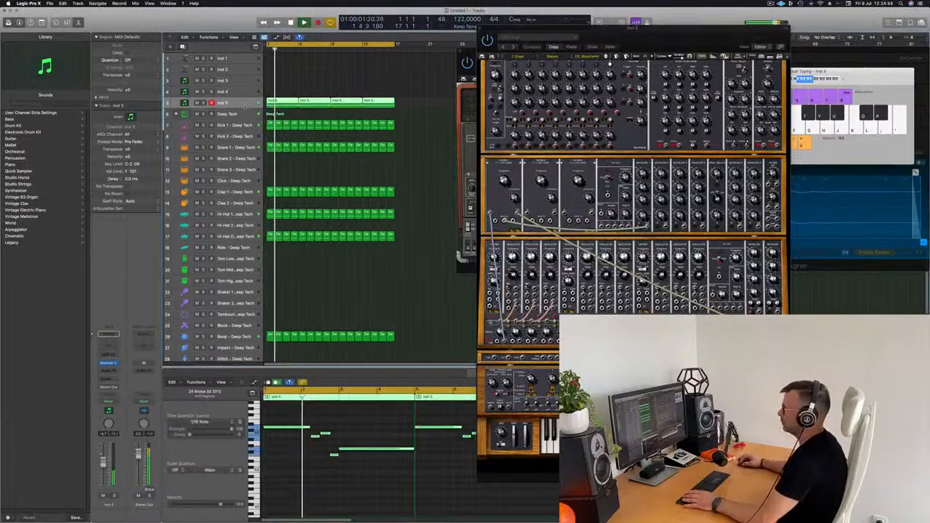
{"action": "left_click_drag", "start_coordinate": [243, 107], "coordinate": [240, 166]}
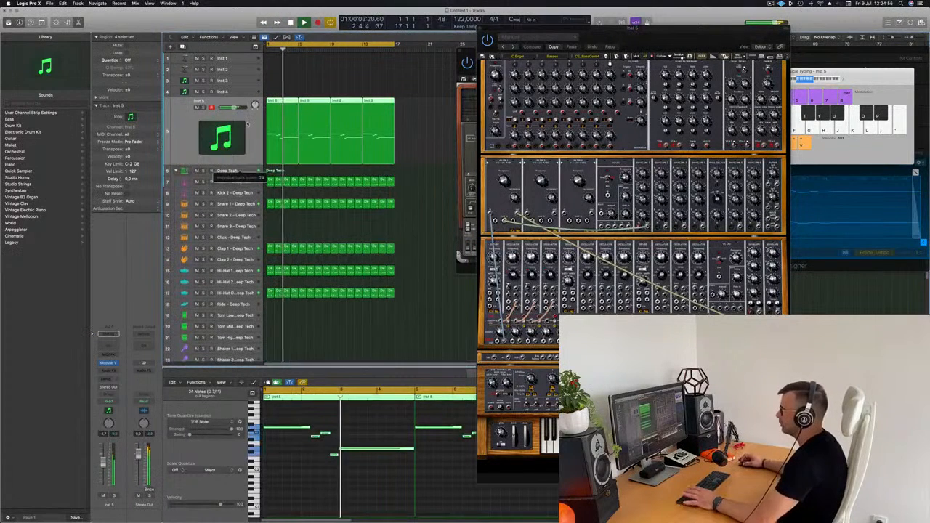
- Align the start of the first long bass note with the beginning of bar 1
{"action": "left_click", "coordinate": [296, 422]}
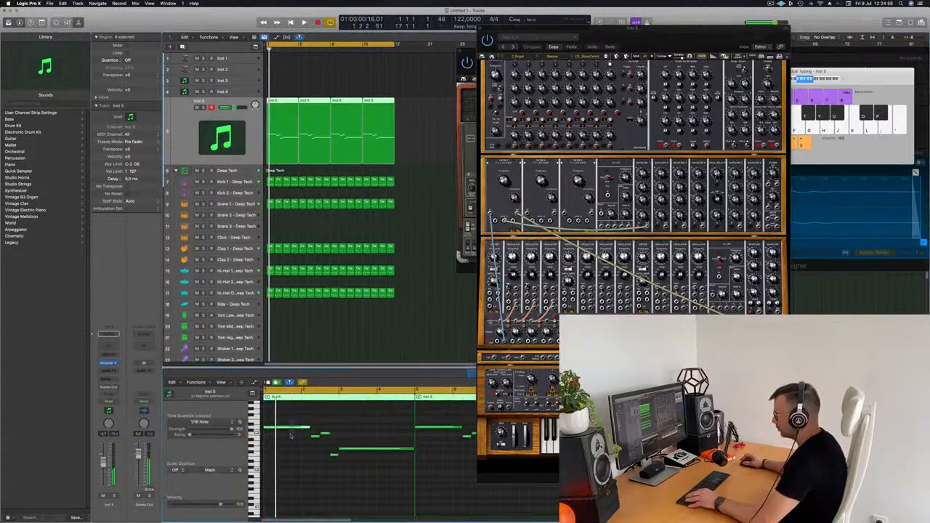
{"action": "scroll", "coordinate": [291, 436], "scroll_direction": "up", "scroll_amount": 5}
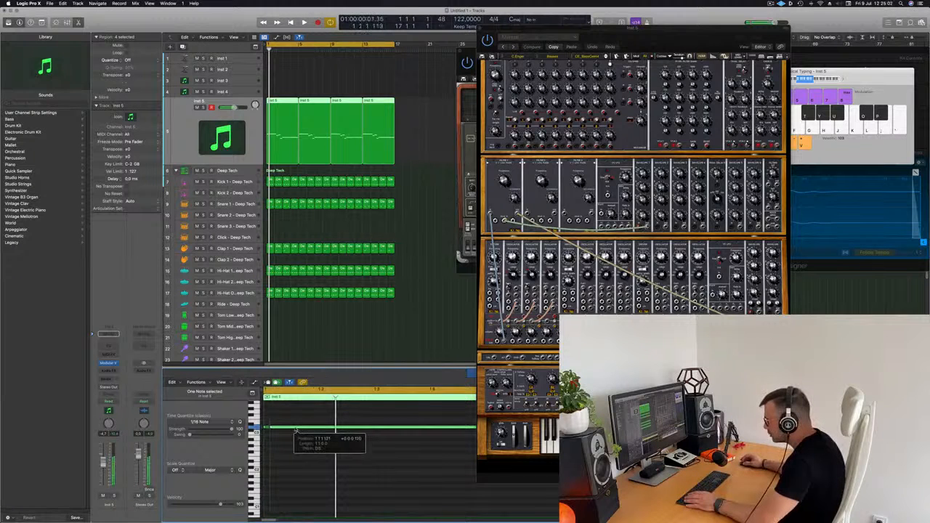
{"action": "left_click", "coordinate": [264, 429]}
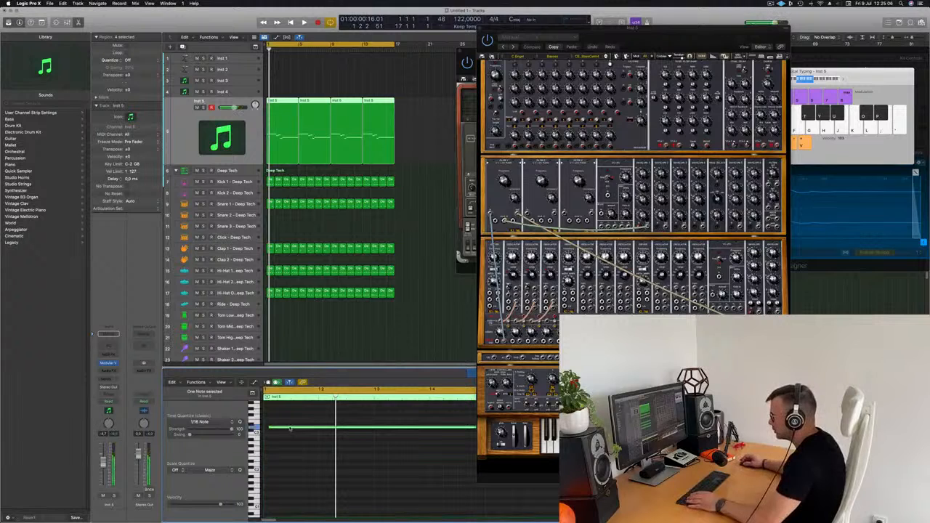
{"action": "left_click_drag", "start_coordinate": [290, 429], "coordinate": [287, 430]}
{"action": "scroll", "coordinate": [291, 424], "scroll_direction": "left", "scroll_amount": 5}
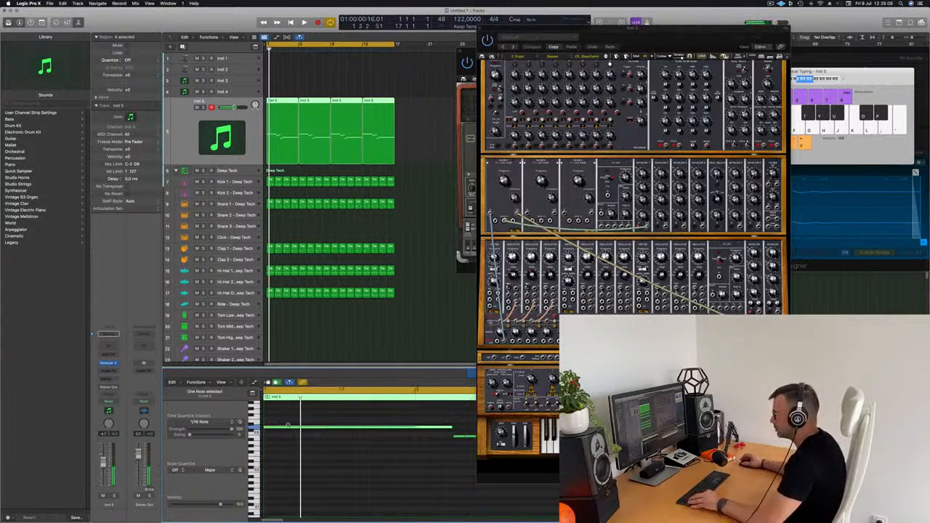
{"action": "scroll", "coordinate": [291, 425], "scroll_direction": "left", "scroll_amount": 5}
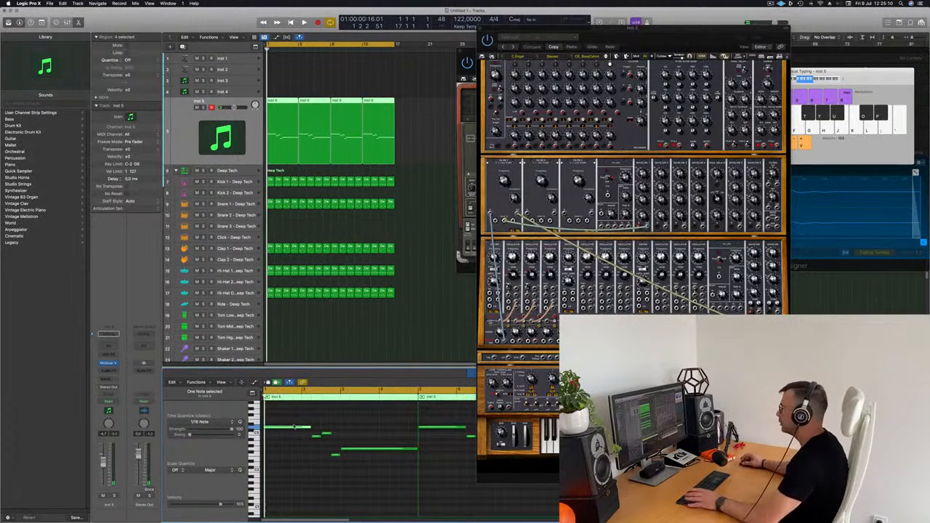
- Remove the three copied bass regions and repeat the corrected first region three times to fill 16 bars
{"action": "left_click_drag", "start_coordinate": [404, 100], "coordinate": [316, 107]}
{"action": "key", "text": "super+z"}
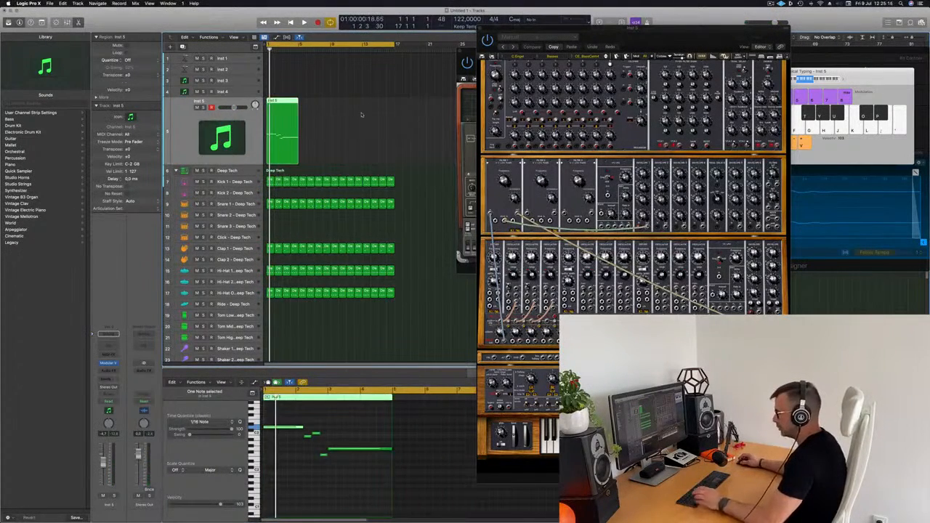
{"action": "key", "text": "alt+r"}
{"action": "left_click_drag", "start_coordinate": [330, 114], "coordinate": [288, 136]}
{"action": "key", "text": "alt+r"}
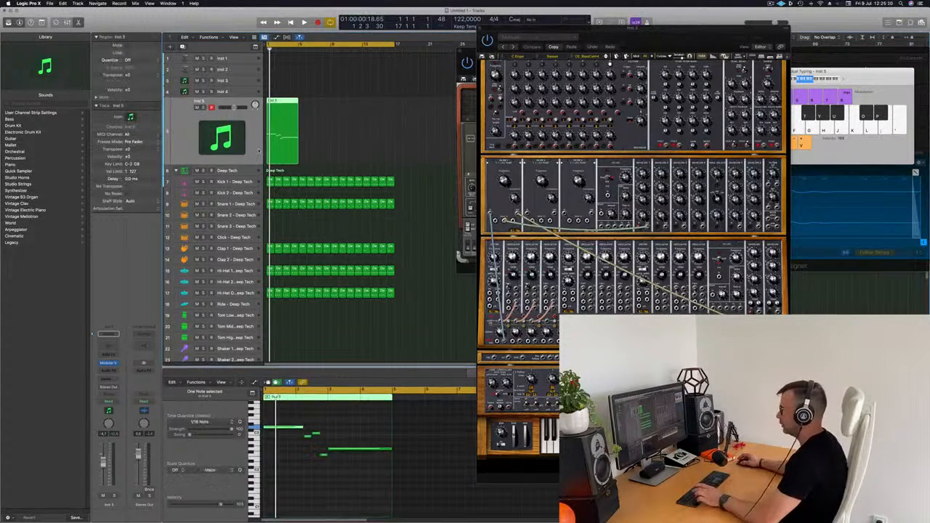
{"action": "key", "text": "super+r"}
{"action": "key", "text": "super+r"}
{"action": "key", "text": "super+r"}
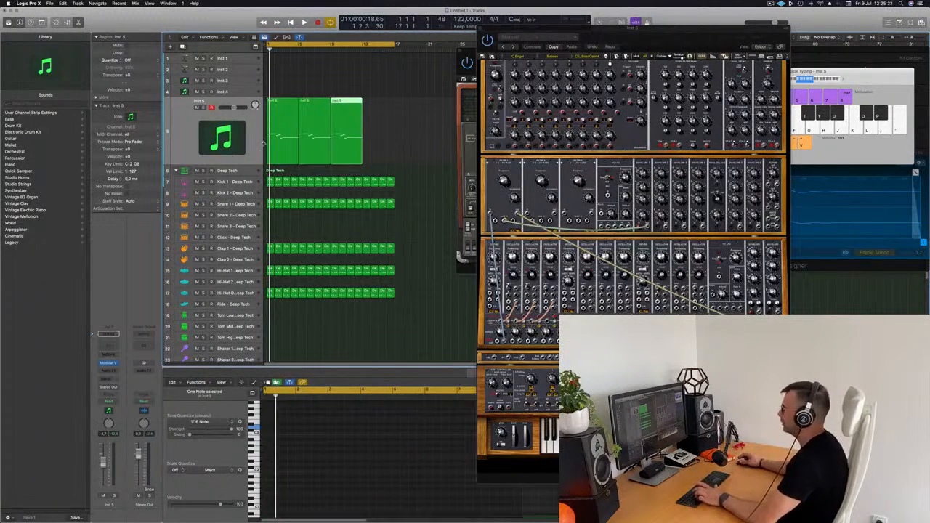
{"action": "key", "text": "space"}
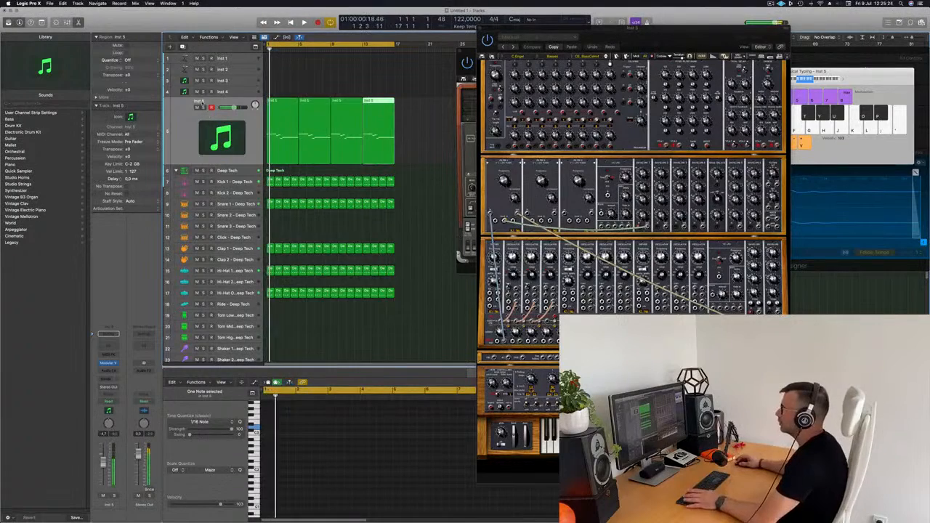
- Rename the Inst 5 track as Bass 1 while the loop plays from the start
{"action": "key", "text": "Return"}
{"action": "left_click", "coordinate": [203, 102]}
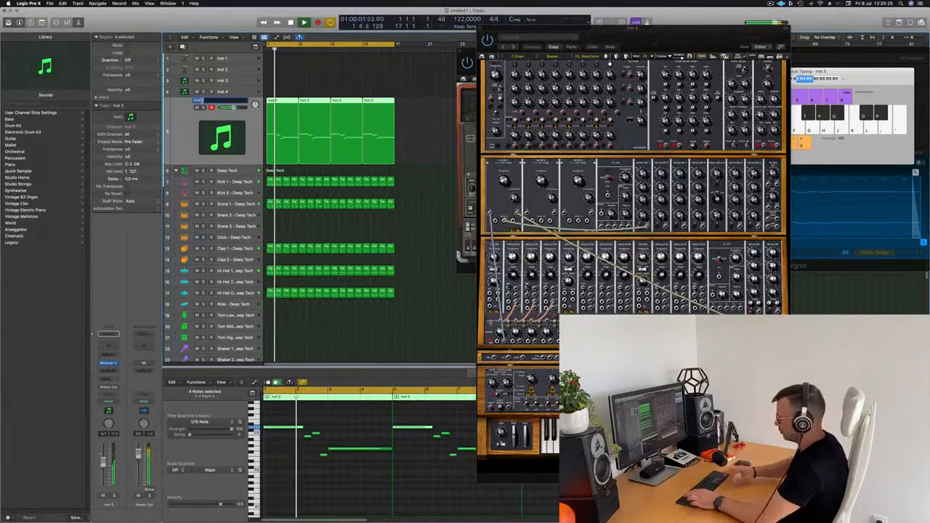
{"action": "type", "text": "Bass 1"}
{"action": "key", "text": "Return"}
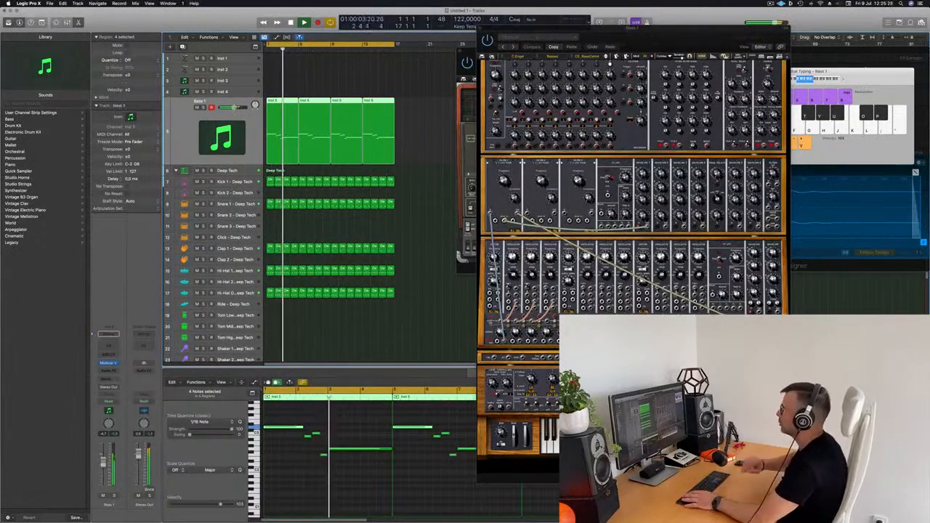
- Move the Modular V window into clear view and load the first preset in the All bank's Basses category
{"action": "left_click_drag", "start_coordinate": [683, 41], "coordinate": [548, 44]}
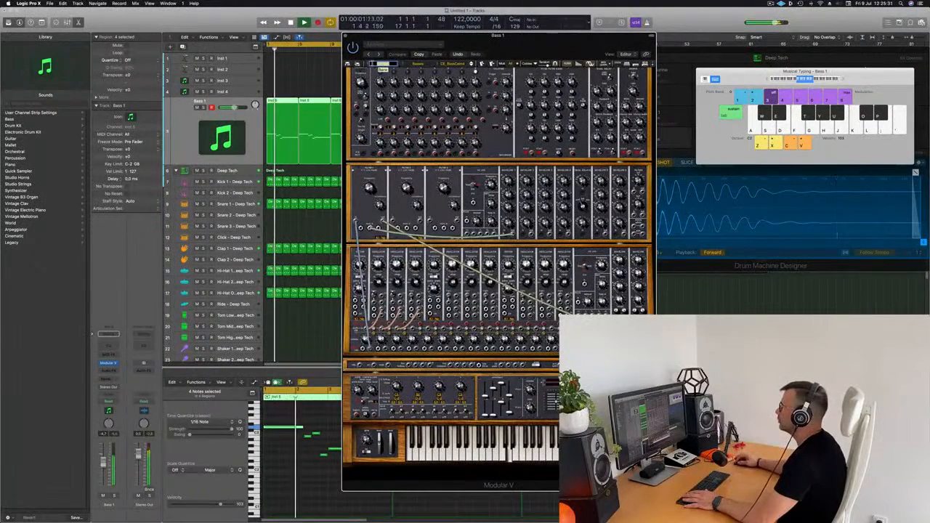
{"action": "left_click", "coordinate": [381, 64]}
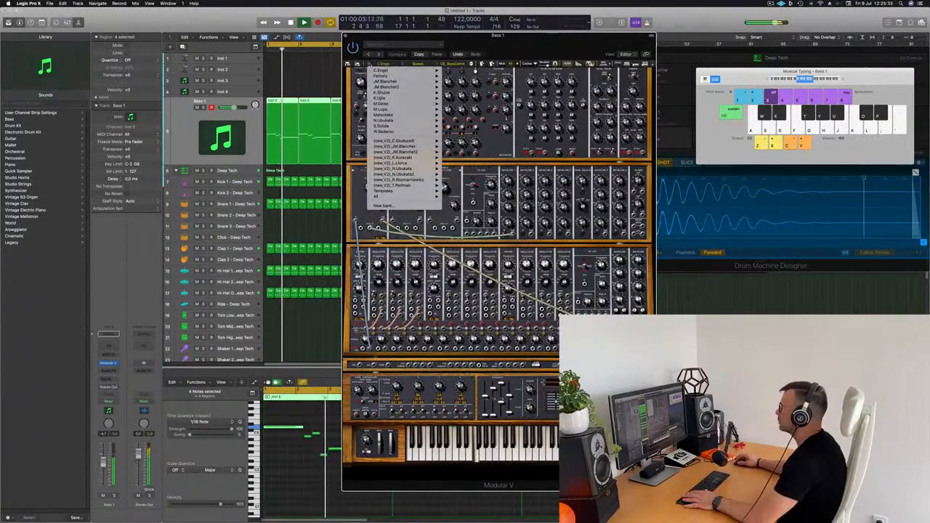
{"action": "mouse_move", "coordinate": [387, 197]}
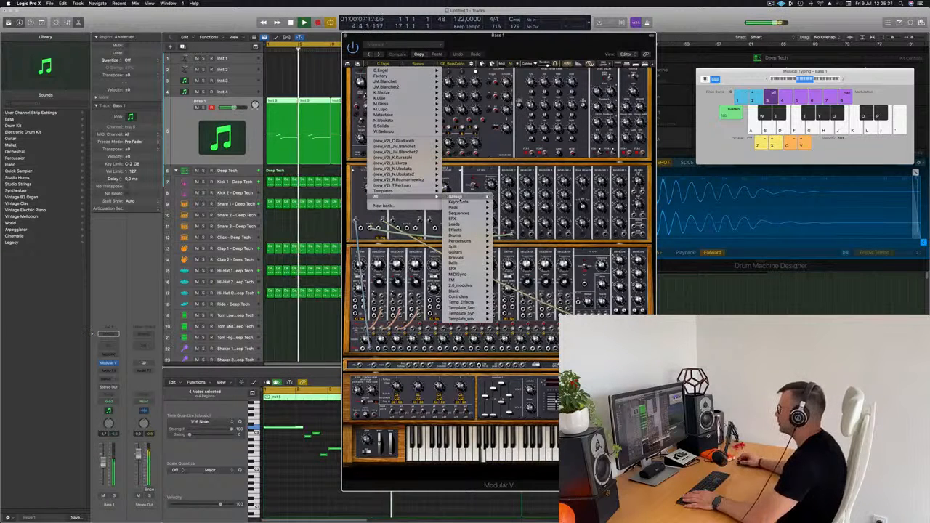
{"action": "mouse_move", "coordinate": [456, 197]}
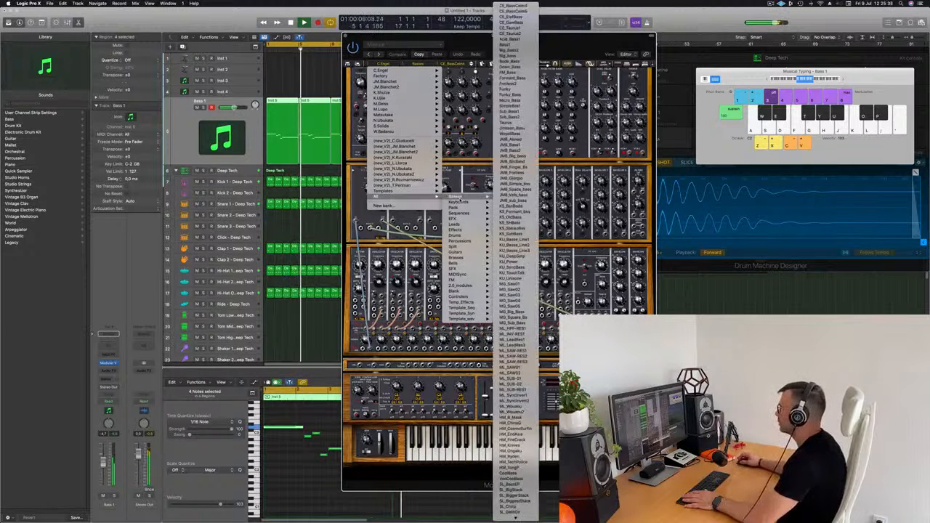
{"action": "left_click", "coordinate": [512, 6]}
{"action": "mouse_move", "coordinate": [515, 37]}
{"action": "left_mouse_down"}
{"action": "mouse_move", "coordinate": [620, 37]}
{"action": "mouse_move", "coordinate": [532, 31]}
{"action": "left_mouse_up"}
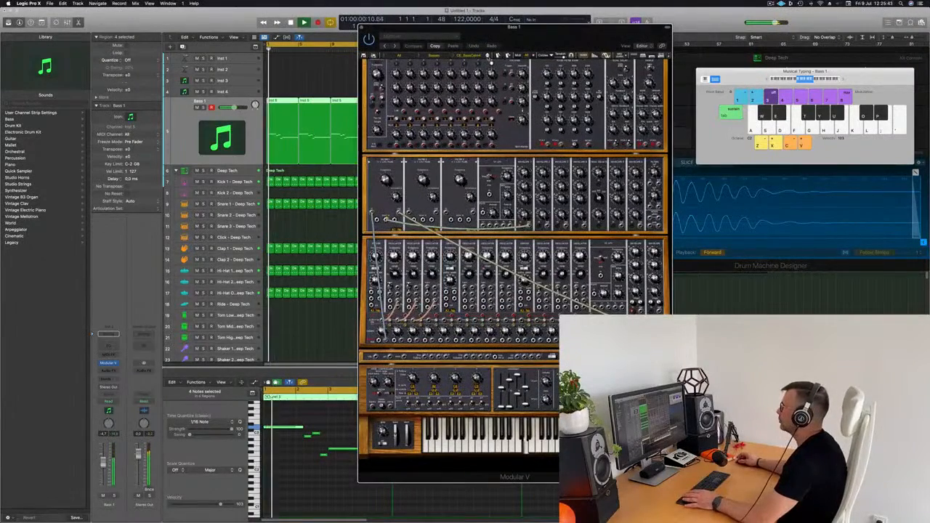
- Audition the opening presets of Modular V's Basses category one after another against the playing loop, repositioning the synth window as needed
{"action": "left_click", "coordinate": [488, 58]}
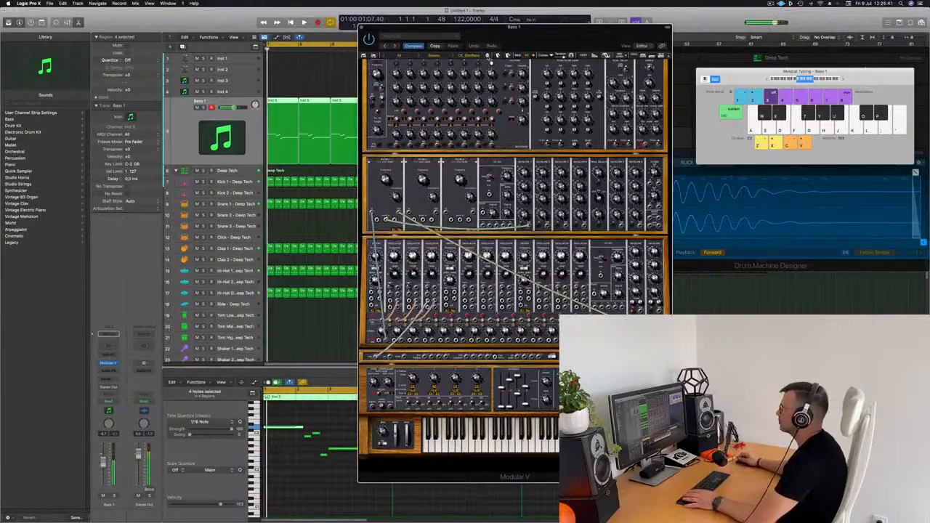
{"action": "left_click_drag", "start_coordinate": [540, 39], "coordinate": [567, 51]}
{"action": "left_click", "coordinate": [515, 69]}
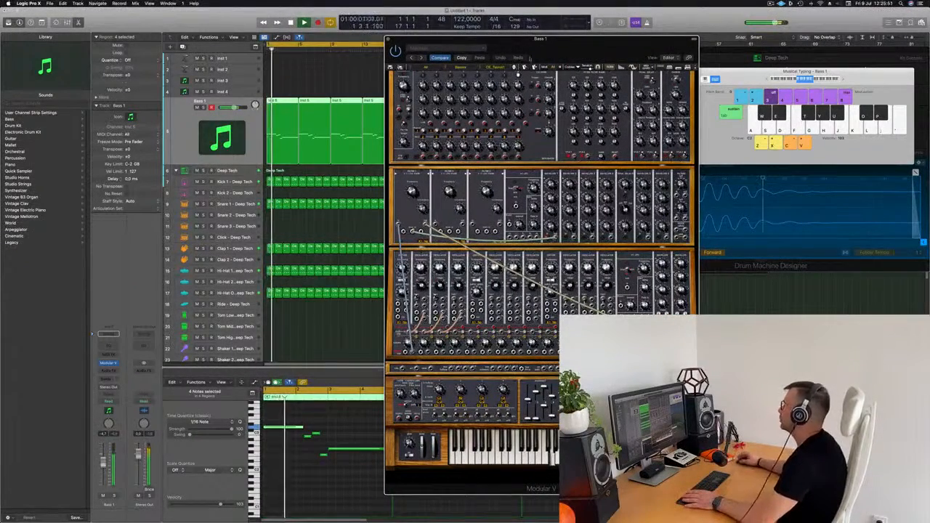
{"action": "left_click_drag", "start_coordinate": [569, 38], "coordinate": [546, 44]}
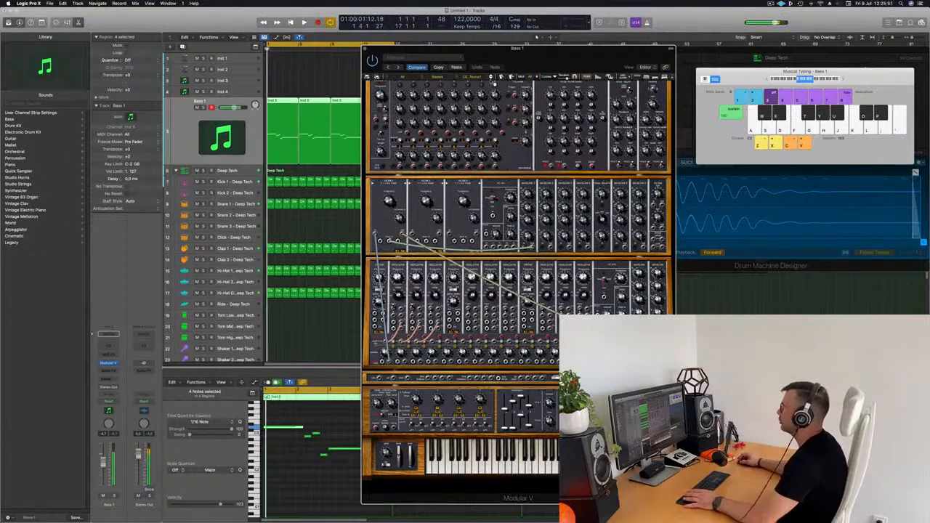
{"action": "left_click", "coordinate": [492, 79]}
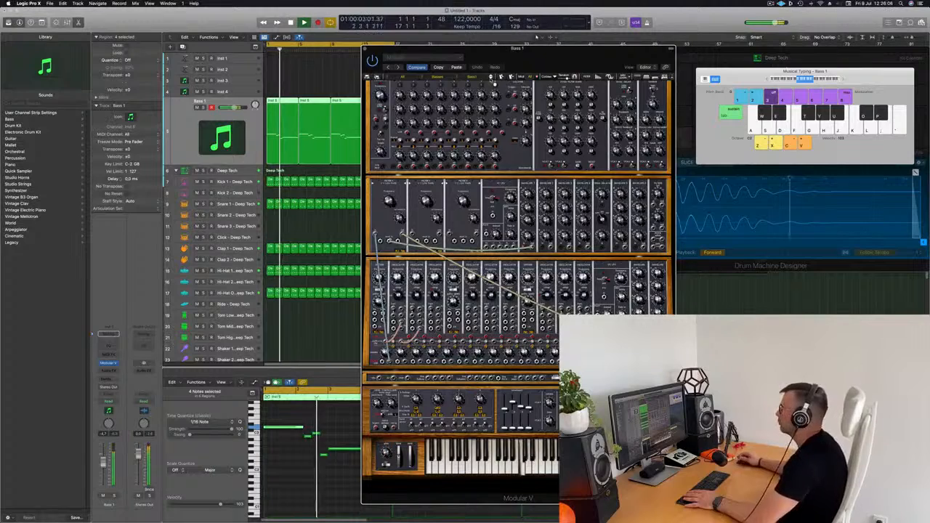
{"action": "left_click", "coordinate": [492, 79]}
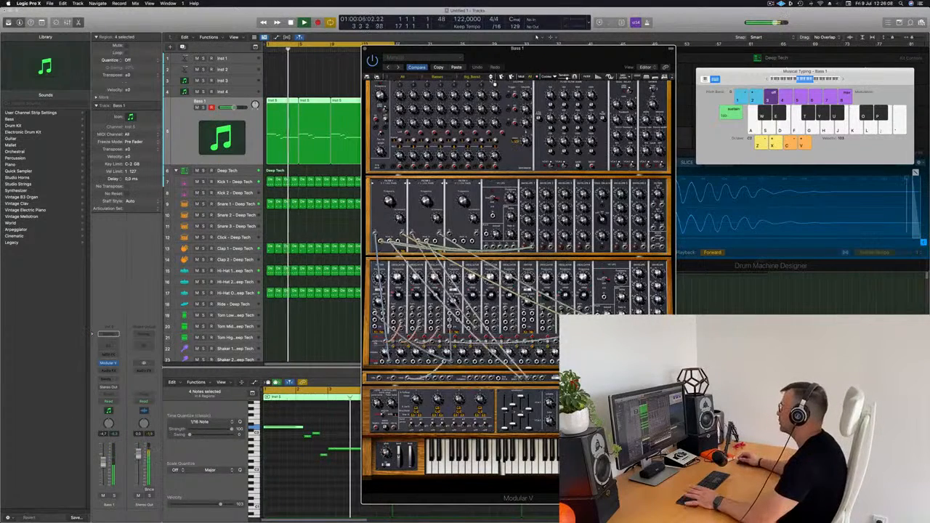
- Restart the loop and audition further Modular V bass presets, including the Funky presets, against the drums
{"action": "key", "text": "space"}
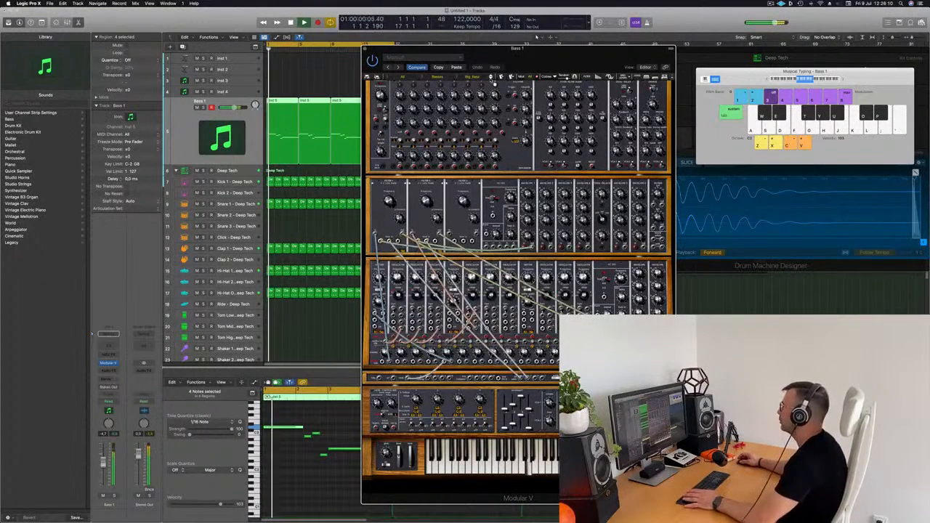
{"action": "left_click", "coordinate": [492, 79]}
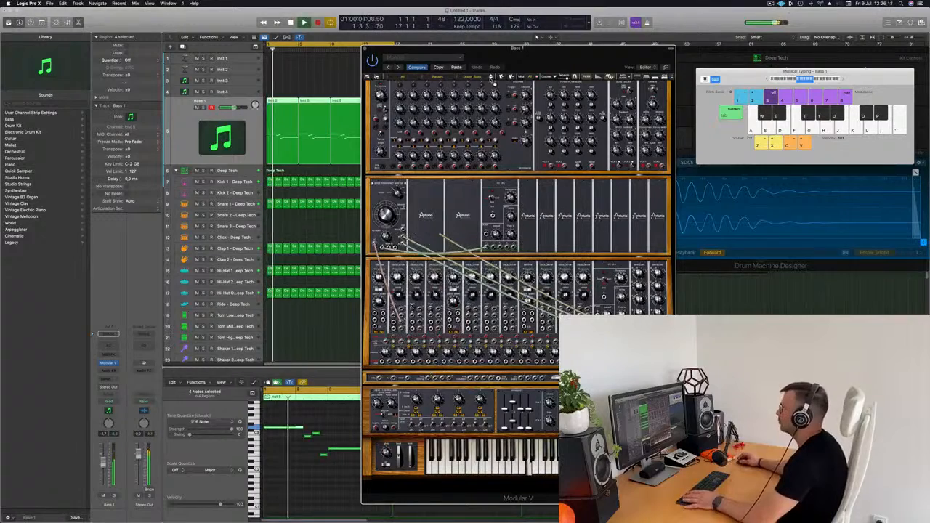
{"action": "left_click", "coordinate": [493, 79]}
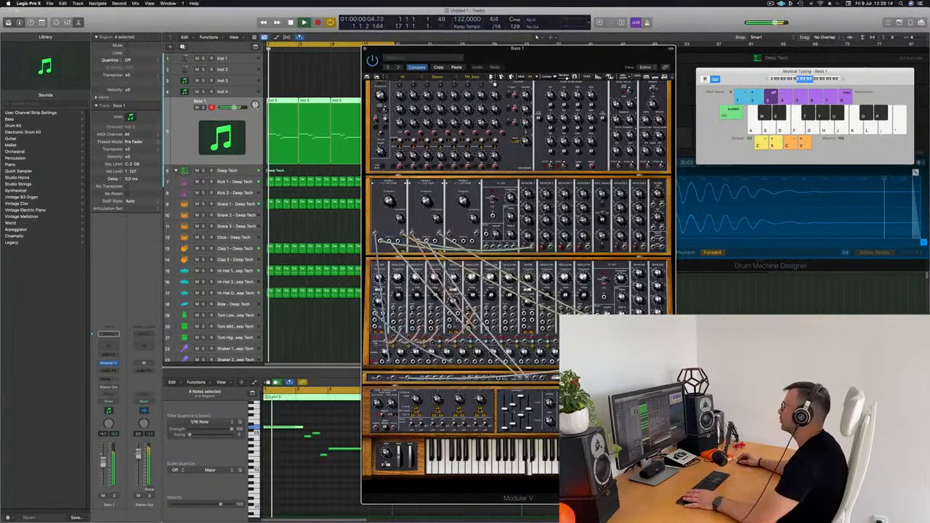
{"action": "left_click", "coordinate": [493, 79]}
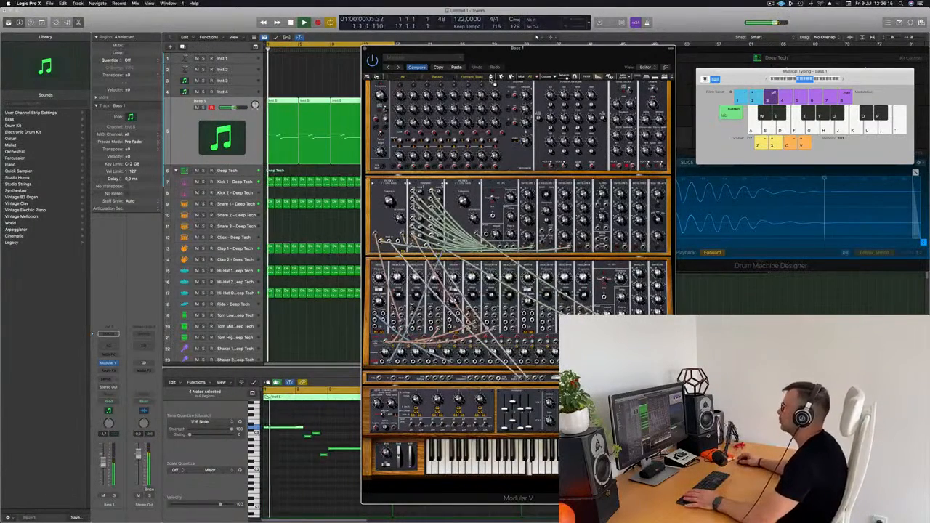
{"action": "left_click", "coordinate": [493, 80]}
{"action": "left_click", "coordinate": [493, 80]}
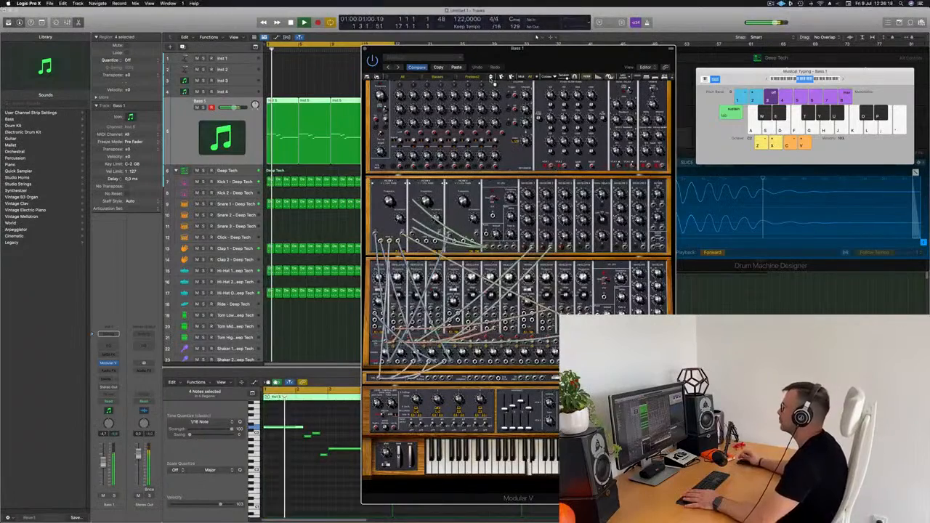
{"action": "left_click", "coordinate": [493, 80]}
{"action": "left_click", "coordinate": [493, 80]}
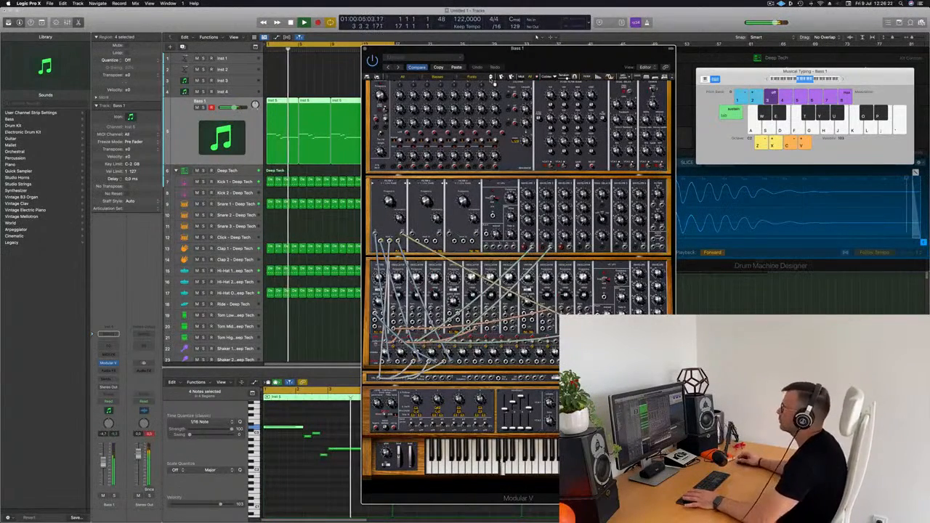
{"action": "left_click", "coordinate": [494, 80]}
{"action": "left_click", "coordinate": [493, 80]}
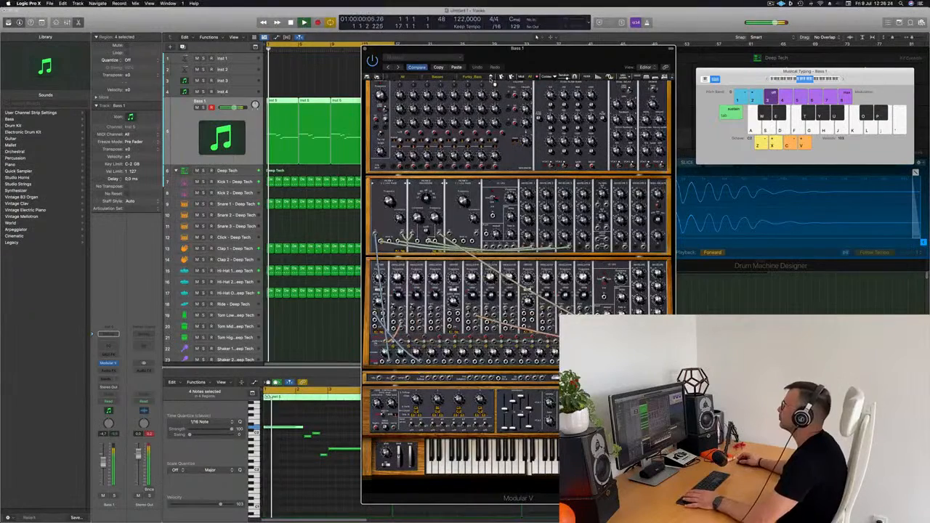
{"action": "left_click", "coordinate": [494, 82]}
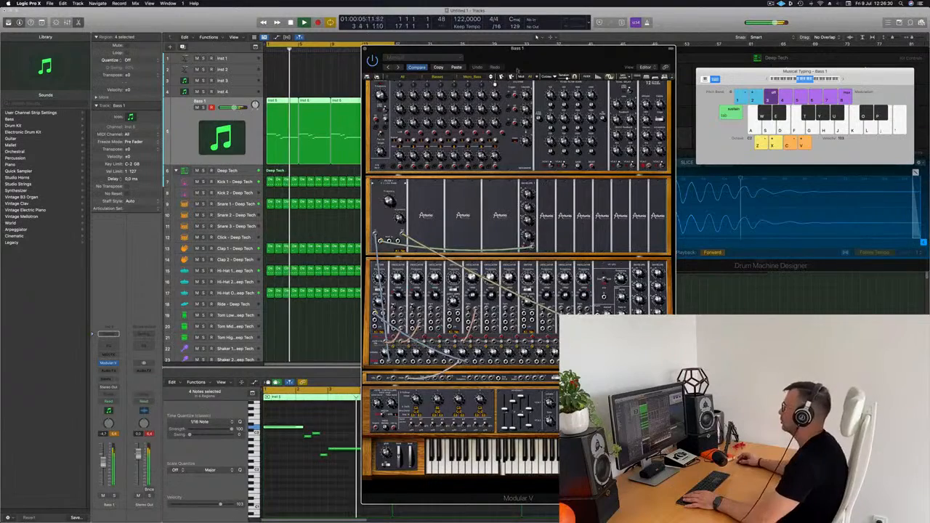
- Shift the Modular V window clear of the arrangement, keep the Taurus bass preset for Bass 1, and close the synth
{"action": "mouse_move", "coordinate": [544, 62]}
{"action": "left_mouse_down"}
{"action": "mouse_move", "coordinate": [517, 73]}
{"action": "mouse_move", "coordinate": [535, 68]}
{"action": "left_mouse_up"}
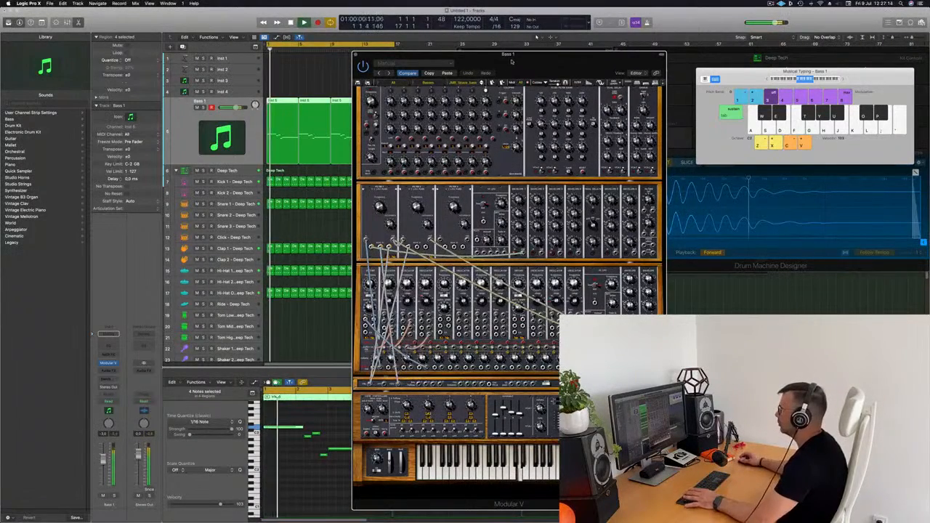
{"action": "left_click_drag", "start_coordinate": [511, 61], "coordinate": [536, 62]}
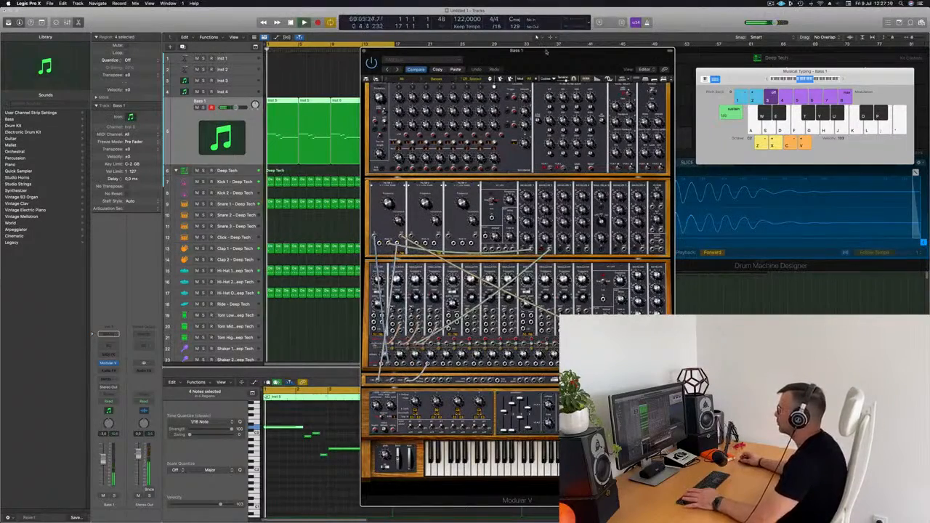
{"action": "left_click_drag", "start_coordinate": [546, 51], "coordinate": [611, 42]}
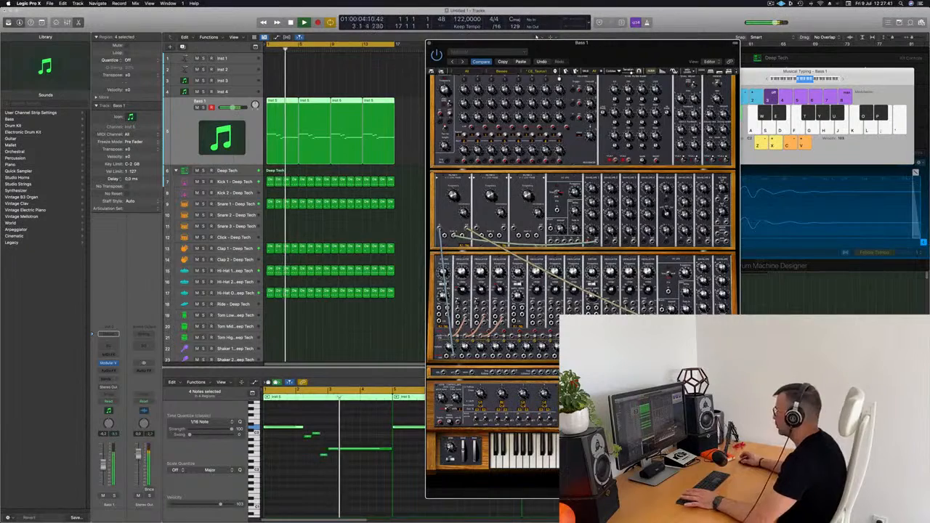
{"action": "left_click_drag", "start_coordinate": [610, 49], "coordinate": [648, 40]}
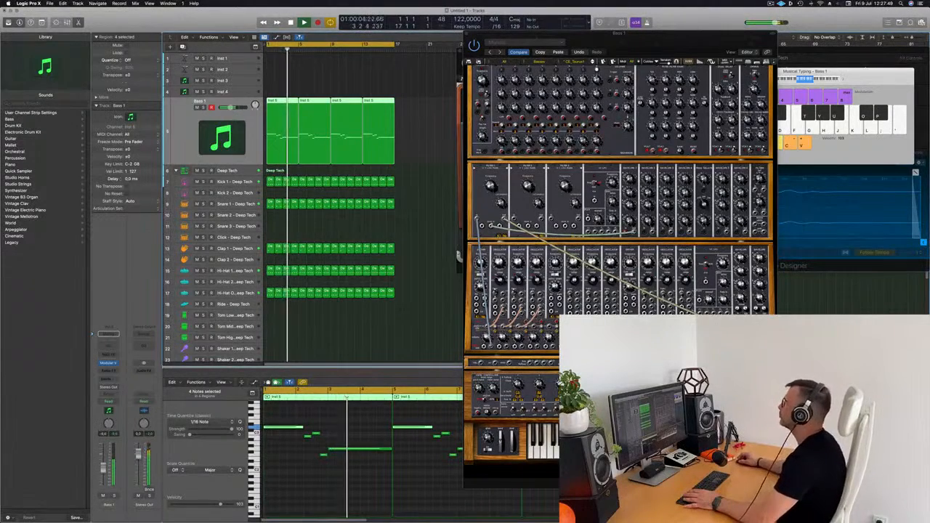
{"action": "left_click_drag", "start_coordinate": [672, 45], "coordinate": [660, 92]}
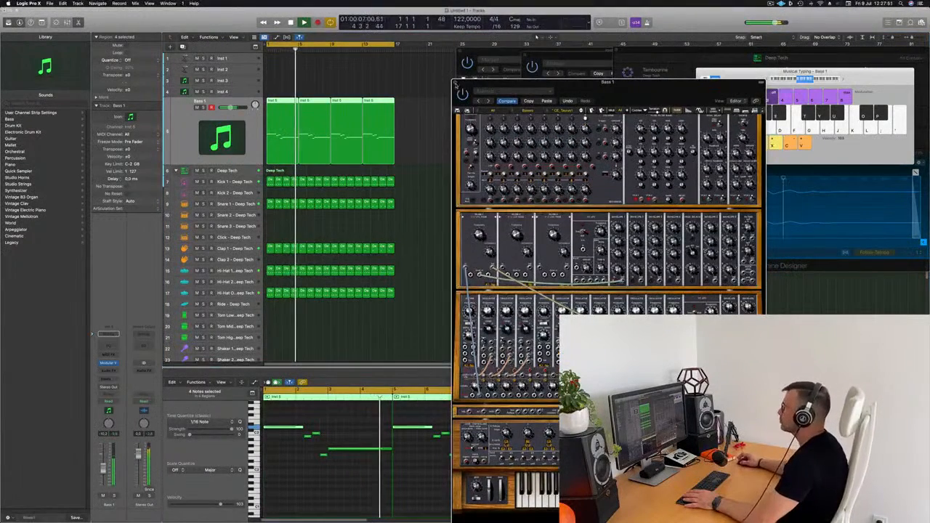
{"action": "left_click", "coordinate": [455, 79]}
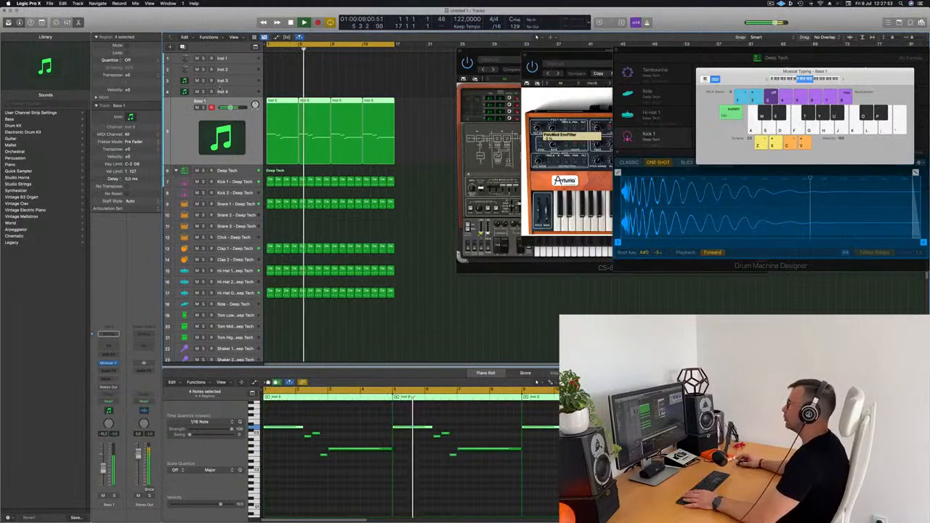
- Select the Inst 4 track, restart playback from the beginning, and bring its Prophet-V2 synth into clear view
{"action": "left_click", "coordinate": [233, 93]}
{"action": "key", "text": "Return"}
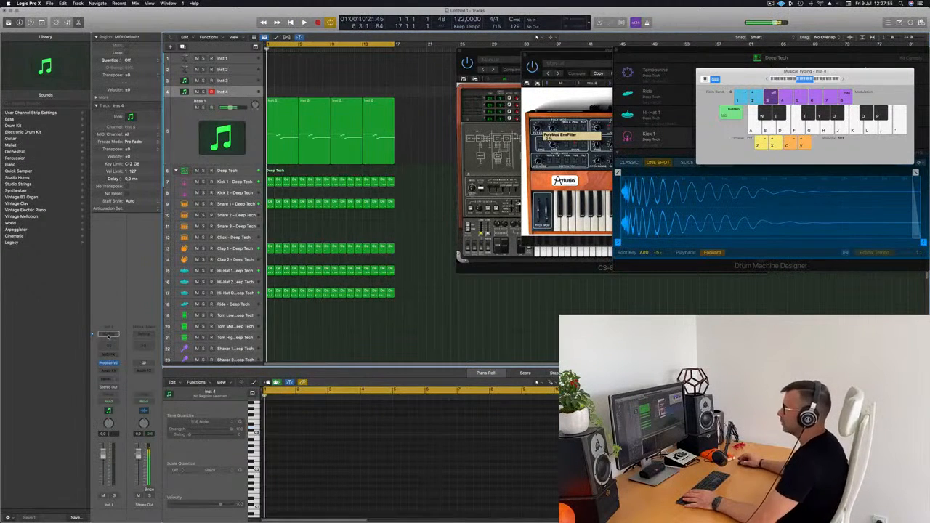
{"action": "left_click", "coordinate": [109, 363]}
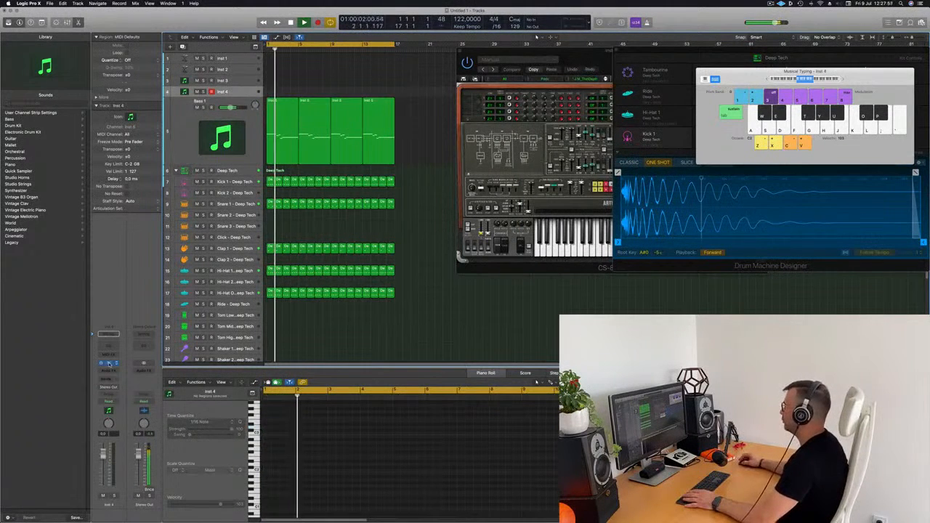
{"action": "left_click", "coordinate": [109, 363]}
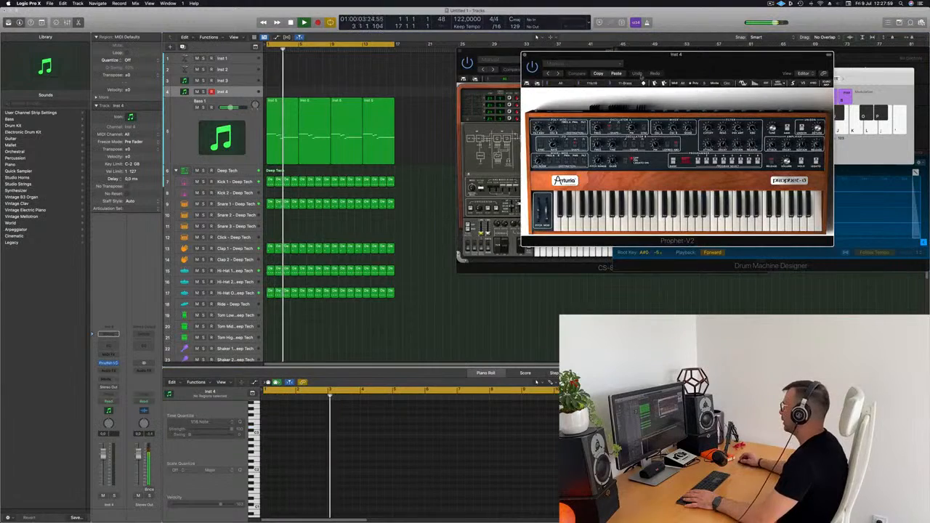
{"action": "left_click_drag", "start_coordinate": [570, 91], "coordinate": [501, 119]}
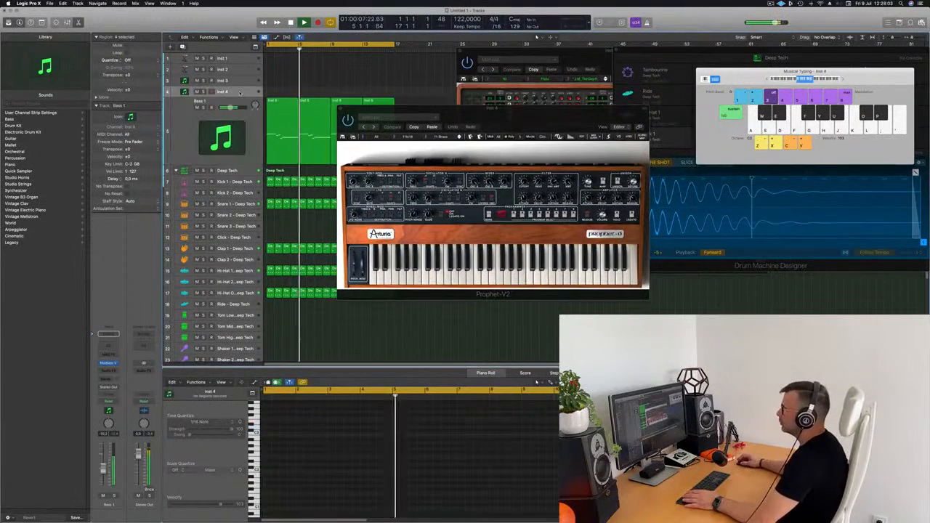
- Add a send from the Inst 4 channel to Bus 5
{"action": "left_click", "coordinate": [108, 371]}
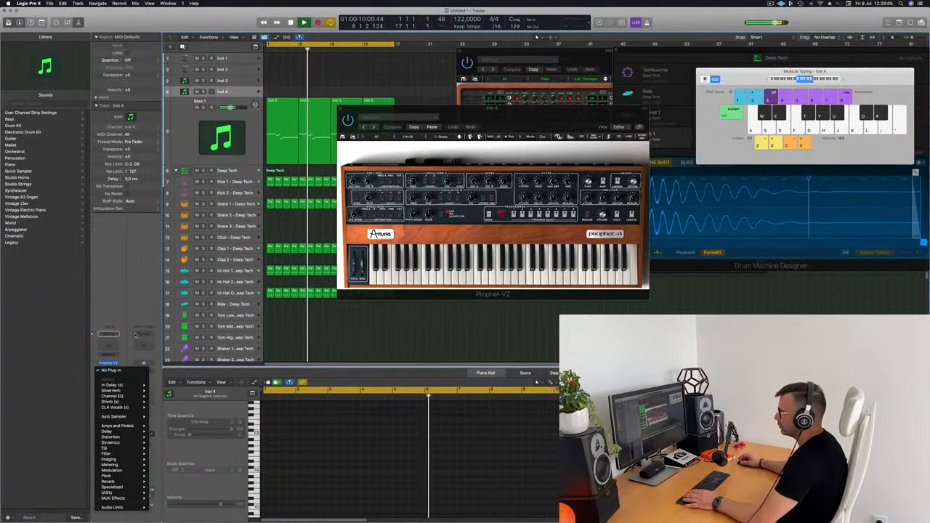
{"action": "left_click", "coordinate": [111, 382]}
{"action": "left_click", "coordinate": [110, 379]}
{"action": "mouse_move", "coordinate": [116, 388]}
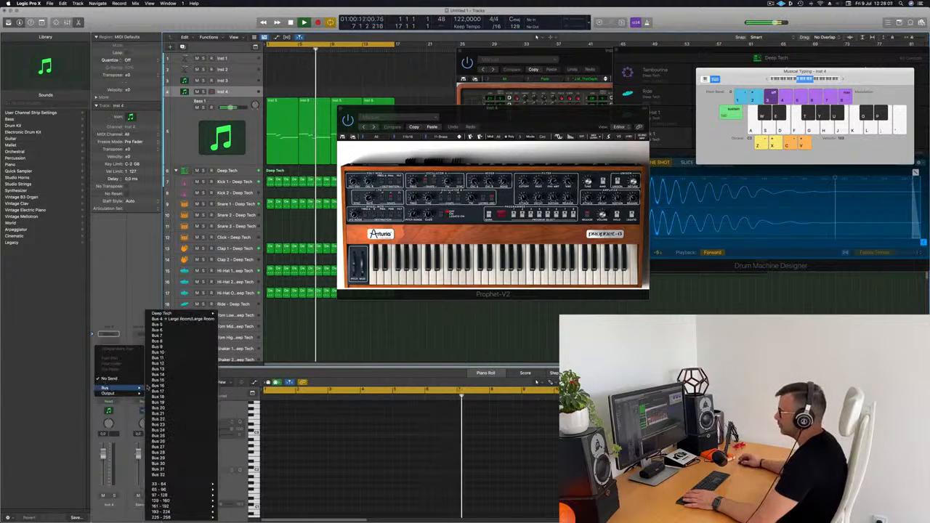
{"action": "left_click", "coordinate": [174, 324]}
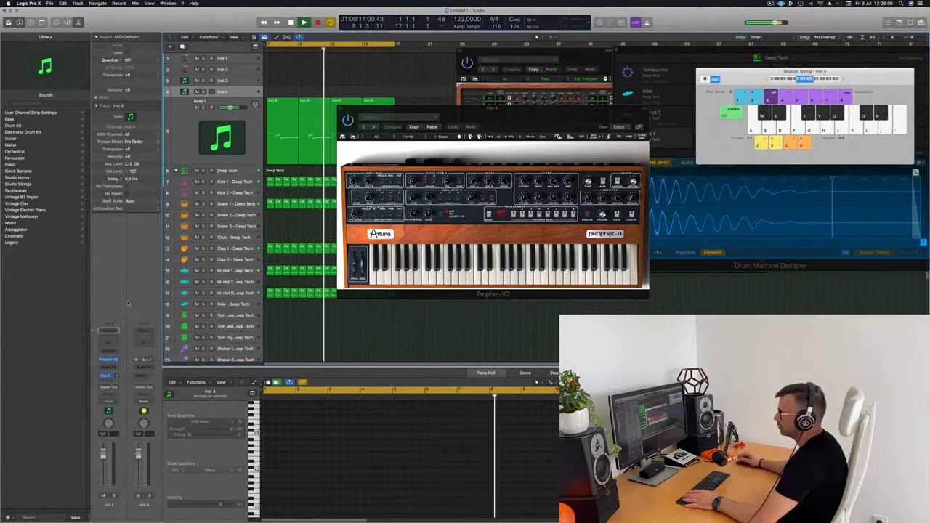
- Insert a stereo SilverVerb on the Aux 5 channel and load the grandiose preset with the wet output at 100%
{"action": "left_click", "coordinate": [138, 365]}
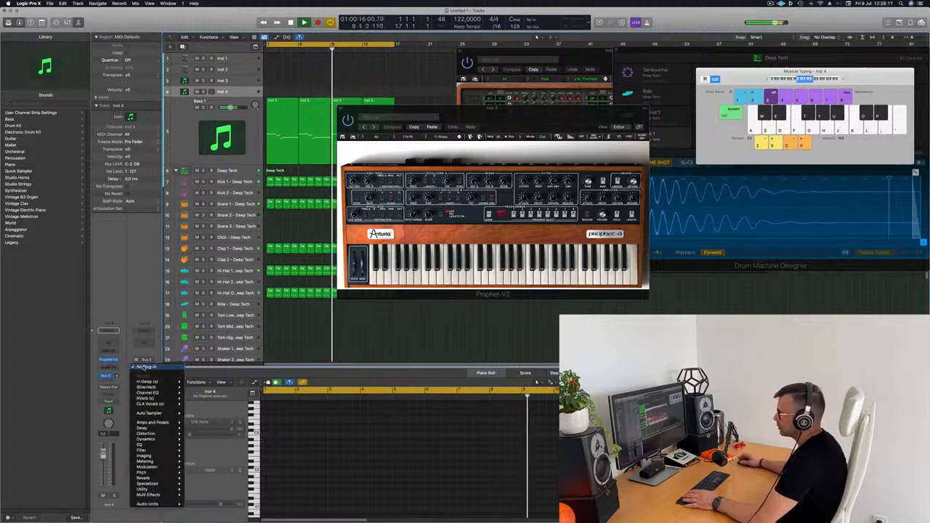
{"action": "mouse_move", "coordinate": [153, 387]}
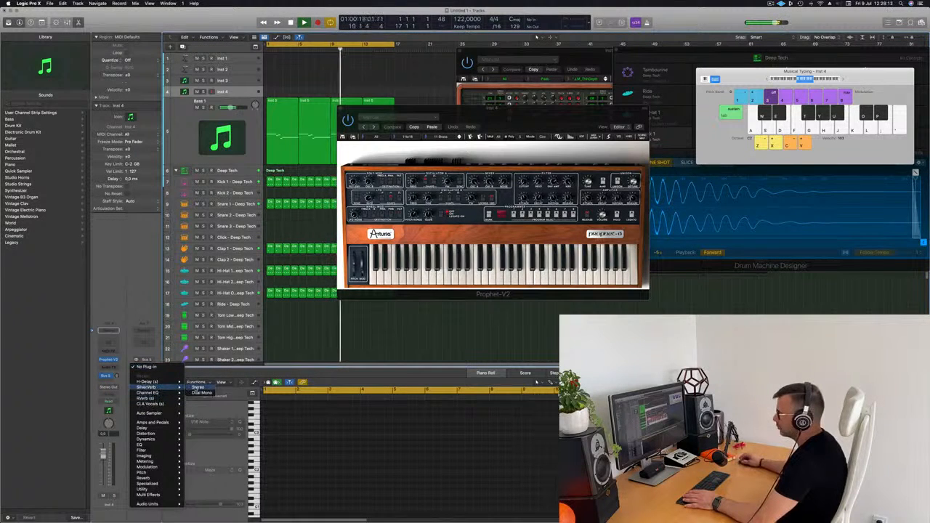
{"action": "left_click", "coordinate": [197, 387]}
{"action": "left_click", "coordinate": [351, 96]}
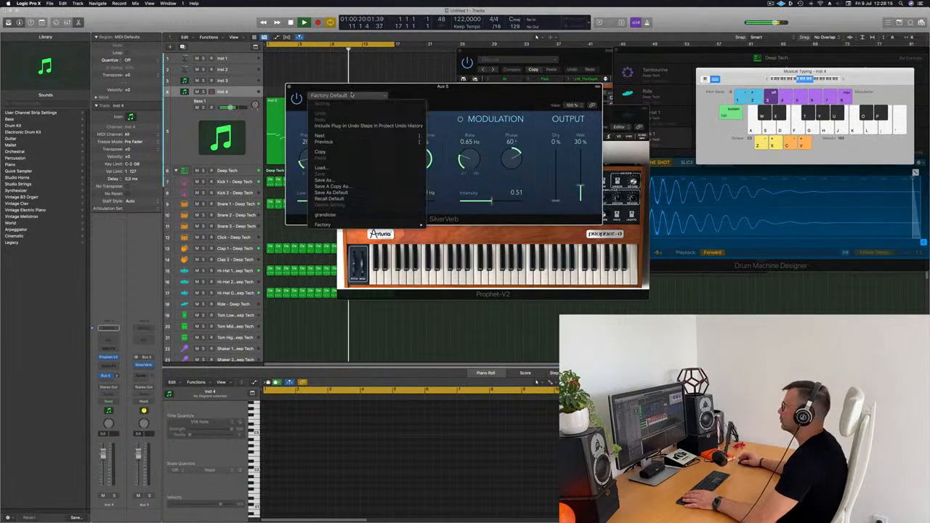
{"action": "left_click", "coordinate": [325, 215]}
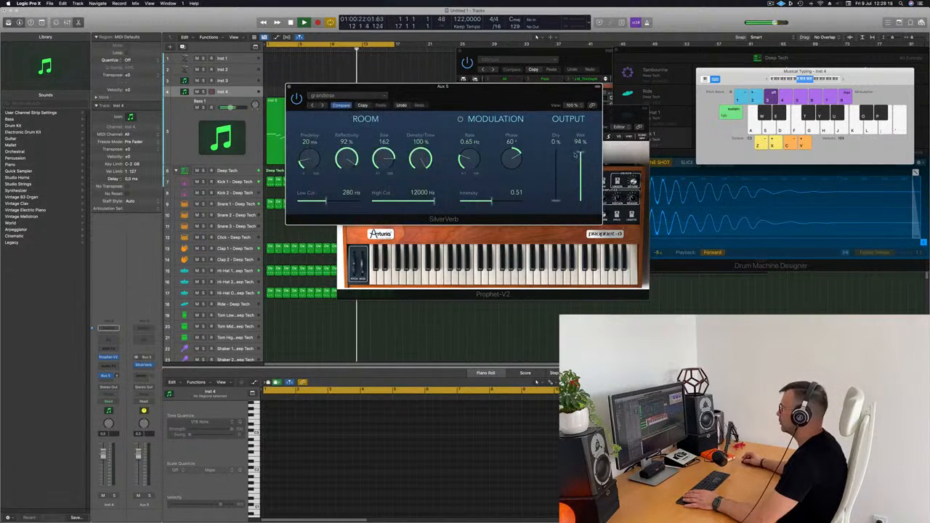
{"action": "left_click_drag", "start_coordinate": [557, 98], "coordinate": [864, 83]}
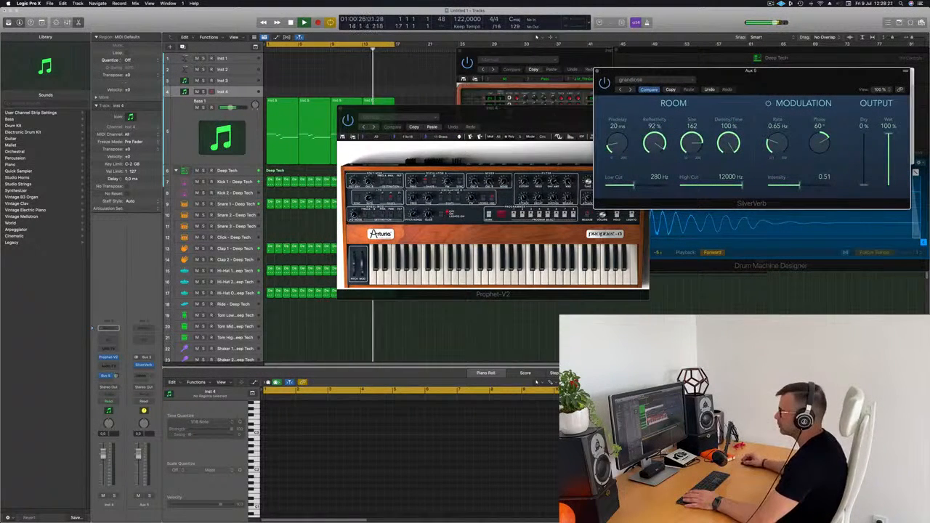
- Arm the Inst 4 track for live playing and place the Prophet-V2 window clear of the SilverVerb window
{"action": "left_click", "coordinate": [136, 340]}
{"action": "left_click_drag", "start_coordinate": [516, 111], "coordinate": [591, 91]}
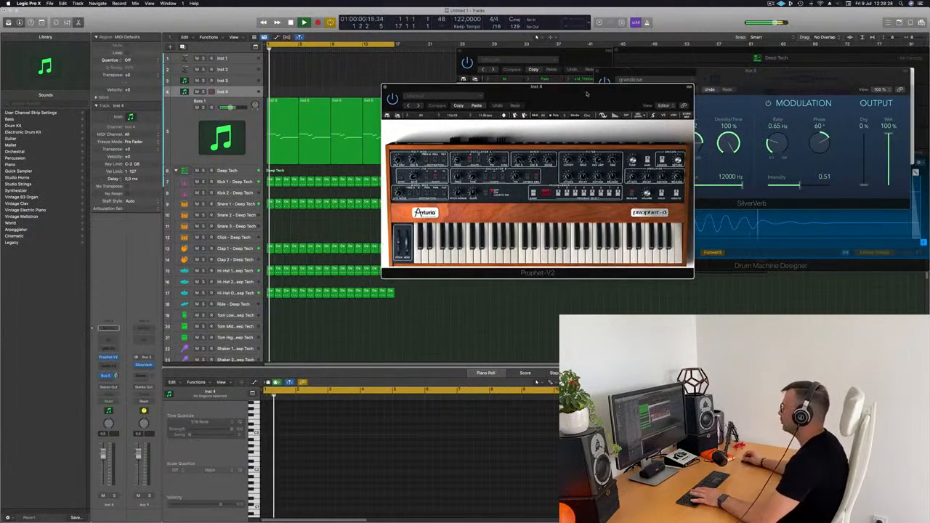
{"action": "left_click_drag", "start_coordinate": [614, 92], "coordinate": [586, 93]}
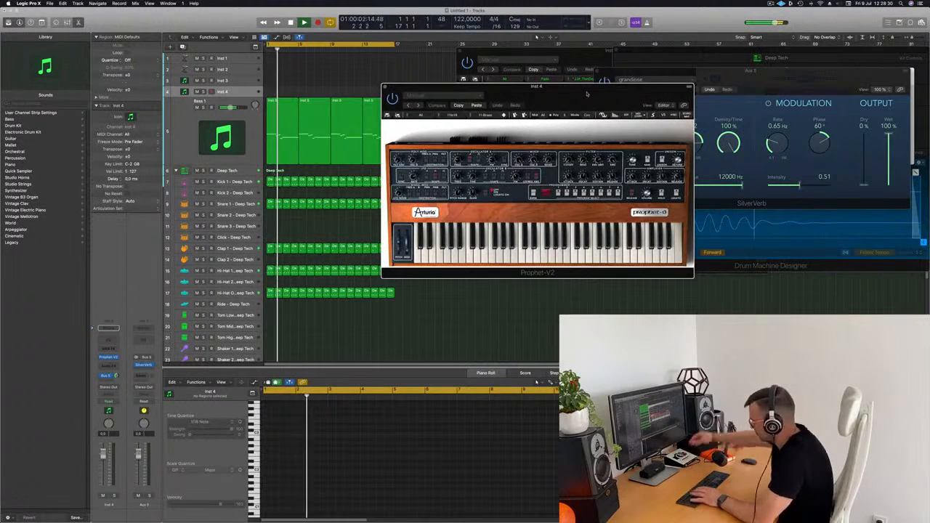
{"action": "left_click", "coordinate": [242, 91]}
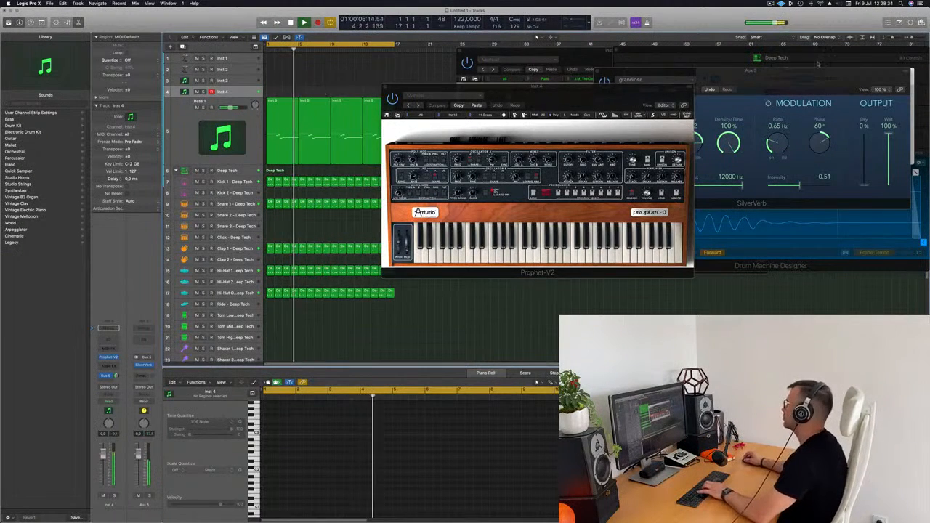
{"action": "left_click_drag", "start_coordinate": [613, 94], "coordinate": [482, 158]}
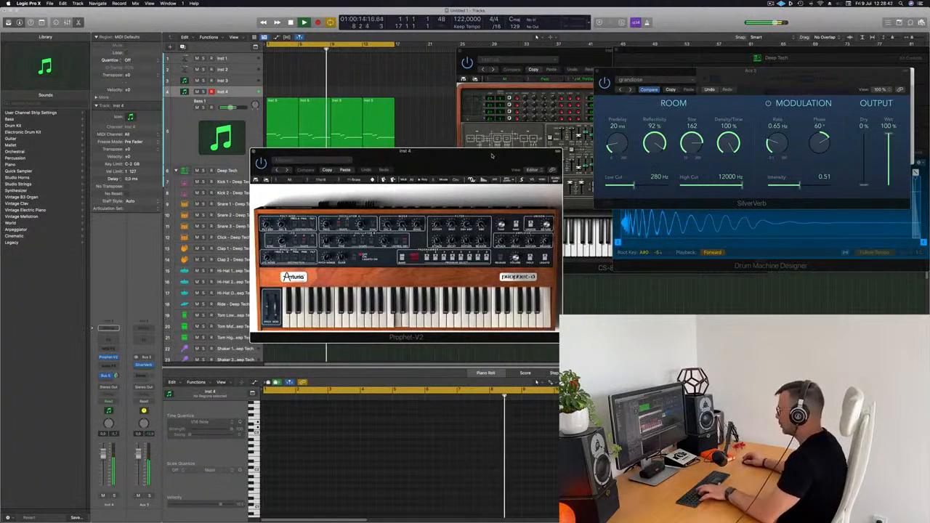
- Show the Musical Typing keyboard and arrange it with the Prophet-V2 window so both are usable for playing Inst 4
{"action": "key", "text": "super+k"}
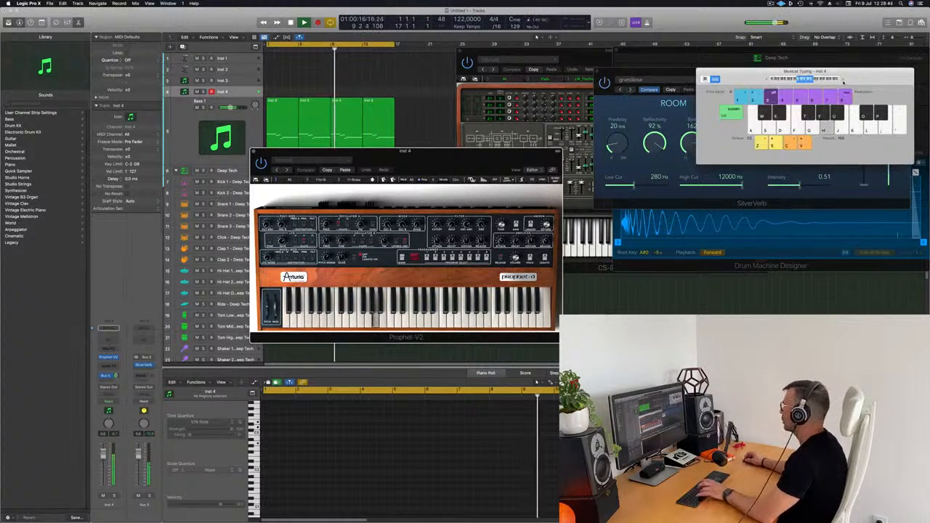
{"action": "left_click_drag", "start_coordinate": [867, 81], "coordinate": [626, 85]}
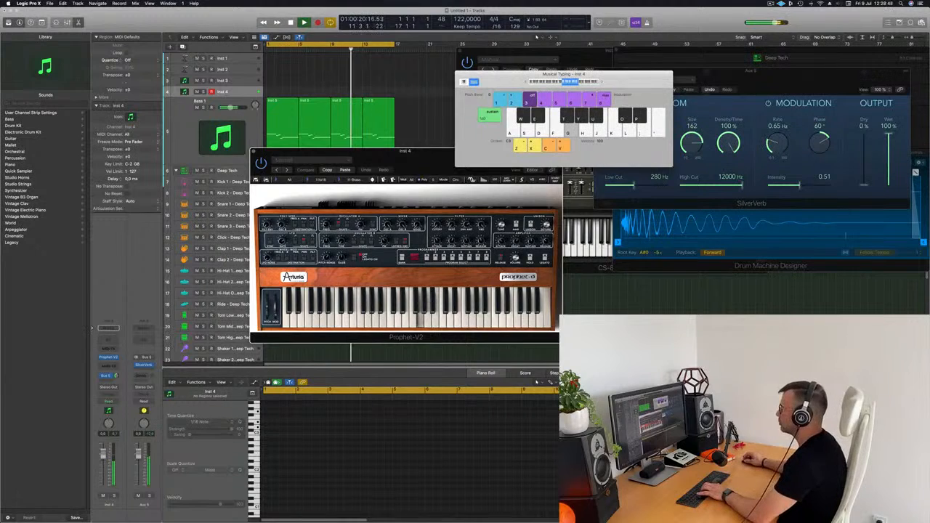
{"action": "left_click_drag", "start_coordinate": [434, 159], "coordinate": [555, 142]}
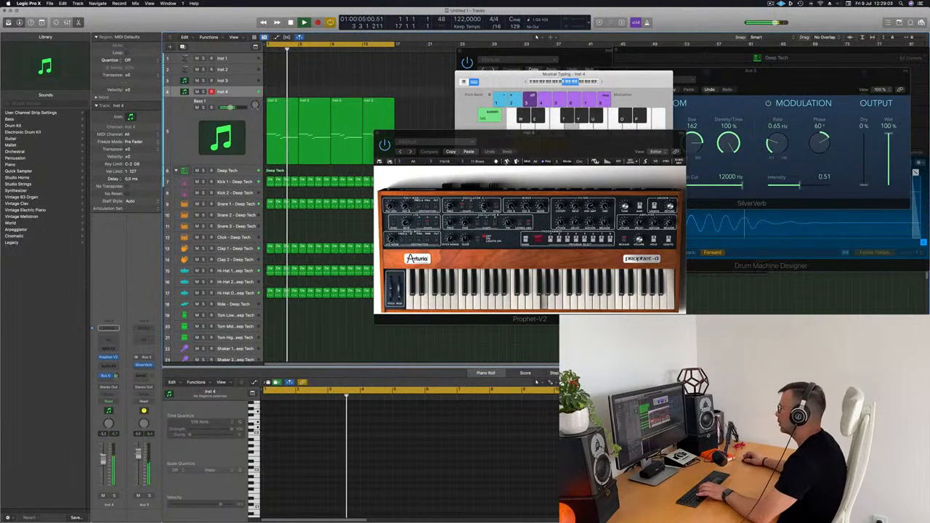
- Load a preset from the Brasses category of all Prophet-V2 banks and advance through the following brass sounds while playing
{"action": "left_click", "coordinate": [496, 162]}
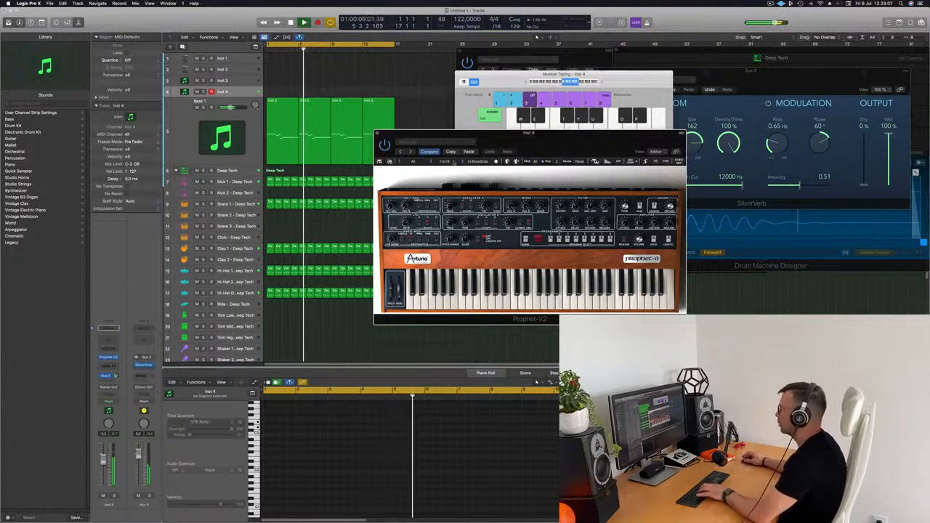
{"action": "left_click", "coordinate": [398, 162]}
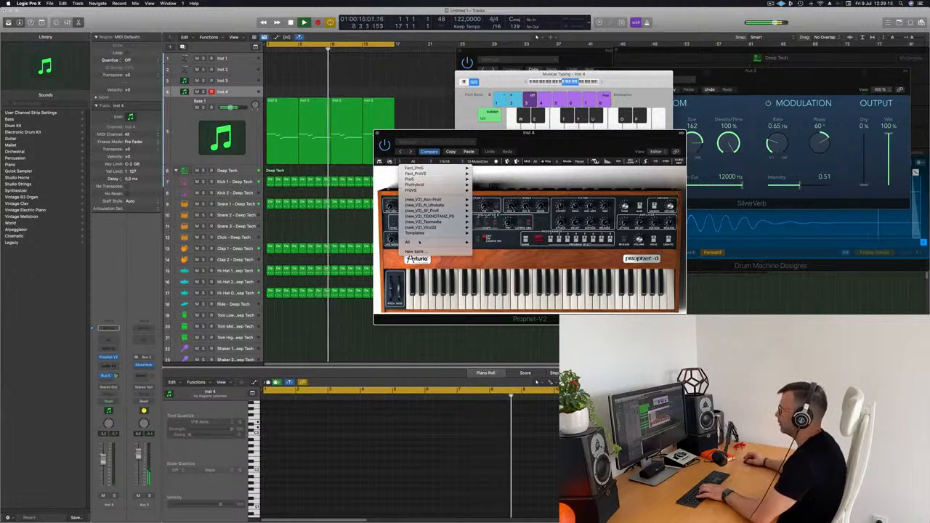
{"action": "mouse_move", "coordinate": [410, 242]}
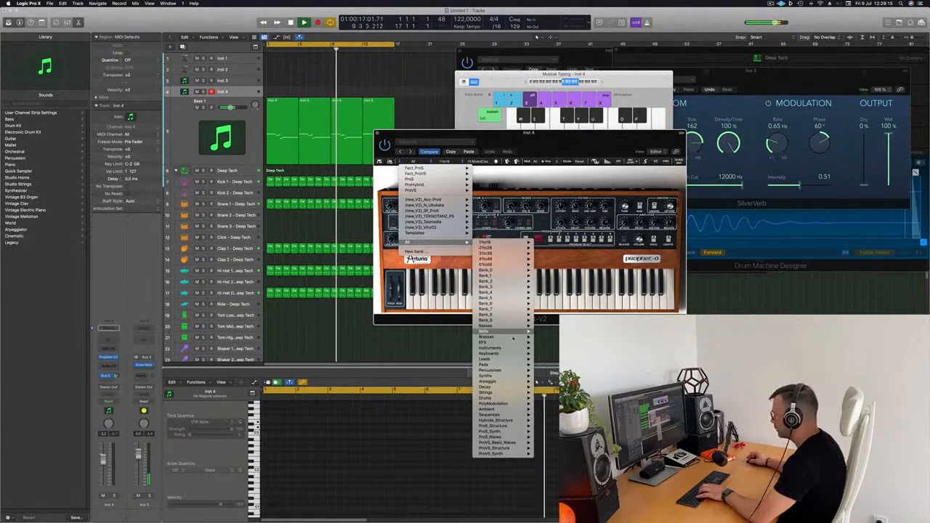
{"action": "mouse_move", "coordinate": [501, 337]}
{"action": "left_click", "coordinate": [549, 338]}
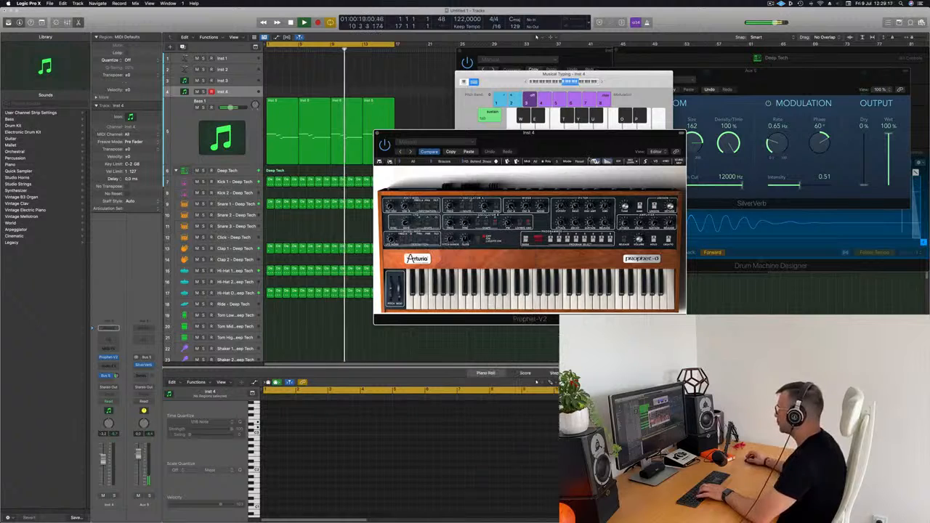
{"action": "left_click_drag", "start_coordinate": [532, 144], "coordinate": [564, 135]}
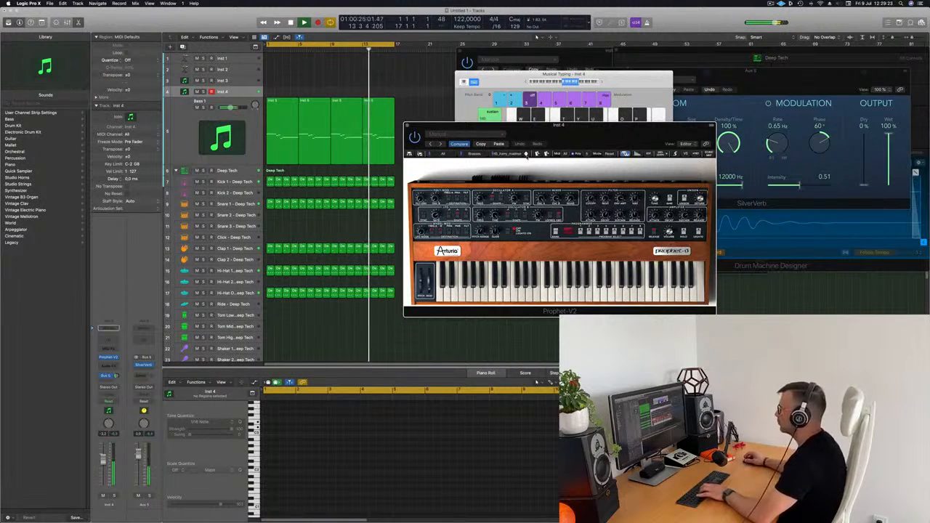
{"action": "left_click", "coordinate": [526, 155]}
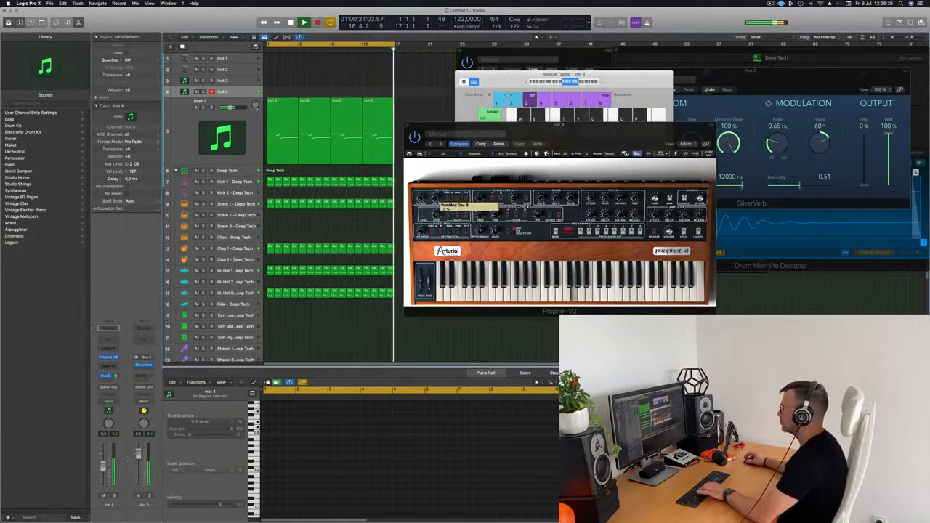
{"action": "left_click", "coordinate": [526, 155]}
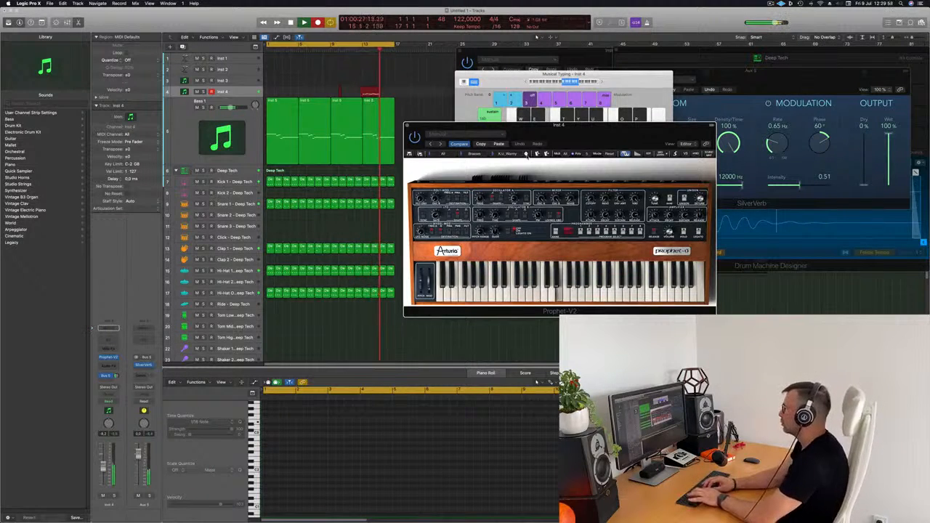
- Stop recording the Inst 4 part and move the recorded region to bar 1
{"action": "key", "text": "space"}
{"action": "key", "text": "space"}
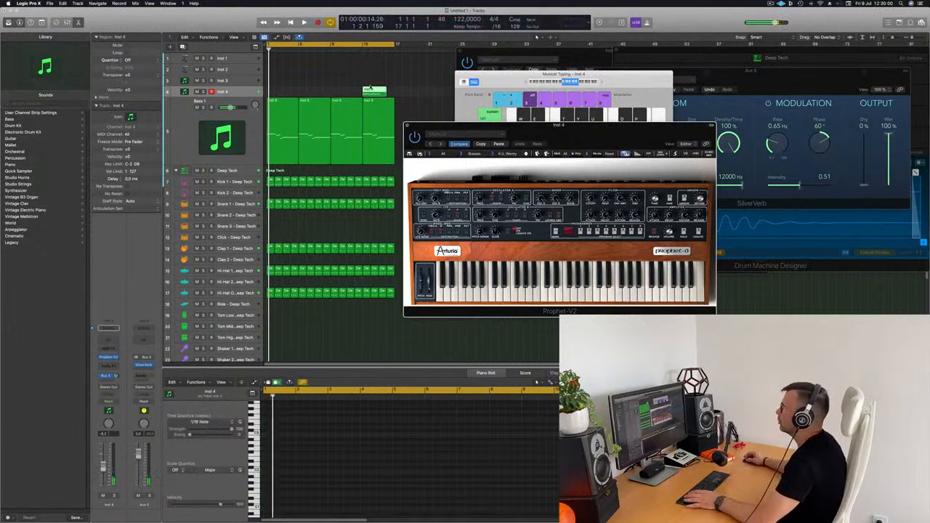
{"action": "left_click_drag", "start_coordinate": [369, 91], "coordinate": [274, 91]}
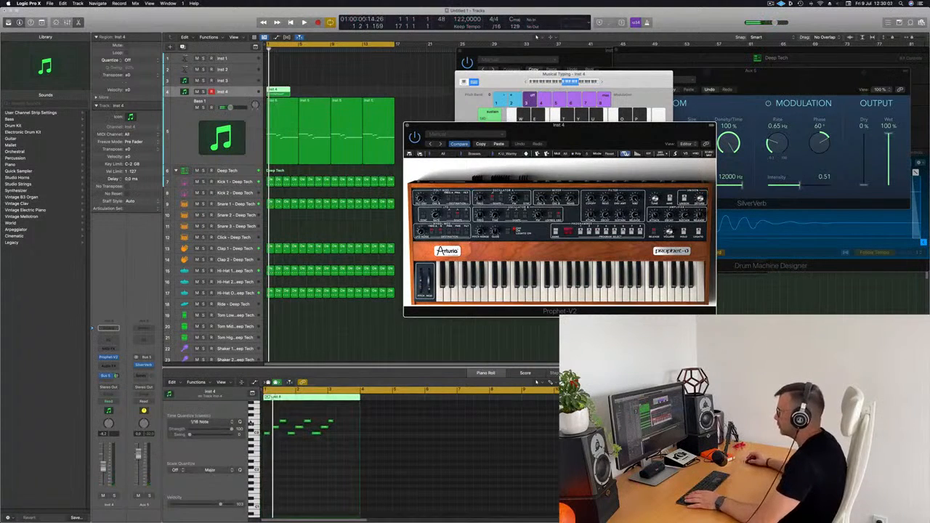
- Audition the Inst 4 region in the Piano Roll and delete its last three notes, keeping the first six
{"action": "left_click", "coordinate": [302, 475]}
{"action": "key", "text": "space"}
{"action": "scroll", "coordinate": [307, 472], "scroll_direction": "up", "scroll_amount": 3}
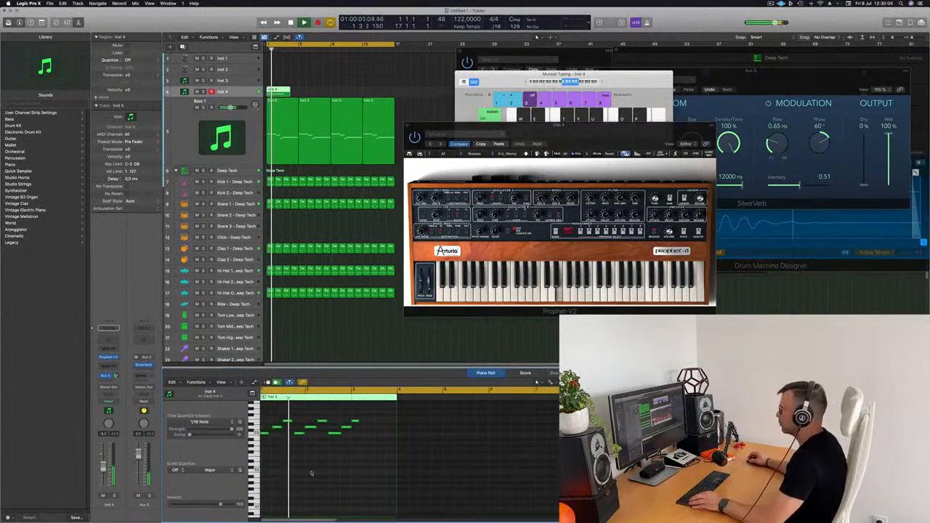
{"action": "scroll", "coordinate": [311, 471], "scroll_direction": "down", "scroll_amount": 1}
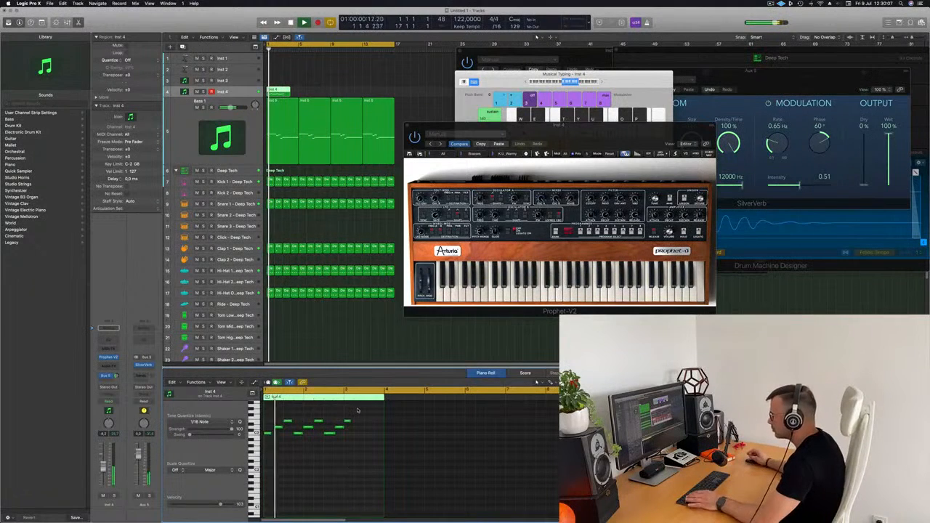
{"action": "key", "text": "space"}
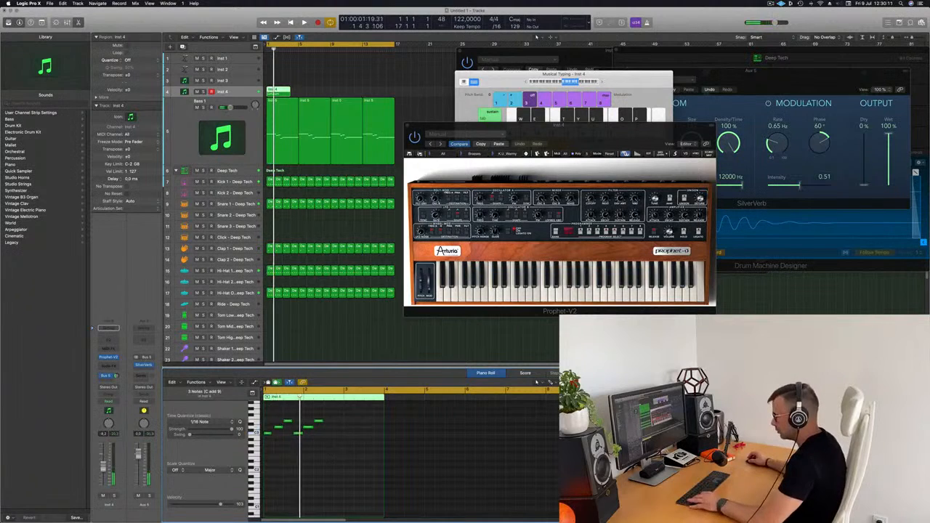
{"action": "key", "text": "space"}
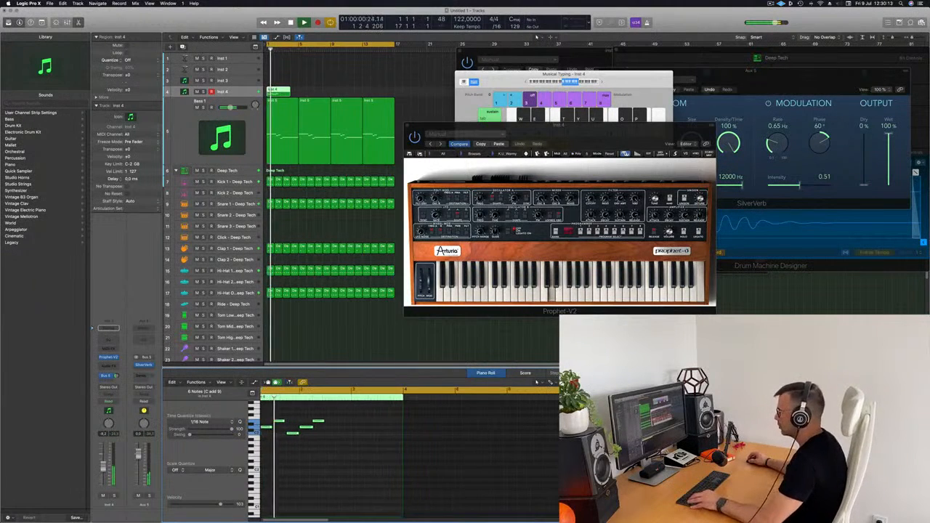
- Copy the six Inst 4 notes so they repeat directly after the originals, and play the pattern back
{"action": "key", "text": "super+Left"}
{"action": "key", "text": "super+Left"}
{"action": "key", "text": "space"}
{"action": "left_click_drag", "start_coordinate": [324, 411], "coordinate": [312, 437]}
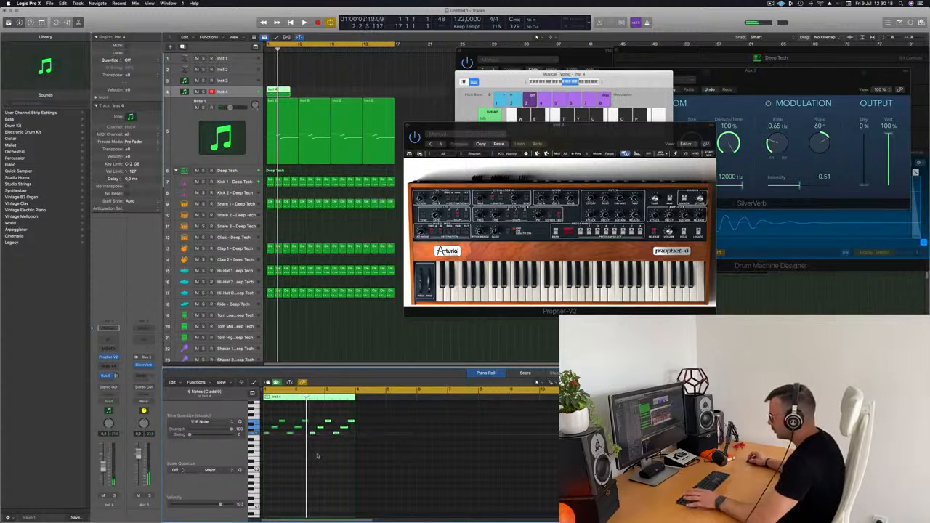
{"action": "key", "text": "space"}
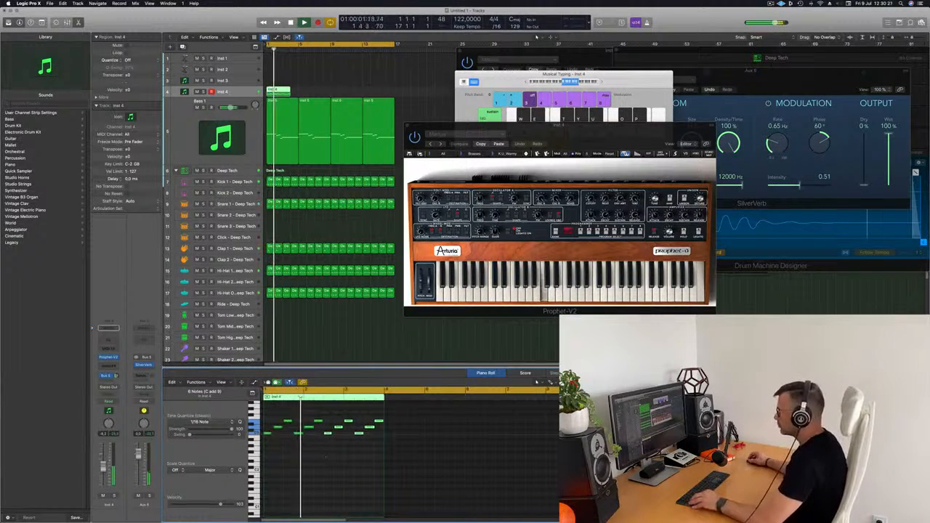
- Extend the Inst 4 region to four bars, copy its last four notes one bar later, and play it
{"action": "key", "text": "super+Left"}
{"action": "key", "text": "super+Left"}
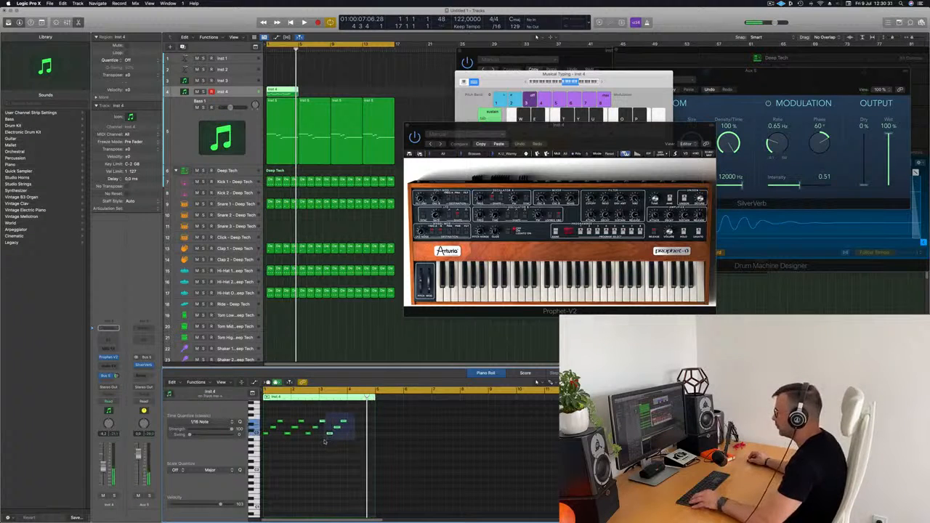
{"action": "left_click_drag", "start_coordinate": [329, 434], "coordinate": [344, 437]}
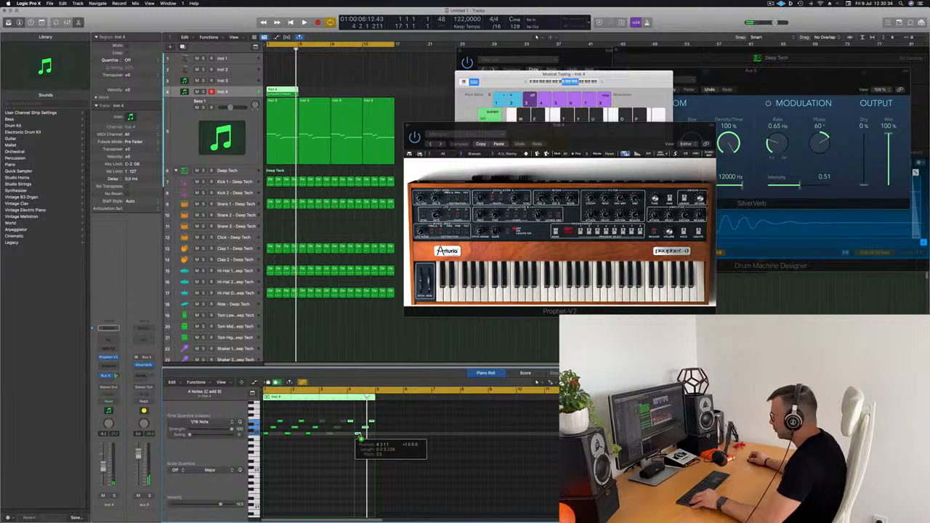
{"action": "key", "text": "space"}
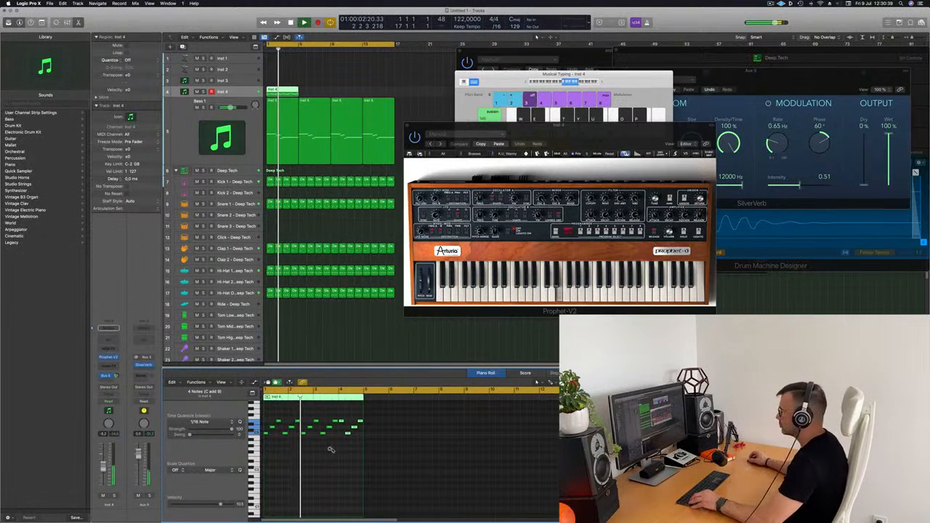
- Move the middle-pitch note of the final group ahead of the low note, and copy it between the low and high notes
{"action": "scroll", "coordinate": [337, 450], "scroll_direction": "up", "scroll_amount": 3}
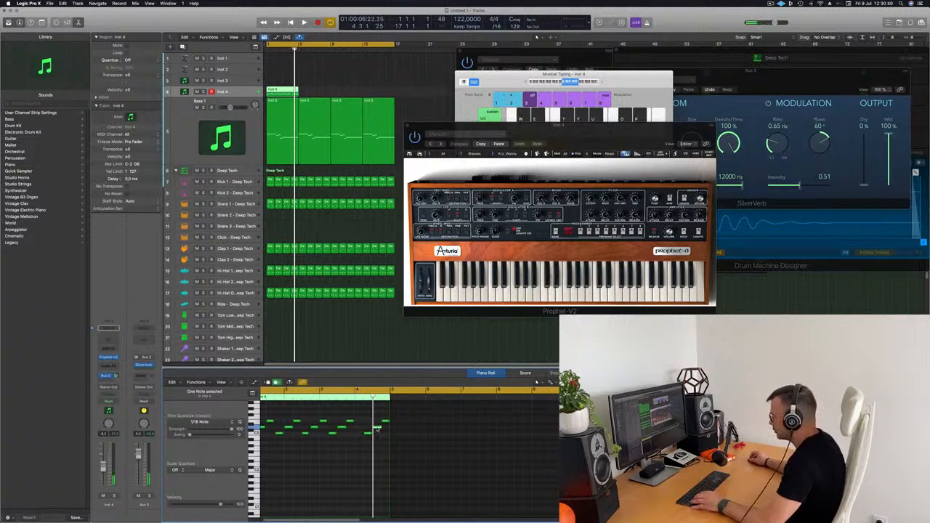
{"action": "left_click_drag", "start_coordinate": [376, 427], "coordinate": [359, 431]}
{"action": "key", "text": "space"}
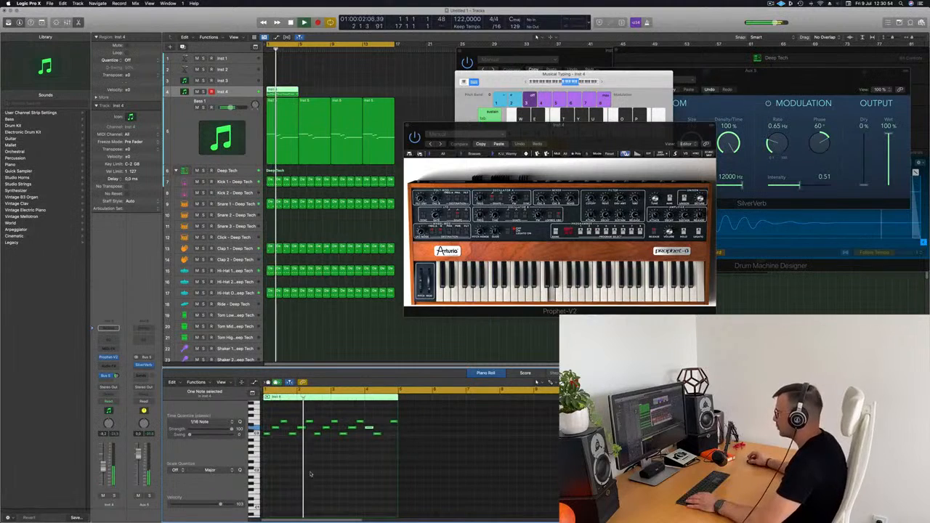
{"action": "scroll", "coordinate": [335, 478], "scroll_direction": "up", "scroll_amount": 2}
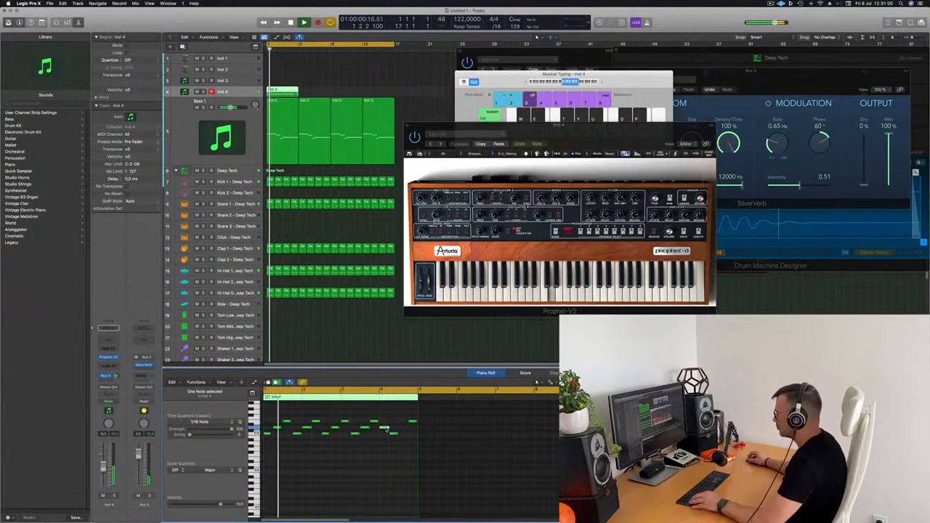
{"action": "scroll", "coordinate": [403, 417], "scroll_direction": "down", "scroll_amount": 2}
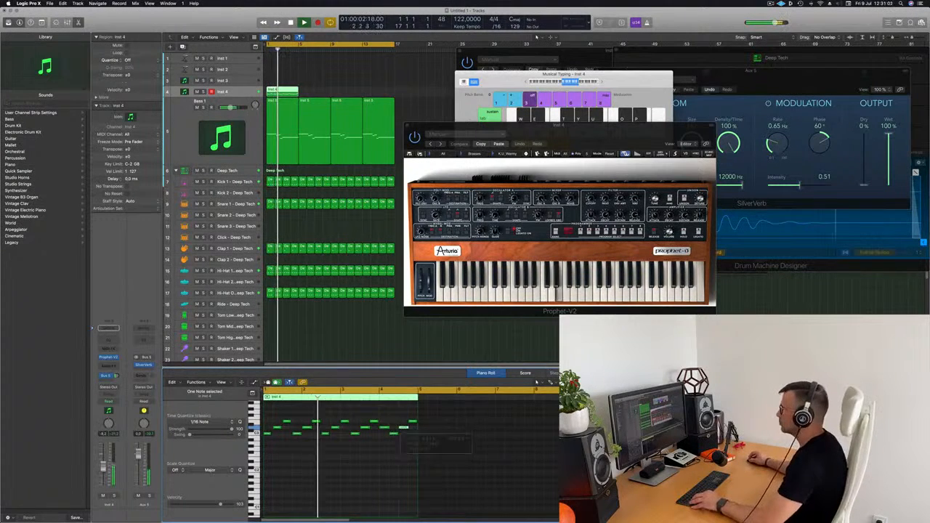
{"action": "scroll", "coordinate": [352, 408], "scroll_direction": "up", "scroll_amount": 2}
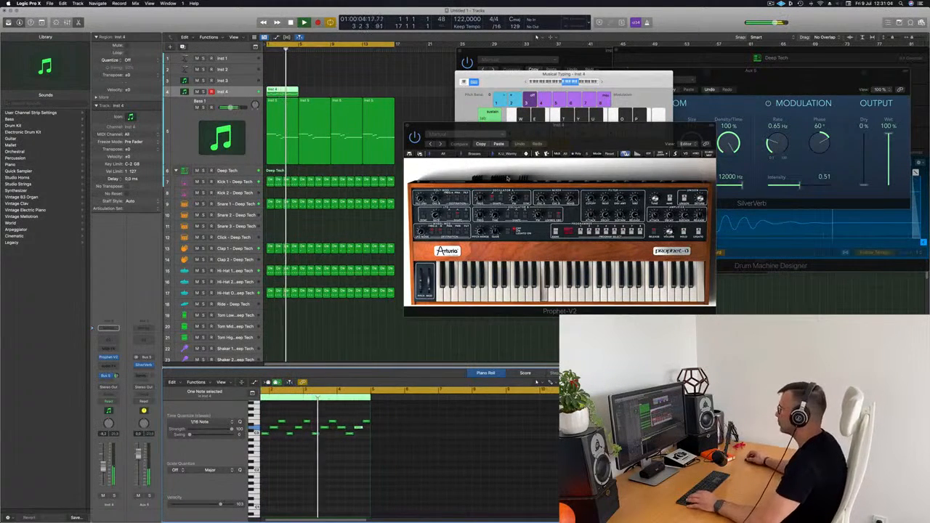
- Restart playback and copy the four-bar Inst 4 region three times to fill the 16-bar loop, keeping the Prophet-V2 window clear
{"action": "left_click_drag", "start_coordinate": [581, 133], "coordinate": [591, 153]}
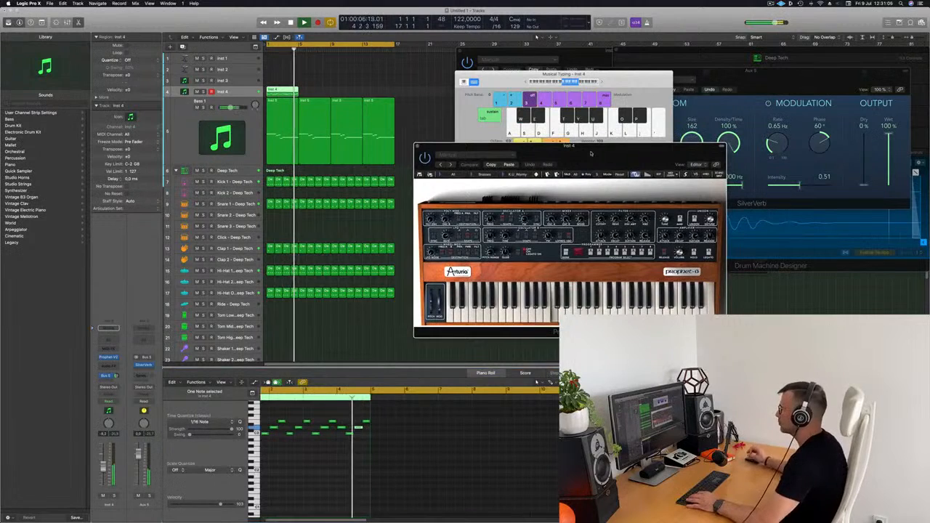
{"action": "key", "text": "space"}
{"action": "key", "text": "space"}
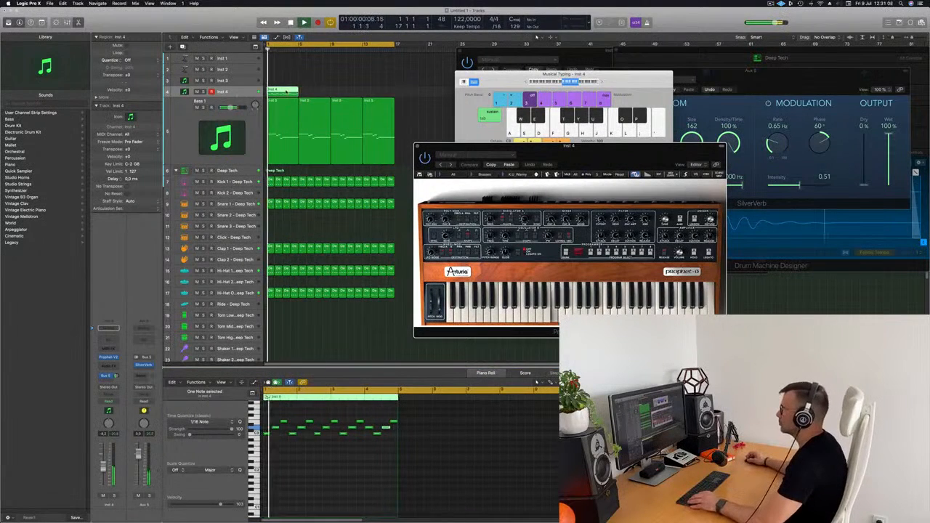
{"action": "left_click", "coordinate": [288, 92]}
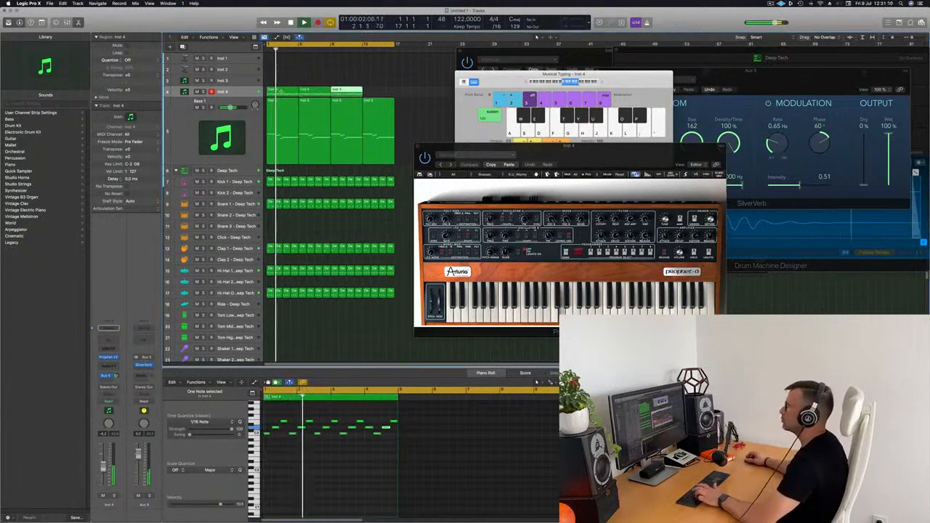
{"action": "left_click_drag", "start_coordinate": [596, 154], "coordinate": [575, 145]}
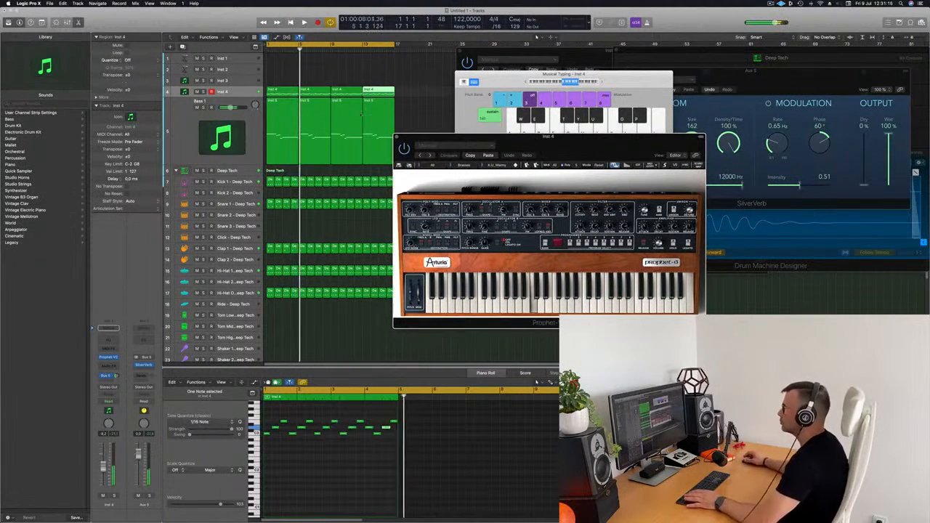
- In the first Inst 4 region, replace the last four notes with a copy of the preceding three-note group and lengthen its final note
{"action": "left_click", "coordinate": [374, 398]}
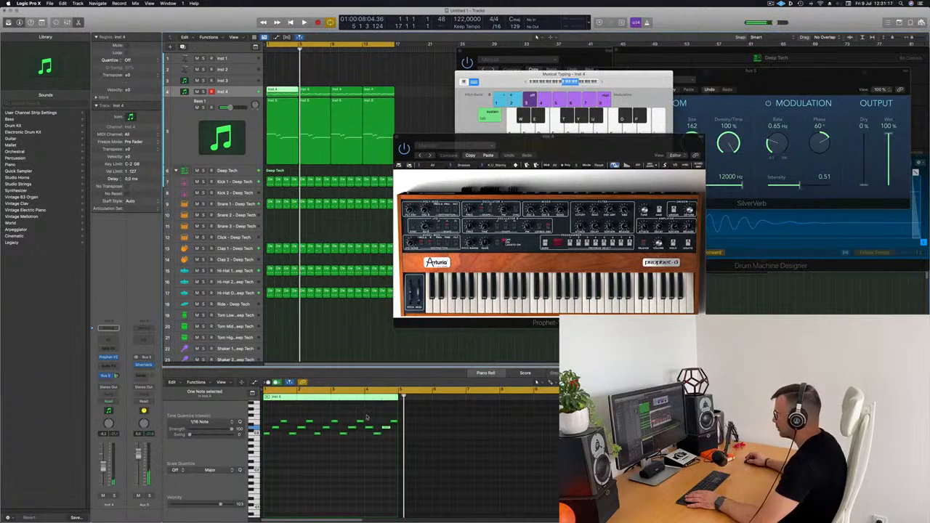
{"action": "left_click_drag", "start_coordinate": [367, 417], "coordinate": [391, 437]}
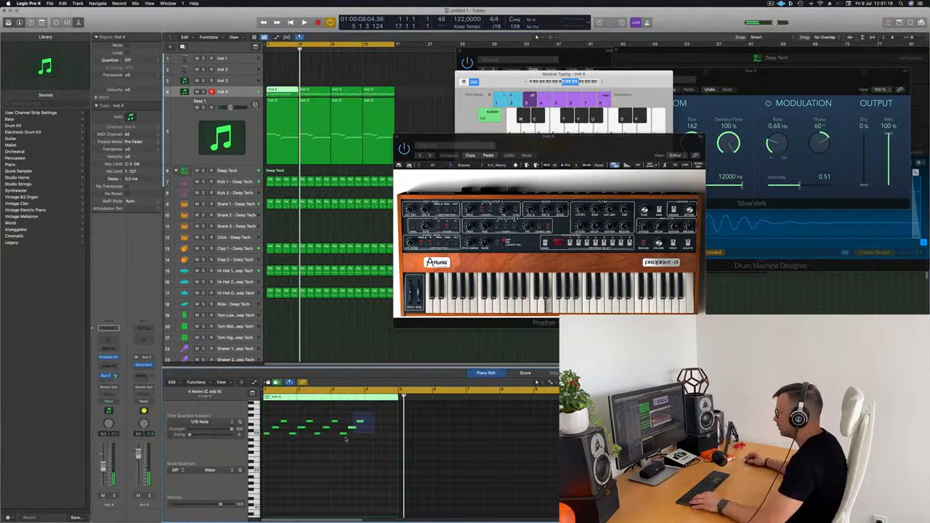
{"action": "left_click_drag", "start_coordinate": [355, 434], "coordinate": [368, 437]}
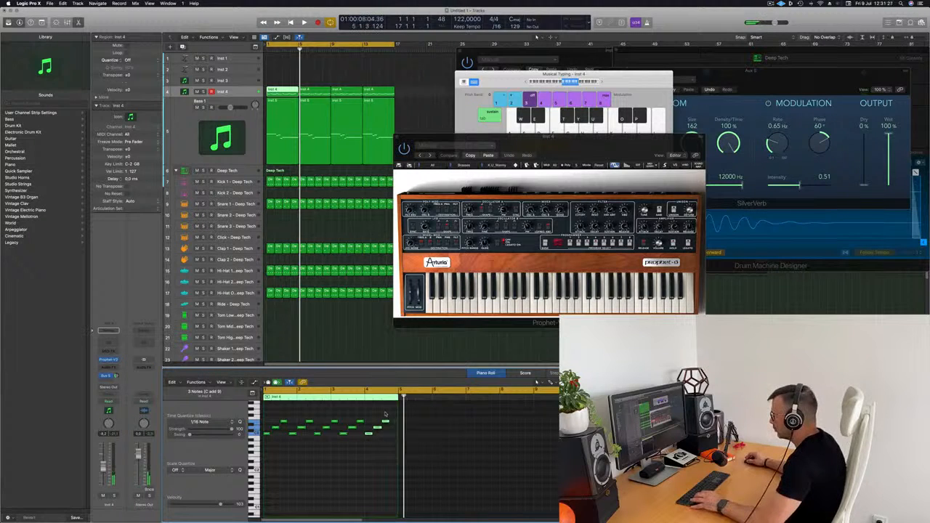
{"action": "left_click_drag", "start_coordinate": [388, 421], "coordinate": [393, 423]}
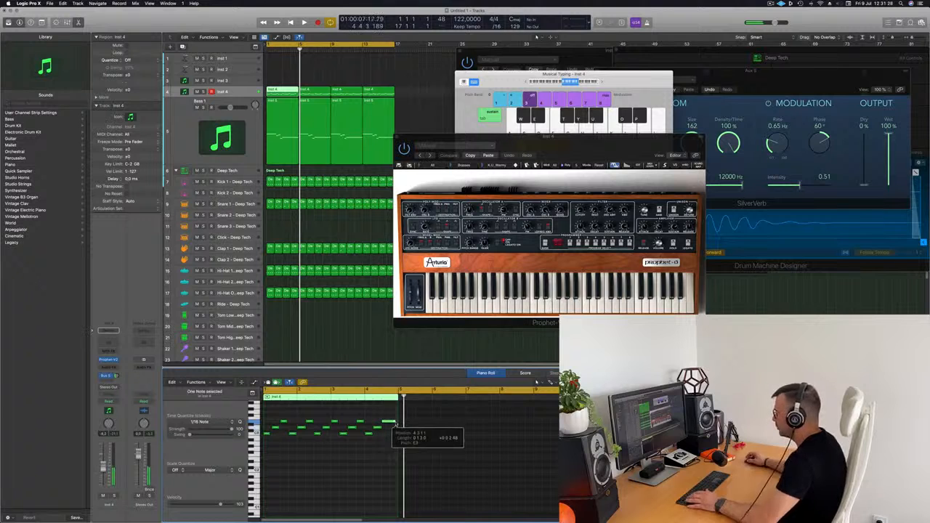
- Delete the last three Inst 4 regions and repeat the edited first region three times to fill the 16-bar loop
{"action": "left_click_drag", "start_coordinate": [426, 83], "coordinate": [324, 92]}
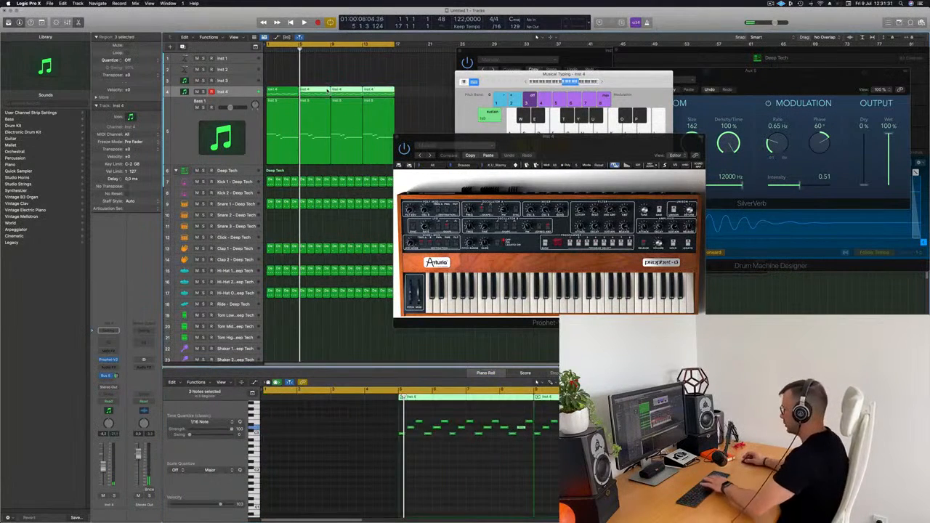
{"action": "key", "text": "Delete"}
{"action": "key", "text": "space"}
{"action": "left_click", "coordinate": [286, 91]}
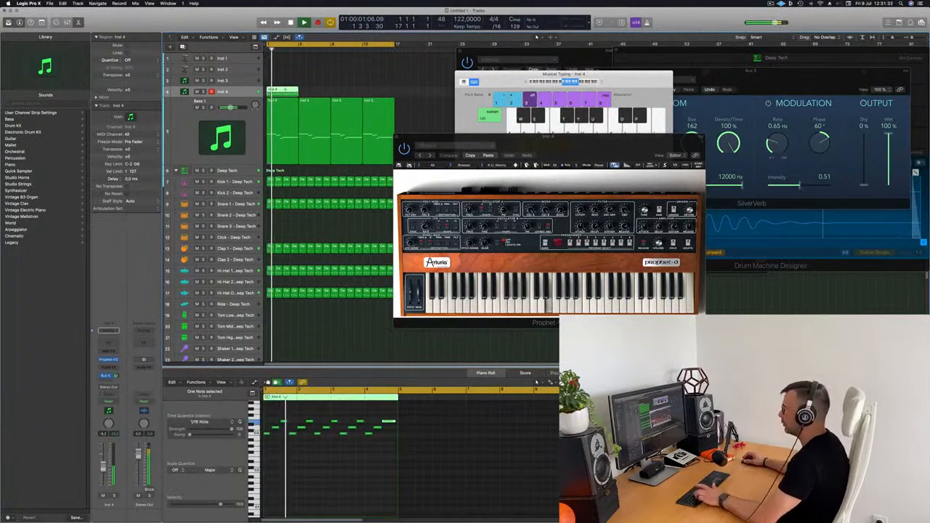
{"action": "key", "text": "super+r"}
{"action": "key", "text": "super+r"}
{"action": "key", "text": "super+r"}
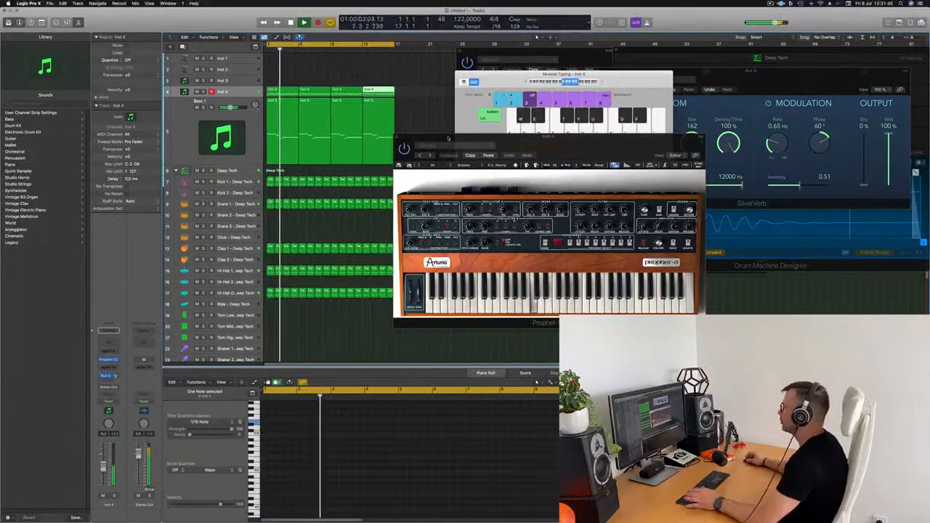
- Move the Prophet-V2 window clear of the regions, duplicate the Inst 4 track, and place the duplicate directly above Inst 4
{"action": "left_click_drag", "start_coordinate": [448, 144], "coordinate": [411, 154]}
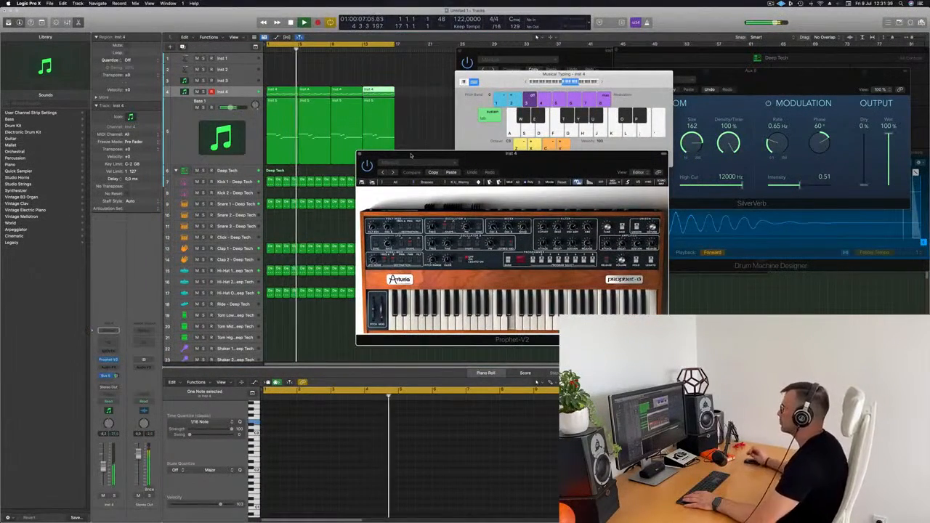
{"action": "left_click_drag", "start_coordinate": [532, 160], "coordinate": [518, 175]}
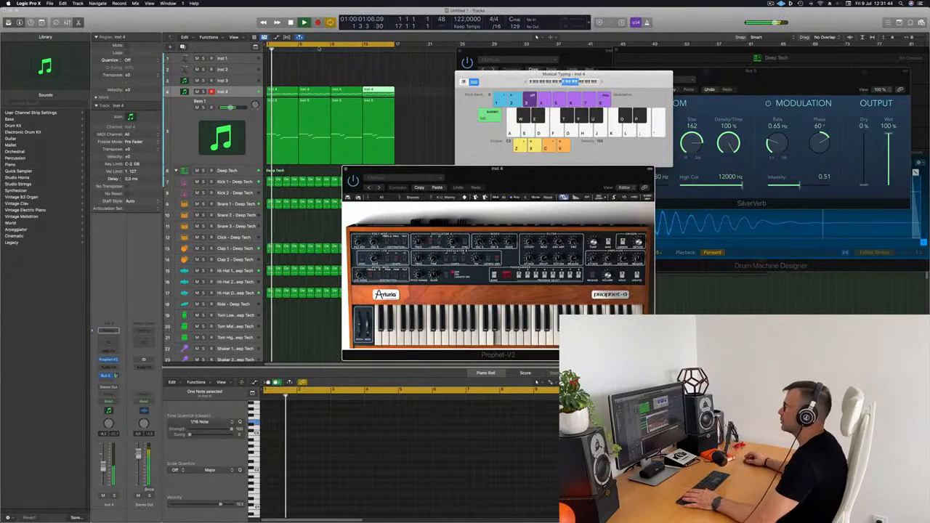
{"action": "left_click", "coordinate": [236, 91]}
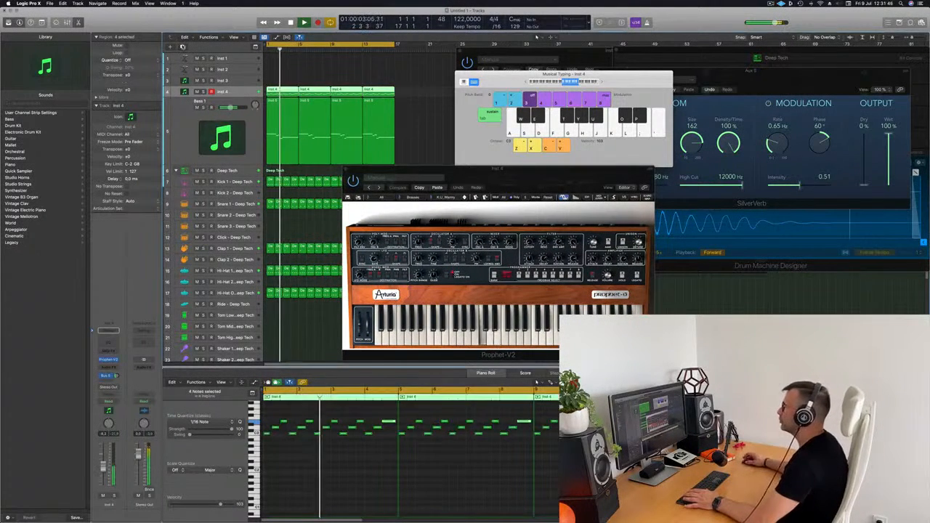
{"action": "key", "text": "super+d"}
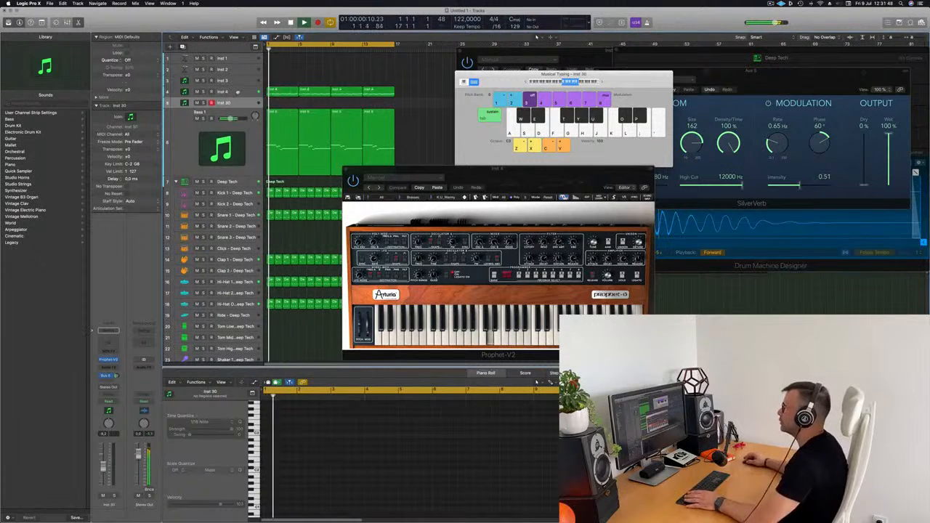
{"action": "left_click_drag", "start_coordinate": [237, 92], "coordinate": [243, 86]}
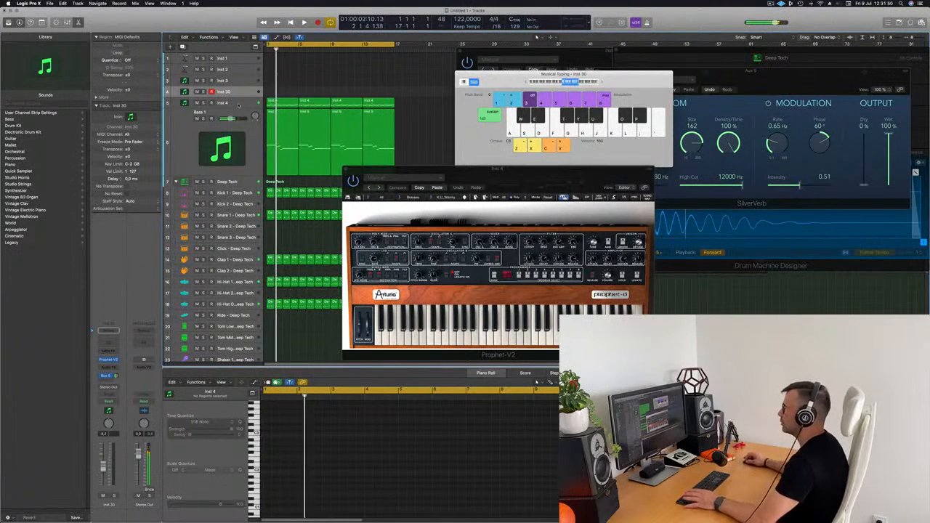
- On Inst 4, keep the send on Bus 5 and adjust the Prophet-V2 filter cutoff during playback, moving its window off the regions
{"action": "left_click", "coordinate": [238, 105]}
{"action": "left_click", "coordinate": [109, 375]}
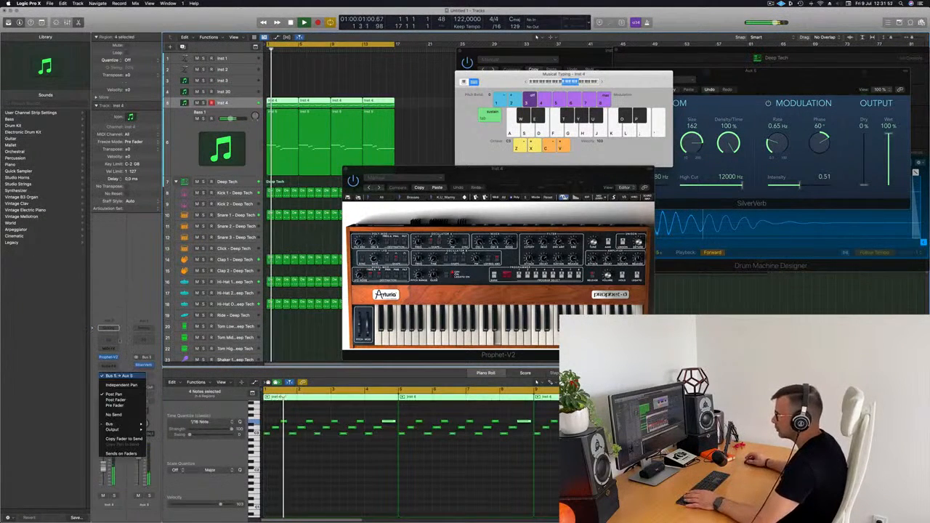
{"action": "left_click", "coordinate": [114, 375]}
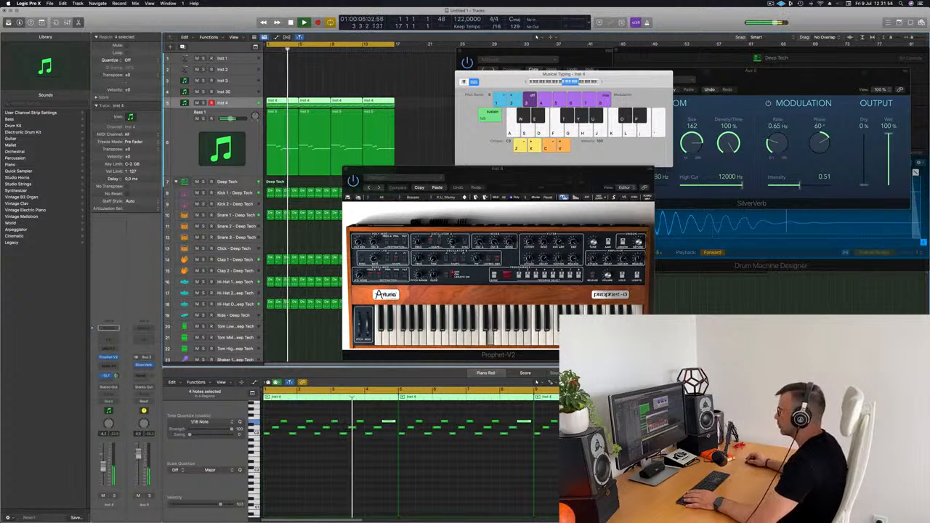
{"action": "left_click_drag", "start_coordinate": [543, 180], "coordinate": [470, 112]}
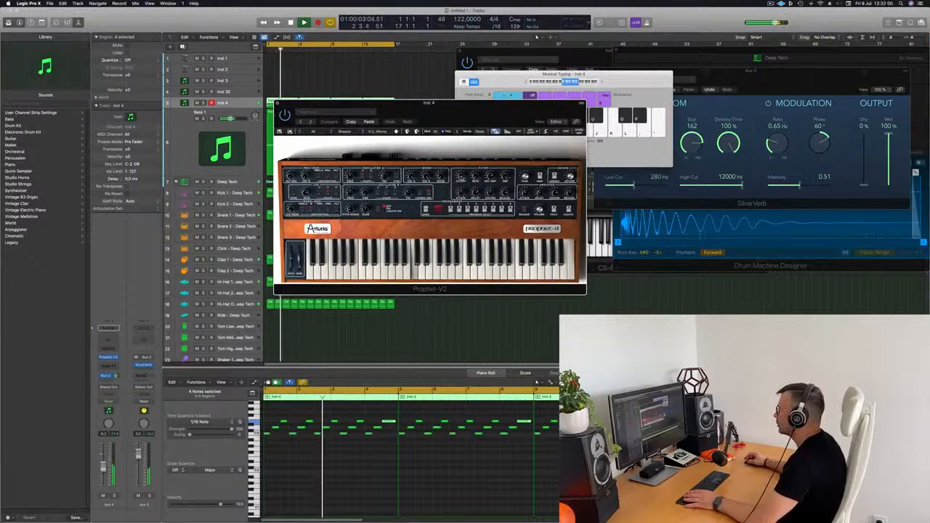
{"action": "left_click_drag", "start_coordinate": [461, 176], "coordinate": [460, 174]}
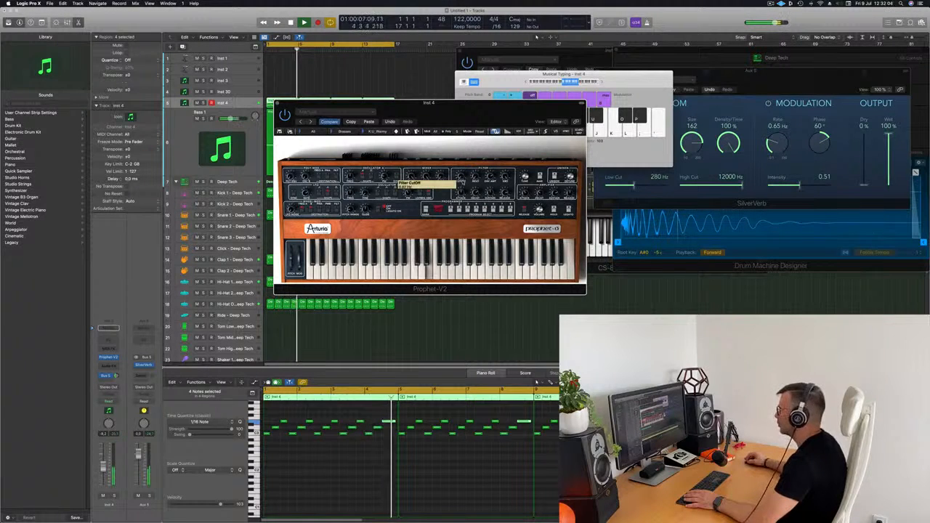
{"action": "left_click_drag", "start_coordinate": [459, 107], "coordinate": [478, 109]}
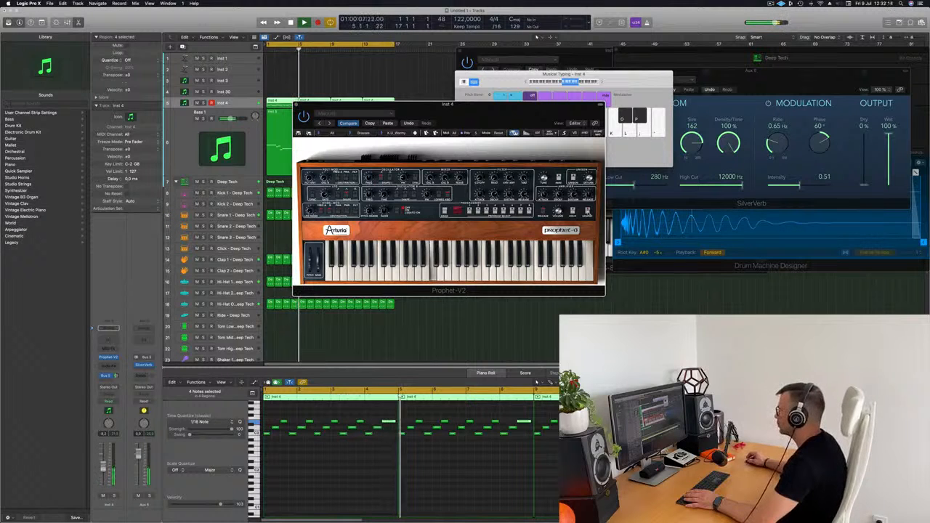
{"action": "left_click_drag", "start_coordinate": [463, 107], "coordinate": [600, 85]}
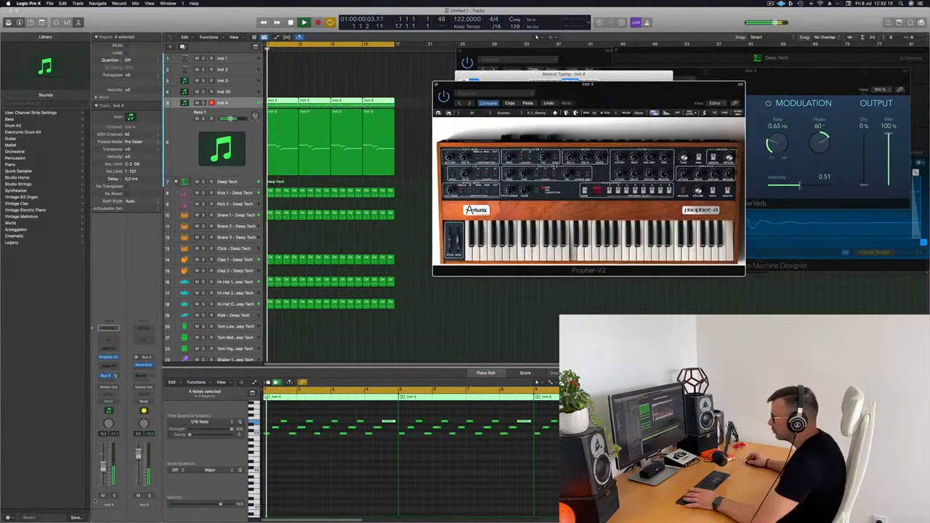
- Insert a Compressor on the Inst 4 channel strip and set its side chain to Kick 1 - Deep Tech (Inst 6)
{"action": "left_click", "coordinate": [157, 340]}
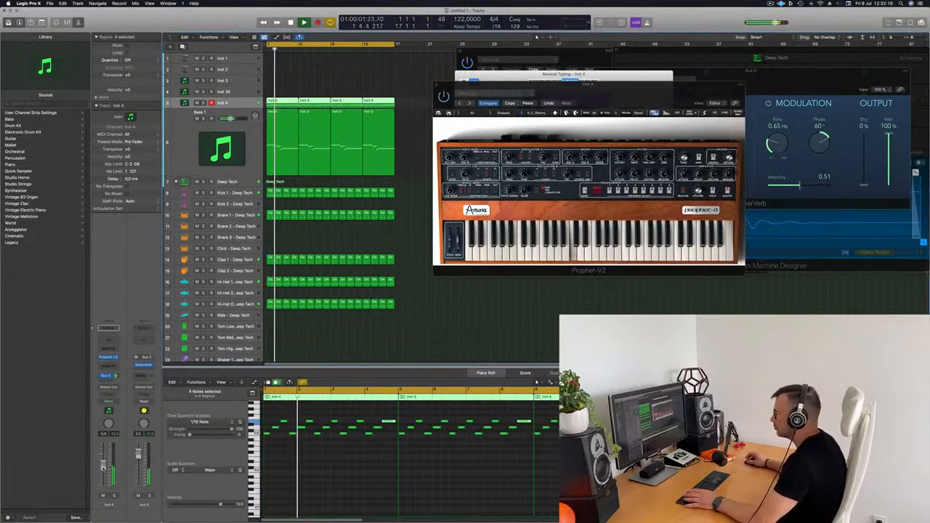
{"action": "left_click", "coordinate": [109, 365]}
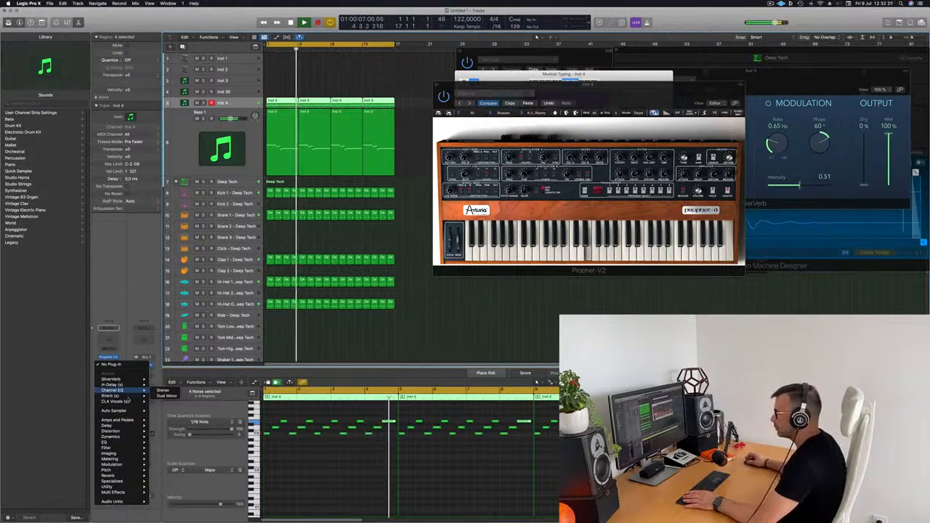
{"action": "mouse_move", "coordinate": [111, 437]}
{"action": "mouse_move", "coordinate": [169, 443]}
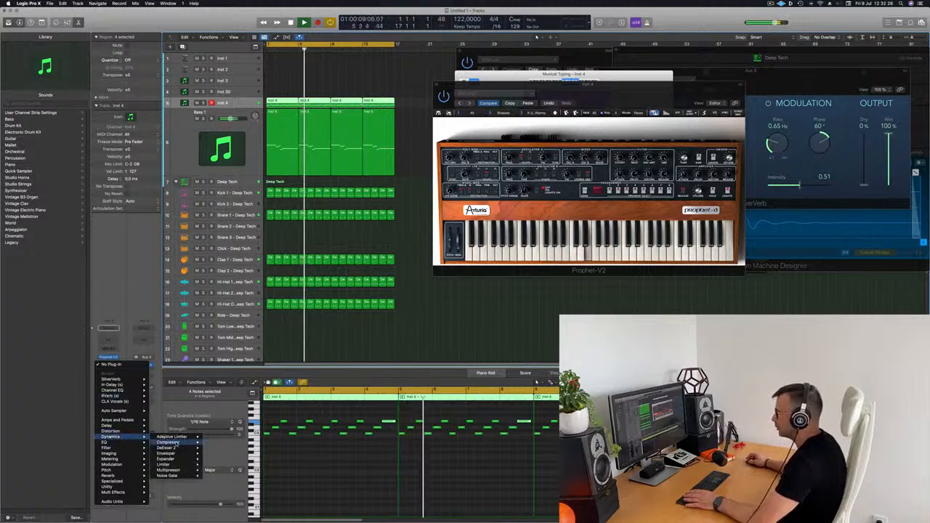
{"action": "left_click", "coordinate": [216, 442]}
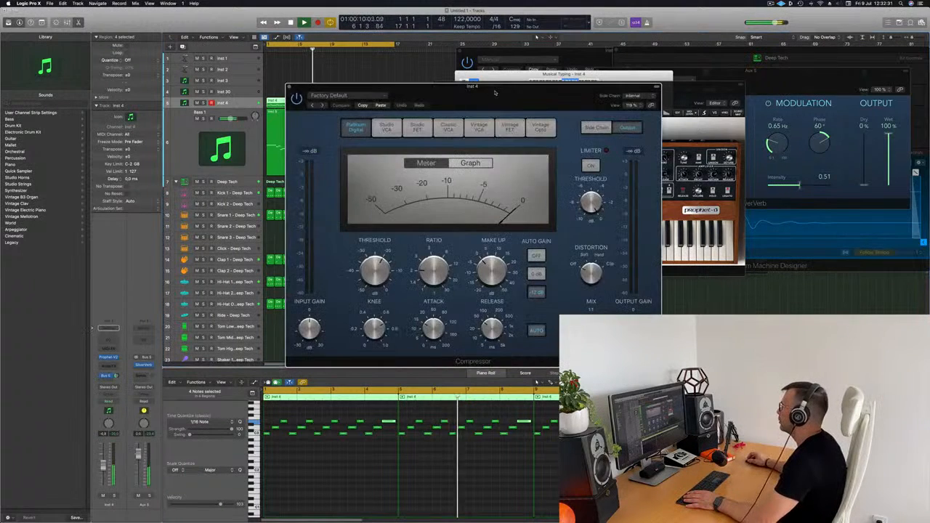
{"action": "left_click", "coordinate": [629, 95]}
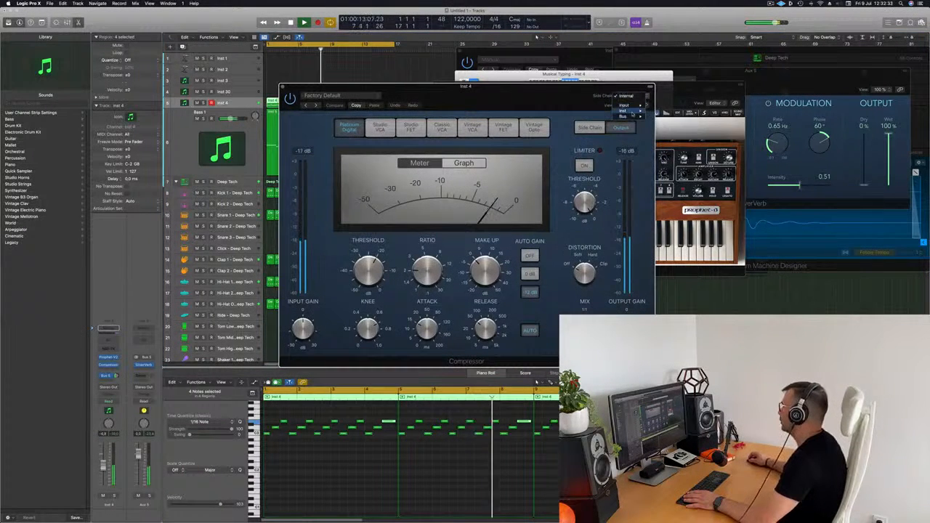
{"action": "mouse_move", "coordinate": [632, 110]}
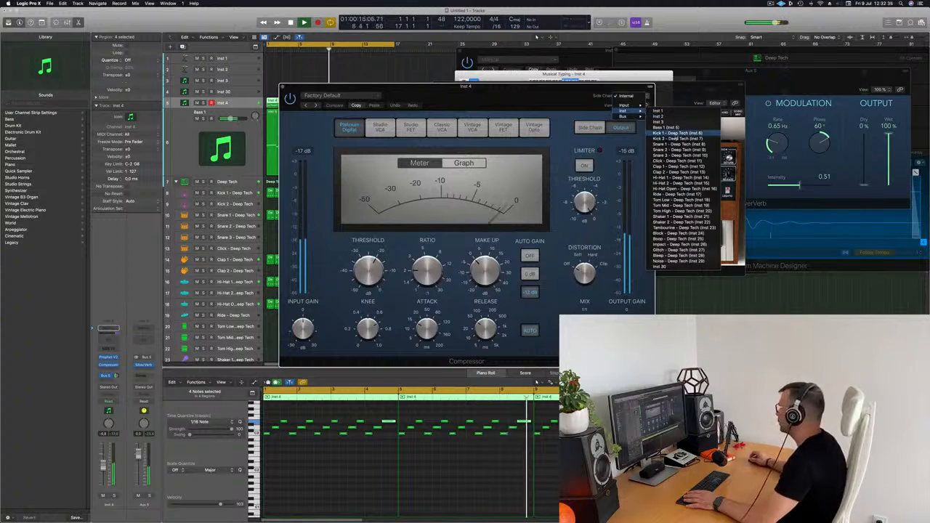
{"action": "left_click", "coordinate": [676, 134]}
- Raise the Inst 4 compressor's ratio while replaying the loop, close its window, and lower the Inst 4 volume slightly
{"action": "left_click_drag", "start_coordinate": [553, 98], "coordinate": [633, 100]}
{"action": "key", "text": "space"}
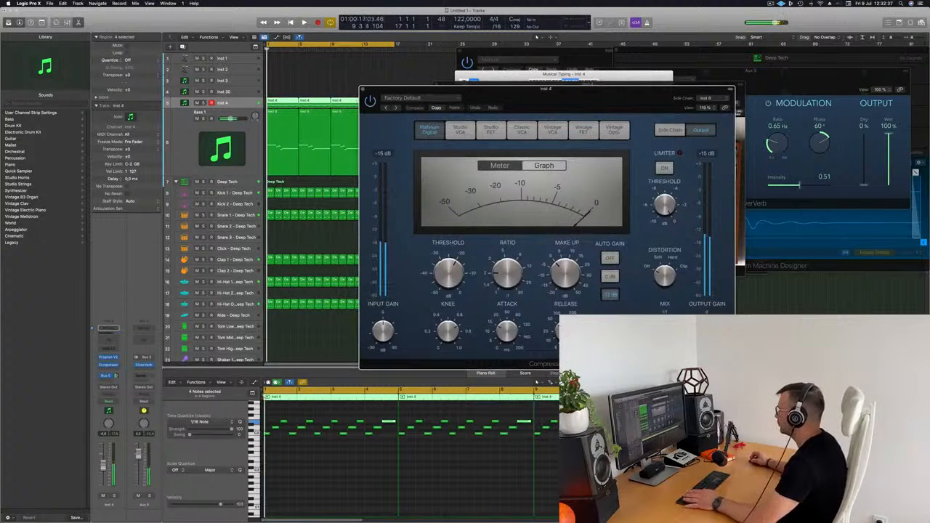
{"action": "key", "text": "space"}
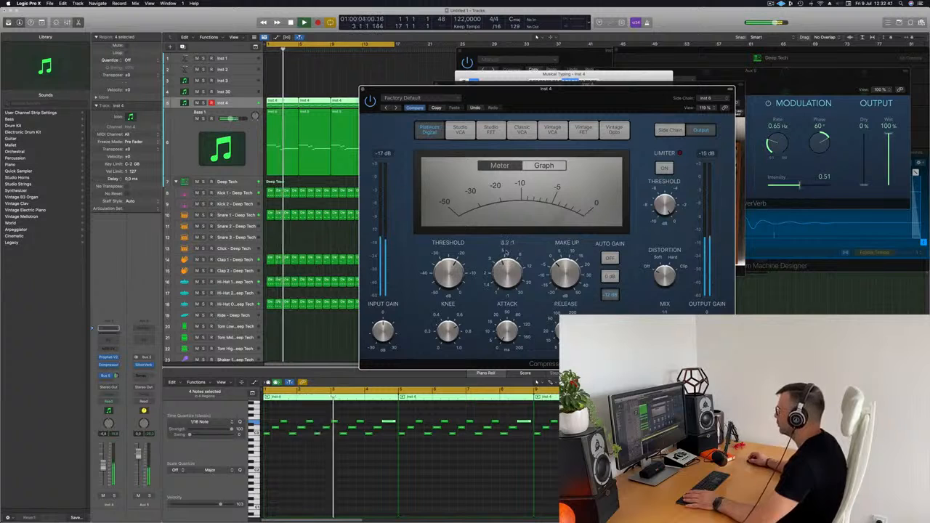
{"action": "key", "text": "space"}
{"action": "key", "text": "space"}
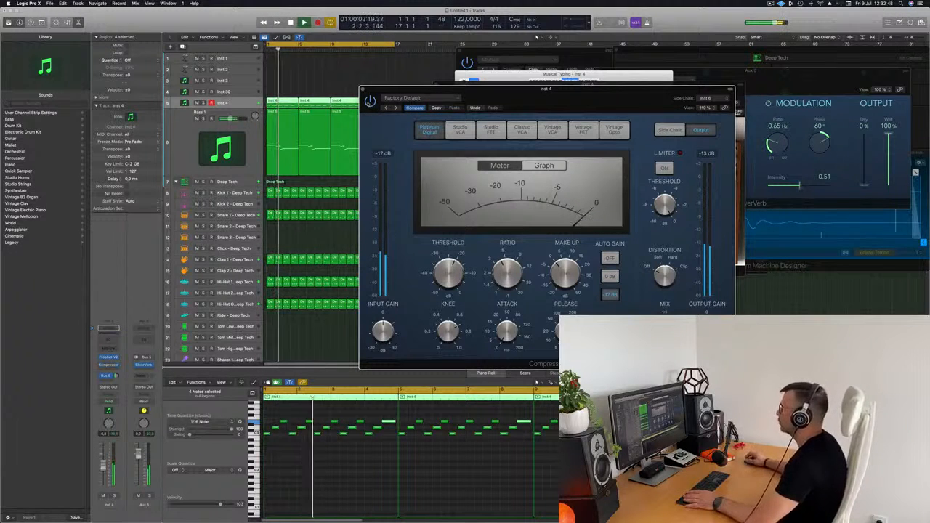
{"action": "left_click_drag", "start_coordinate": [527, 96], "coordinate": [547, 96]}
{"action": "left_click", "coordinate": [351, 98]}
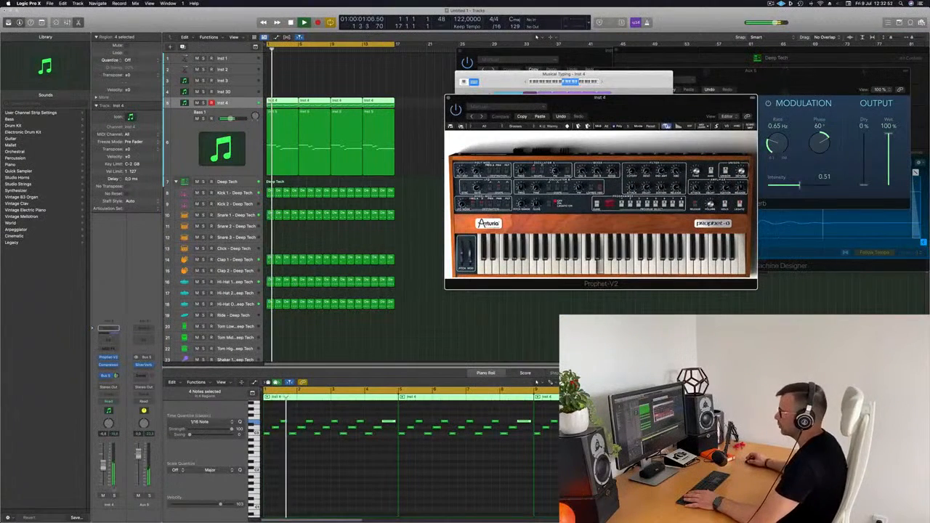
{"action": "left_click_drag", "start_coordinate": [104, 464], "coordinate": [103, 469]}
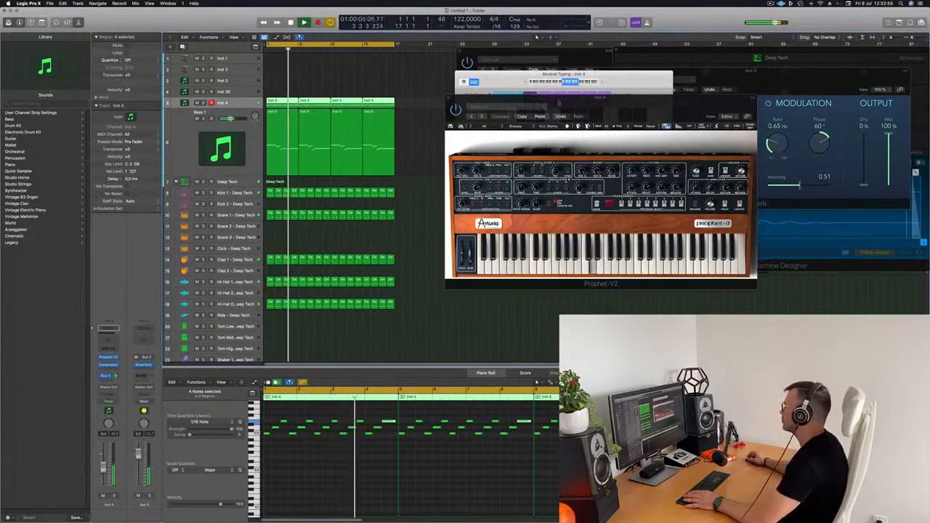
- Move the first Inst 4 region up to the Inst 30 track and delete all its notes except the final long one
{"action": "left_click_drag", "start_coordinate": [654, 97], "coordinate": [711, 143]}
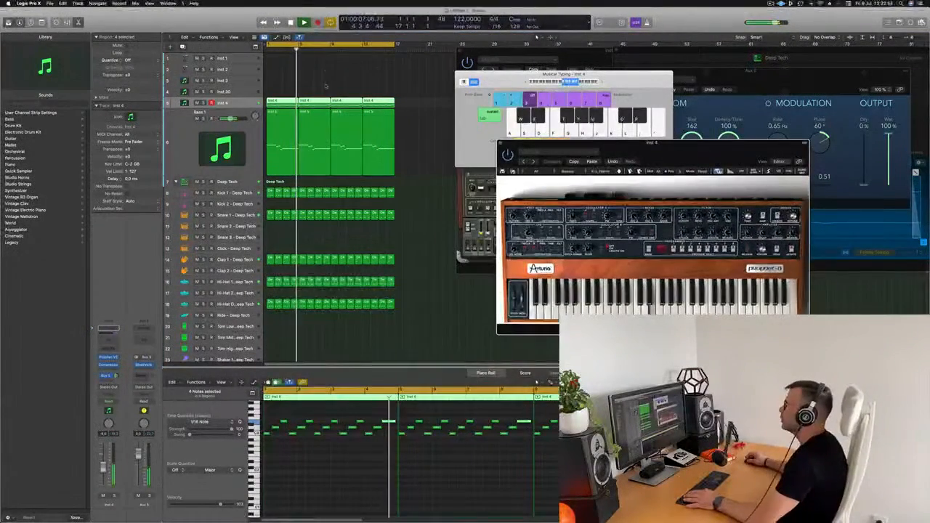
{"action": "left_click", "coordinate": [268, 93]}
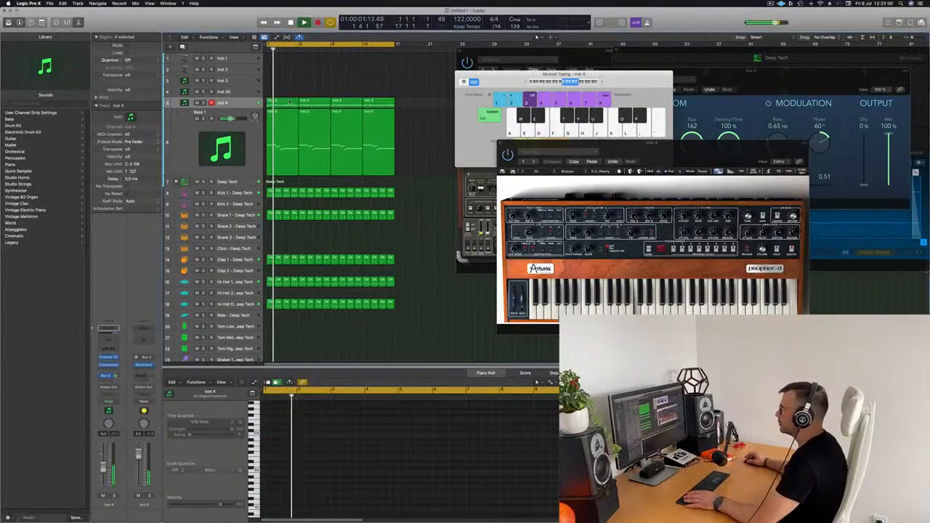
{"action": "left_click", "coordinate": [283, 103]}
{"action": "left_click_drag", "start_coordinate": [284, 104], "coordinate": [285, 98]}
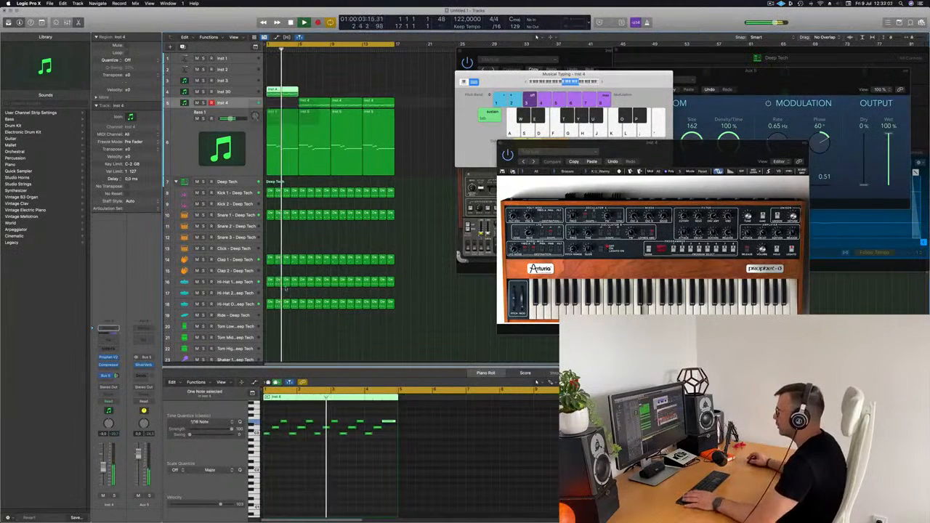
{"action": "left_click_drag", "start_coordinate": [265, 419], "coordinate": [377, 455]}
{"action": "key", "text": "Delete"}
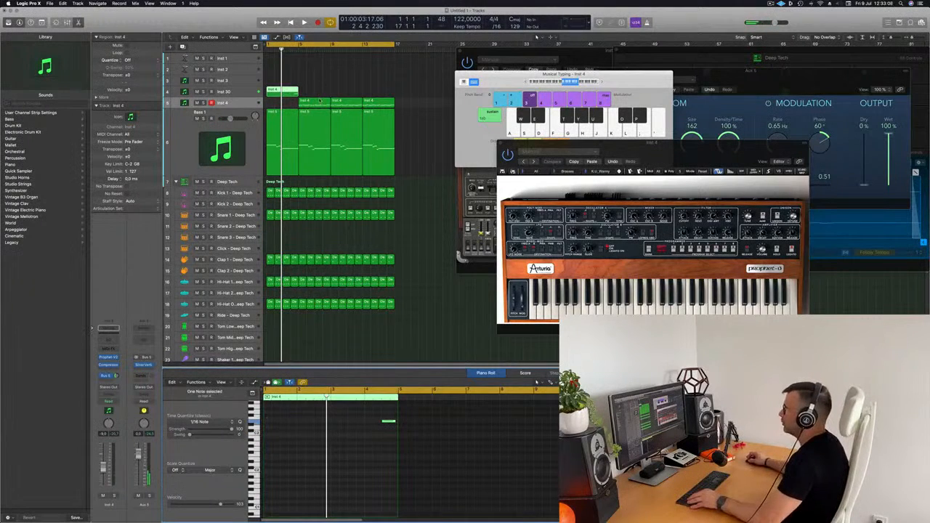
- Refill the empty first four bars on Inst 4 using its remaining regions so four regions span the loop, and start playback
{"action": "left_click_drag", "start_coordinate": [319, 101], "coordinate": [247, 93]}
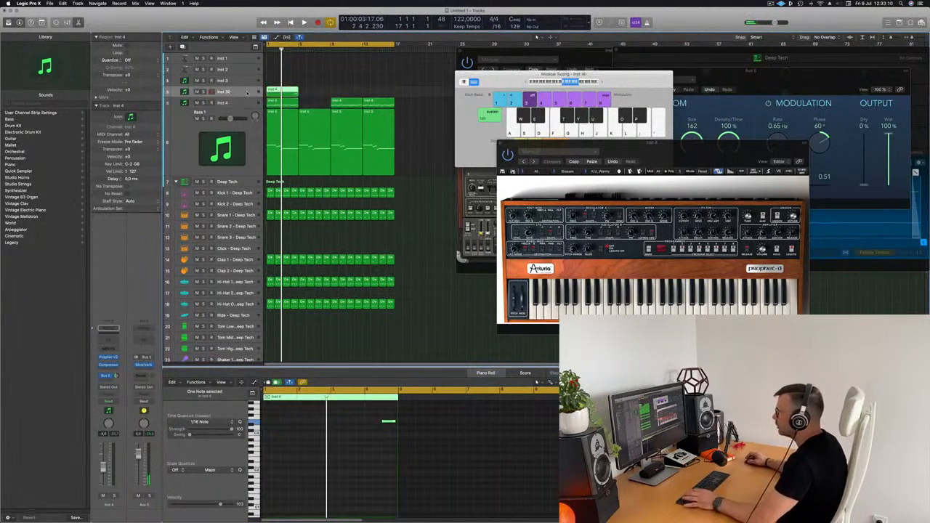
{"action": "left_click_drag", "start_coordinate": [347, 102], "coordinate": [323, 104]}
{"action": "key", "text": "space"}
- Select the Inst 30 track, play the loop from the start, and open the track's Prophet-V2 synth clear of the first region
{"action": "left_click", "coordinate": [225, 92]}
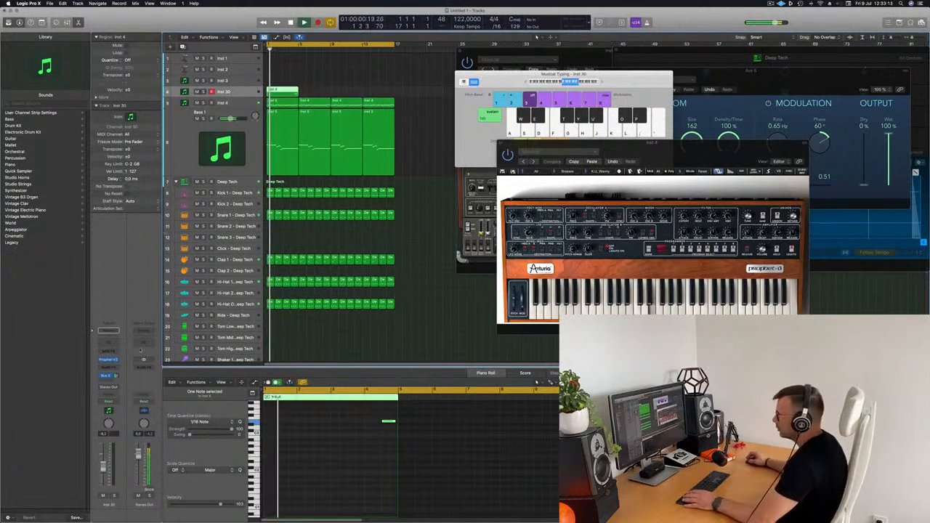
{"action": "key", "text": "space"}
{"action": "key", "text": "space"}
{"action": "left_click", "coordinate": [107, 360]}
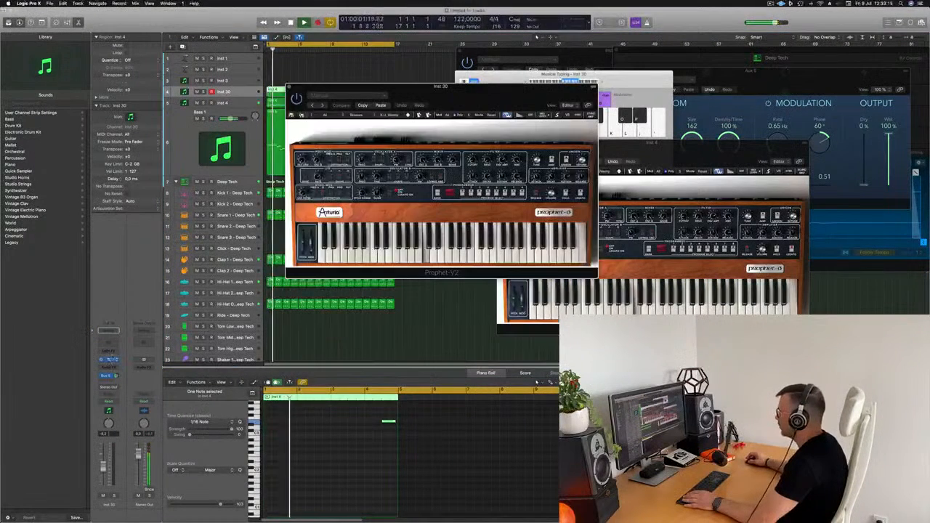
{"action": "left_click_drag", "start_coordinate": [434, 91], "coordinate": [480, 170]}
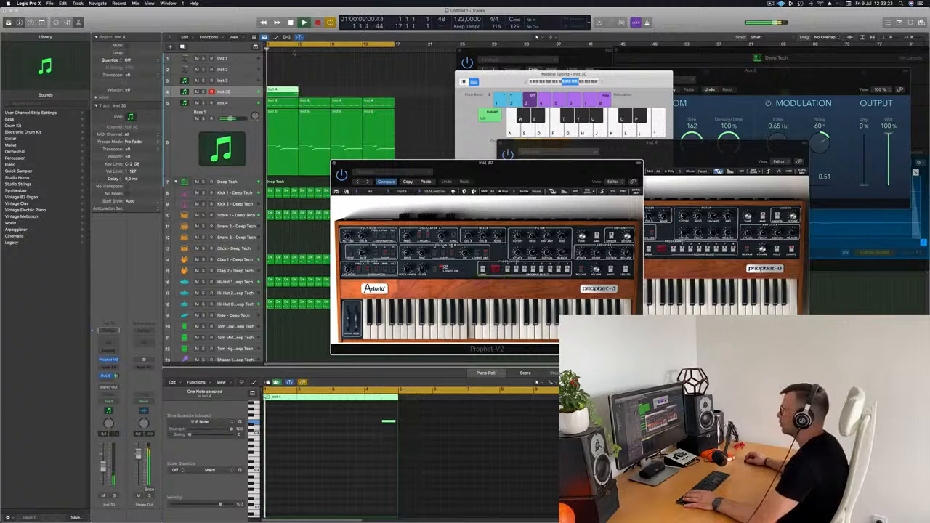
{"action": "left_click", "coordinate": [418, 396]}
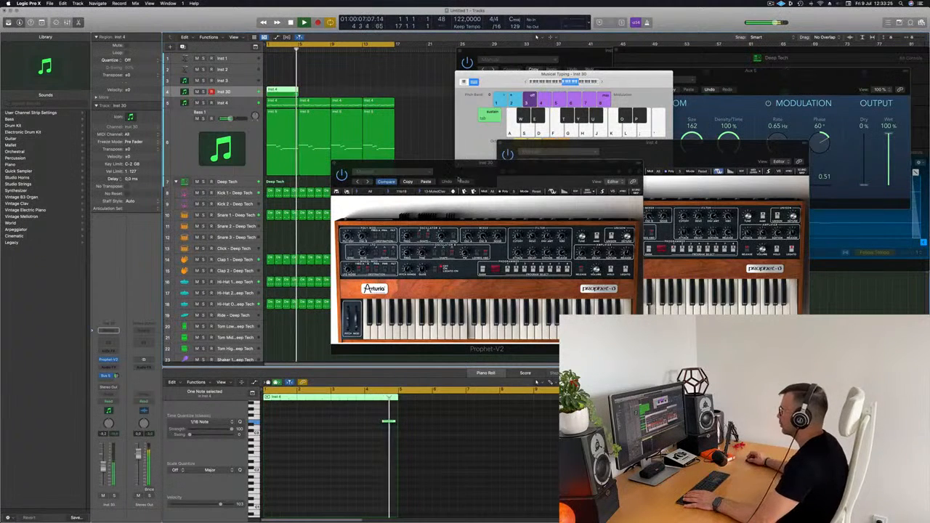
- Audition Prophet-V2 presets on the final note of the Inst 30 region and choose the PercussiveOrgan preset
{"action": "left_click", "coordinate": [453, 191]}
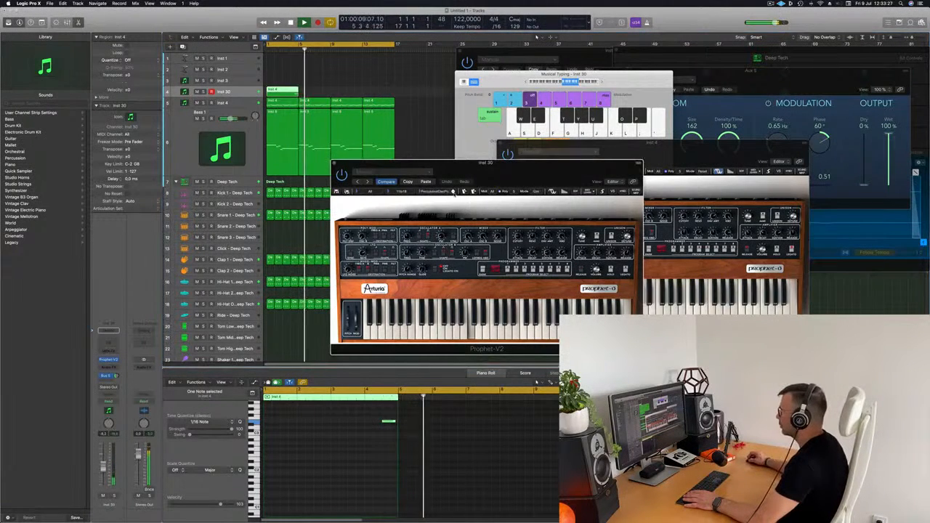
{"action": "left_click", "coordinate": [291, 51]}
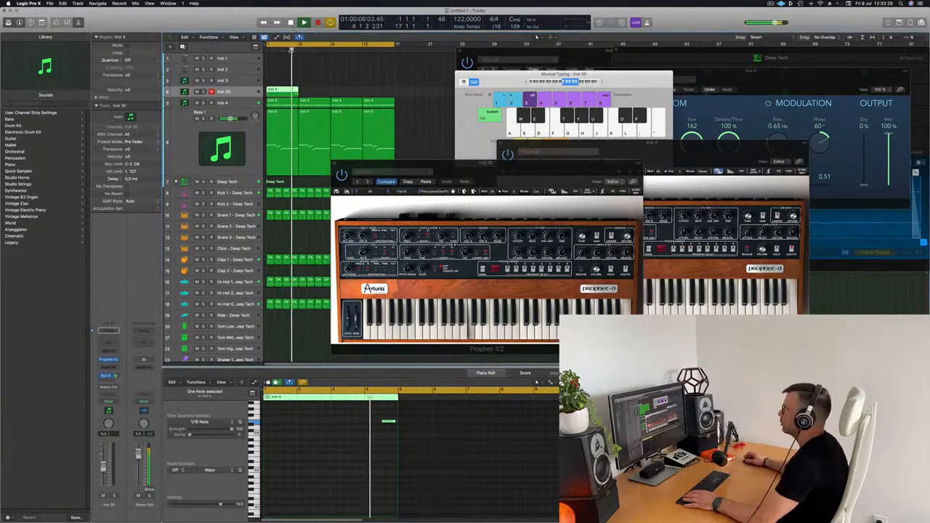
{"action": "left_click_drag", "start_coordinate": [496, 162], "coordinate": [479, 140]}
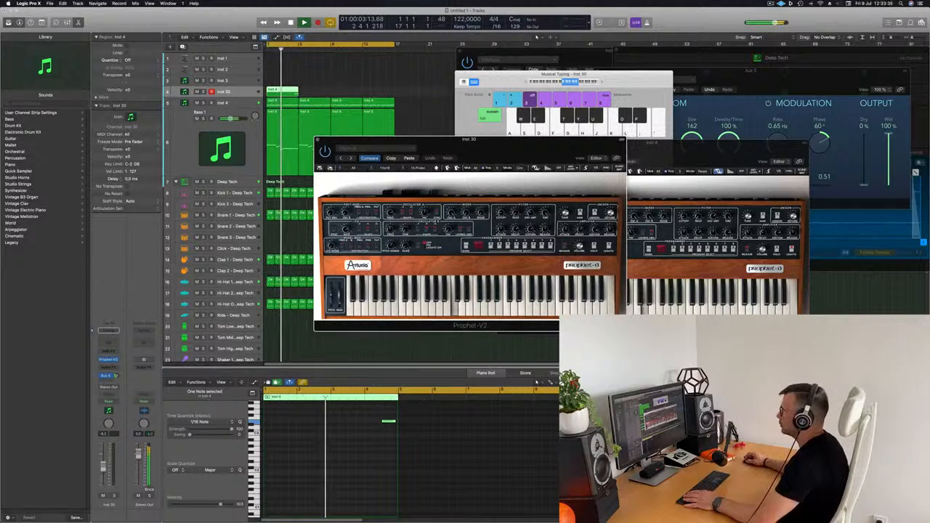
{"action": "left_click", "coordinate": [292, 50]}
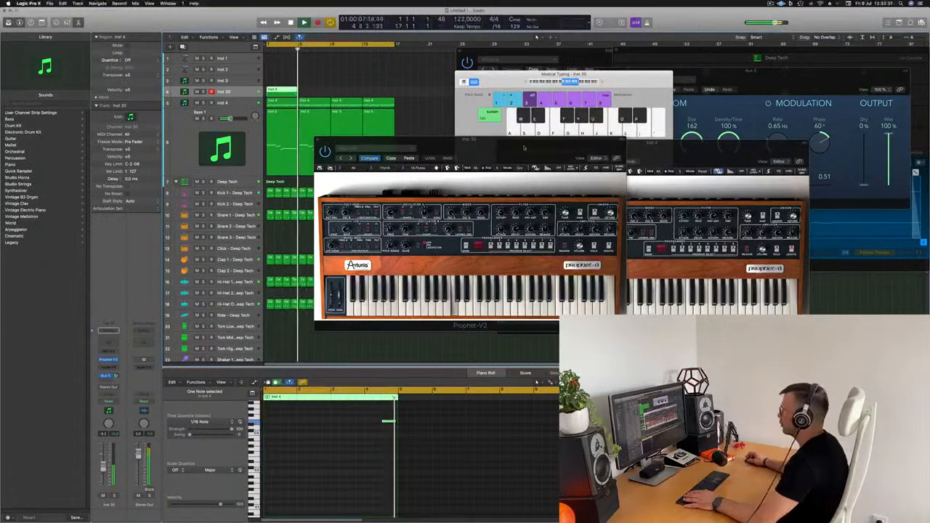
{"action": "left_click_drag", "start_coordinate": [462, 145], "coordinate": [386, 127]}
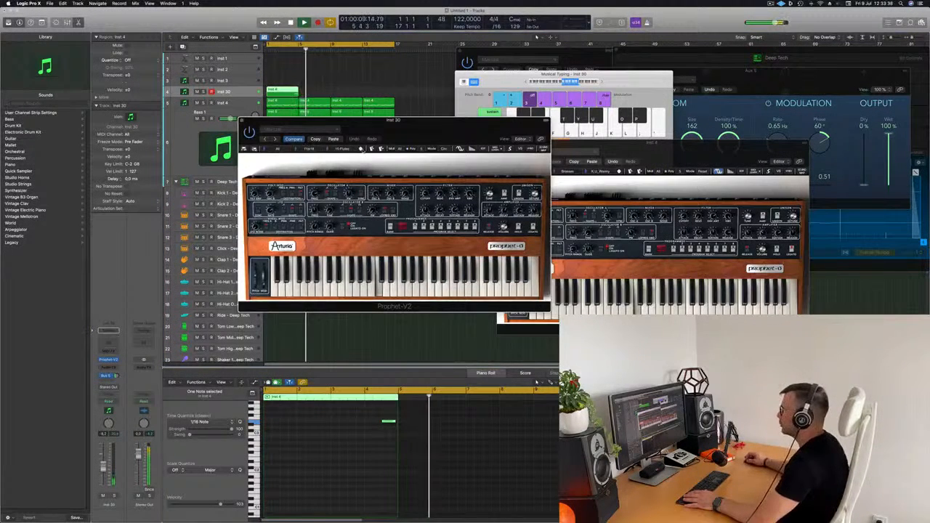
{"action": "left_click_drag", "start_coordinate": [384, 139], "coordinate": [497, 136]}
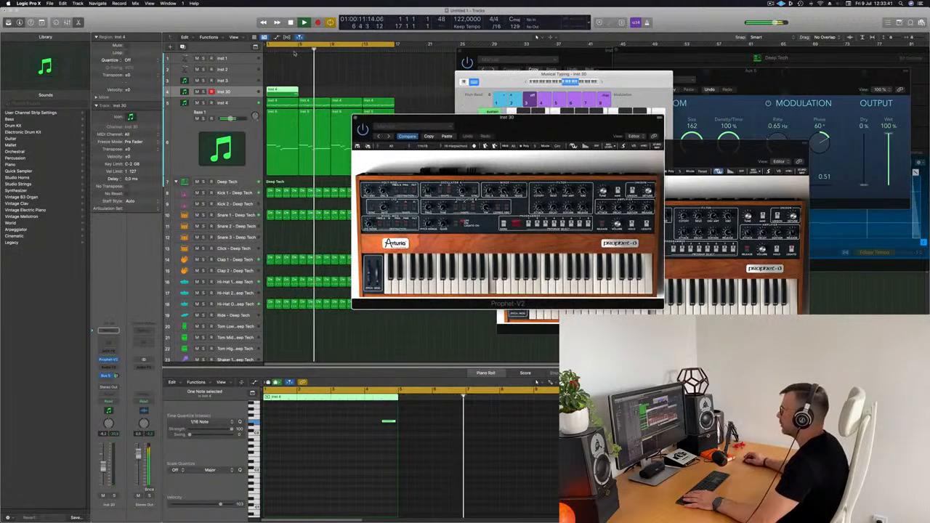
{"action": "left_click", "coordinate": [292, 49]}
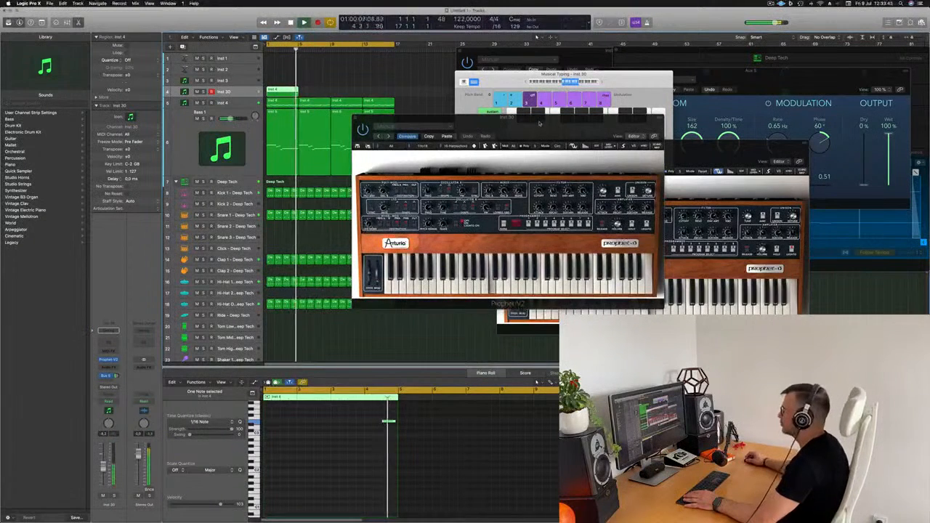
{"action": "left_click_drag", "start_coordinate": [539, 123], "coordinate": [499, 157]}
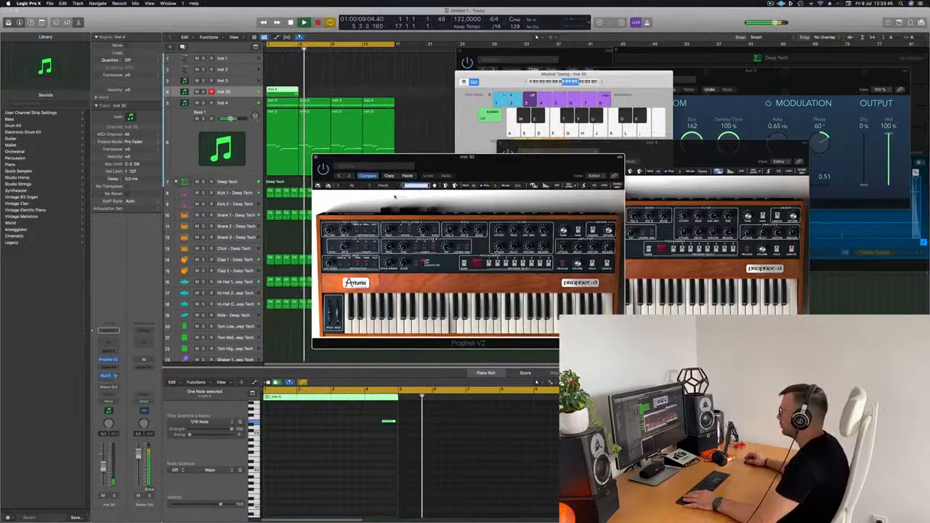
{"action": "left_click", "coordinate": [416, 185]}
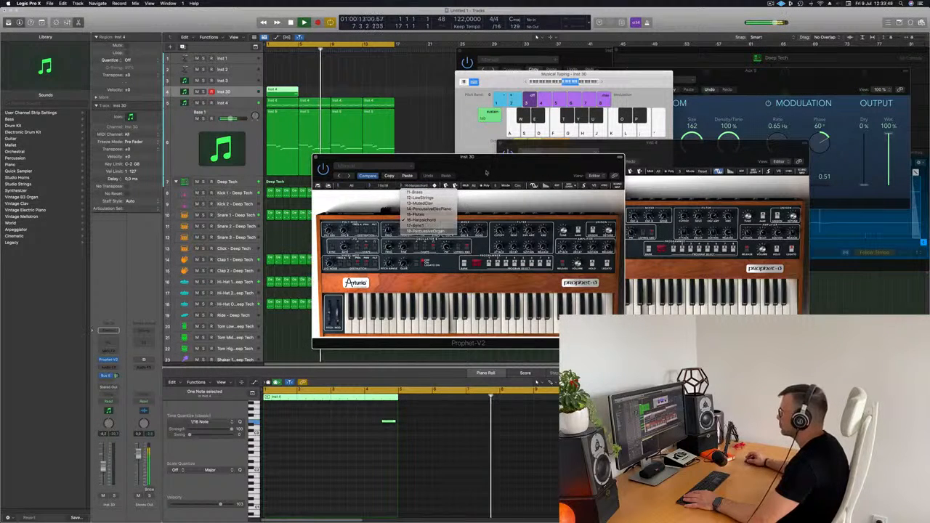
{"action": "left_click", "coordinate": [425, 231]}
- Repeat the Inst 30 region three times so that four consecutive regions fill the 16-bar loop
{"action": "left_click", "coordinate": [283, 93]}
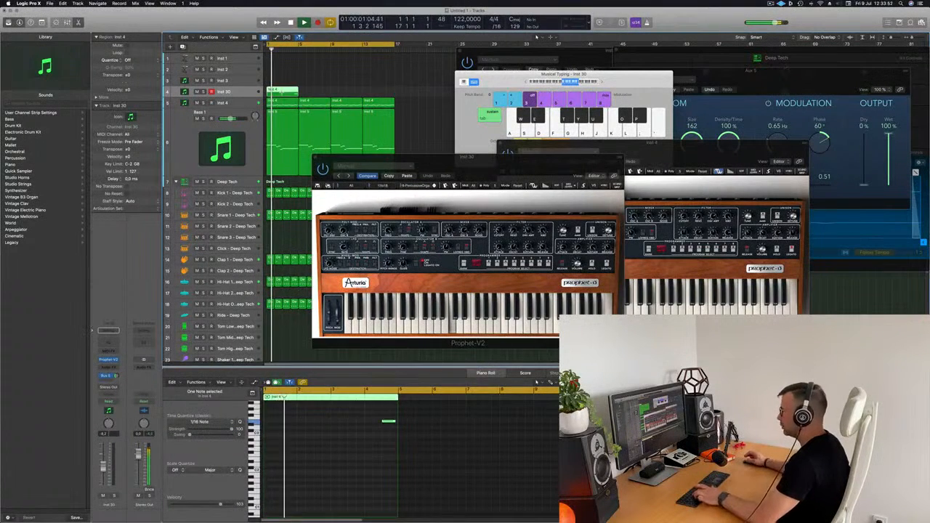
{"action": "key", "text": "super+r"}
{"action": "key", "text": "super+r"}
{"action": "key", "text": "super+r"}
{"action": "left_click_drag", "start_coordinate": [494, 159], "coordinate": [554, 199]}
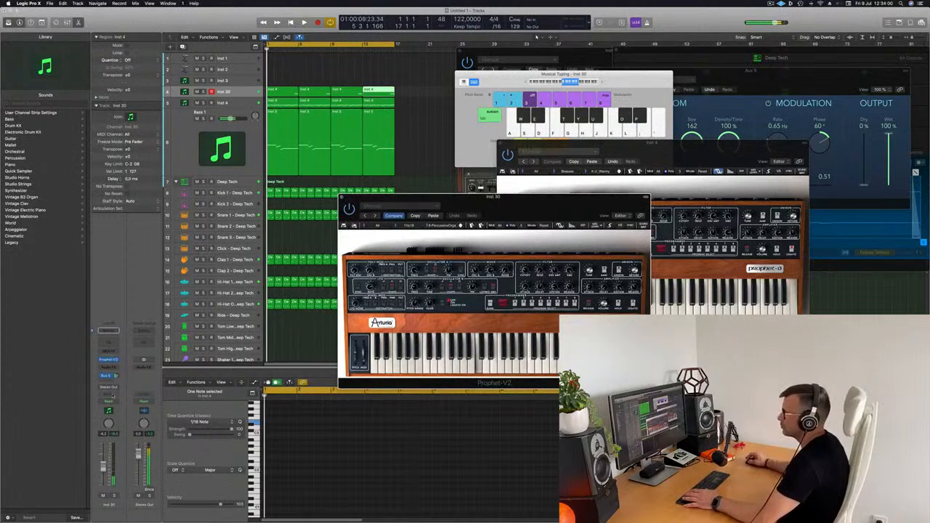
- Move all four Inst 30 regions up to the Inst 3 track and play the loop from the beginning
{"action": "left_click", "coordinate": [110, 359]}
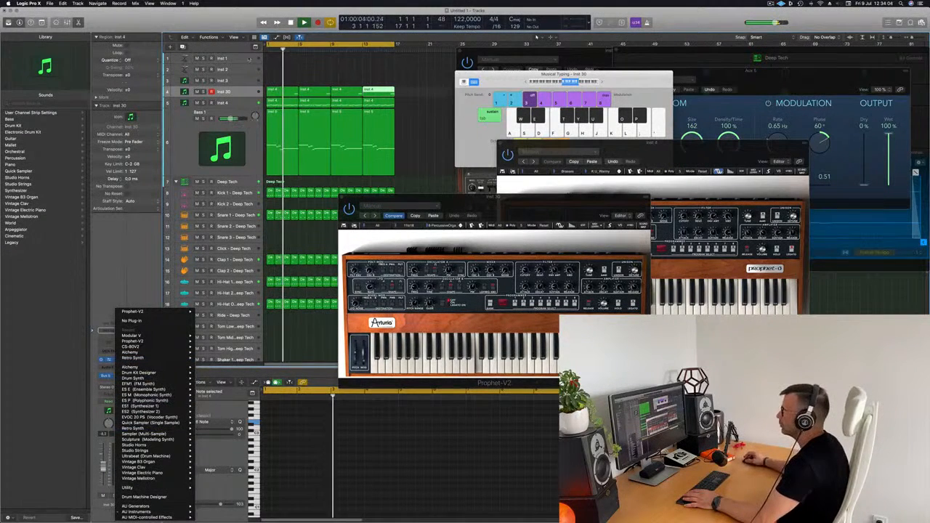
{"action": "left_click", "coordinate": [231, 80]}
{"action": "left_click", "coordinate": [234, 82]}
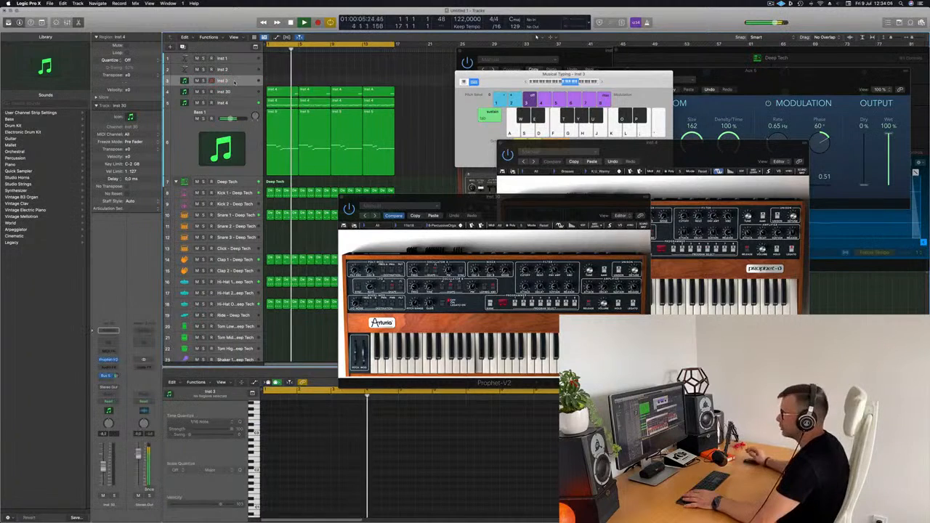
{"action": "left_click_drag", "start_coordinate": [378, 87], "coordinate": [292, 79]}
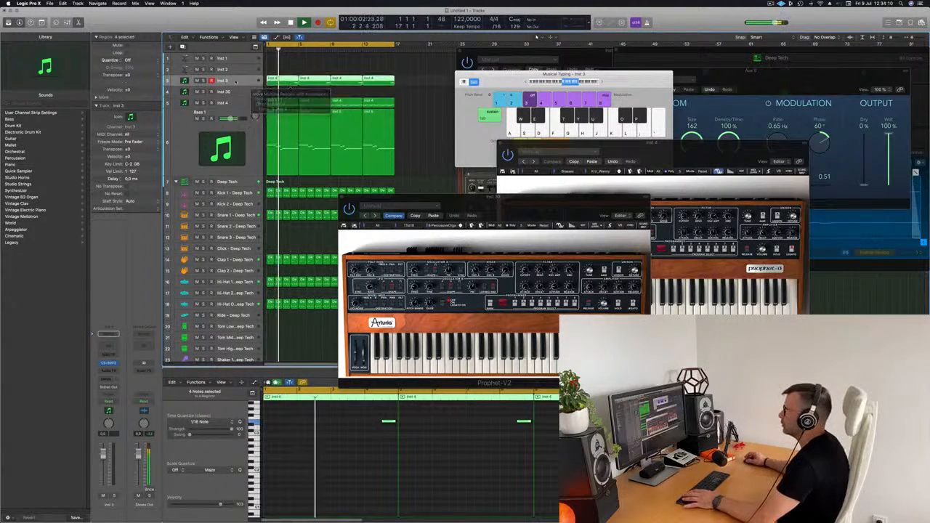
{"action": "key", "text": "Return"}
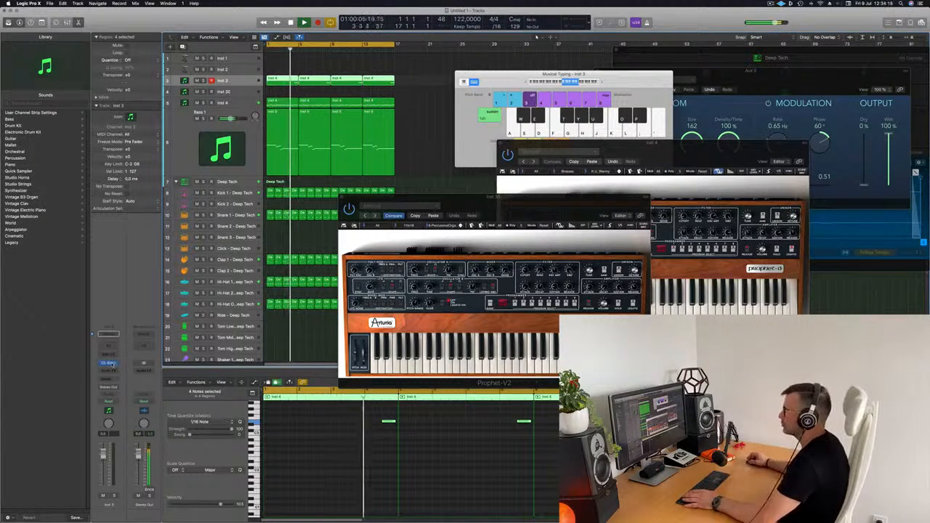
- Open the CS-80V2 synth on Inst 3 and audition its next presets, restarting the loop from the beginning
{"action": "left_click", "coordinate": [109, 362]}
{"action": "left_click_drag", "start_coordinate": [650, 68], "coordinate": [592, 162]}
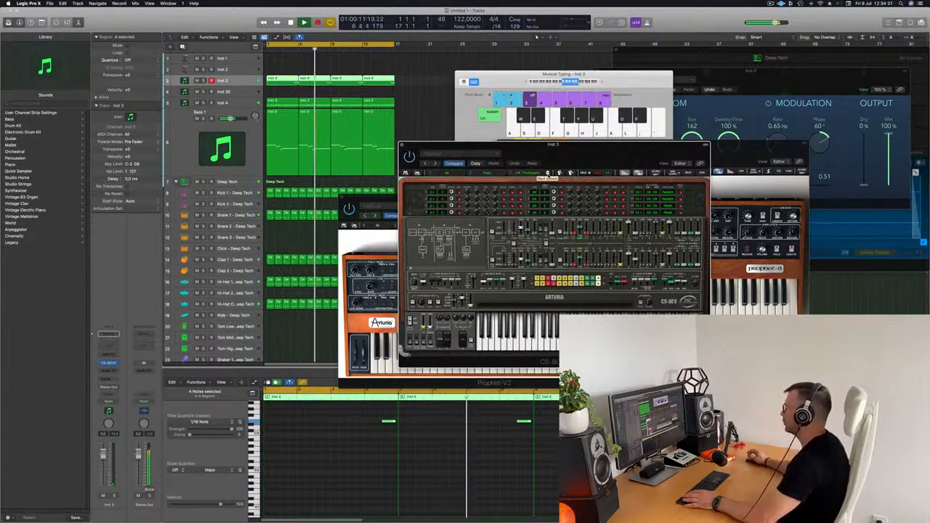
{"action": "left_click", "coordinate": [548, 173]}
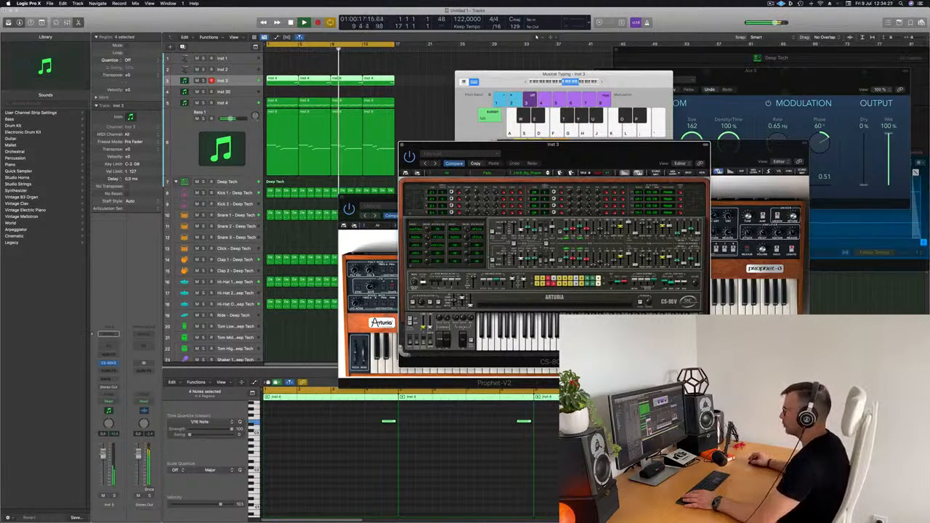
{"action": "left_click", "coordinate": [336, 472]}
{"action": "key", "text": "Return"}
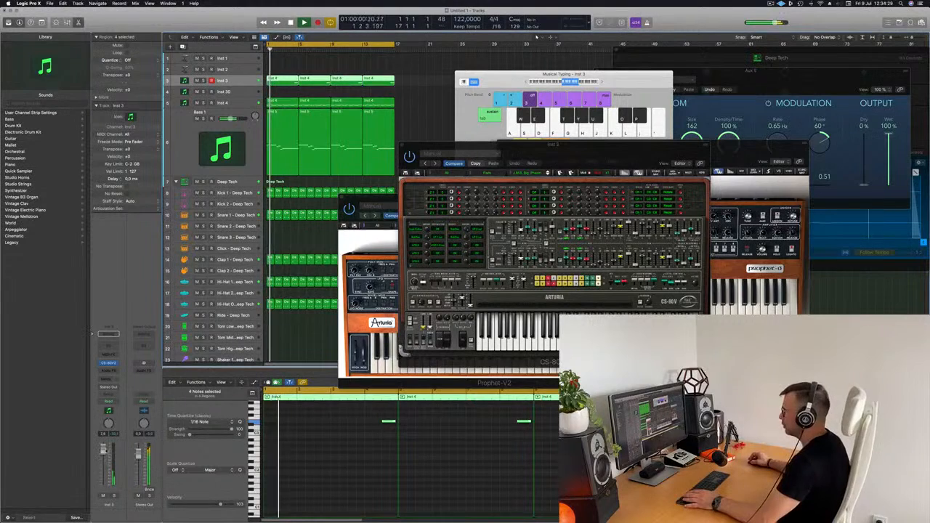
{"action": "left_click", "coordinate": [336, 472]}
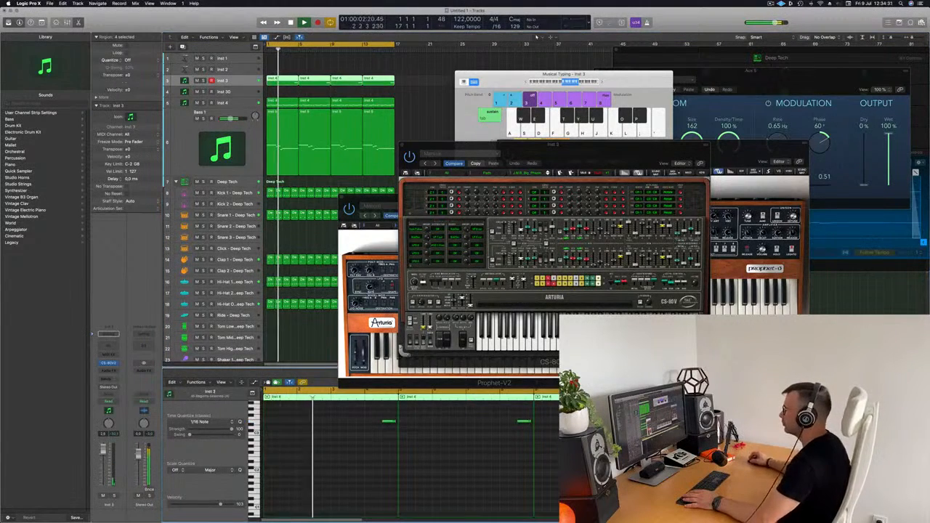
- Step through further CS-80V2 presets on Inst 3, lower the track's volume to about -14.8 dB, and replay the loop
{"action": "left_click_drag", "start_coordinate": [608, 153], "coordinate": [592, 186]}
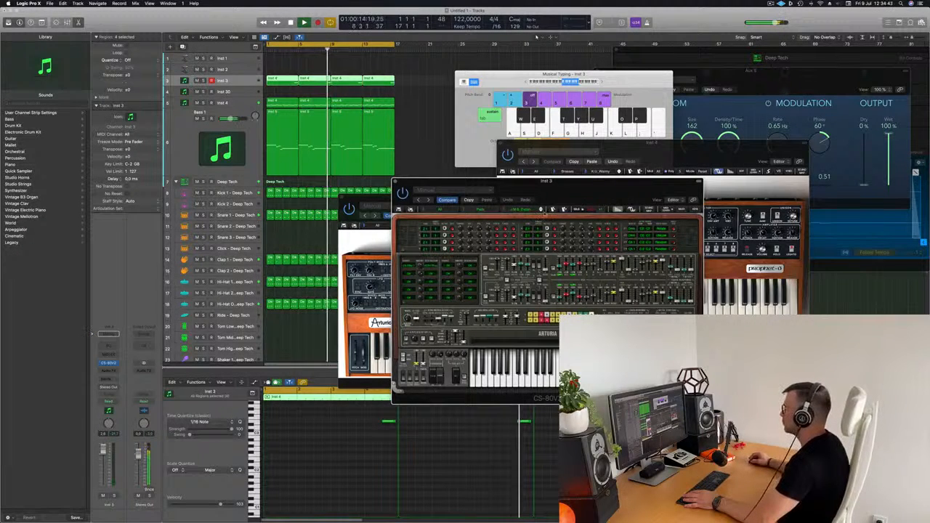
{"action": "left_click", "coordinate": [541, 209]}
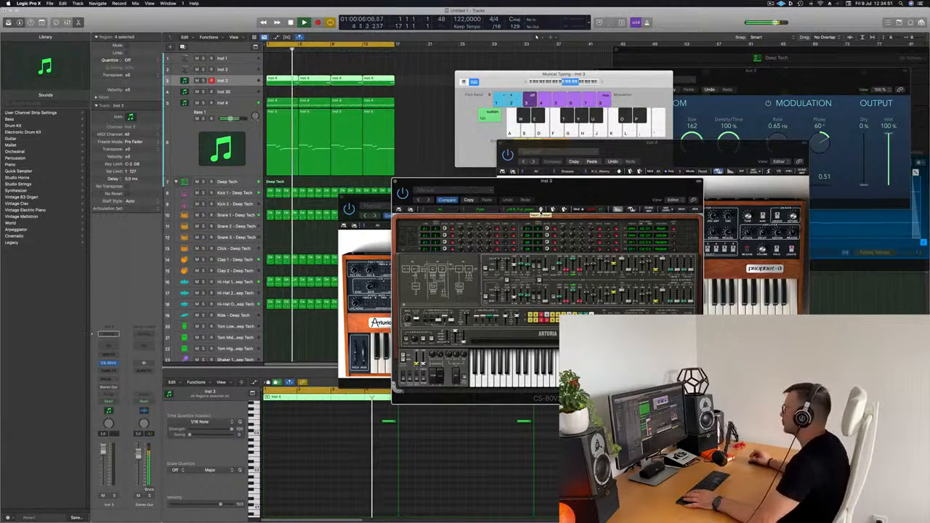
{"action": "left_click", "coordinate": [541, 209]}
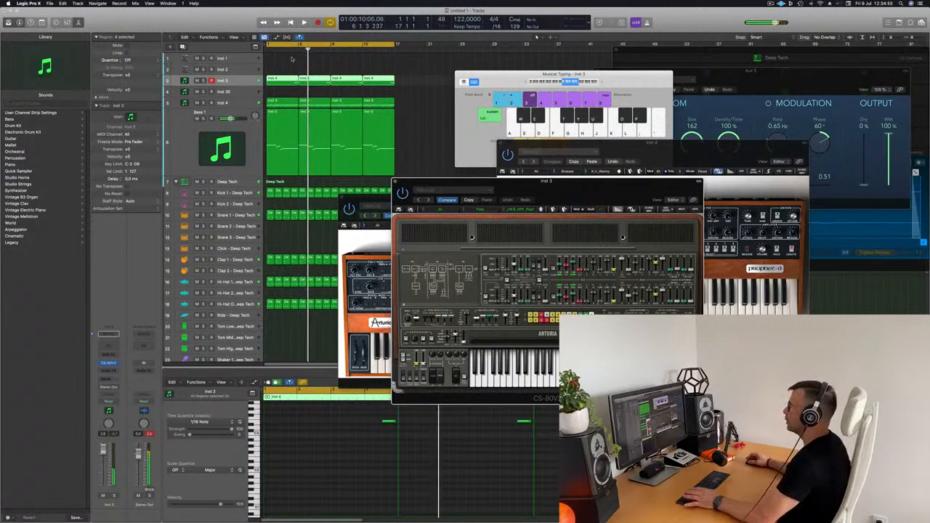
{"action": "key", "text": "Return"}
{"action": "left_click_drag", "start_coordinate": [566, 191], "coordinate": [589, 118]}
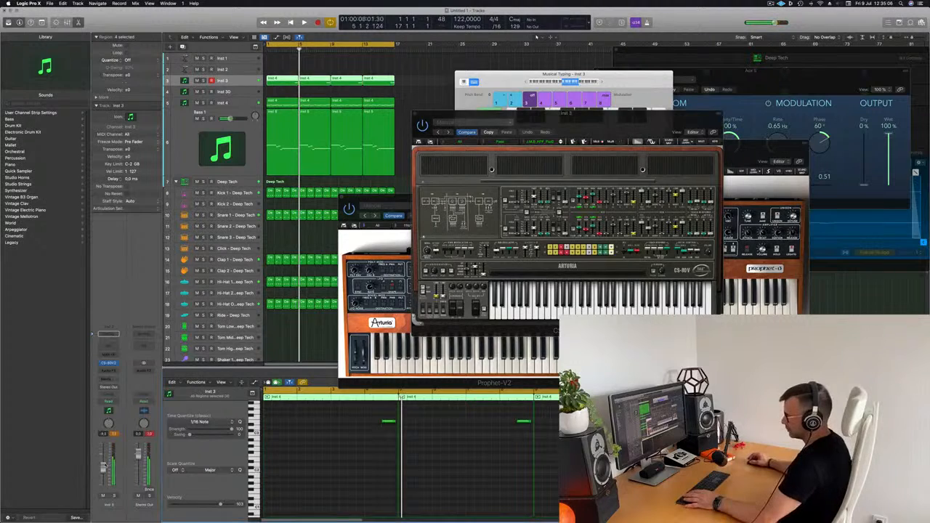
{"action": "key", "text": "Return"}
{"action": "key", "text": "space"}
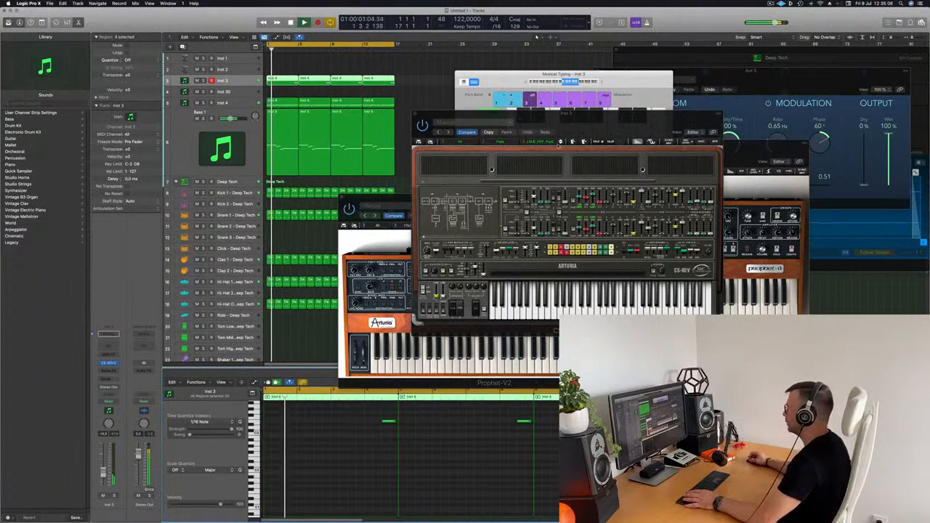
- Audition the next CS-80V2 presets on Inst 3 while the loop plays, moving the synth window clear of the arrangement
{"action": "left_click", "coordinate": [560, 144]}
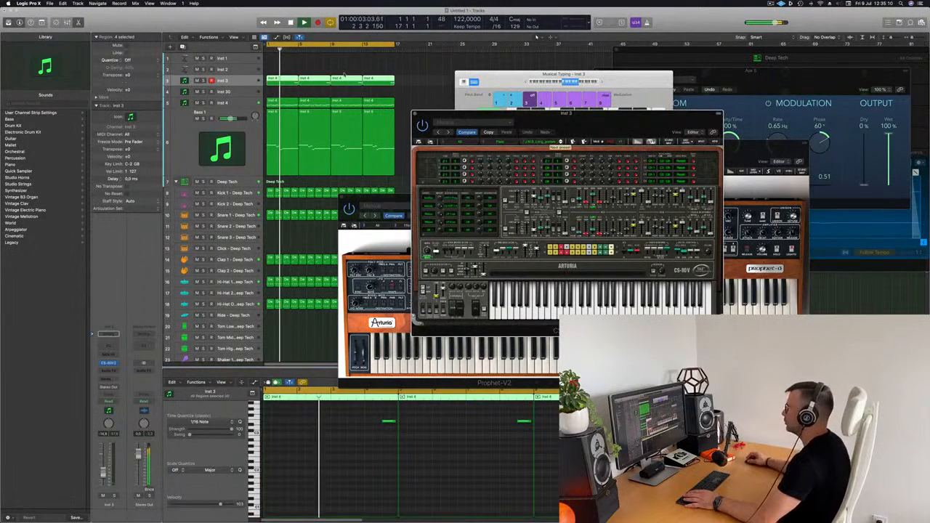
{"action": "left_click_drag", "start_coordinate": [569, 121], "coordinate": [546, 105]}
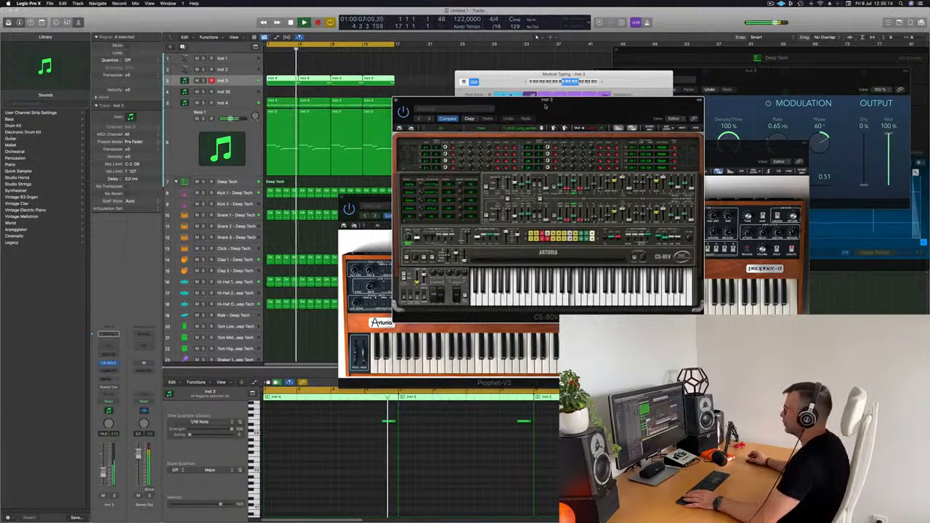
{"action": "left_click_drag", "start_coordinate": [548, 107], "coordinate": [530, 124]}
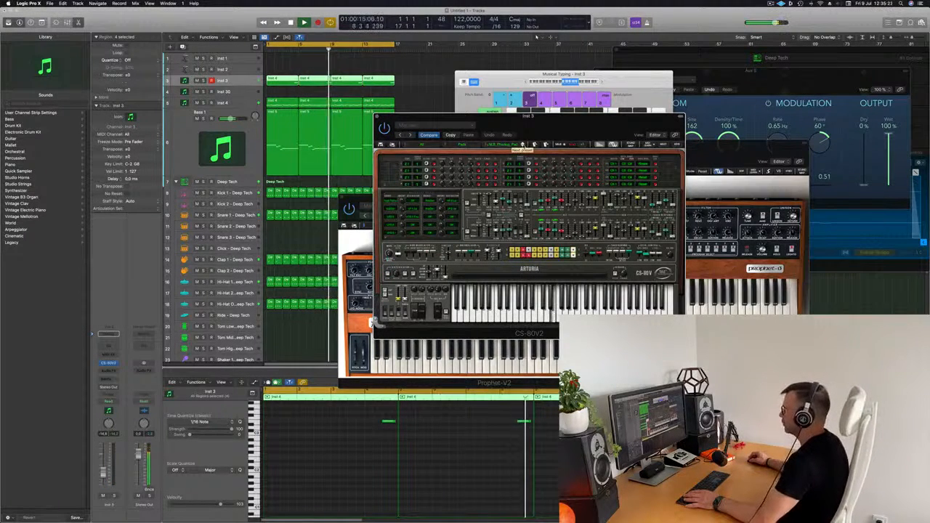
{"action": "left_click", "coordinate": [523, 144]}
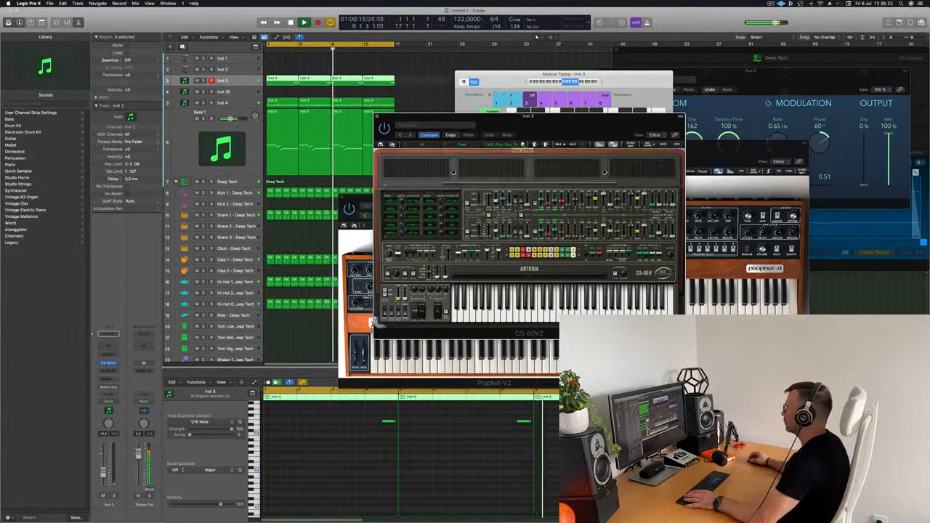
- Load a preset from the CS-80V2's Keyboard category and replay the loop from the beginning
{"action": "left_click", "coordinate": [444, 144]}
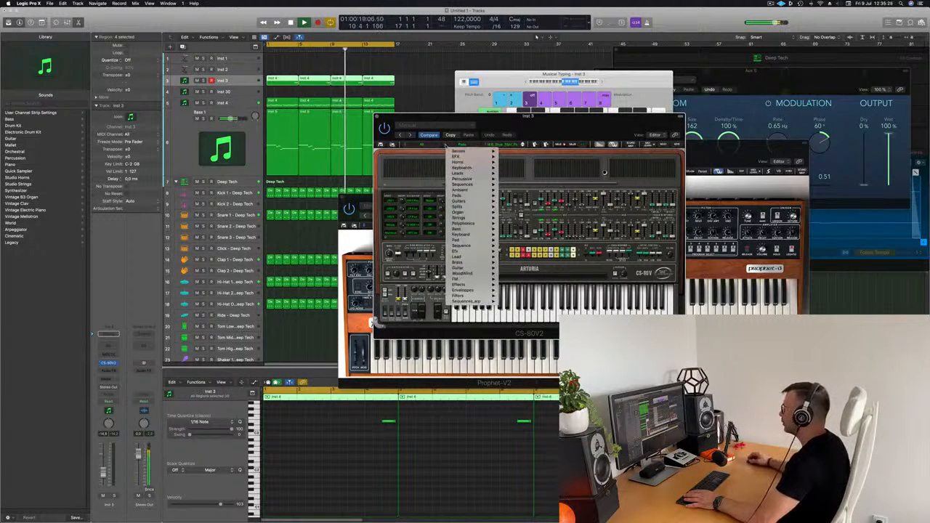
{"action": "mouse_move", "coordinate": [456, 207]}
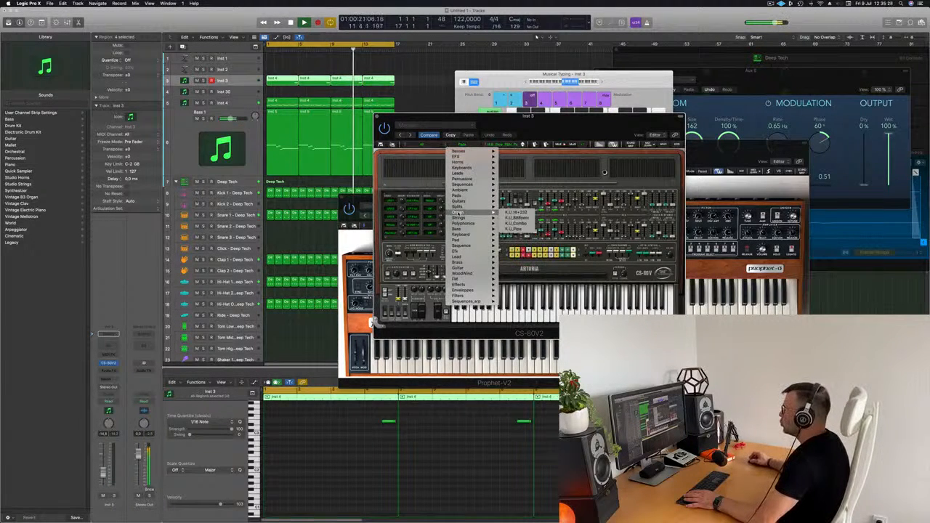
{"action": "mouse_move", "coordinate": [460, 229]}
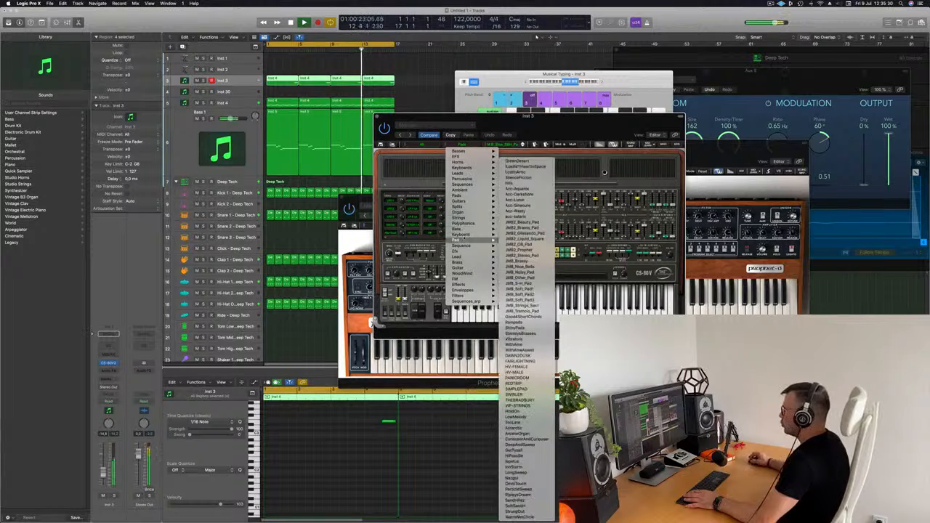
{"action": "left_click", "coordinate": [515, 234]}
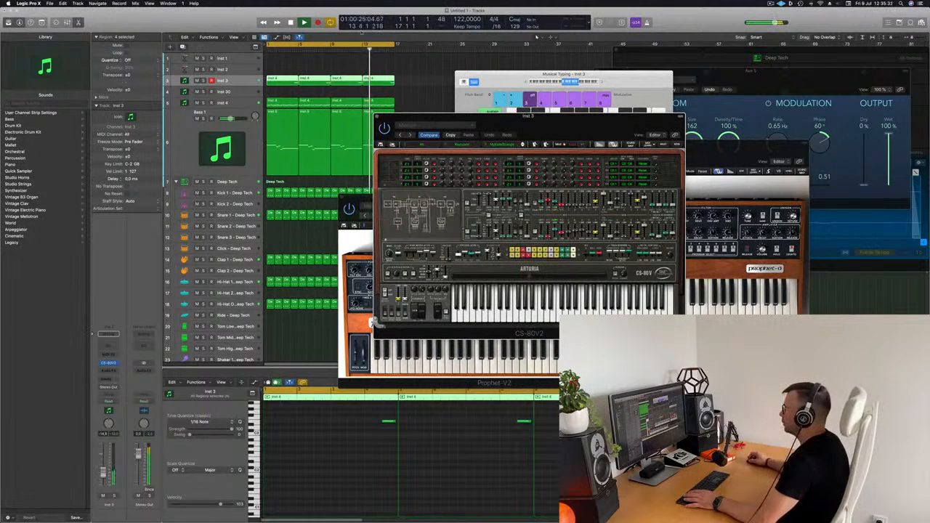
{"action": "key", "text": "space"}
{"action": "key", "text": "space"}
{"action": "left_click", "coordinate": [292, 50]}
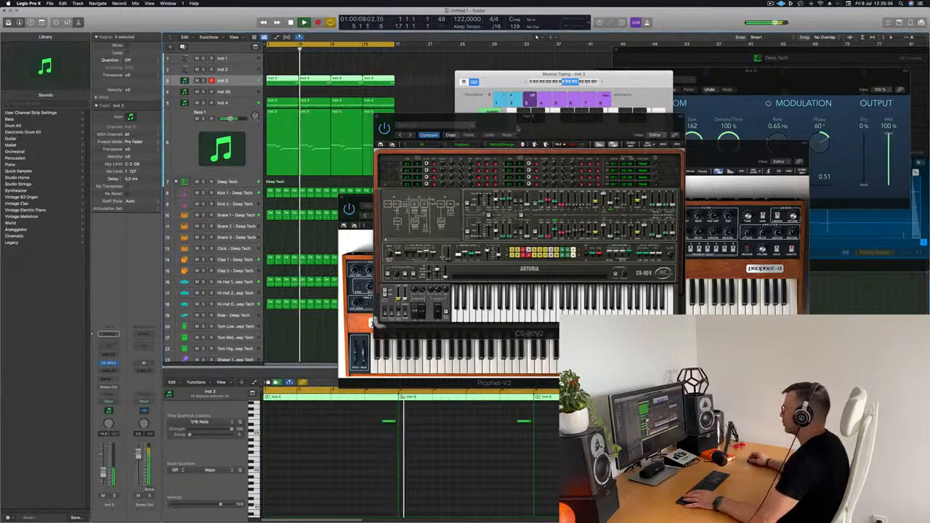
- Step through the next two CS-80V2 Keyboard presets, replaying the loop from the beginning after each, and close the synth window
{"action": "left_click", "coordinate": [522, 145]}
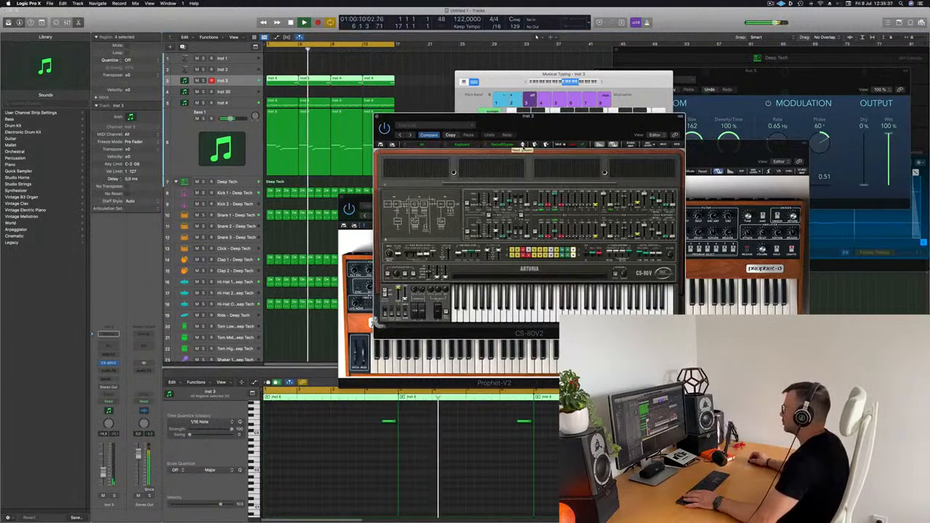
{"action": "key", "text": "space"}
{"action": "key", "text": "space"}
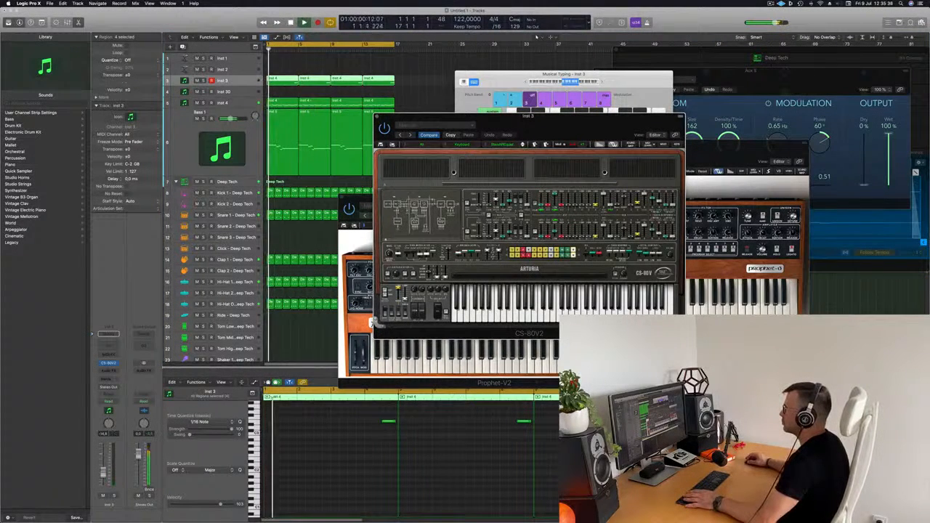
{"action": "left_click", "coordinate": [291, 50]}
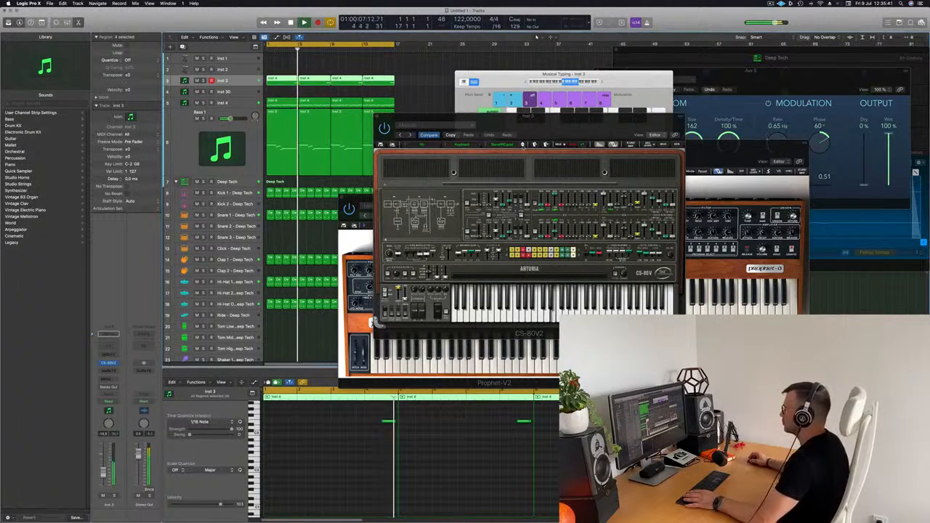
{"action": "left_click", "coordinate": [522, 145]}
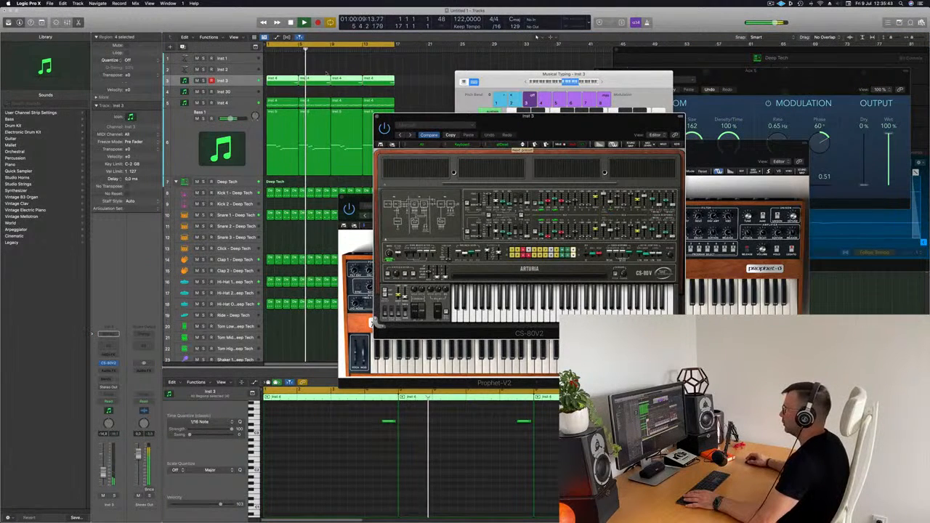
{"action": "key", "text": "space"}
{"action": "left_click", "coordinate": [292, 51]}
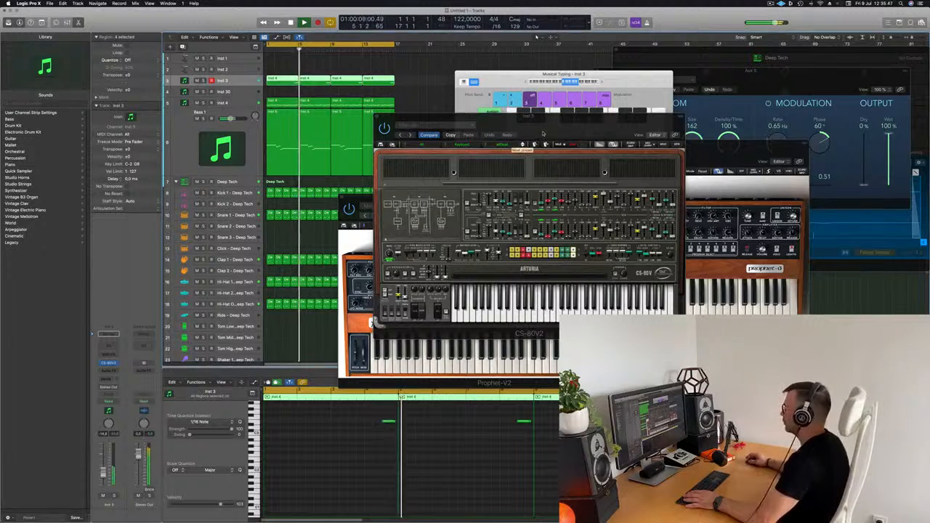
{"action": "left_click_drag", "start_coordinate": [542, 133], "coordinate": [518, 135]}
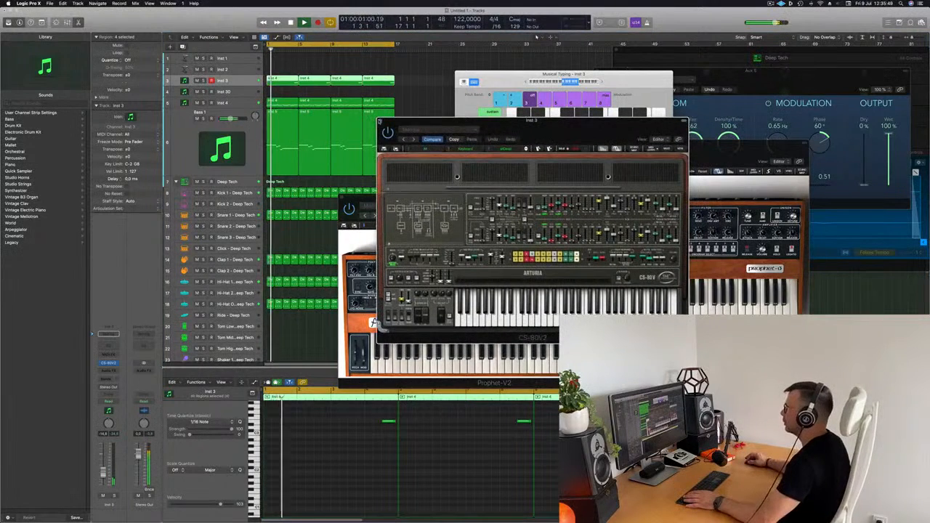
{"action": "left_click", "coordinate": [379, 121]}
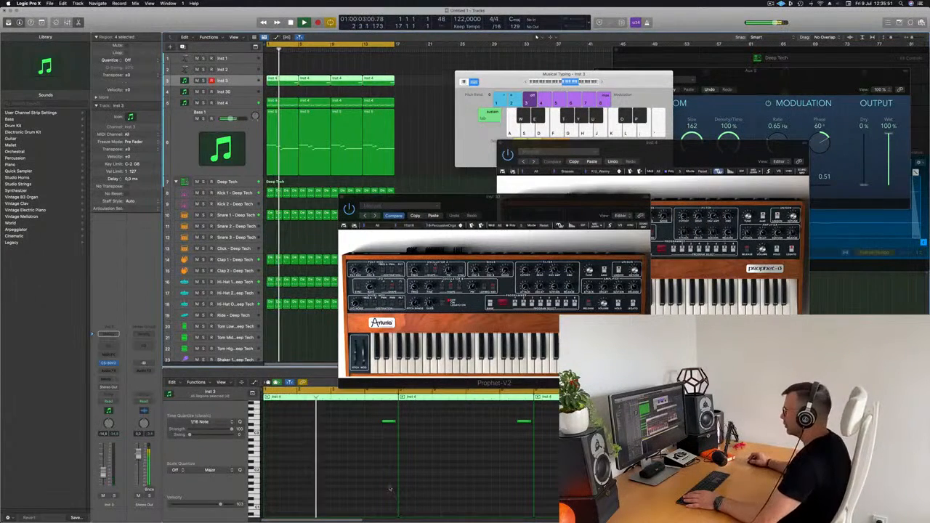
- Transpose all four Inst 3 notes down one octave and replay the loop from the beginning
{"action": "key", "text": "super+a"}
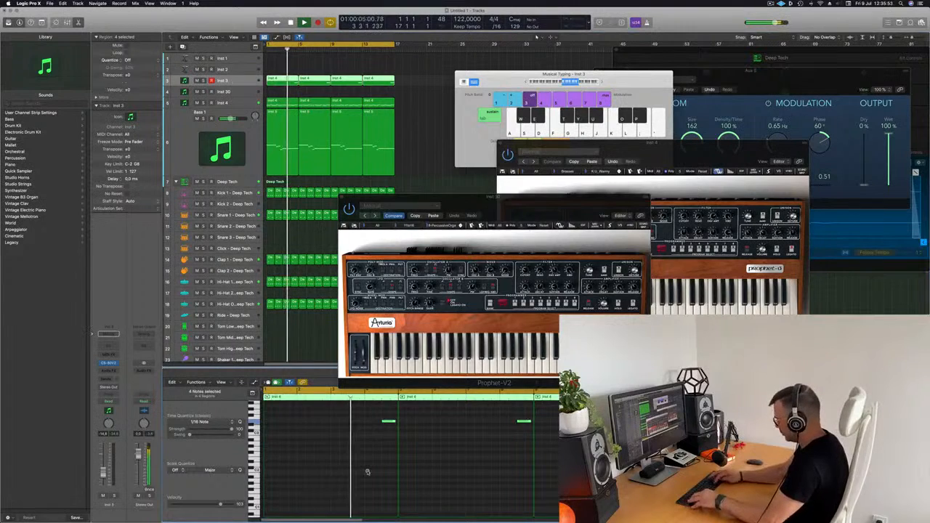
{"action": "key", "text": "shift+alt+Down"}
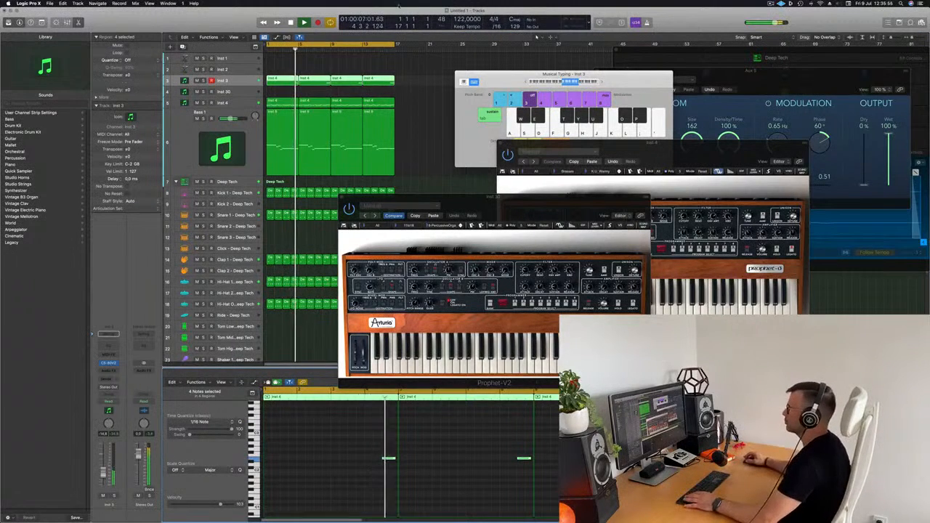
{"action": "key", "text": "space"}
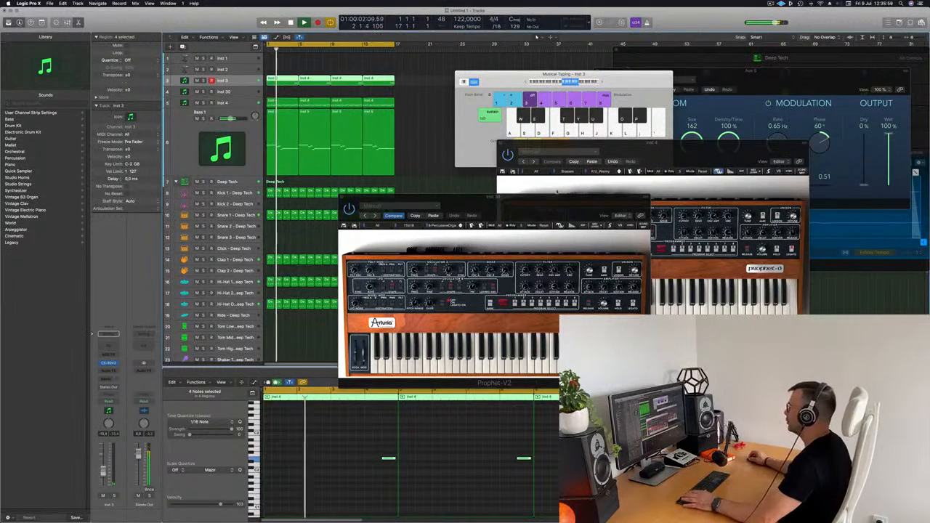
- Close the Inst 30 Prophet-V2 window and move the Inst 4 Prophet-V2 window so Musical Typing is uncovered
{"action": "left_click_drag", "start_coordinate": [467, 202], "coordinate": [448, 200]}
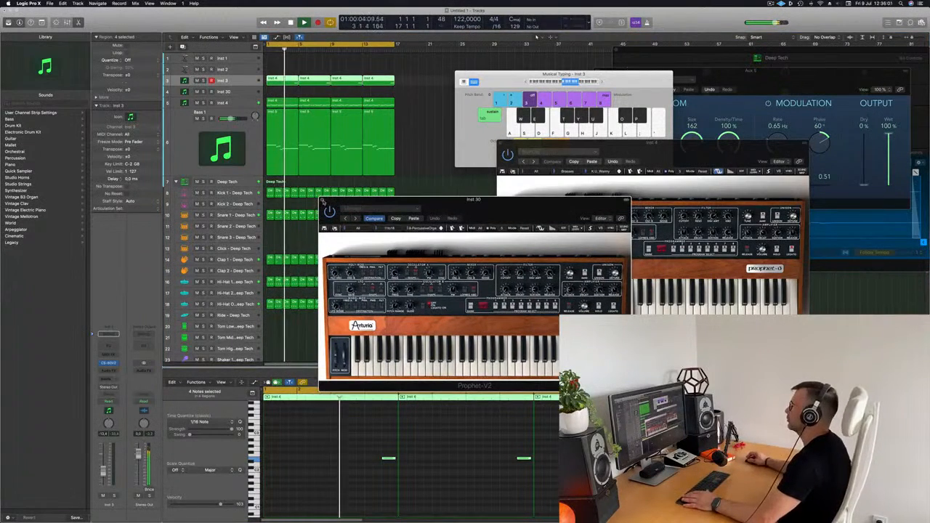
{"action": "left_click", "coordinate": [324, 201]}
{"action": "left_click_drag", "start_coordinate": [663, 147], "coordinate": [584, 162]}
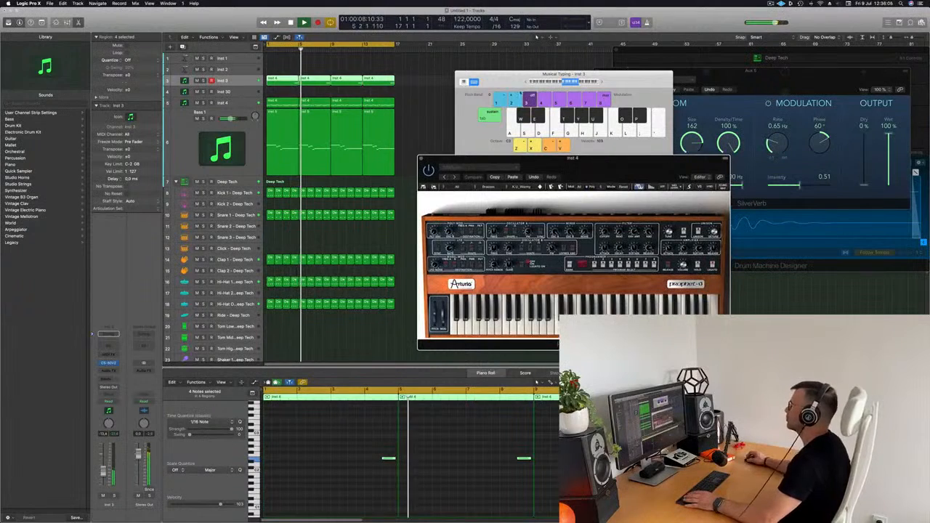
{"action": "left_click", "coordinate": [514, 86]}
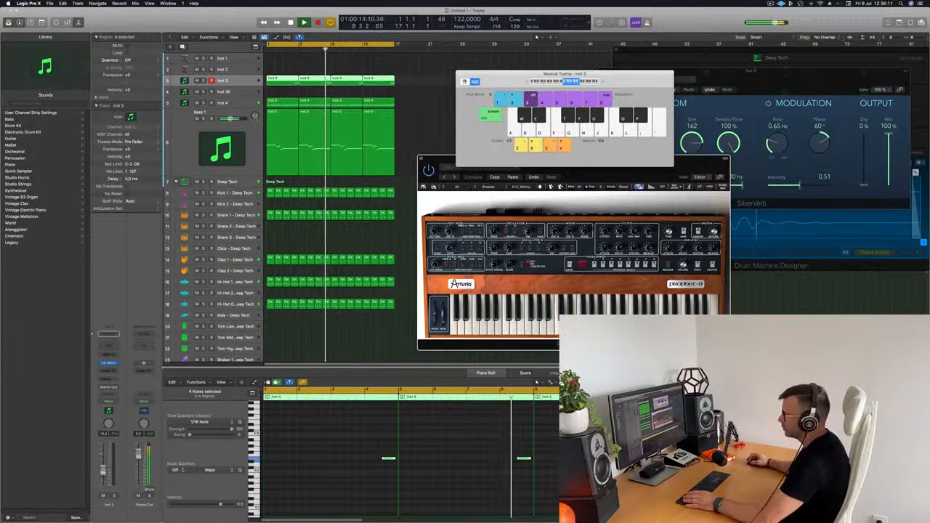
- Add a send from Inst 3 to Bus 5 (Aux 5) and clear the region selection
{"action": "left_click", "coordinate": [108, 379]}
{"action": "mouse_move", "coordinate": [109, 387]}
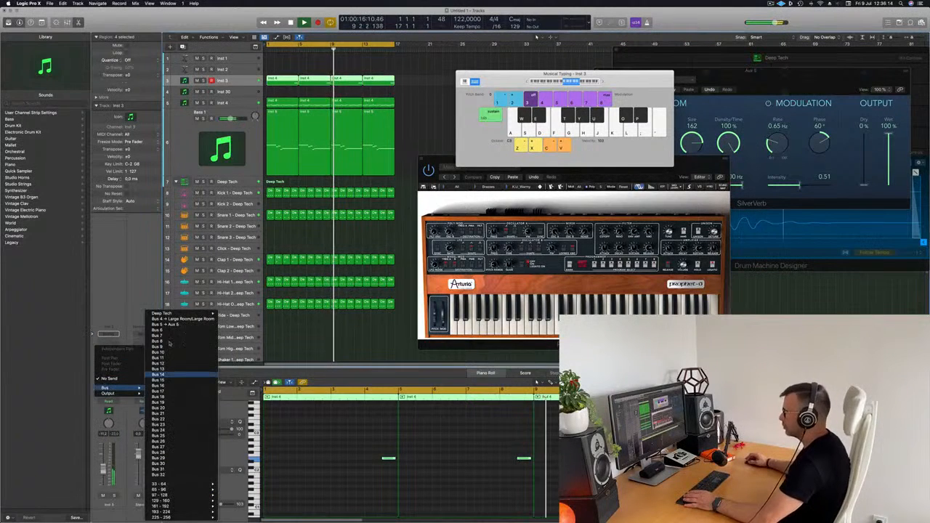
{"action": "left_click", "coordinate": [175, 324]}
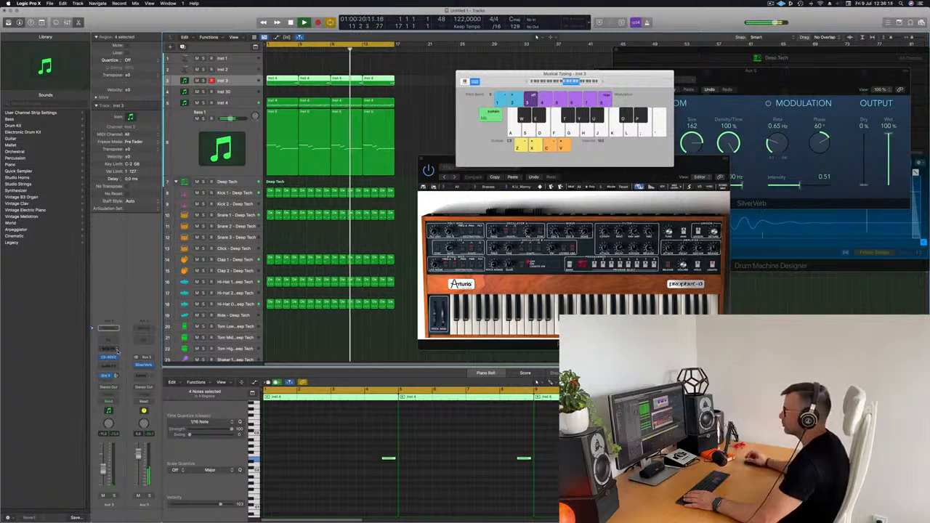
{"action": "left_click", "coordinate": [325, 333]}
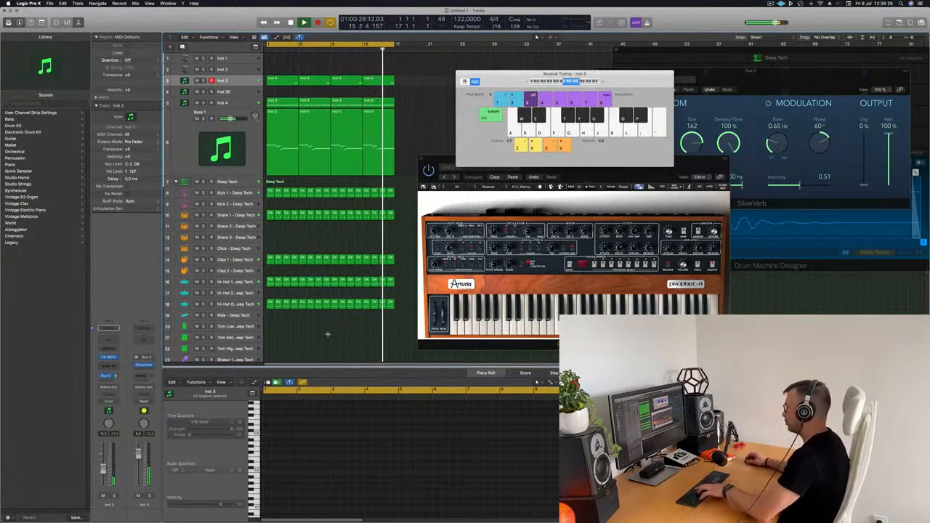
- Close Musical Typing, show the mixer, and move the Inst 4 Prophet-V2 window away from the tracks
{"action": "key", "text": "super+k"}
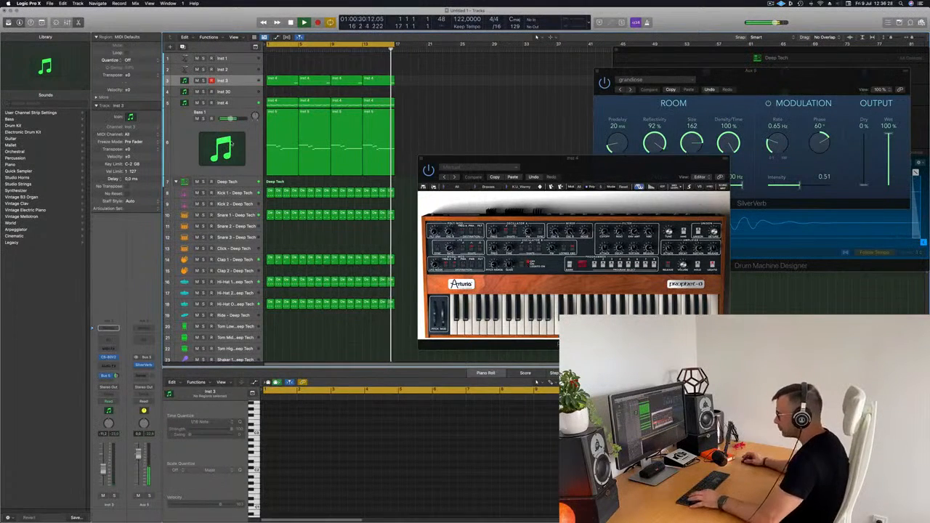
{"action": "key", "text": "x"}
{"action": "left_click_drag", "start_coordinate": [539, 171], "coordinate": [798, 164]}
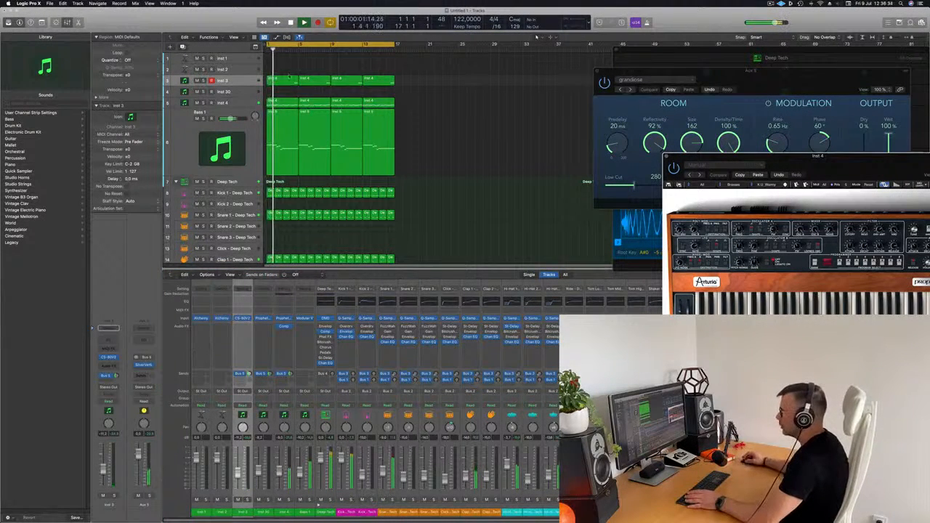
- Enlarge the Inst 3 track's height and show its regions in the Piano Roll
{"action": "left_click", "coordinate": [239, 85]}
{"action": "left_click_drag", "start_coordinate": [239, 86], "coordinate": [238, 114]}
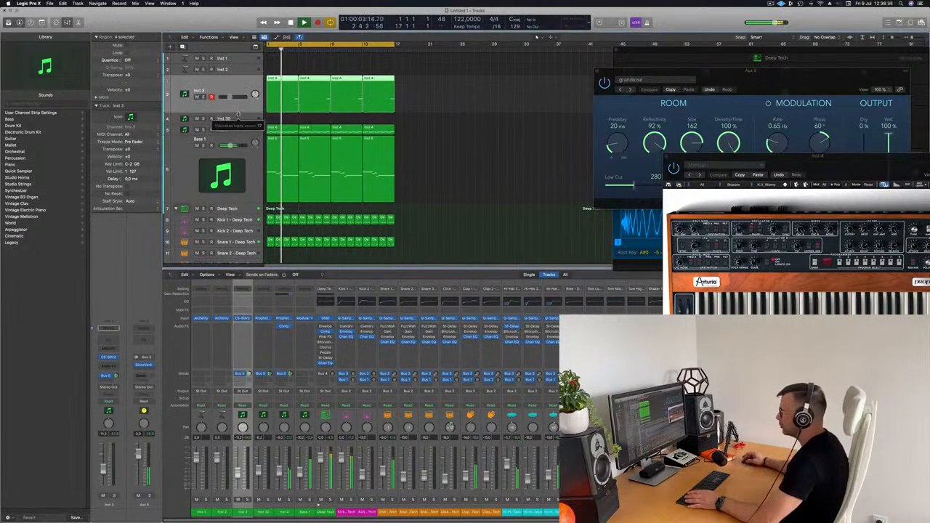
{"action": "key", "text": "p"}
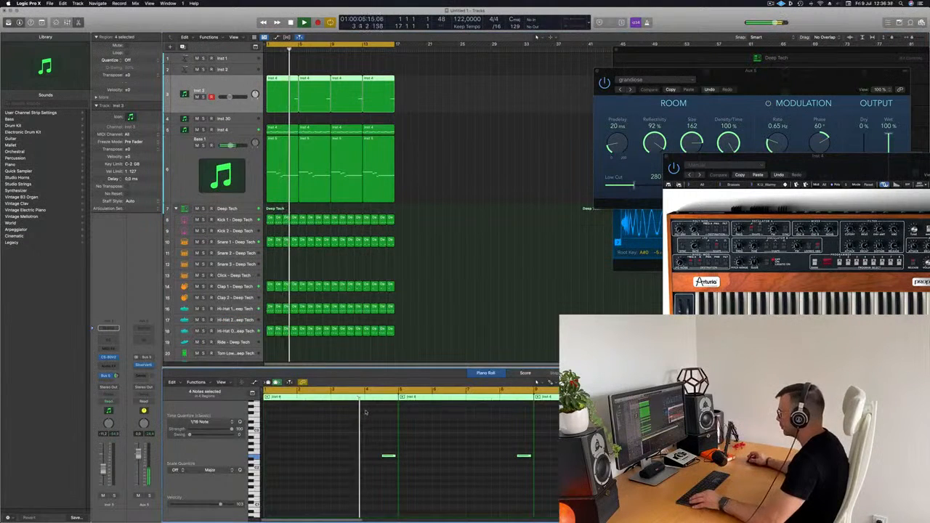
- Reselect the Inst 3 regions, transpose their four notes down another octave, and show the mixer
{"action": "left_click", "coordinate": [505, 153]}
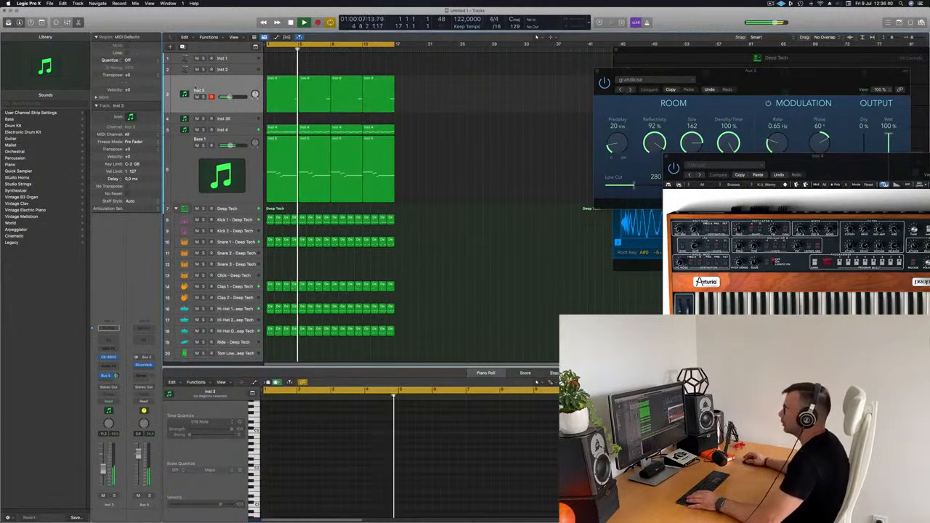
{"action": "left_click", "coordinate": [215, 89]}
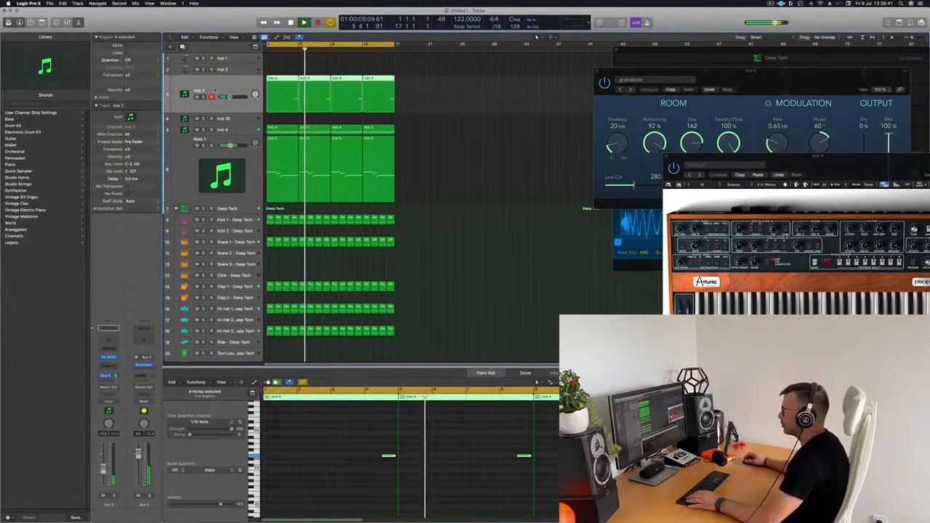
{"action": "left_click", "coordinate": [331, 438]}
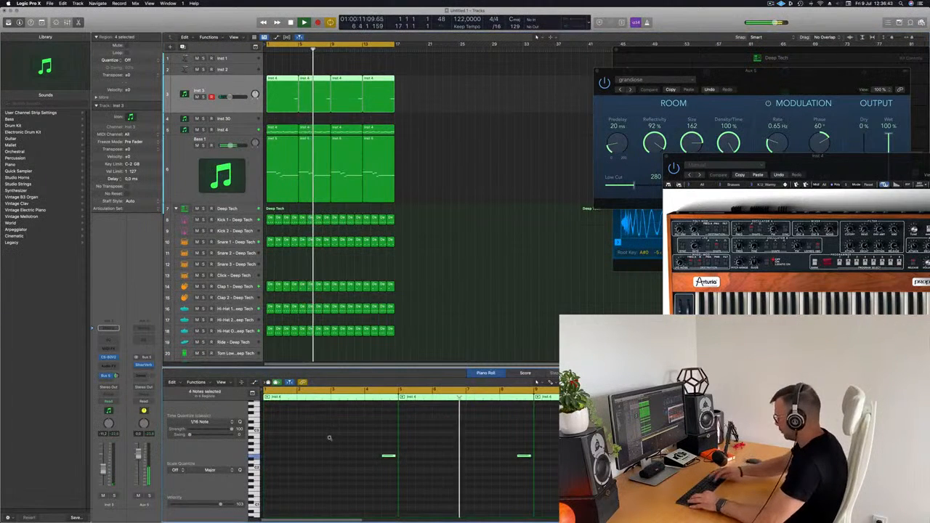
{"action": "key", "text": "alt+shift+Down"}
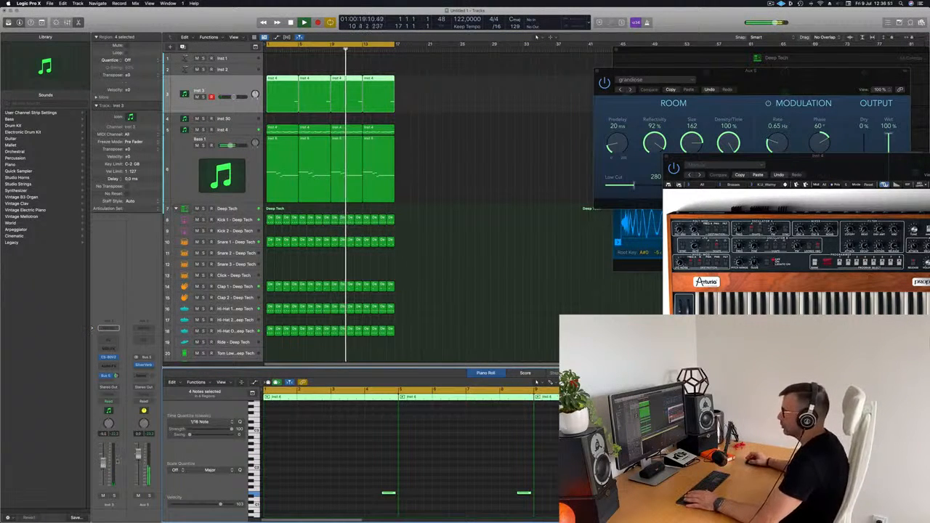
{"action": "key", "text": "x"}
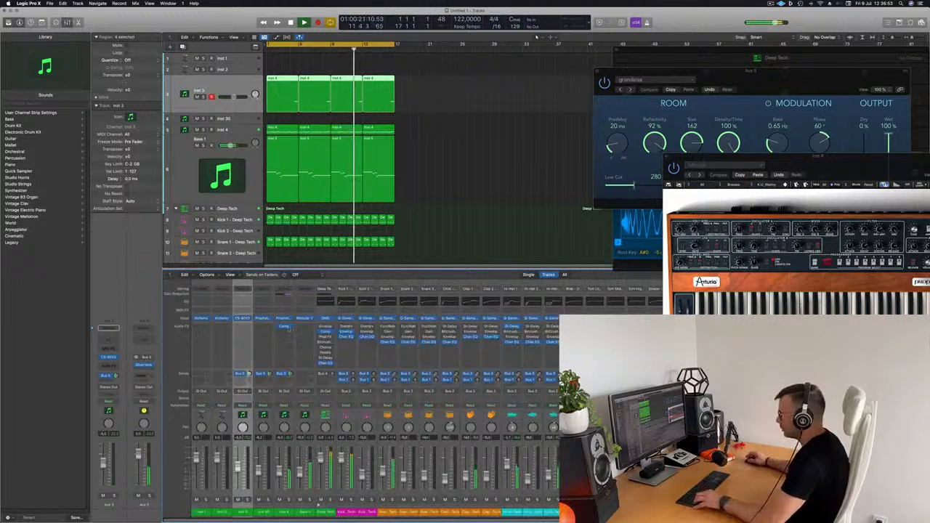
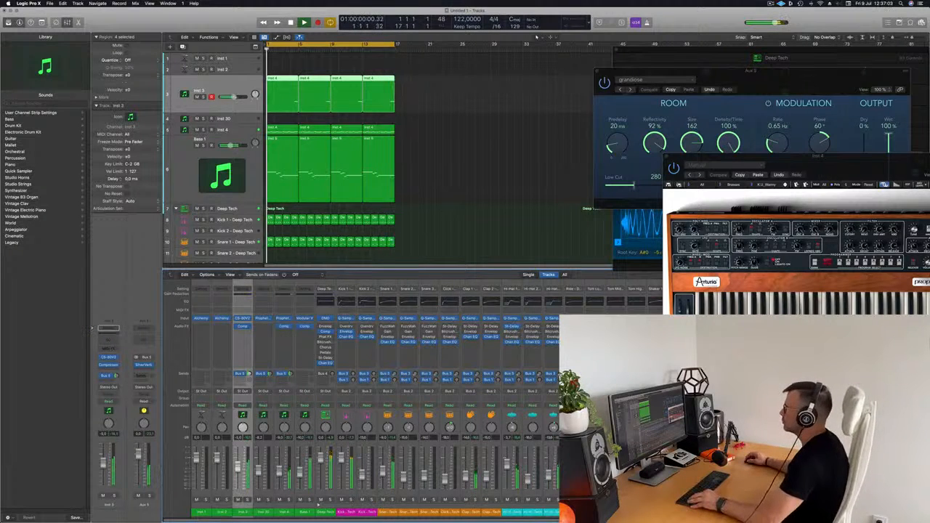
- Copy the first Kick 1 region onto the Shaker 1 track near bar 1 and select the Shaker 1 track
{"action": "key", "text": "super+Up"}
{"action": "key", "text": "super+Up"}
{"action": "key", "text": "super+Up"}
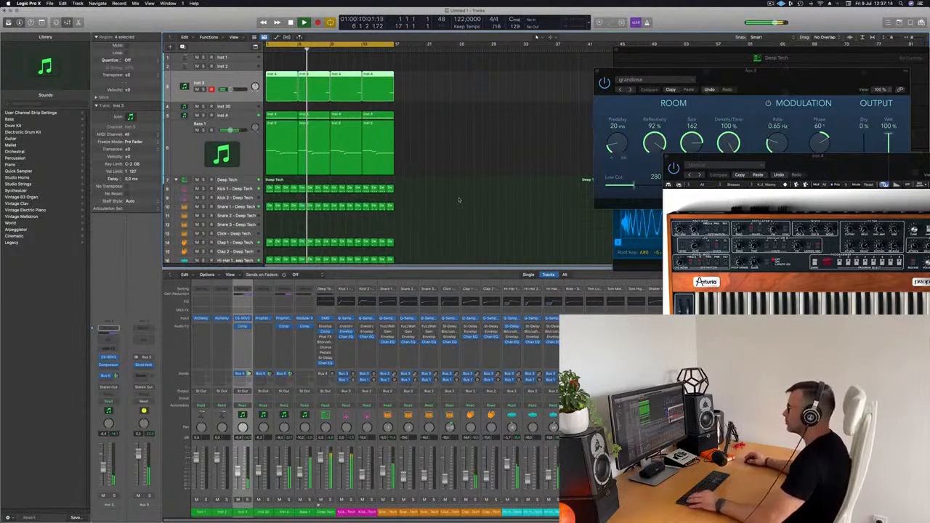
{"action": "key", "text": "super+Up"}
{"action": "key", "text": "super+Up"}
{"action": "left_click", "coordinate": [403, 218]}
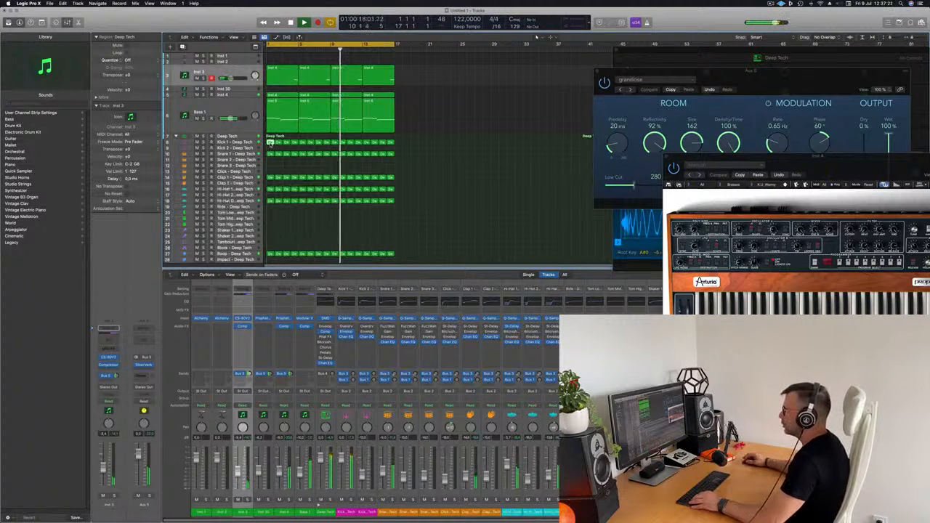
{"action": "left_click_drag", "start_coordinate": [270, 145], "coordinate": [275, 233]}
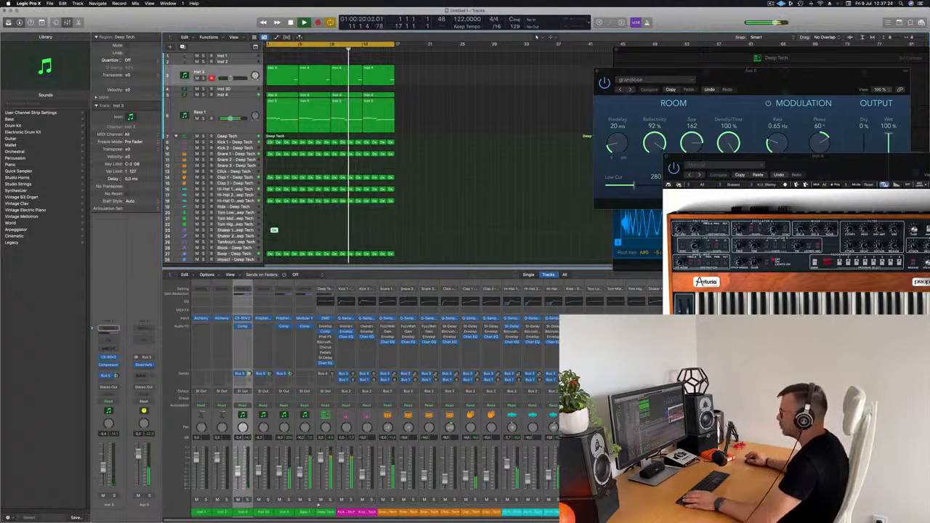
{"action": "left_click", "coordinate": [249, 229]}
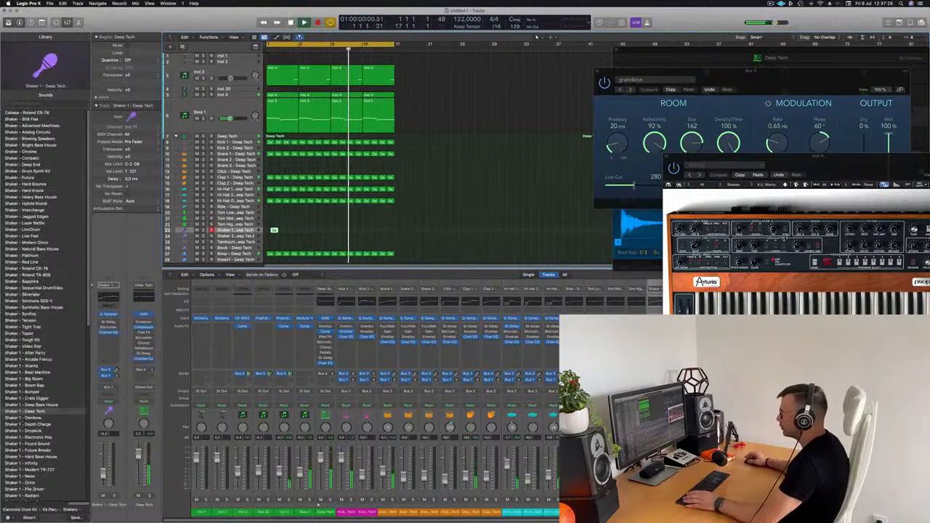
- Move the copied region from Shaker 1 down to the Shaker 2 track, starting exactly at bar 1, and audition it
{"action": "key", "text": "Return"}
{"action": "key", "text": "space"}
{"action": "key", "text": "super+Right"}
{"action": "key", "text": "super+Right"}
{"action": "key", "text": "super+Right"}
{"action": "key", "text": "super+Right"}
{"action": "key", "text": "super+Right"}
{"action": "key", "text": "super+Right"}
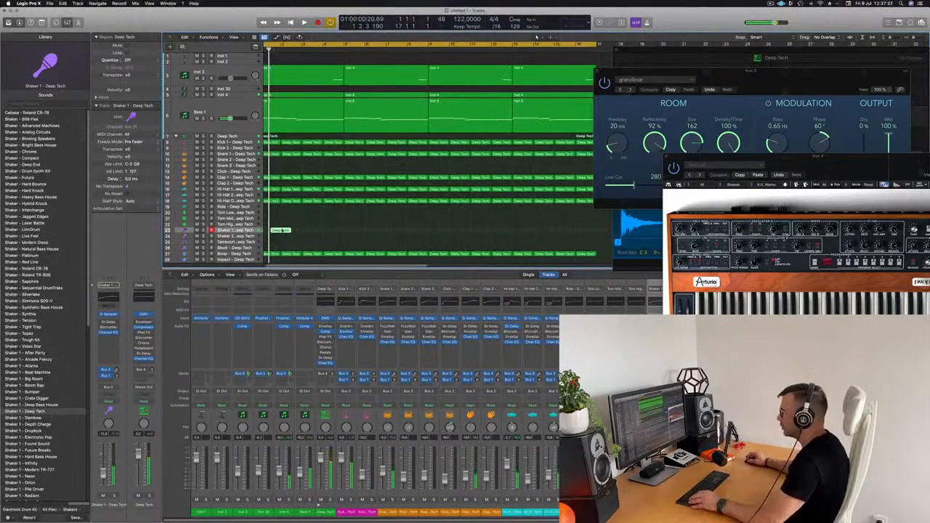
{"action": "left_click_drag", "start_coordinate": [282, 230], "coordinate": [279, 238]}
{"action": "scroll", "coordinate": [363, 220], "scroll_direction": "left", "scroll_amount": 1}
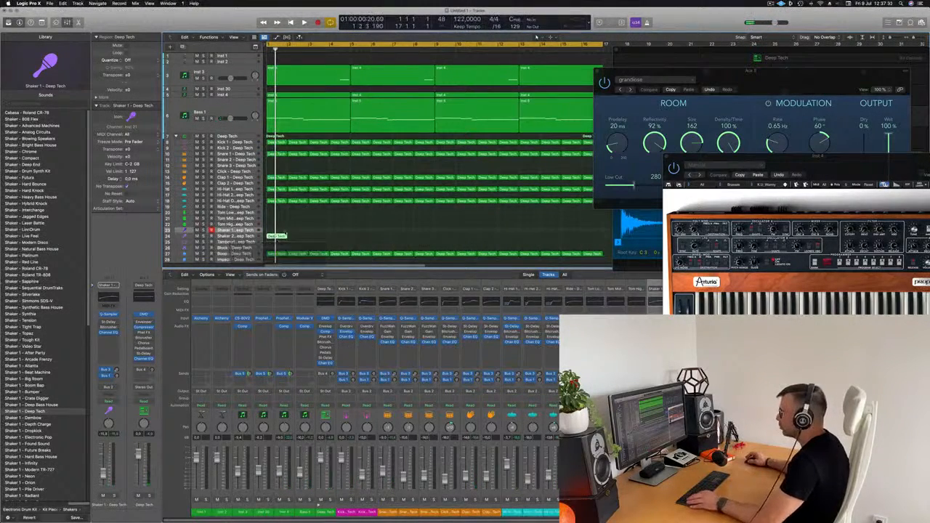
{"action": "key", "text": "space"}
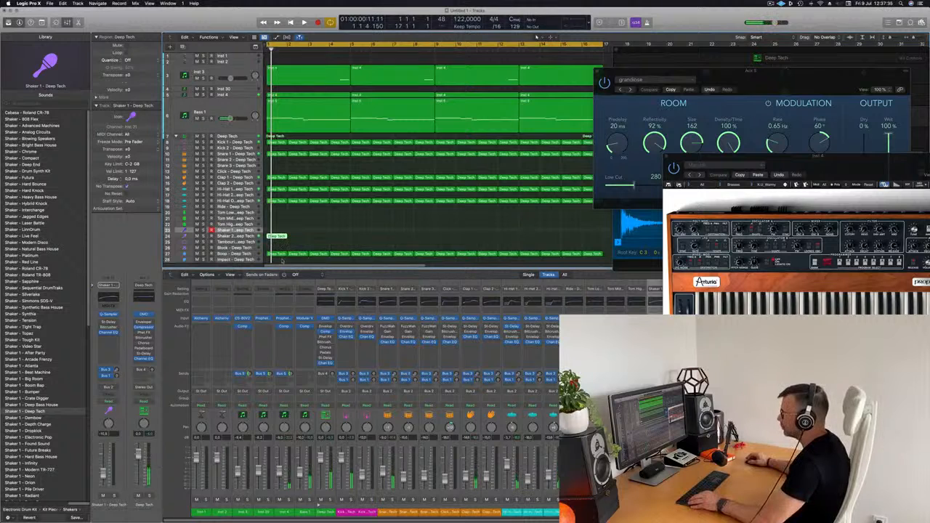
- Duplicate the shaker region's four notes in the Piano Roll until the bar holds 16 evenly spaced sixteenth notes
{"action": "key", "text": "p"}
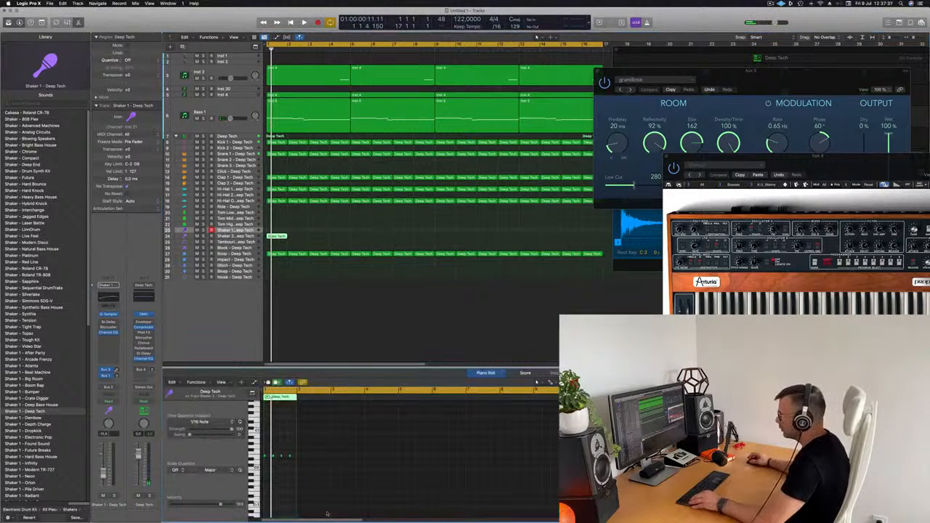
{"action": "scroll", "coordinate": [302, 472], "scroll_direction": "up", "scroll_amount": 5}
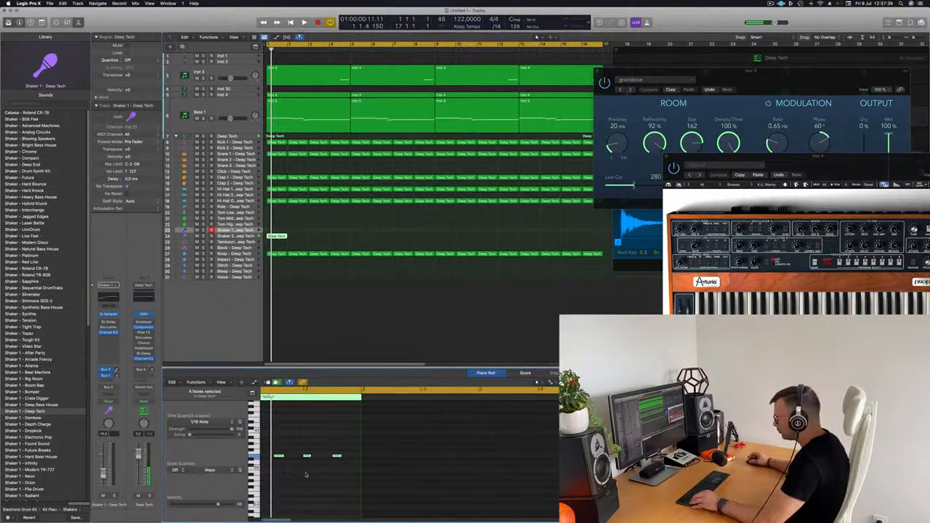
{"action": "scroll", "coordinate": [298, 466], "scroll_direction": "up", "scroll_amount": 5}
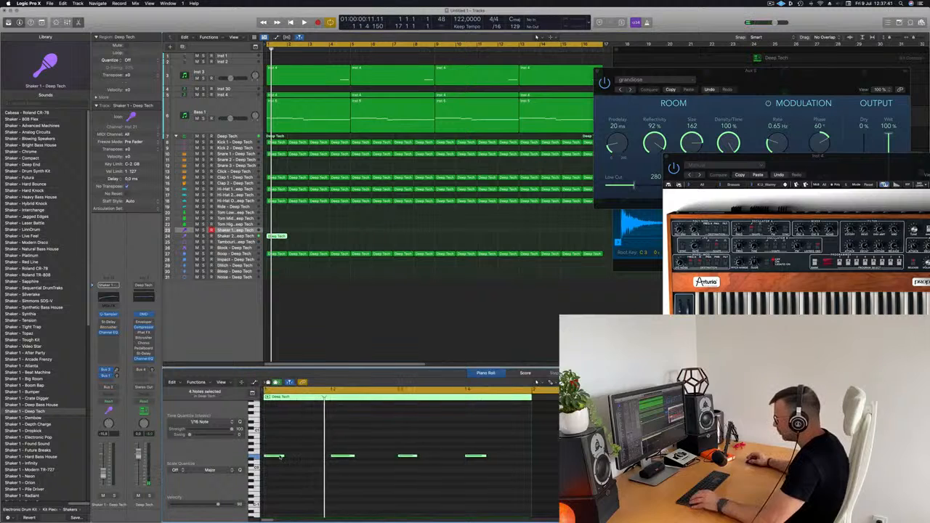
{"action": "left_click_drag", "start_coordinate": [282, 456], "coordinate": [290, 458]}
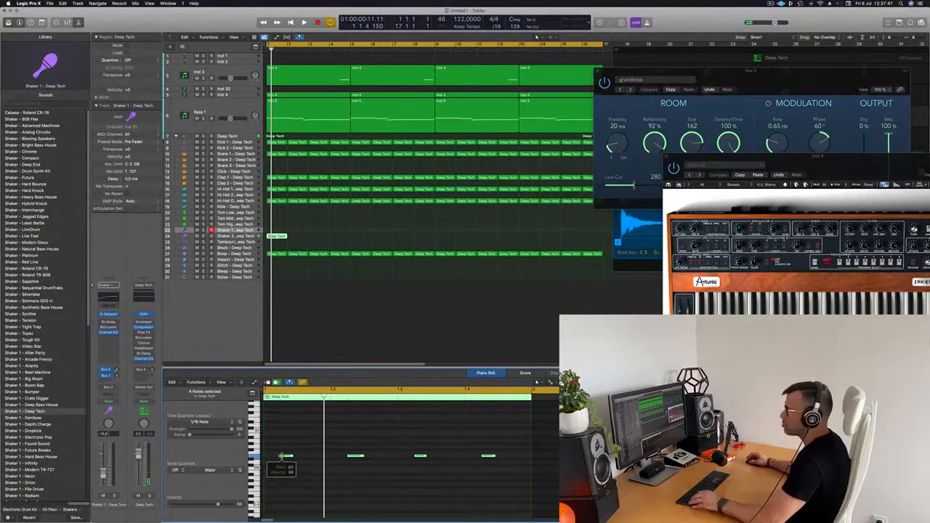
{"action": "left_click_drag", "start_coordinate": [284, 460], "coordinate": [277, 462]}
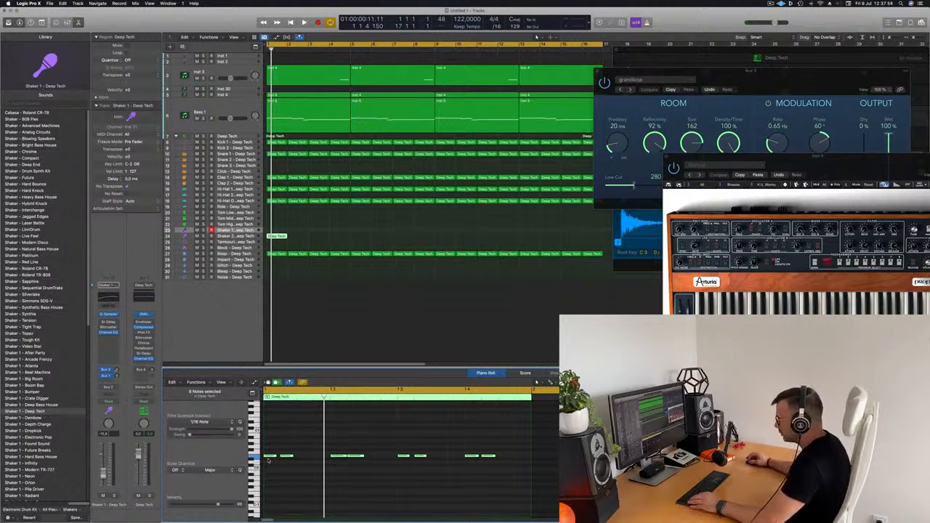
{"action": "left_click_drag", "start_coordinate": [273, 459], "coordinate": [306, 462]}
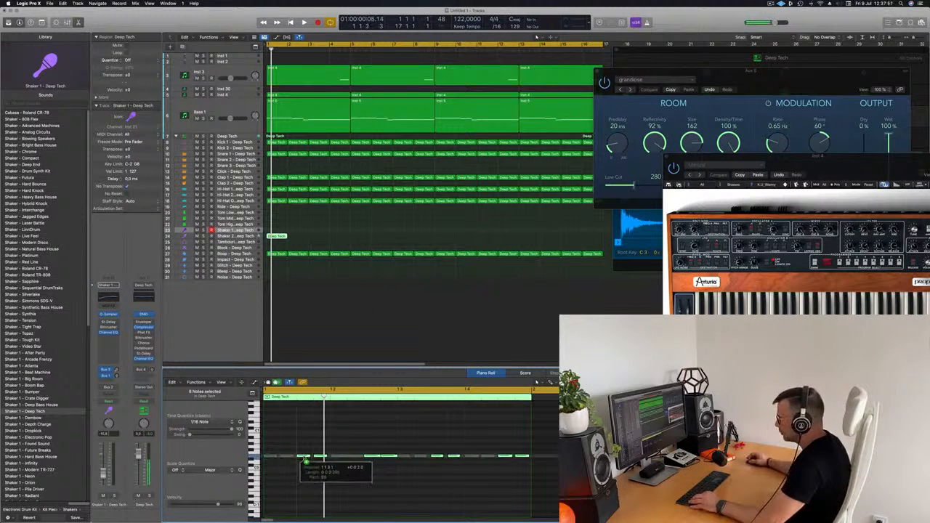
{"action": "left_click", "coordinate": [300, 483]}
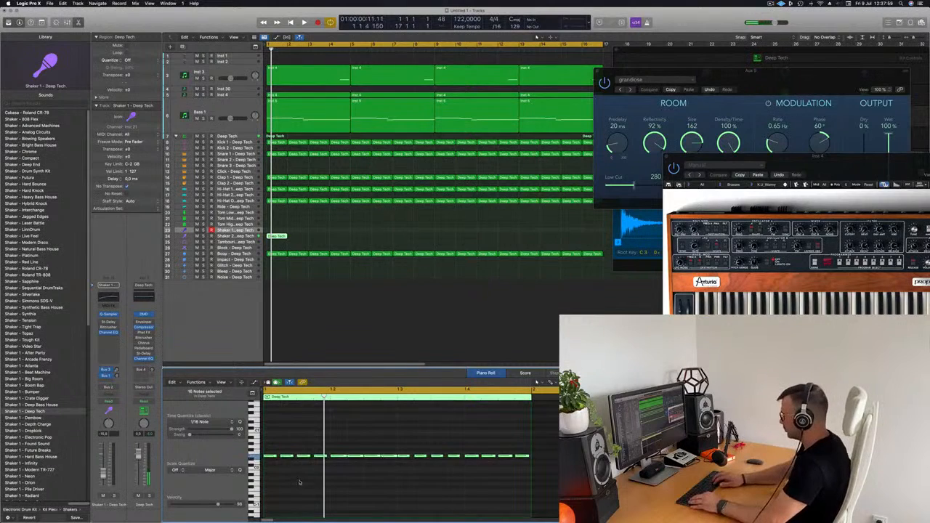
- Play back the sixteenth-note shaker pattern and select the Shaker 2 track
{"action": "key", "text": "alt+shift+Up"}
{"action": "key", "text": "alt+shift+Up"}
{"action": "key", "text": "space"}
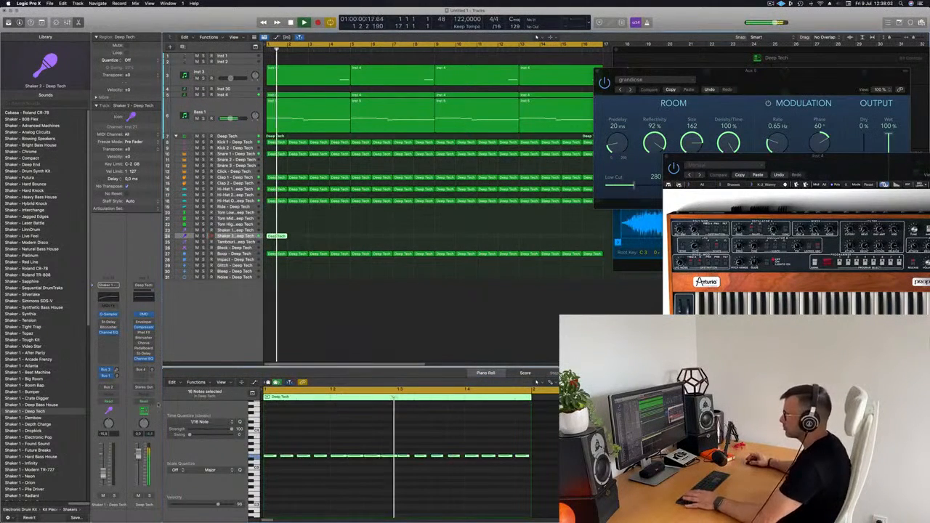
{"action": "key", "text": "Down"}
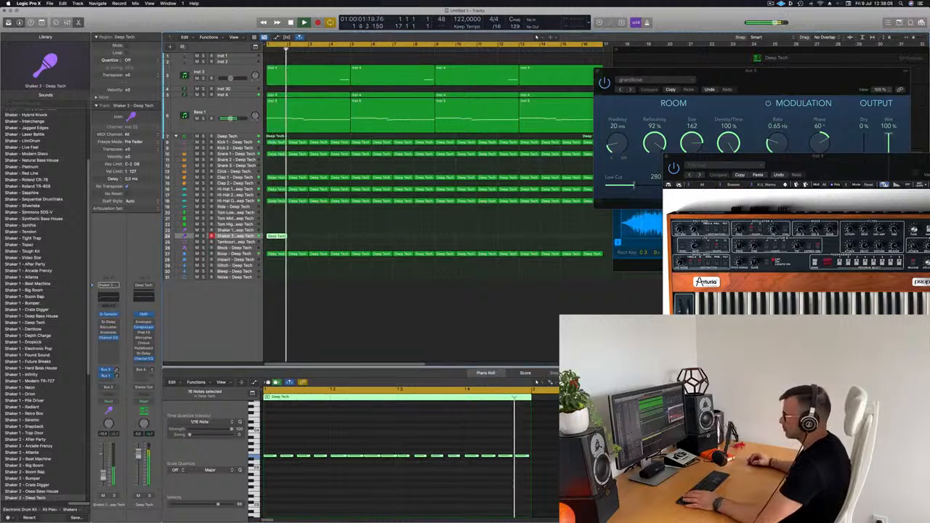
- Repeat the one-bar Shaker 2 region until it fills all 16 bars of the loop
{"action": "key", "text": "super+r"}
{"action": "key", "text": "super+r"}
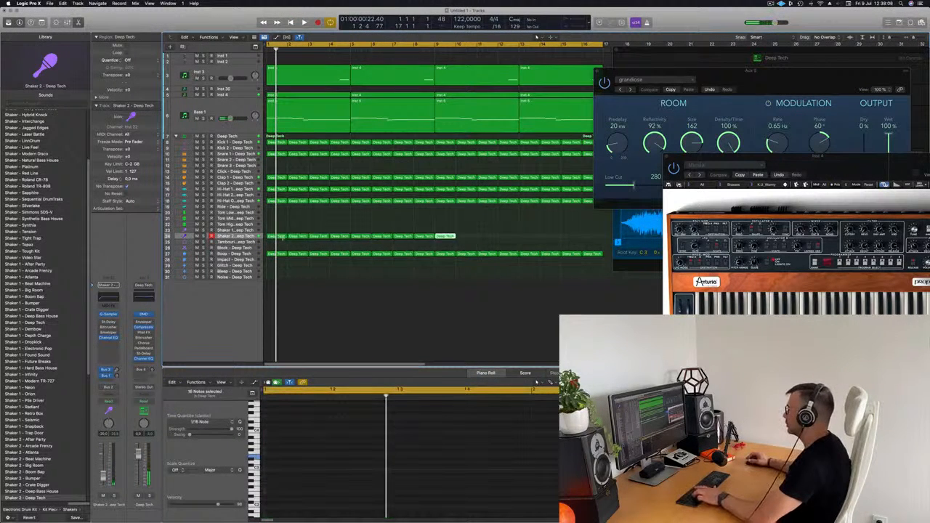
{"action": "key", "text": "super+r"}
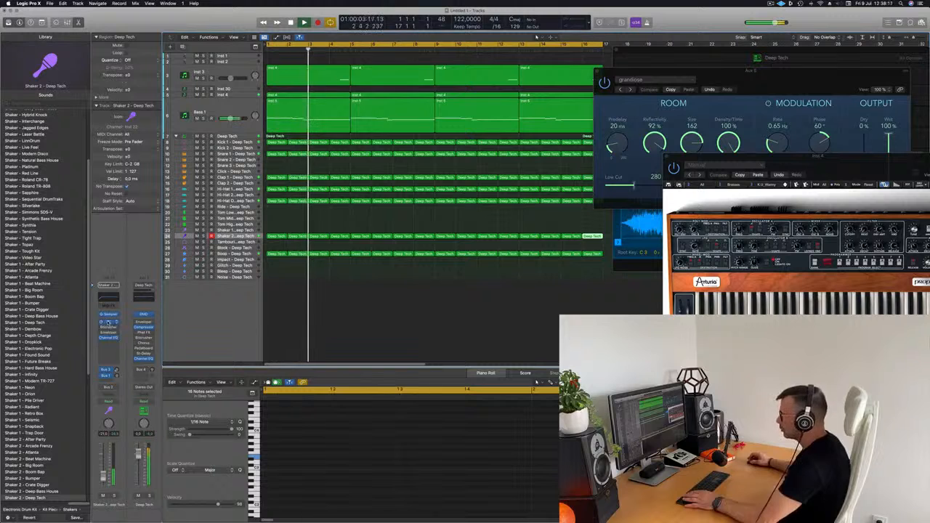
- Turn on Shaker 2's Stereo Delay with an output mix of 36% left and 32% right, and slightly lower the track's volume
{"action": "left_click", "coordinate": [109, 322]}
{"action": "left_click_drag", "start_coordinate": [429, 92], "coordinate": [427, 91]}
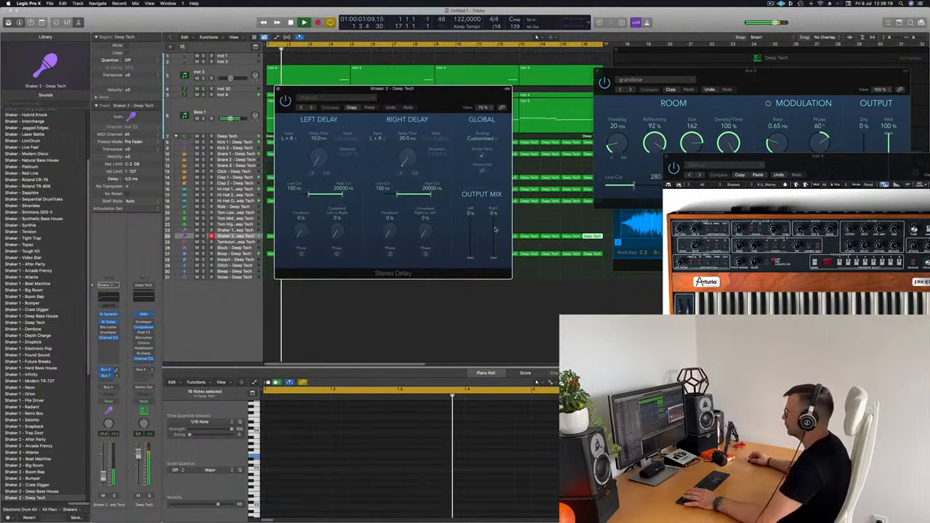
{"action": "left_click_drag", "start_coordinate": [494, 257], "coordinate": [493, 247]}
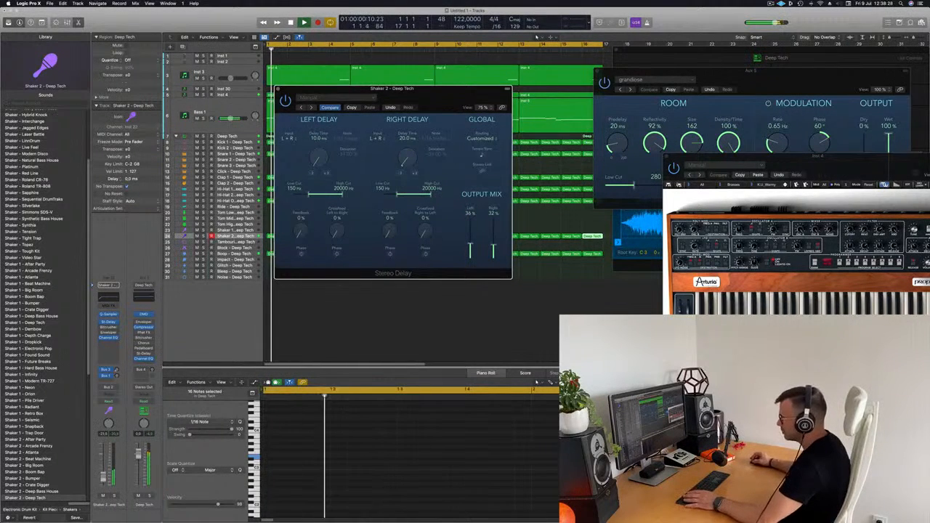
{"action": "left_click_drag", "start_coordinate": [102, 476], "coordinate": [103, 479]}
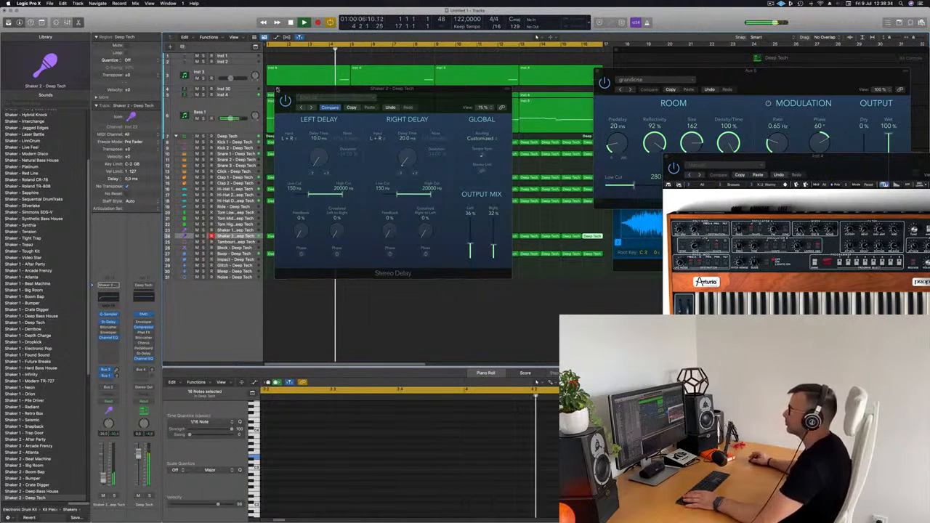
{"action": "left_click", "coordinate": [278, 89]}
{"action": "key", "text": "Return"}
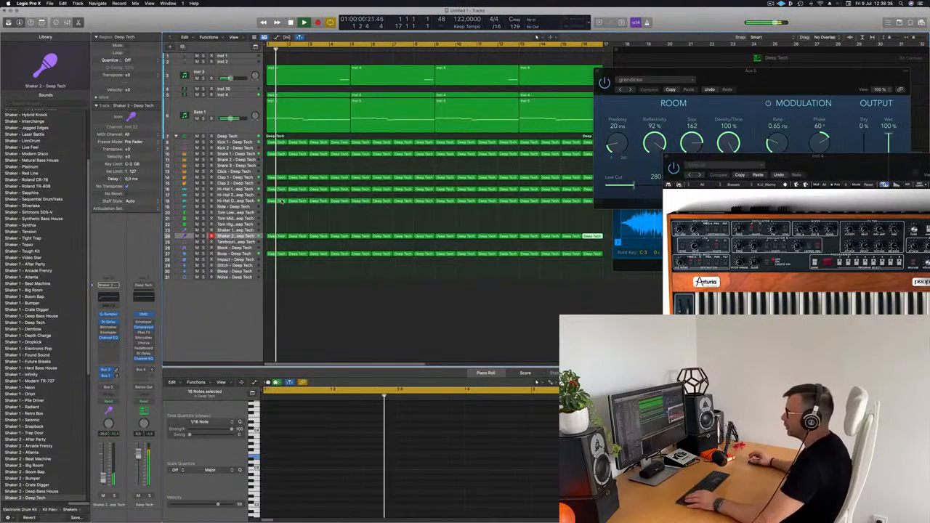
{"action": "key", "text": "Return"}
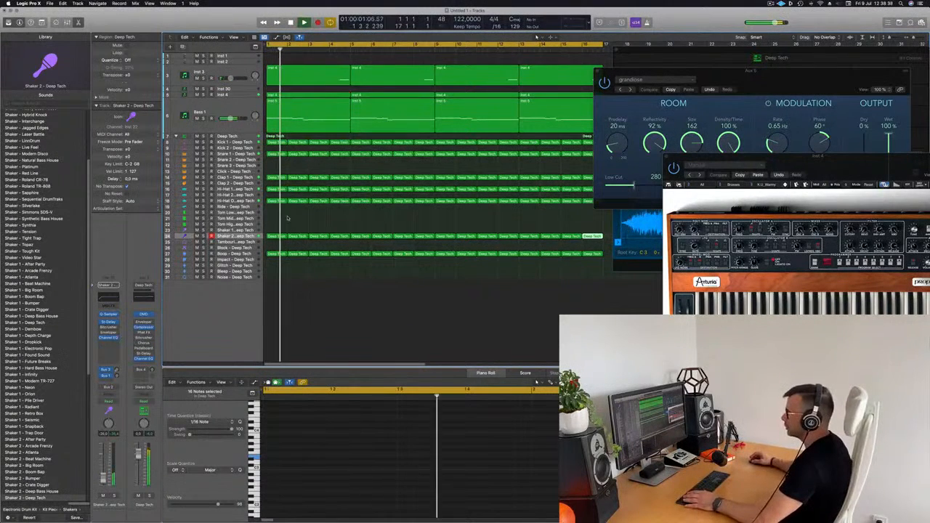
- Copy the first region of the Boop track onto the Block track at bar 1 and show its note in the Piano Roll
{"action": "left_click", "coordinate": [274, 254]}
{"action": "left_click_drag", "start_coordinate": [276, 256], "coordinate": [278, 249]}
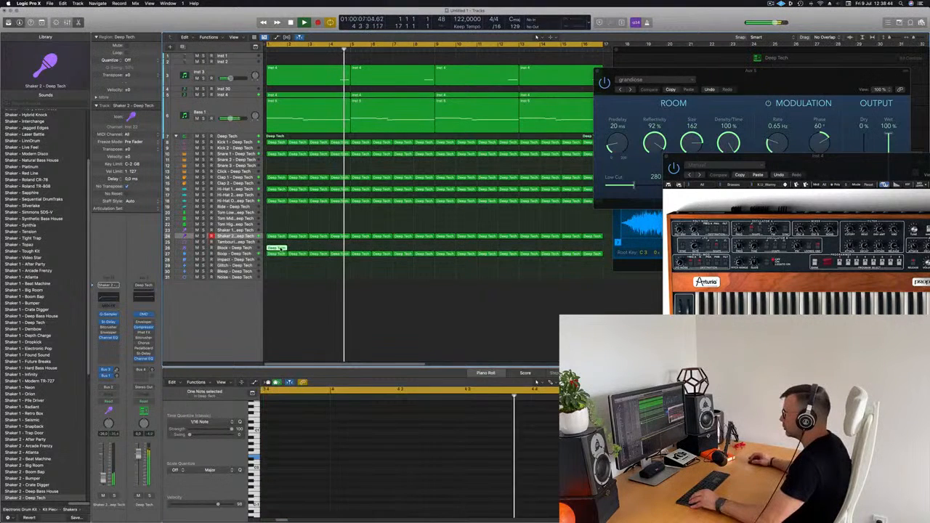
{"action": "key", "text": "p"}
{"action": "key", "text": "p"}
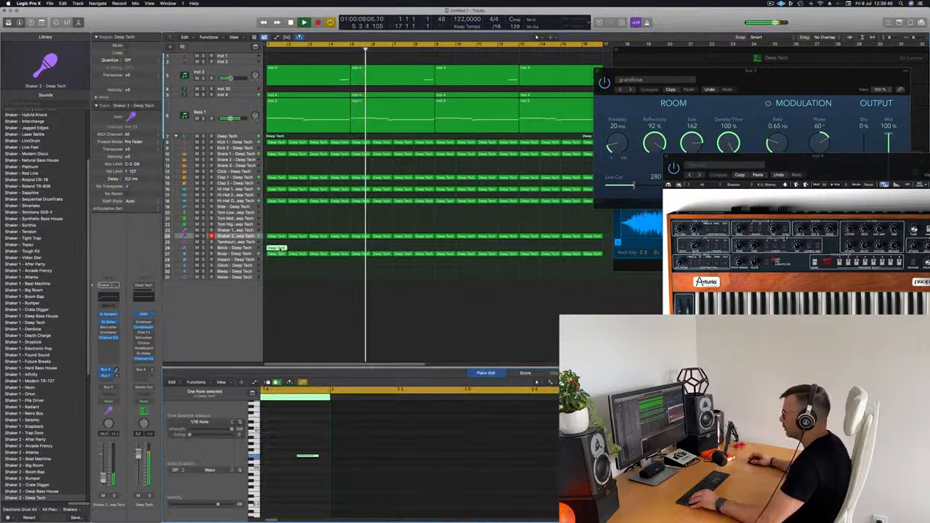
- Try to transpose the Block region's note up an octave
{"action": "left_click_drag", "start_coordinate": [299, 431], "coordinate": [324, 489]}
{"action": "key", "text": "alt+shift+Up"}
{"action": "key", "text": "alt+shift+Up"}
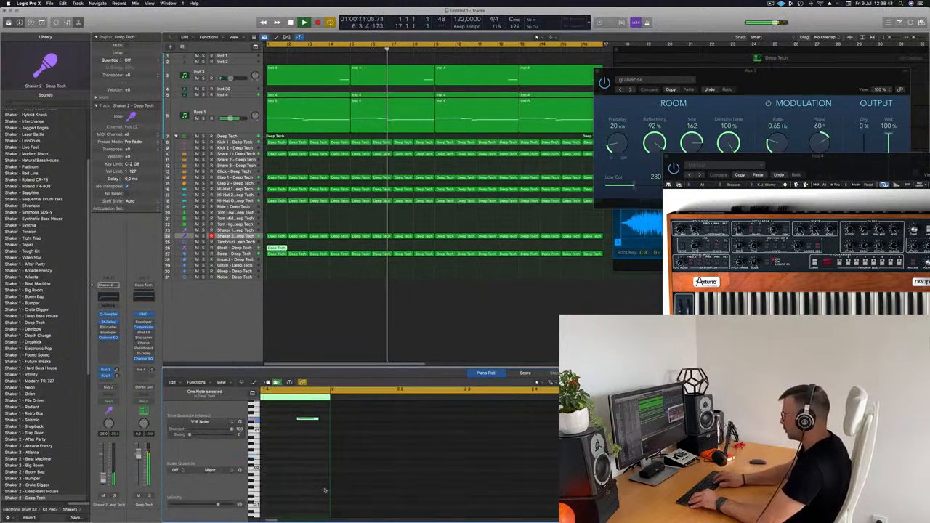
{"action": "key", "text": "Return"}
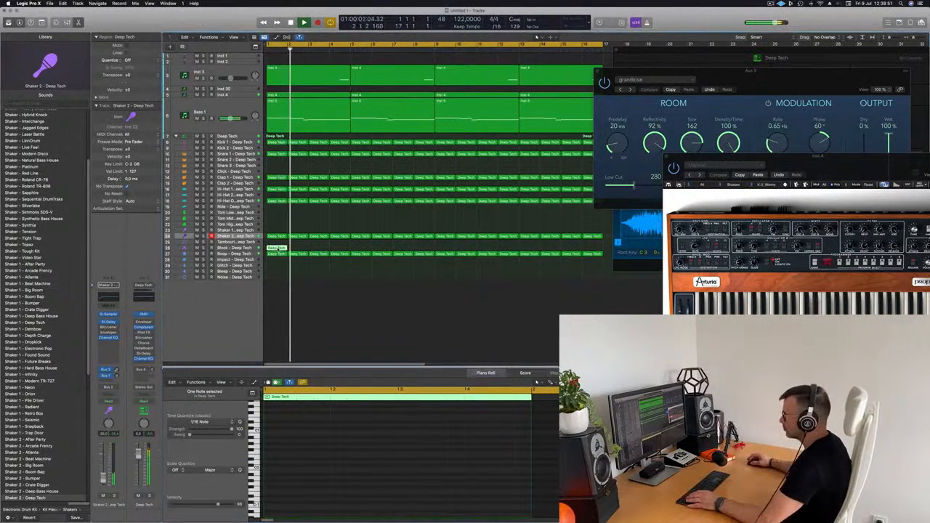
- Reopen the Block region's notes and move its single note ten sixteenths earlier, to beat 2 of the bar
{"action": "double_click", "coordinate": [277, 248]}
{"action": "double_click", "coordinate": [278, 249]}
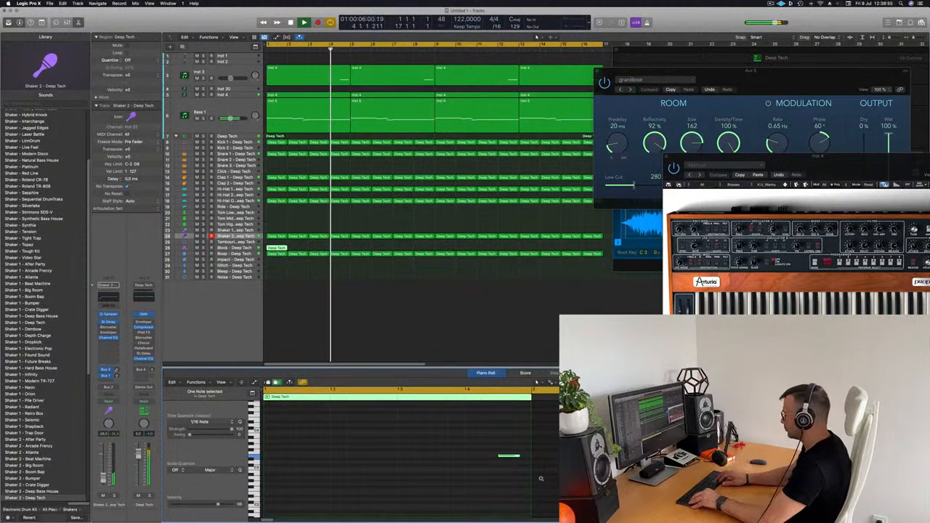
{"action": "key", "text": "alt+Left"}
{"action": "key", "text": "alt+Left"}
{"action": "key", "text": "alt+Left"}
{"action": "key", "text": "alt+Left"}
{"action": "key", "text": "alt+Left"}
{"action": "key", "text": "alt+Left"}
{"action": "key", "text": "alt+Left"}
{"action": "key", "text": "alt+Left"}
{"action": "key", "text": "alt+Left"}
{"action": "key", "text": "alt+Left"}
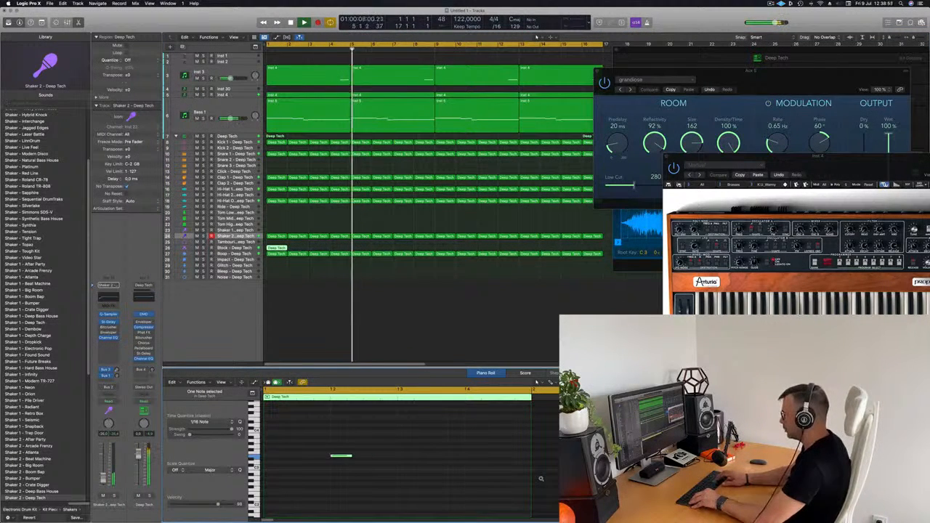
{"action": "key", "text": "Return"}
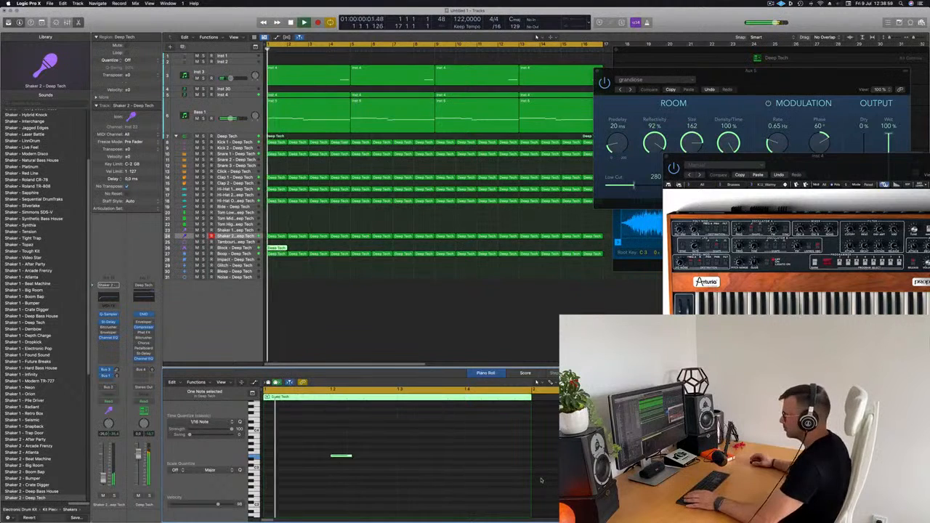
- Duplicate the Block note twice at the same pitch, on beat 3 and on the last sixteenth before beat 4
{"action": "left_click_drag", "start_coordinate": [329, 447], "coordinate": [385, 495]}
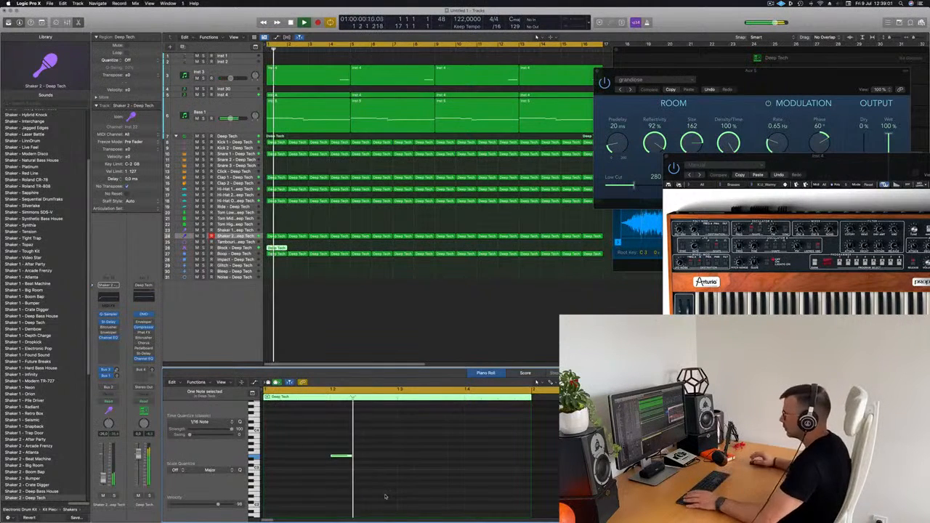
{"action": "left_click_drag", "start_coordinate": [341, 458], "coordinate": [454, 459]}
{"action": "key", "text": "super+Left"}
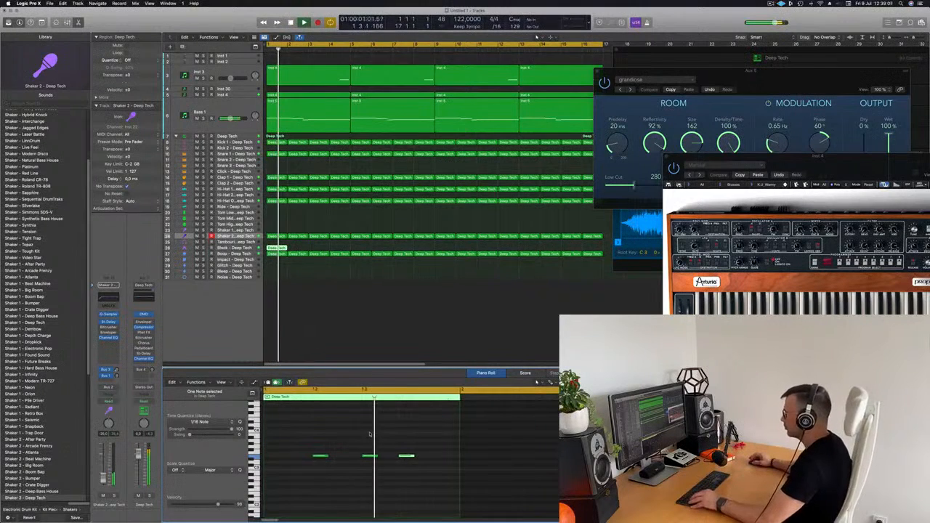
- Select the Block track and repeat its one-bar region through bar 16
{"action": "left_click", "coordinate": [220, 247]}
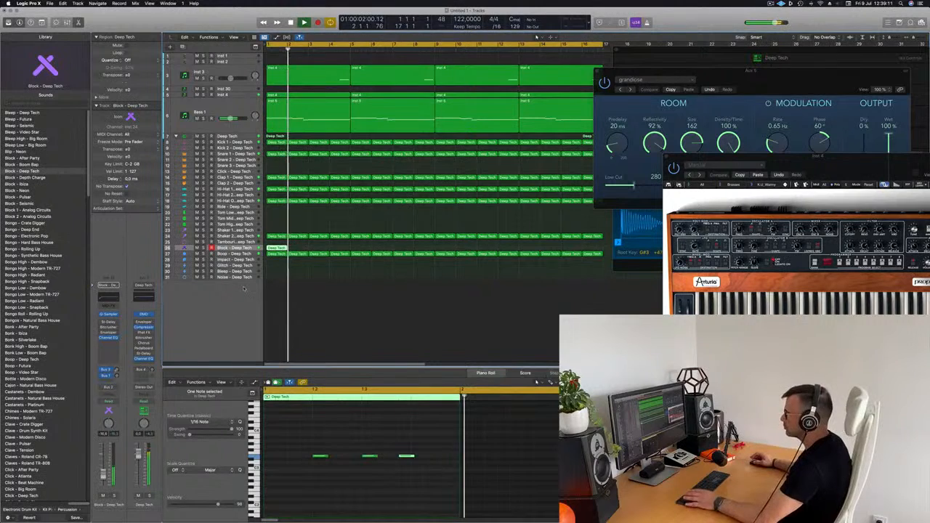
{"action": "key", "text": "super+r"}
{"action": "key", "text": "super+r"}
{"action": "key", "text": "super+r"}
{"action": "key", "text": "super+r"}
{"action": "key", "text": "super+r"}
{"action": "key", "text": "super+r"}
{"action": "key", "text": "super+r"}
{"action": "key", "text": "super+r"}
{"action": "key", "text": "super+r"}
{"action": "key", "text": "super+r"}
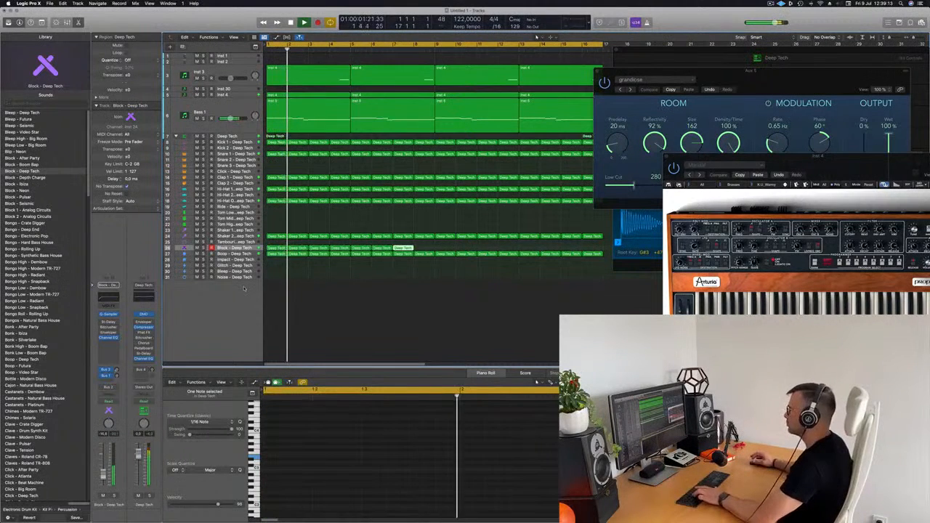
{"action": "key", "text": "super+r"}
{"action": "key", "text": "super+r"}
{"action": "key", "text": "super+r"}
{"action": "key", "text": "super+r"}
{"action": "key", "text": "super+r"}
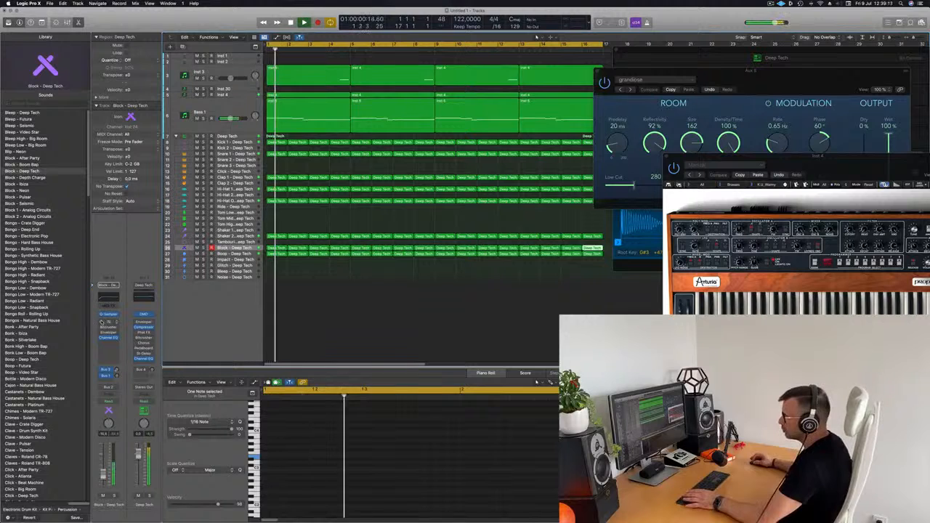
- Turn on the Block track's Stereo Delay and load the 1/8 Note Dotted preset
{"action": "left_click", "coordinate": [107, 322]}
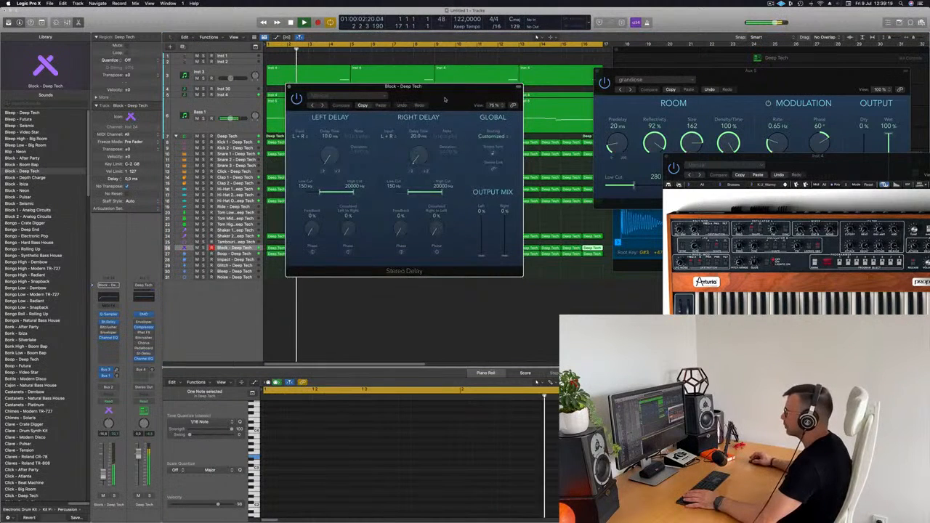
{"action": "left_click_drag", "start_coordinate": [466, 88], "coordinate": [455, 90]}
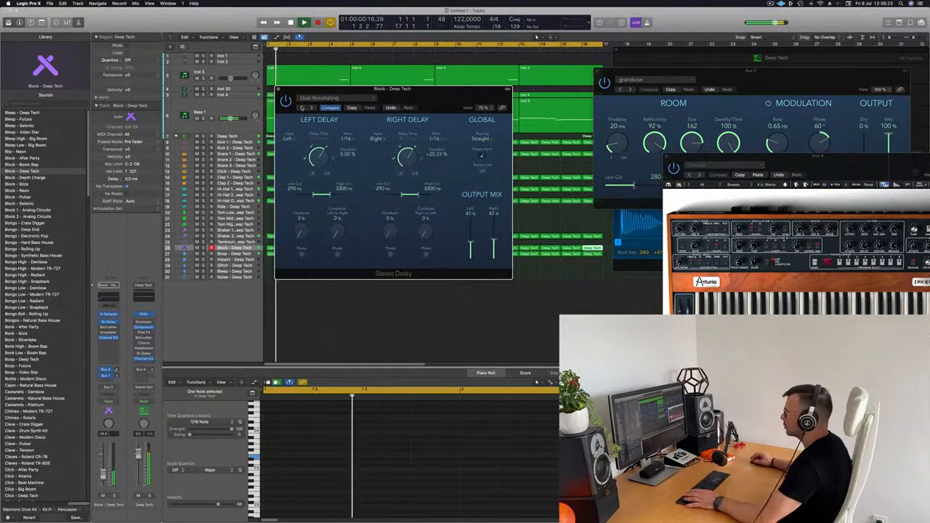
{"action": "left_click", "coordinate": [317, 98]}
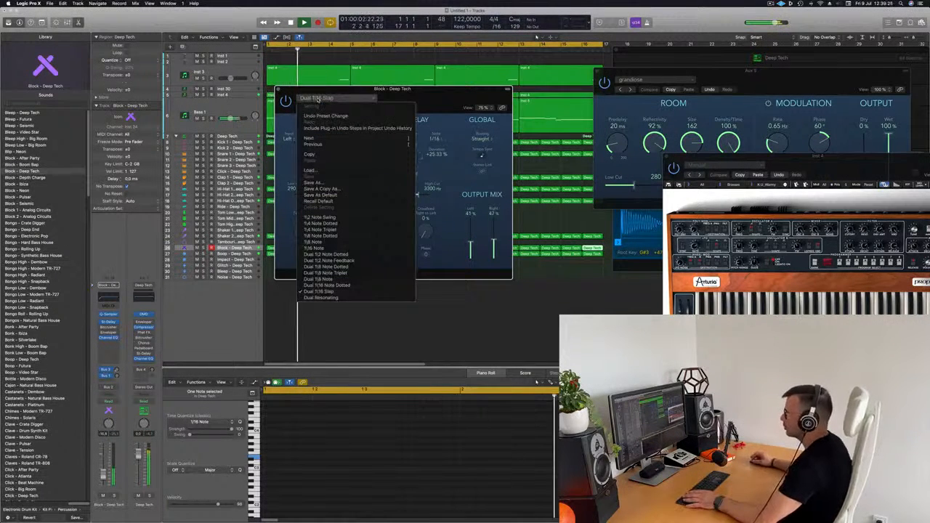
{"action": "left_click", "coordinate": [321, 235]}
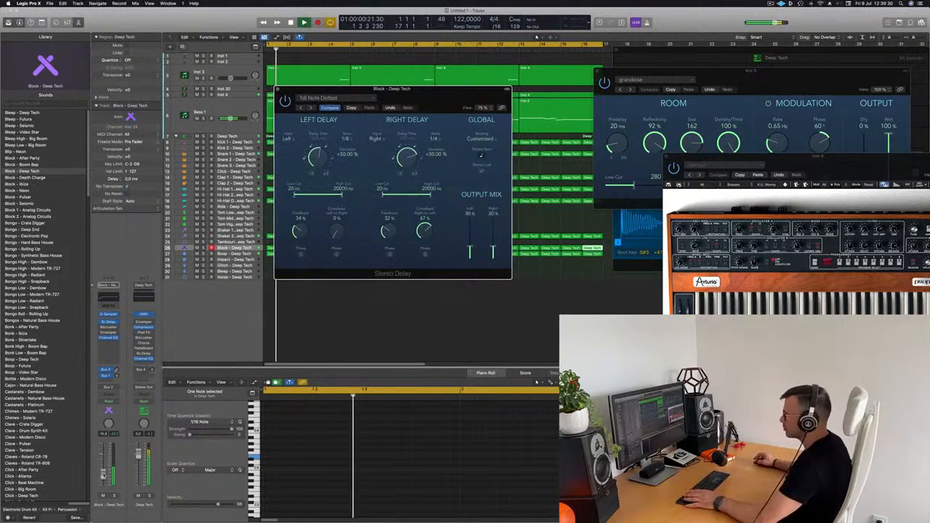
{"action": "left_click", "coordinate": [523, 253]}
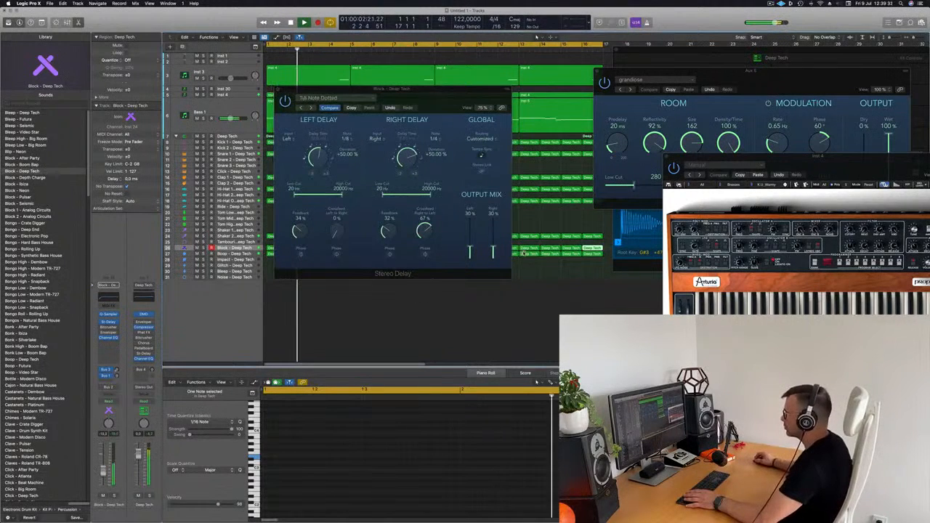
{"action": "left_click_drag", "start_coordinate": [333, 92], "coordinate": [339, 144]}
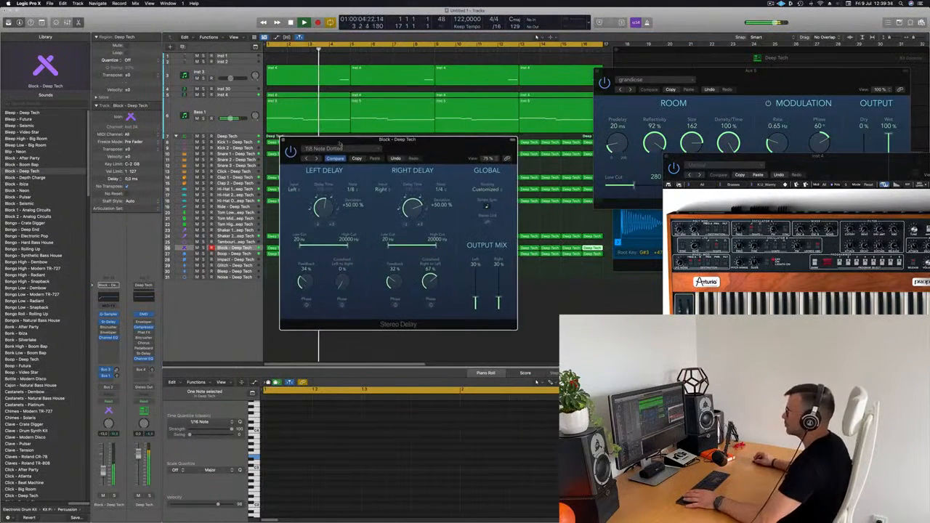
{"action": "left_click", "coordinate": [283, 139]}
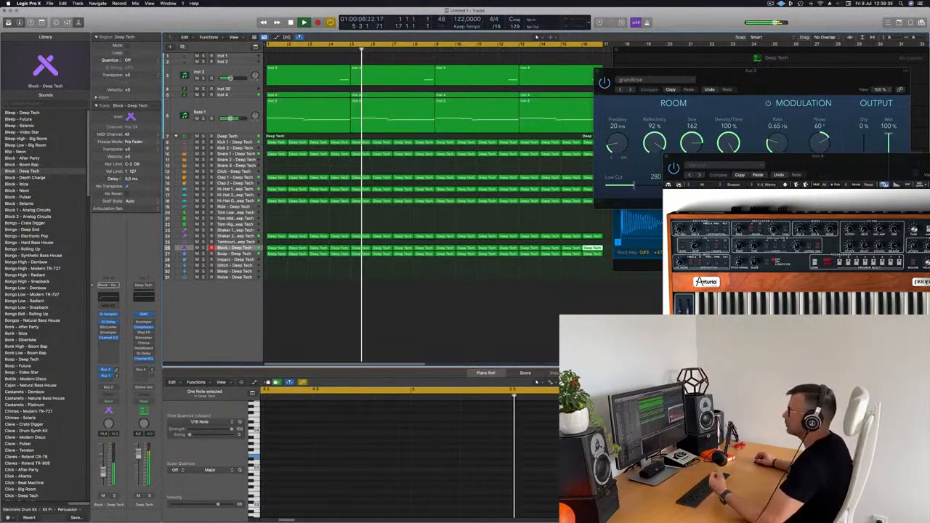
- Insert a stereo Compressor on the Shaker 2 track below its Channel EQ
{"action": "scroll", "coordinate": [333, 330], "scroll_direction": "right", "scroll_amount": 2}
{"action": "scroll", "coordinate": [346, 320], "scroll_direction": "down", "scroll_amount": 3}
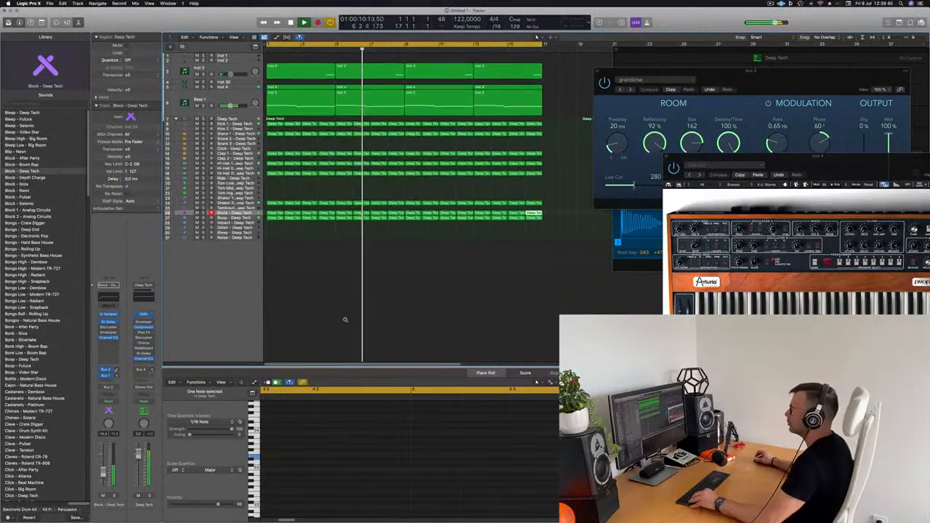
{"action": "key", "text": "Return"}
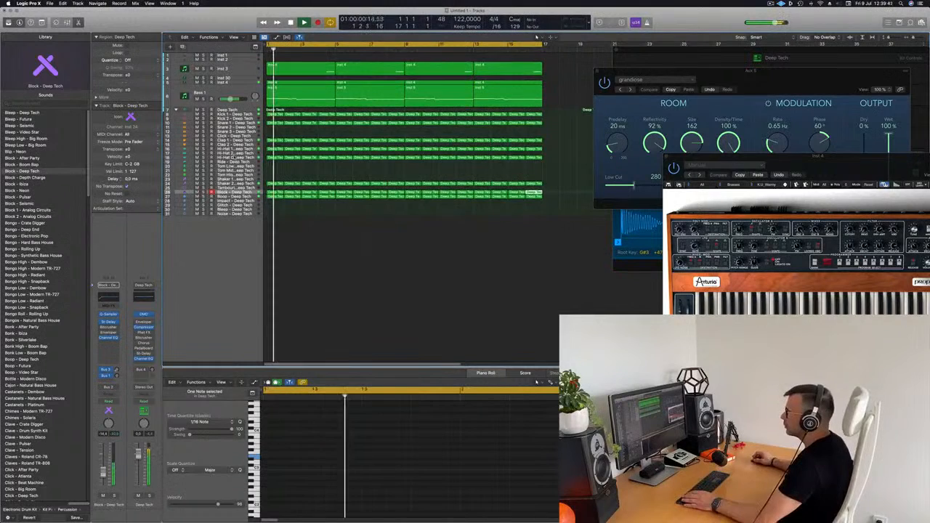
{"action": "left_click", "coordinate": [232, 184]}
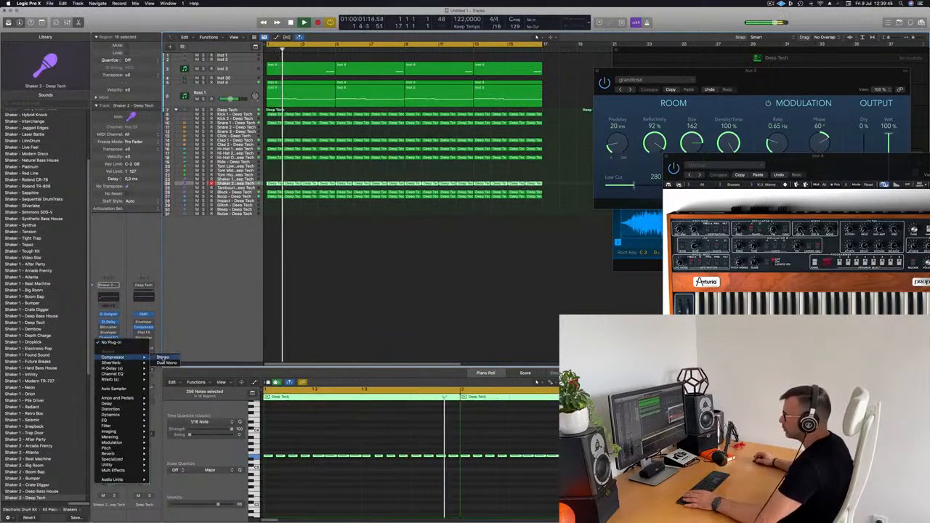
- Show the Mixer and check the Shaker 2 track's Compressor settings and level
{"action": "key", "text": "x"}
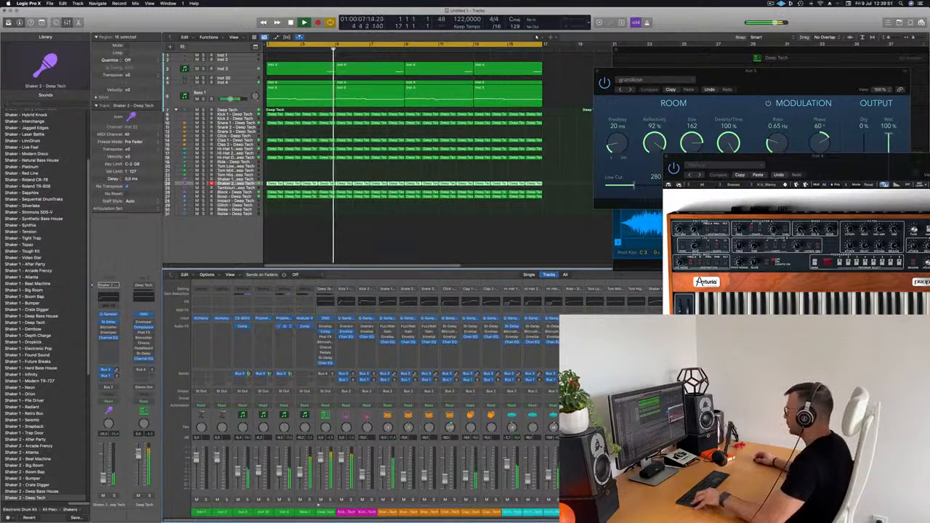
{"action": "left_click_drag", "start_coordinate": [838, 163], "coordinate": [705, 48]}
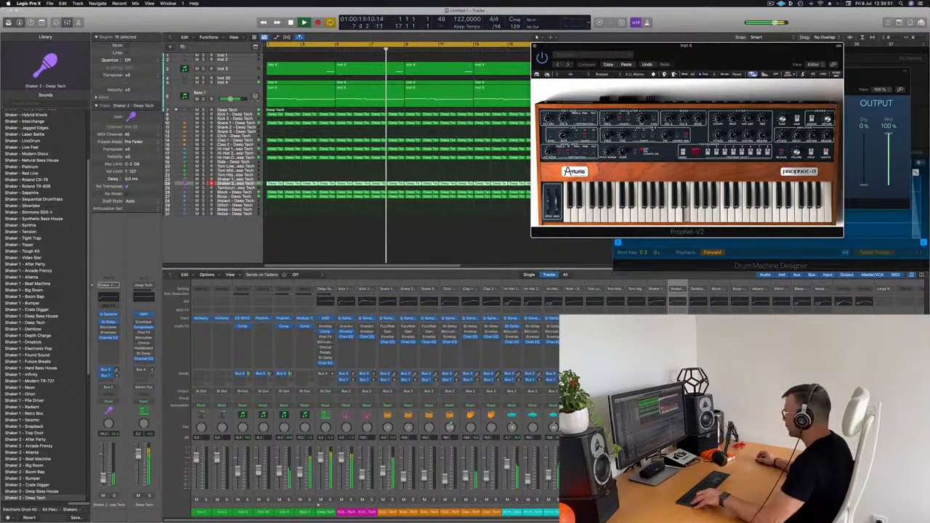
{"action": "left_click", "coordinate": [109, 343]}
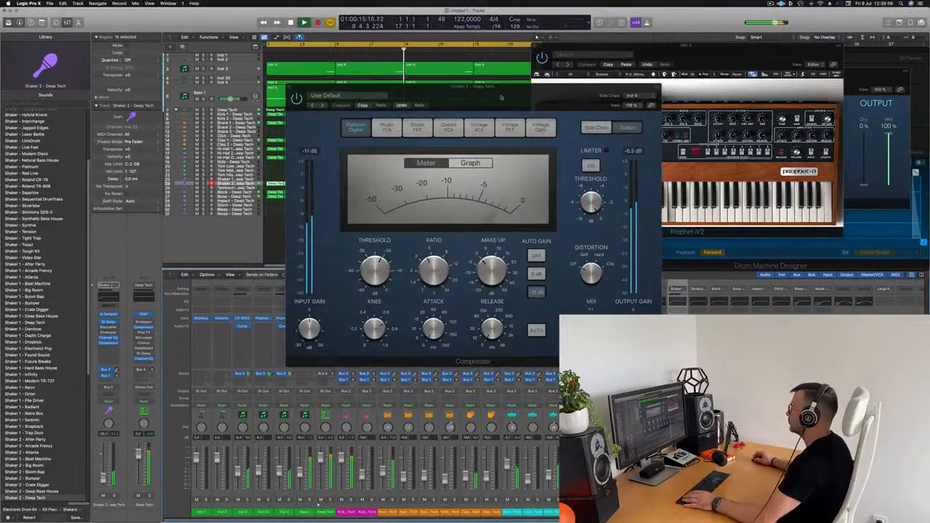
{"action": "left_click_drag", "start_coordinate": [501, 96], "coordinate": [589, 106]}
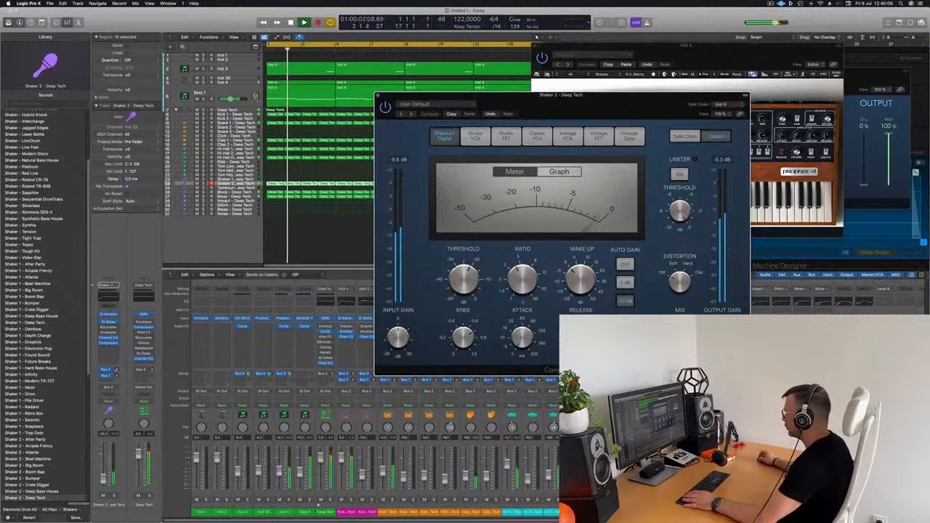
{"action": "left_click", "coordinate": [103, 477]}
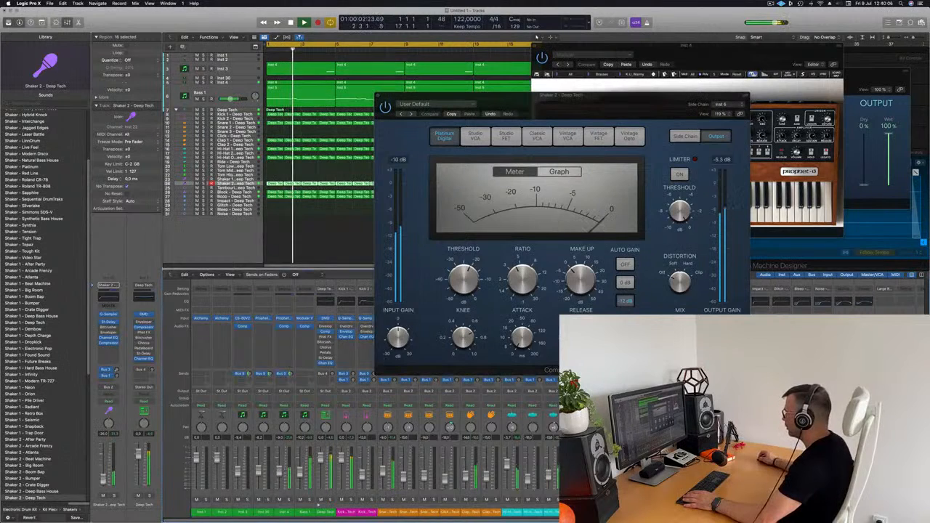
{"action": "left_click", "coordinate": [377, 97]}
- Close the Prophet-V2 synth window and select the Inst 30 track
{"action": "left_click", "coordinate": [535, 47]}
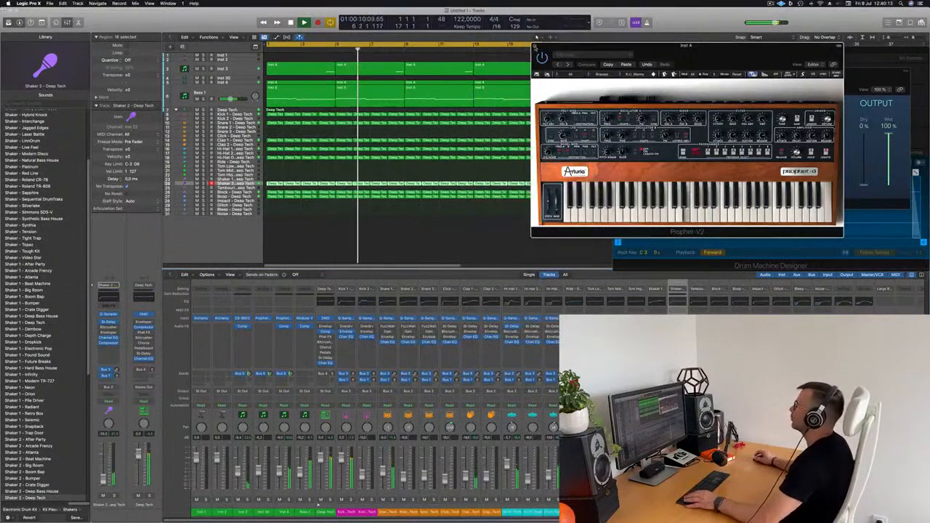
{"action": "left_click", "coordinate": [536, 46]}
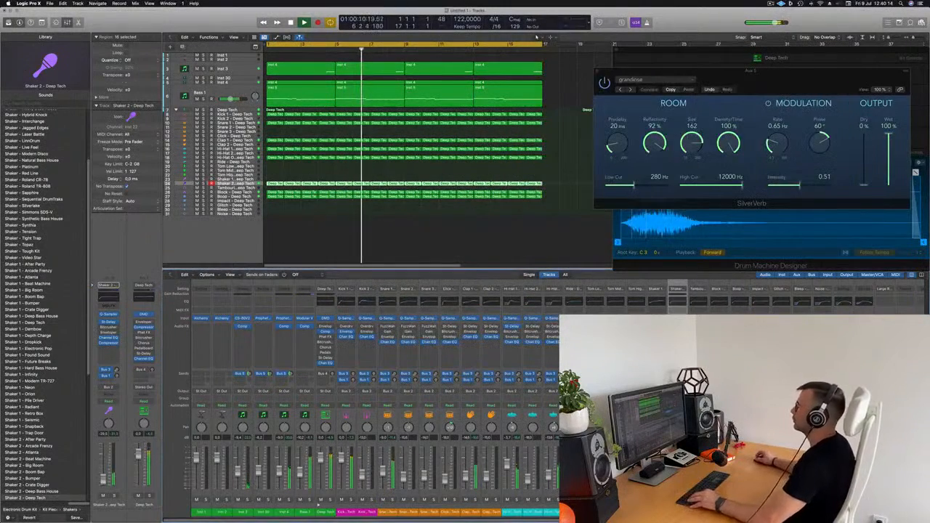
{"action": "left_click", "coordinate": [243, 73]}
{"action": "left_click", "coordinate": [244, 78]}
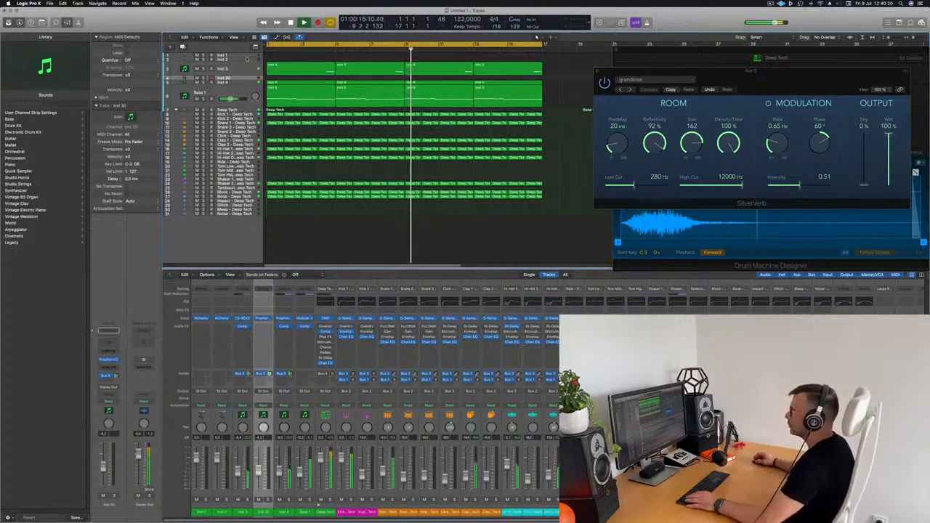
- Select the Inst 2 track and enlarge it with Track Zoom and a taller track height, restarting playback from the beginning
{"action": "left_click", "coordinate": [244, 59]}
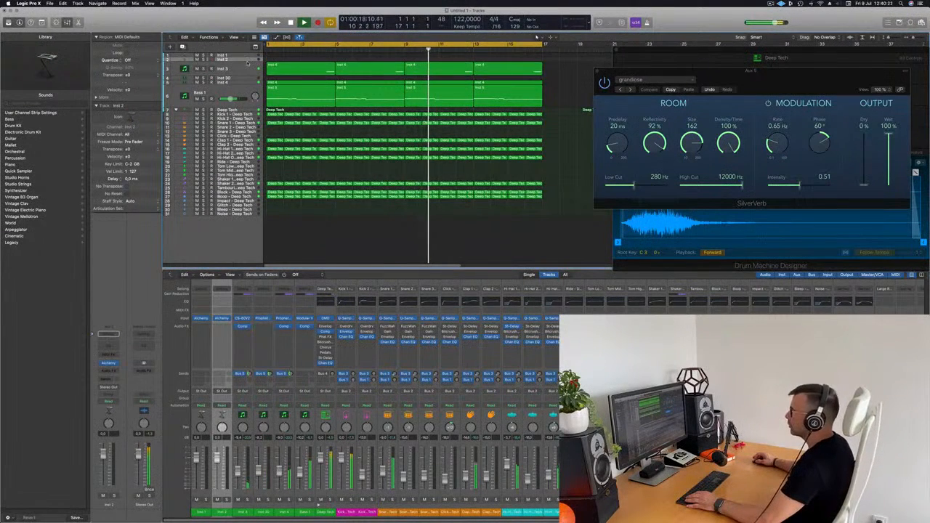
{"action": "left_click", "coordinate": [247, 67]}
{"action": "left_click", "coordinate": [244, 60]}
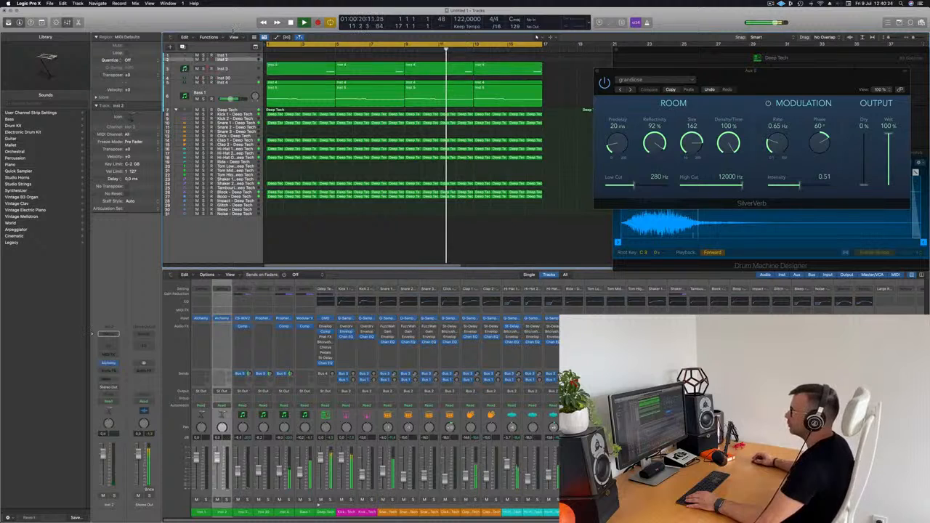
{"action": "key", "text": "ctrl+alt+super+t"}
{"action": "left_click", "coordinate": [103, 41]}
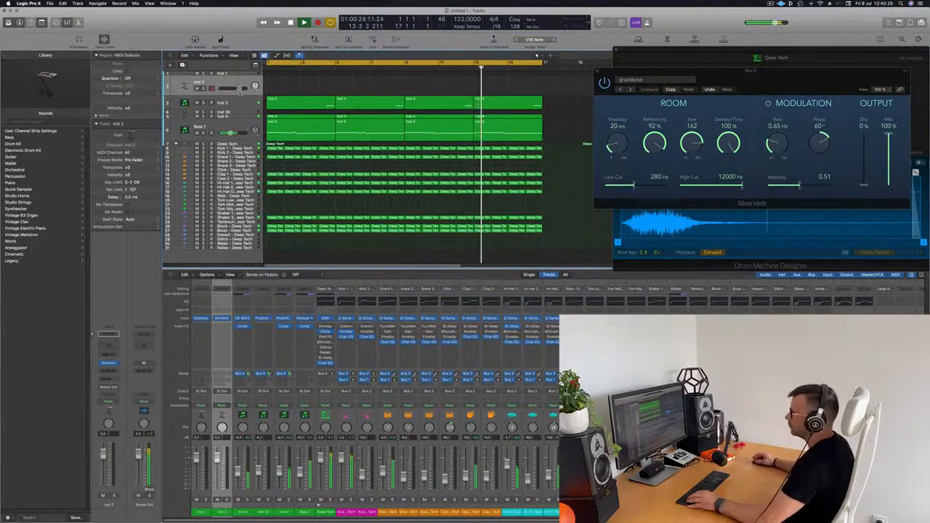
{"action": "left_click_drag", "start_coordinate": [240, 93], "coordinate": [240, 135]}
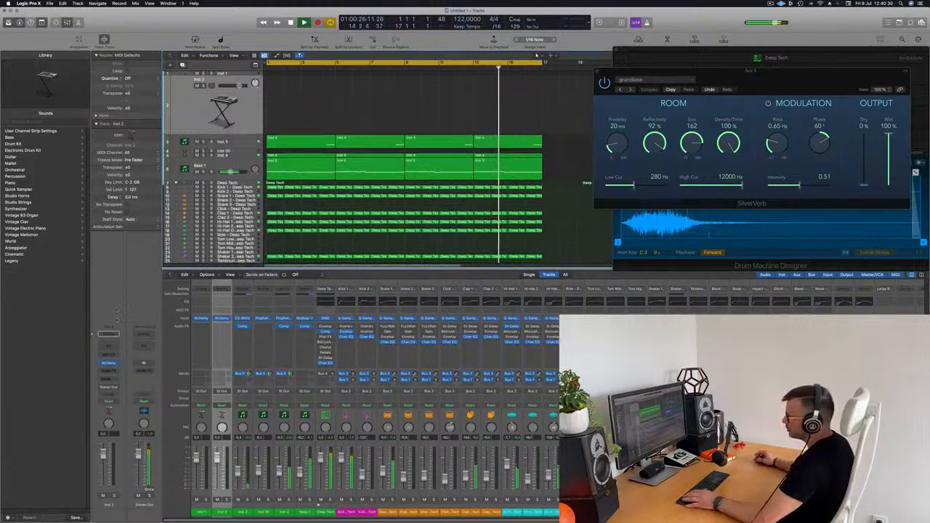
{"action": "key", "text": "Return"}
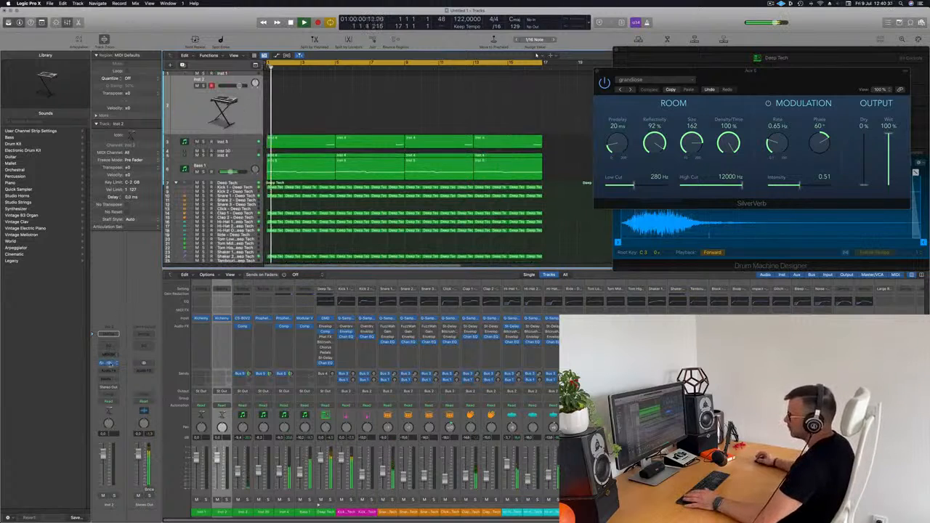
- Replace the Alchemy instrument on the Inst 2 track with Arturia's CS-80V2 in stereo
{"action": "left_click", "coordinate": [107, 363]}
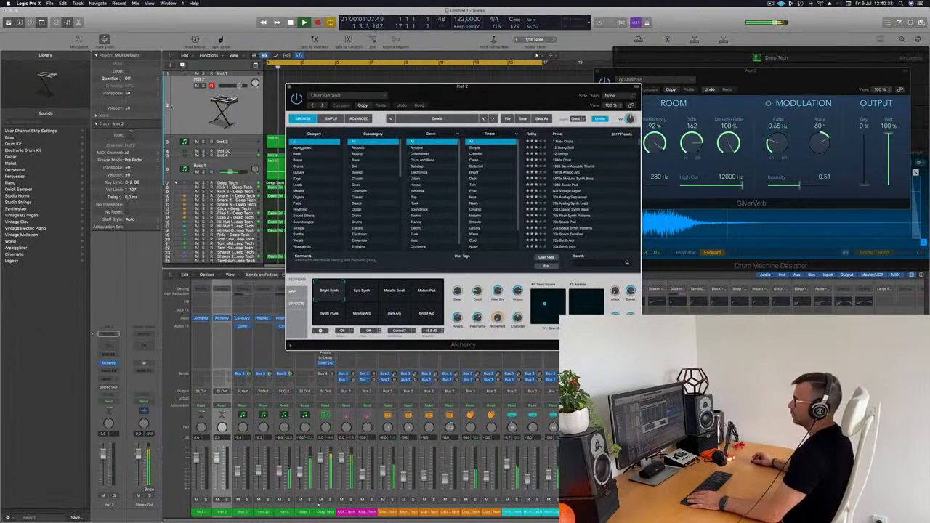
{"action": "key", "text": "Return"}
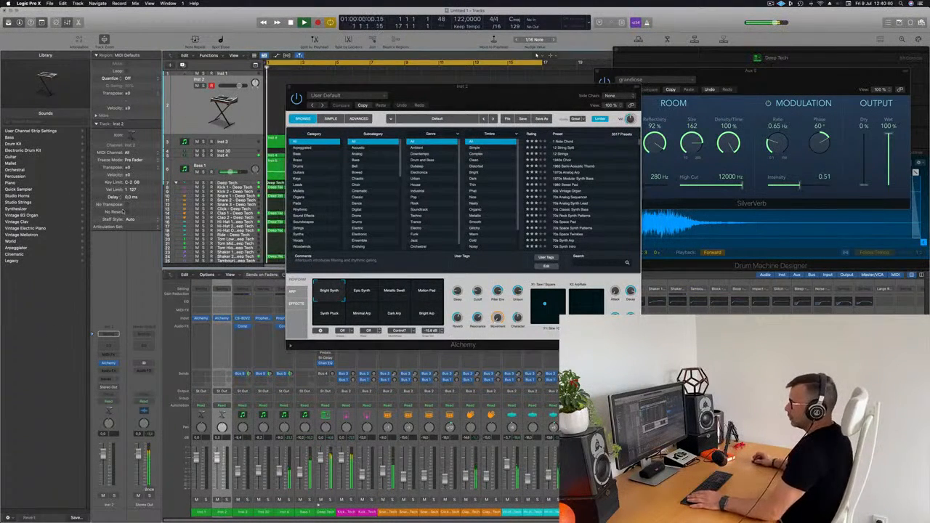
{"action": "left_click", "coordinate": [115, 363]}
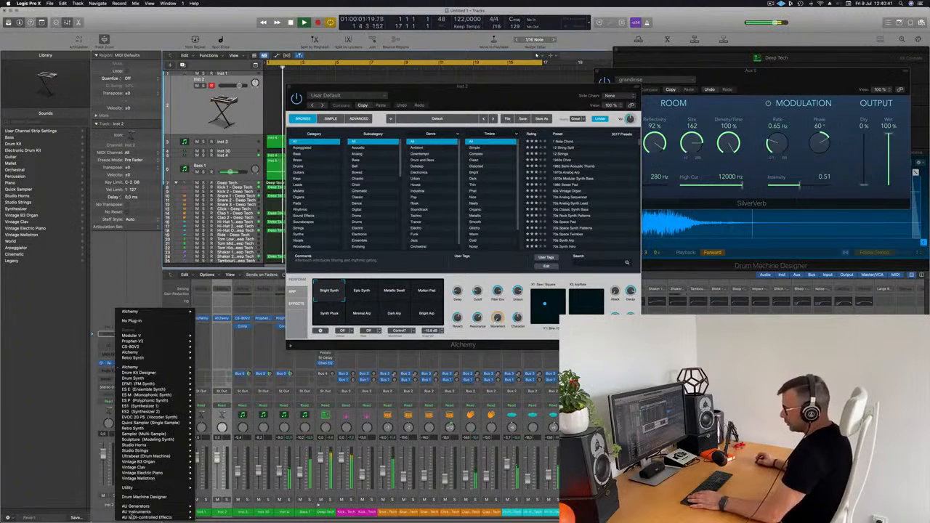
{"action": "mouse_move", "coordinate": [134, 511]}
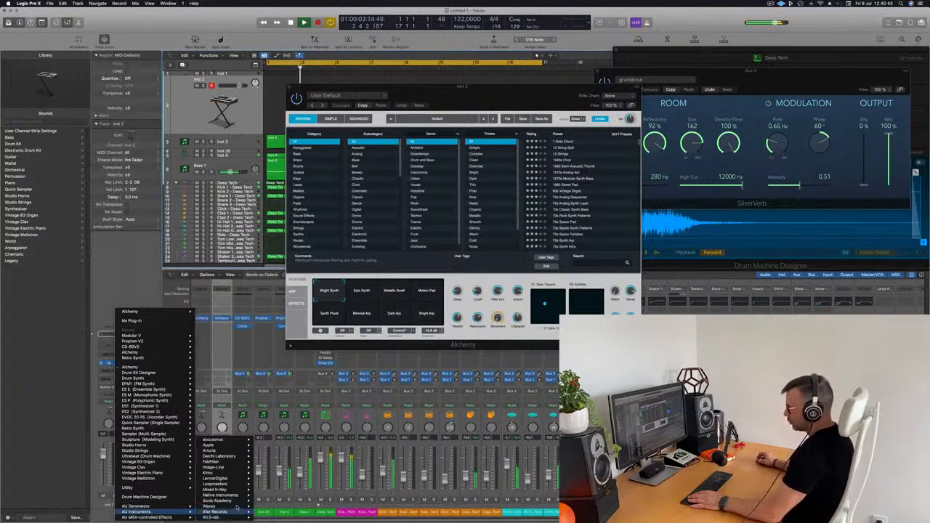
{"action": "mouse_move", "coordinate": [237, 506]}
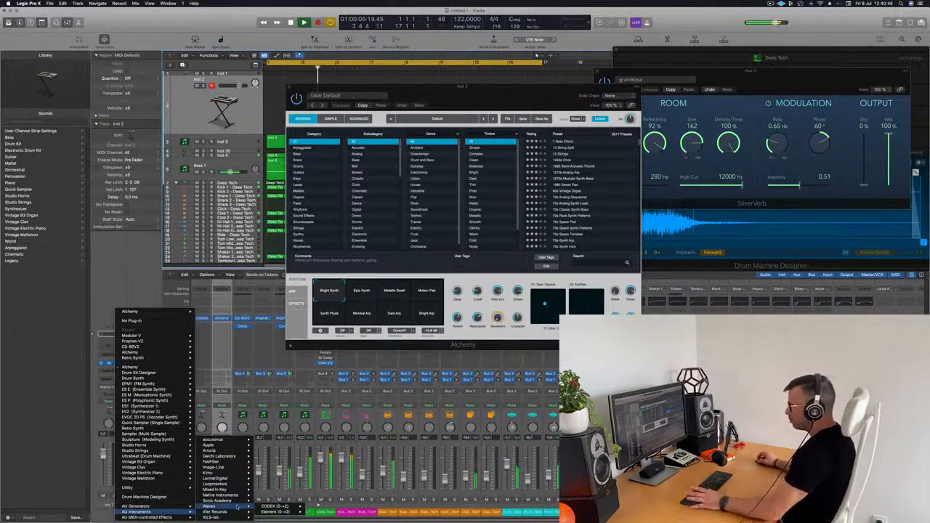
{"action": "mouse_move", "coordinate": [240, 489]}
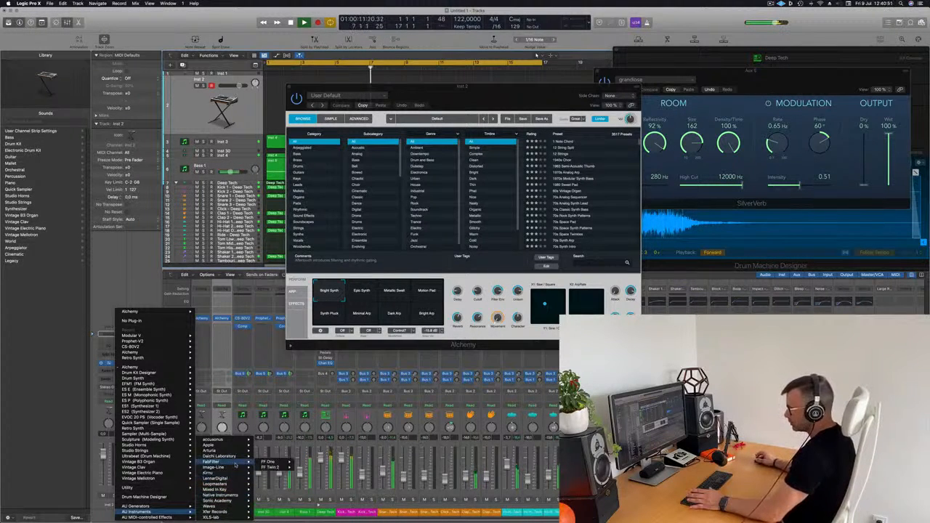
{"action": "mouse_move", "coordinate": [237, 451]}
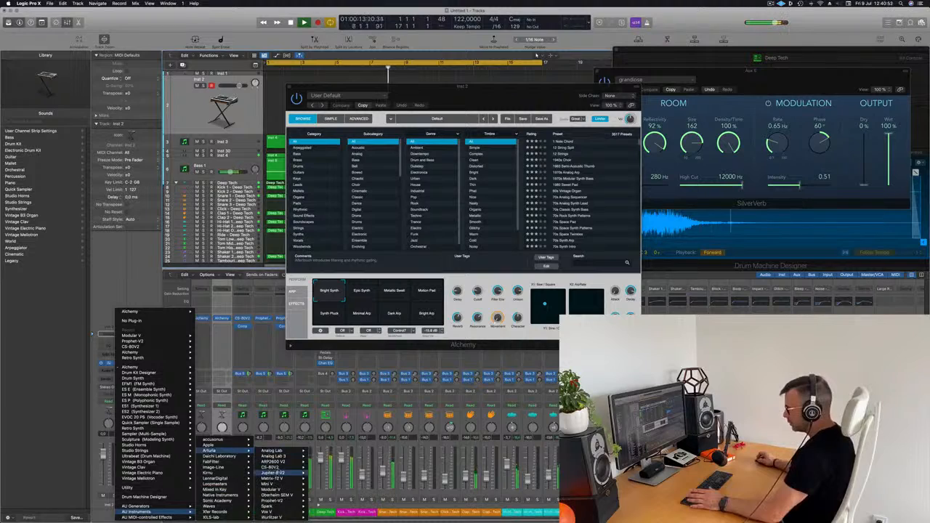
{"action": "left_click", "coordinate": [321, 467]}
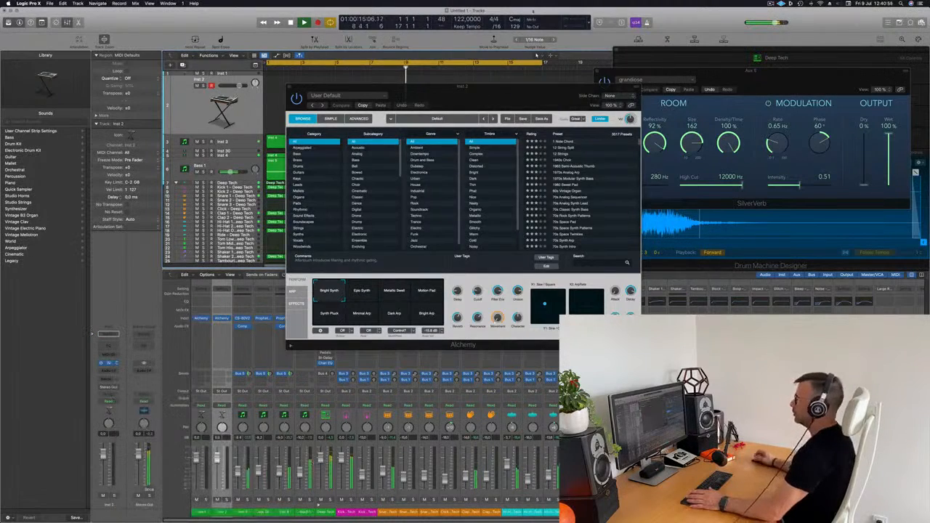
{"action": "left_click_drag", "start_coordinate": [466, 88], "coordinate": [485, 93]}
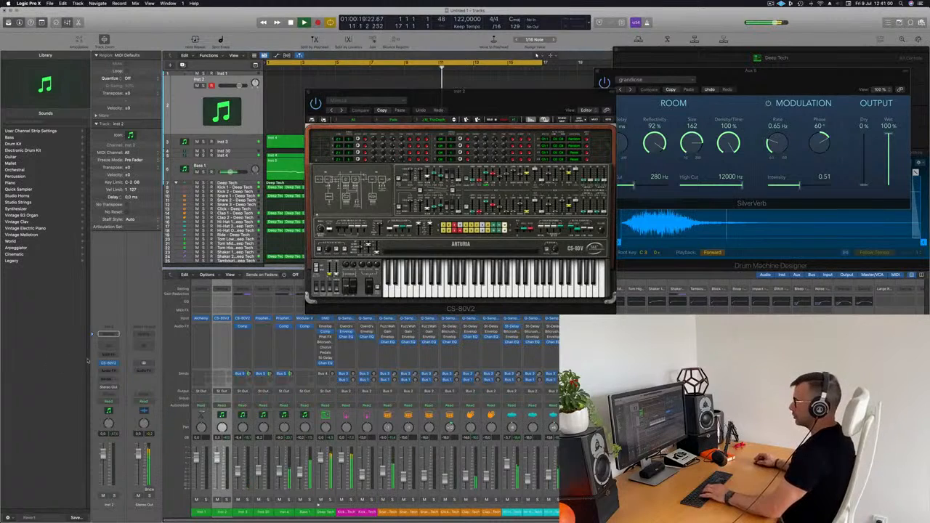
- Add a send to Bus 5 (Aux 5) on the Inst 2 track and raise its send level
{"action": "left_click", "coordinate": [105, 378]}
{"action": "mouse_move", "coordinate": [112, 389]}
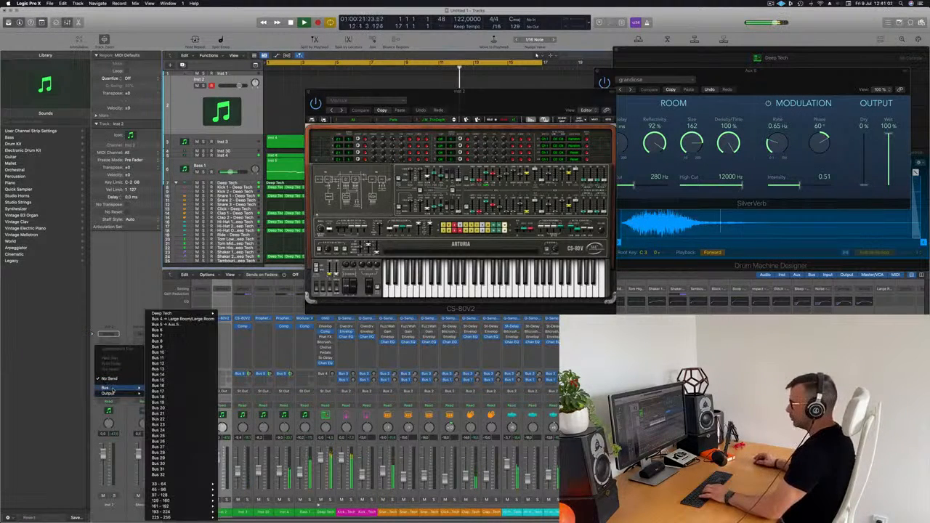
{"action": "left_click", "coordinate": [171, 324]}
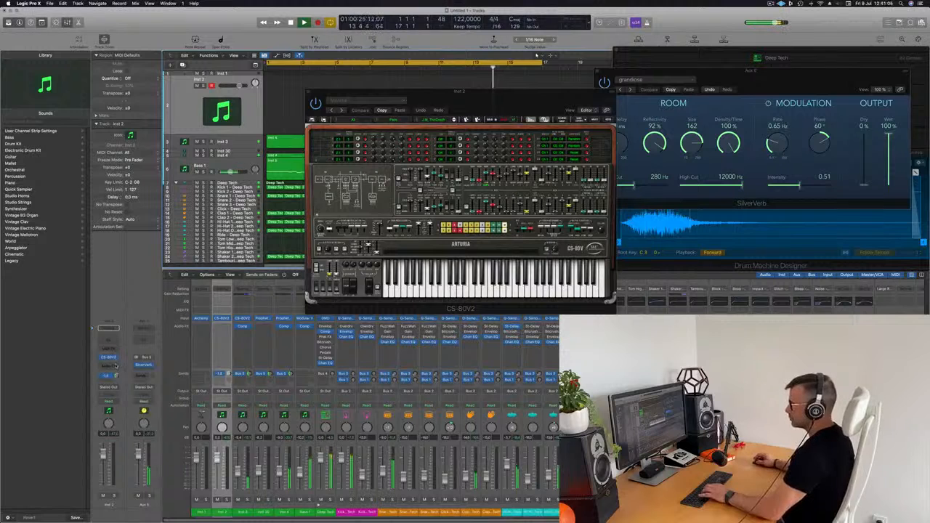
- Show the Musical Typing keyboard and arrange it beside the CS-80V2 window
{"action": "key", "text": "super+k"}
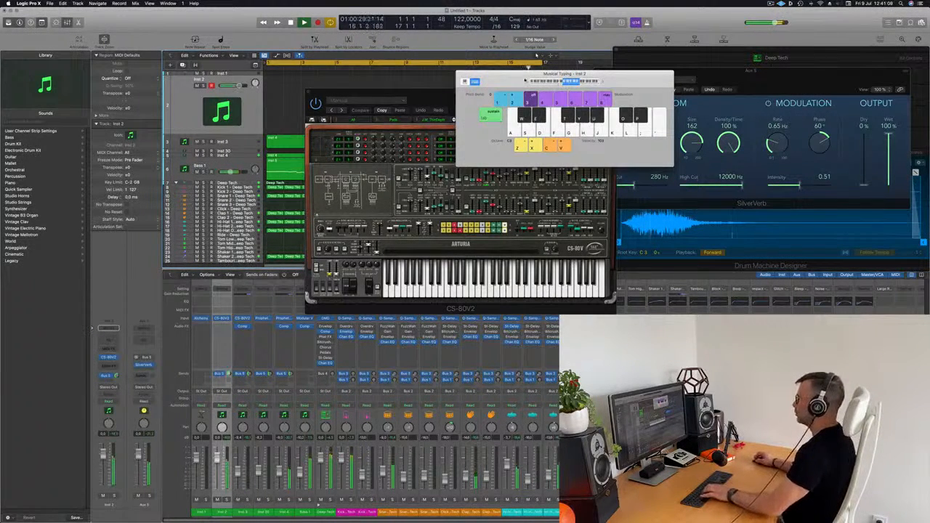
{"action": "left_click_drag", "start_coordinate": [503, 74], "coordinate": [631, 110]}
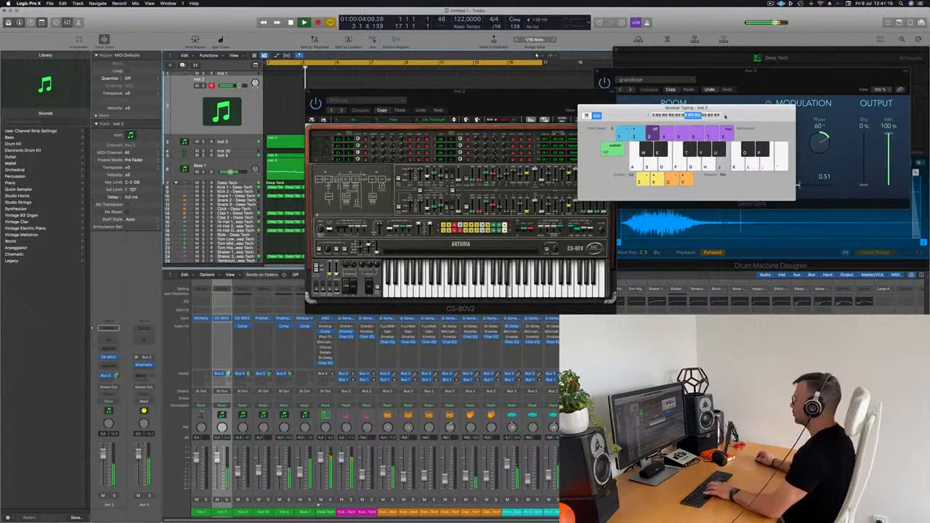
{"action": "left_click_drag", "start_coordinate": [505, 105], "coordinate": [536, 122]}
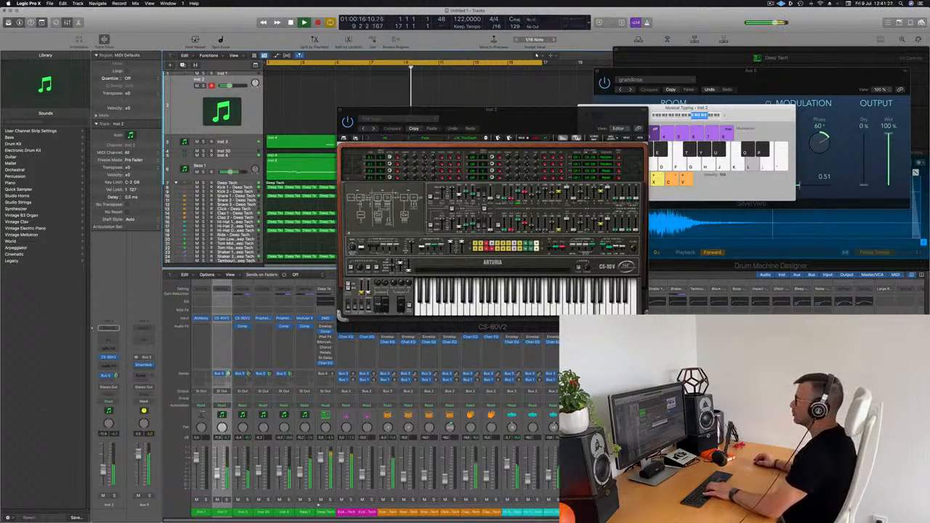
{"action": "left_click_drag", "start_coordinate": [515, 112], "coordinate": [496, 96]}
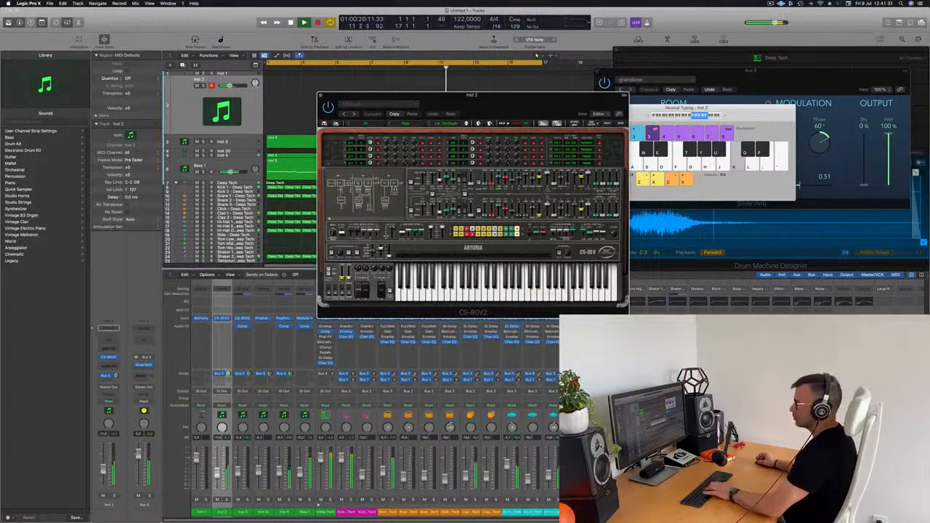
{"action": "left_click", "coordinate": [291, 109]}
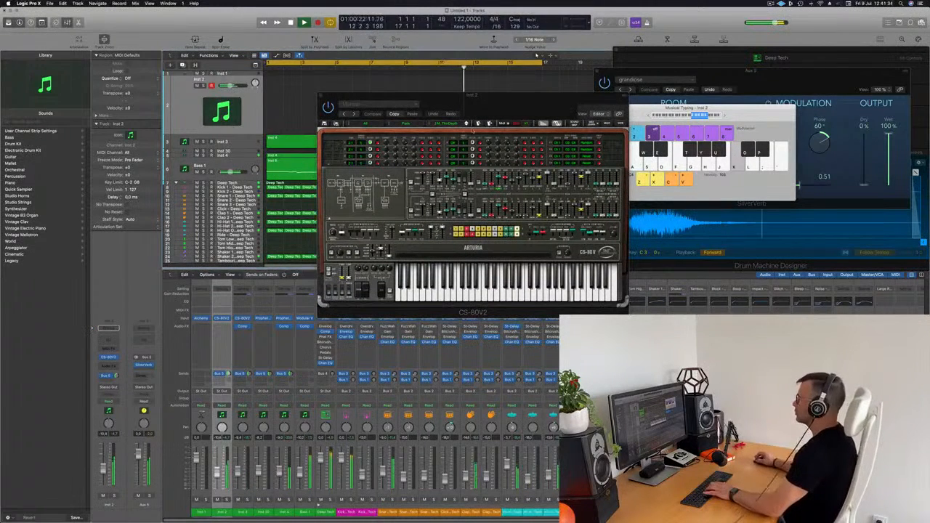
- Load and audition the next CS-80V2 preset, shift Musical Typing to a lower octave, and slightly lower the Inst 2 volume
{"action": "left_click", "coordinate": [467, 124]}
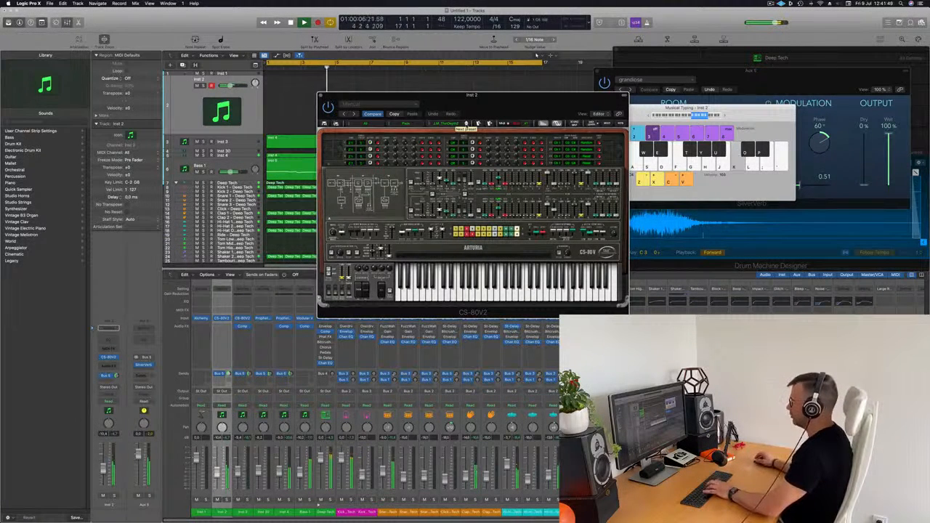
{"action": "key", "text": "k"}
{"action": "left_click", "coordinate": [687, 116]}
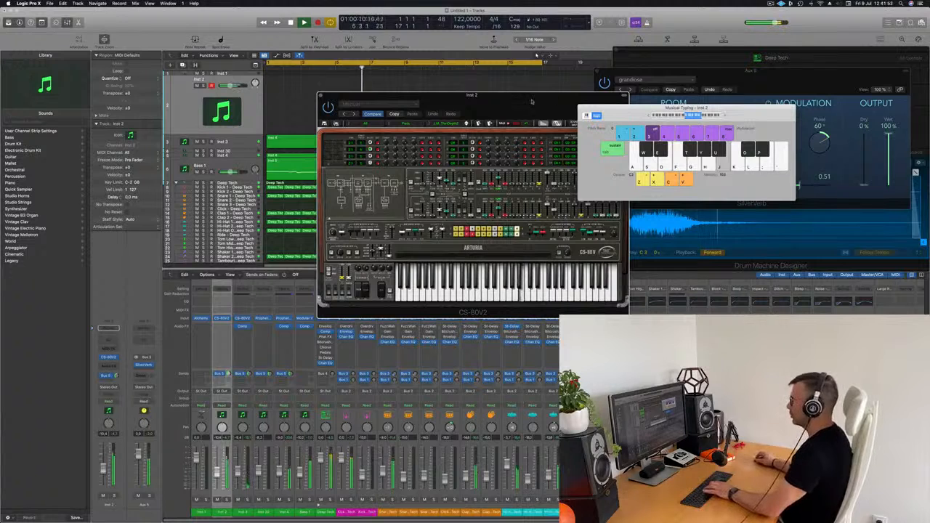
{"action": "left_click_drag", "start_coordinate": [532, 101], "coordinate": [470, 103]}
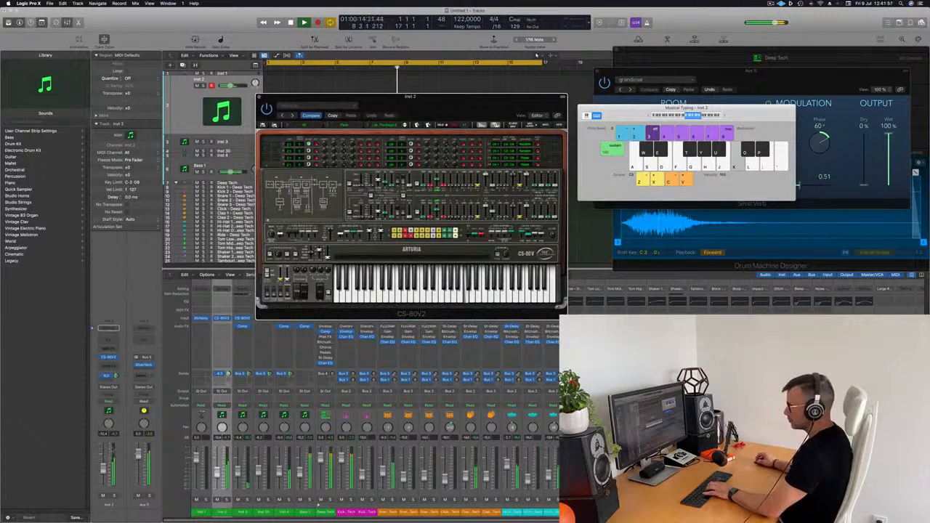
{"action": "left_click", "coordinate": [103, 469]}
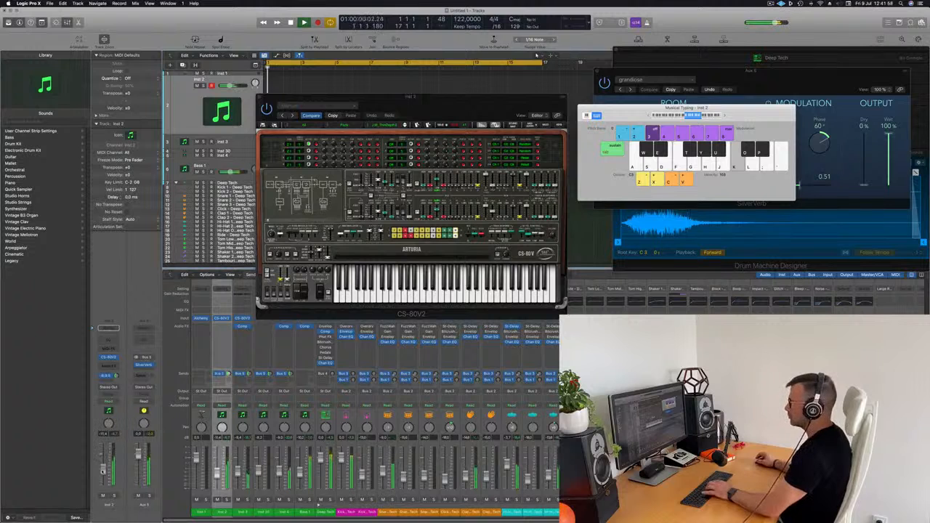
{"action": "key", "text": "l"}
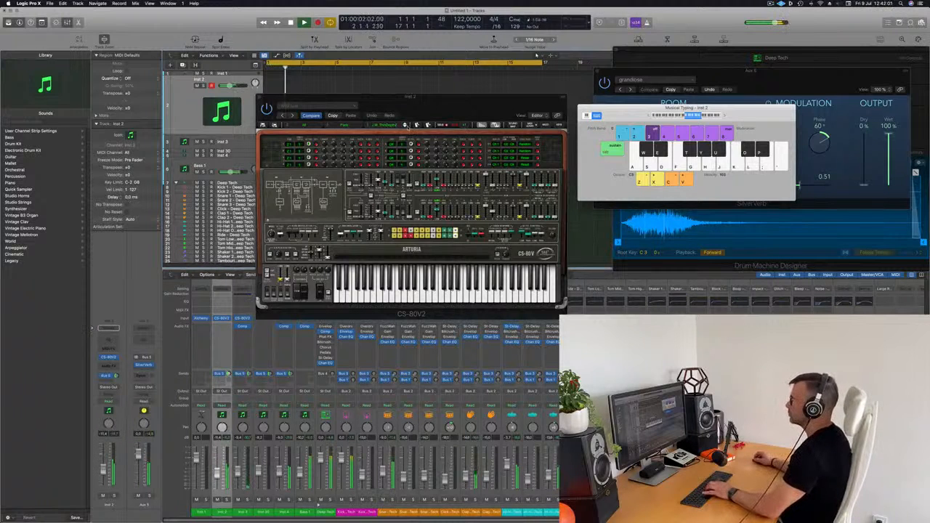
- Load the following CS-80V2 preset and audition it with short notes on the Inst 2 track
{"action": "left_click", "coordinate": [405, 126]}
{"action": "key", "text": "k"}
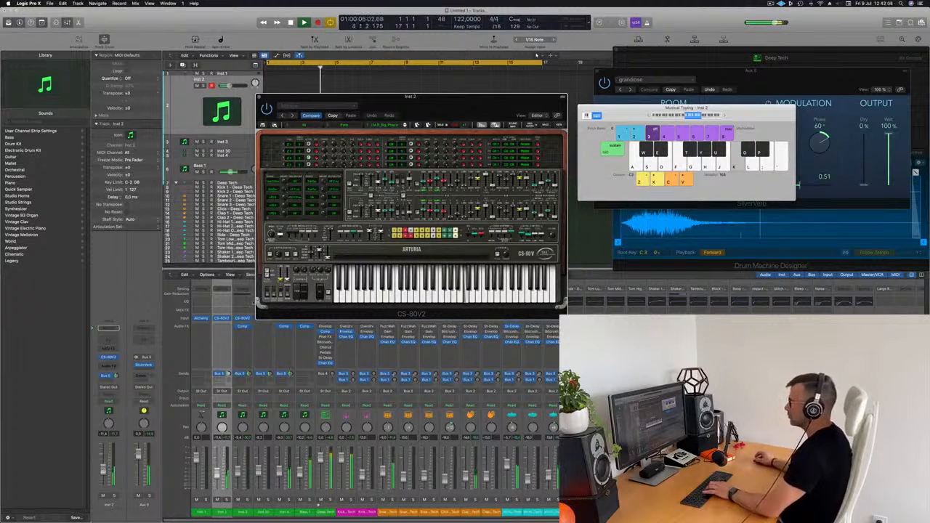
{"action": "key", "text": "j"}
{"action": "left_click_drag", "start_coordinate": [482, 100], "coordinate": [530, 102]}
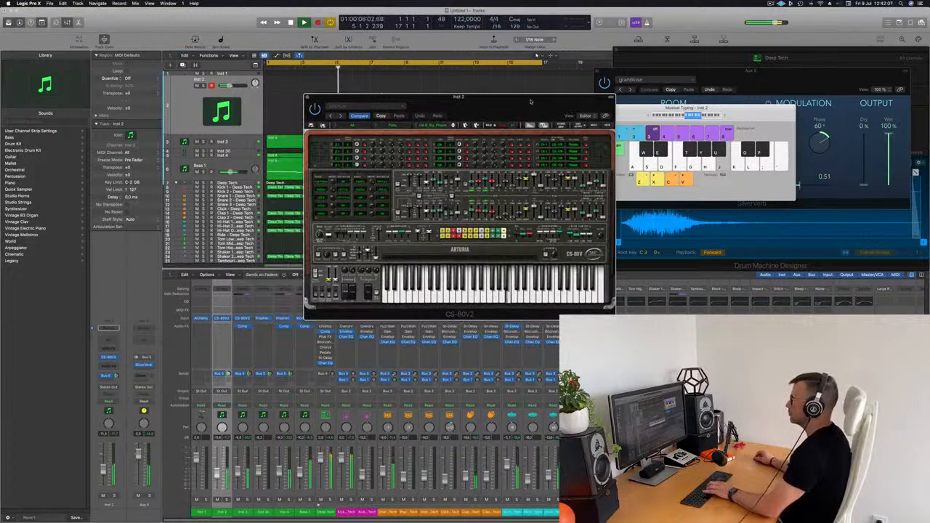
{"action": "key", "text": "k"}
{"action": "key", "text": "l"}
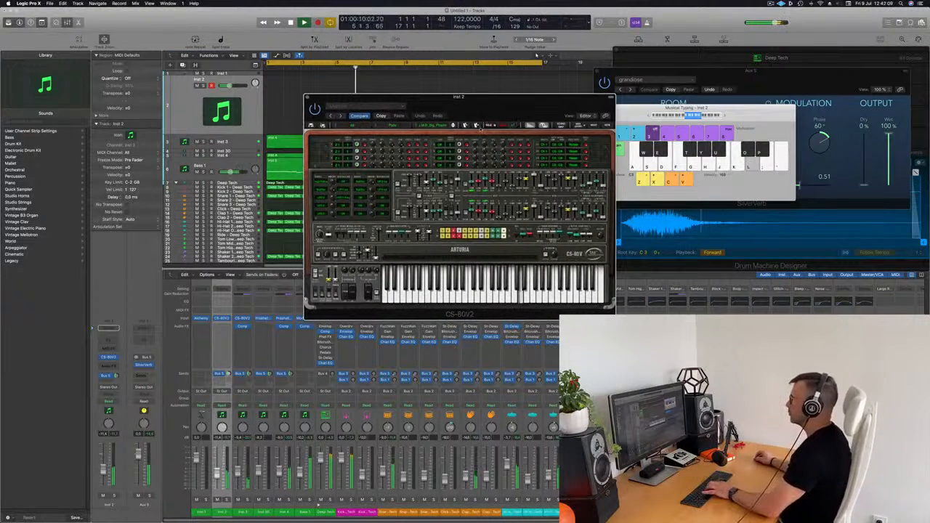
{"action": "key", "text": "j"}
- Advance two more CS-80V2 presets, playing short note phrases to audition each sound
{"action": "left_click", "coordinate": [453, 127]}
{"action": "key", "text": "k"}
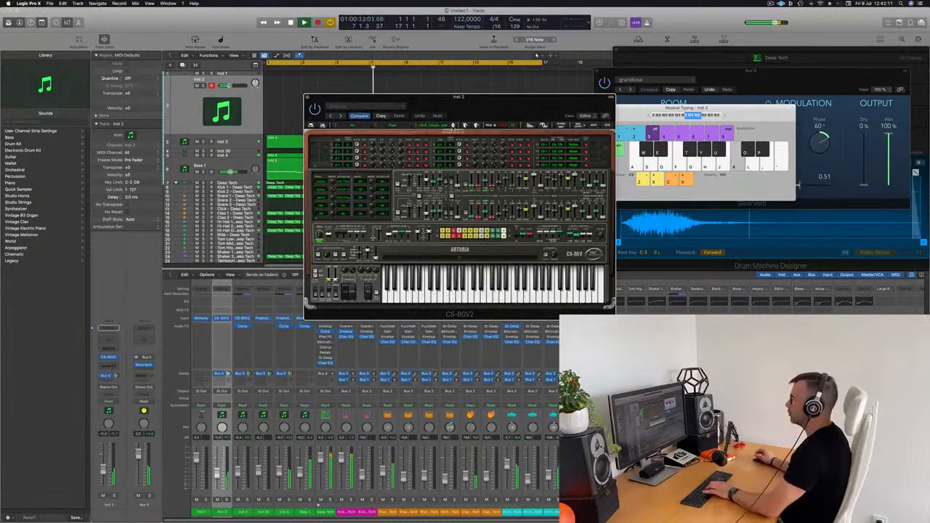
{"action": "key", "text": "j"}
{"action": "left_click", "coordinate": [453, 127]}
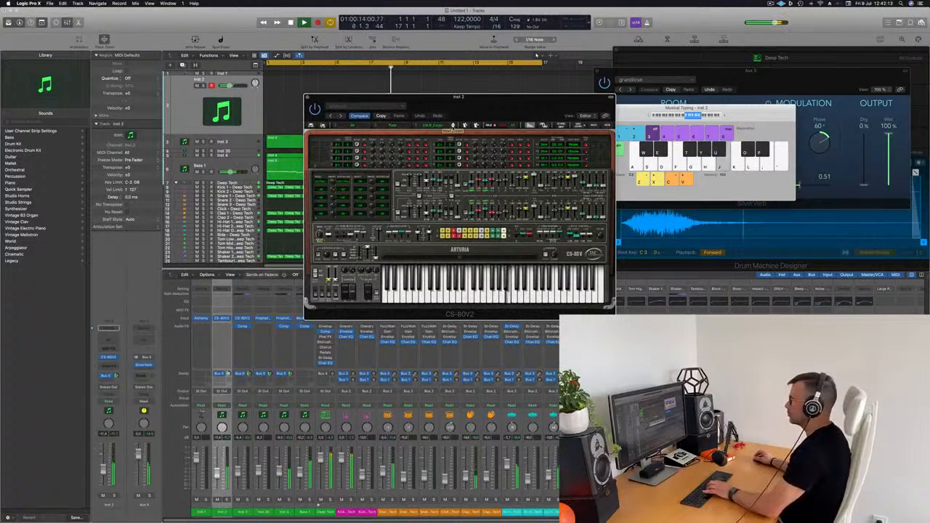
{"action": "key", "text": "k"}
{"action": "key", "text": "l"}
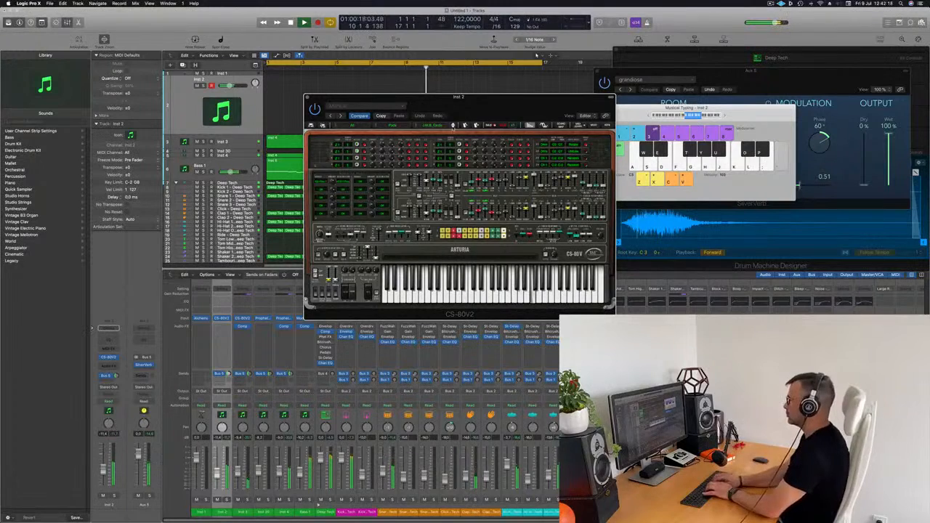
{"action": "key", "text": "j"}
{"action": "key", "text": "apostrophe"}
{"action": "key", "text": "l"}
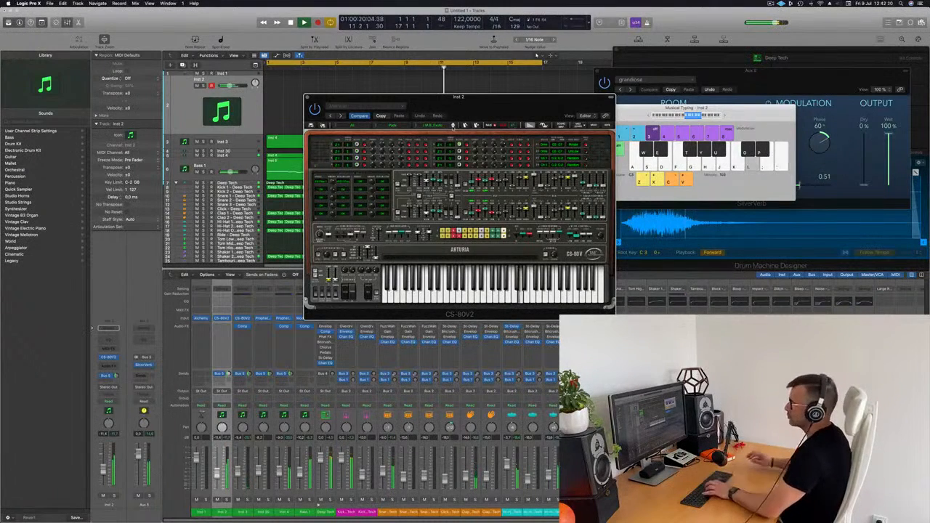
{"action": "key", "text": "h"}
{"action": "key", "text": "j"}
- Advance three further CS-80V2 presets while testing the sounds with single notes against the playing arrangement
{"action": "left_click", "coordinate": [453, 127]}
{"action": "key", "text": "h"}
{"action": "key", "text": "j"}
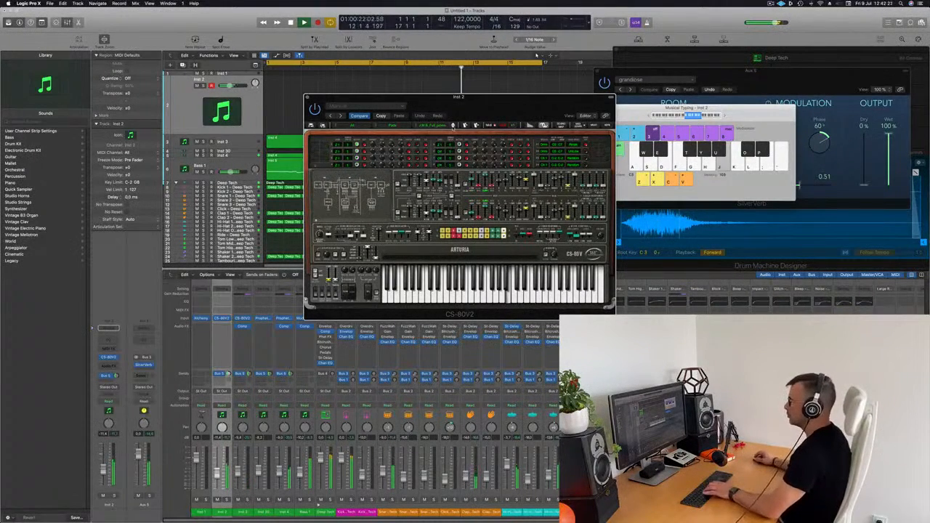
{"action": "left_click", "coordinate": [453, 127]}
{"action": "left_click", "coordinate": [452, 126]}
{"action": "key", "text": "j"}
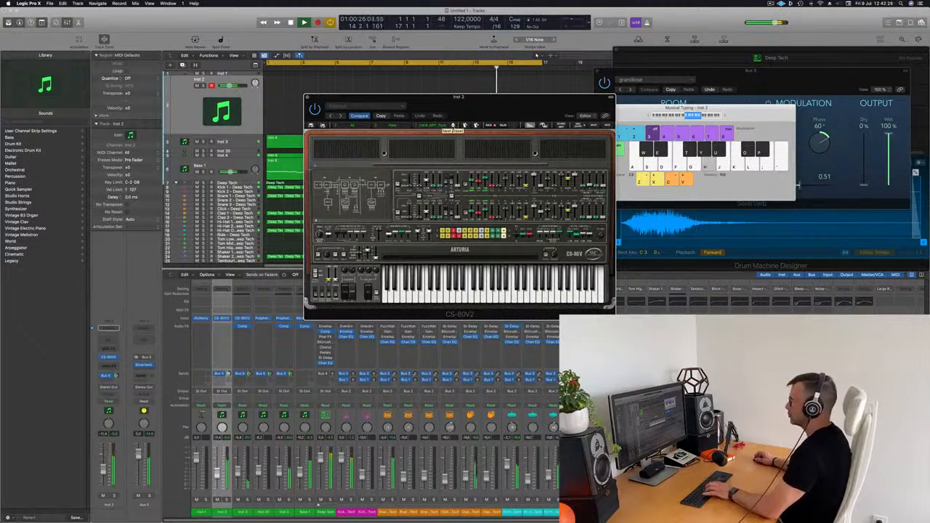
- Advance through six more CS-80V2 presets on Inst 2, auditioning each against the playing arrangement
{"action": "left_click", "coordinate": [452, 126]}
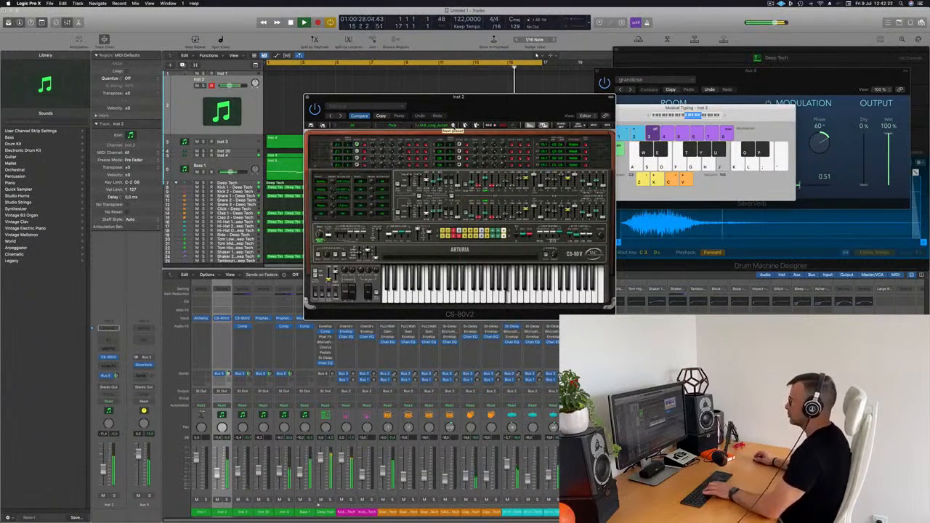
{"action": "left_click", "coordinate": [452, 127]}
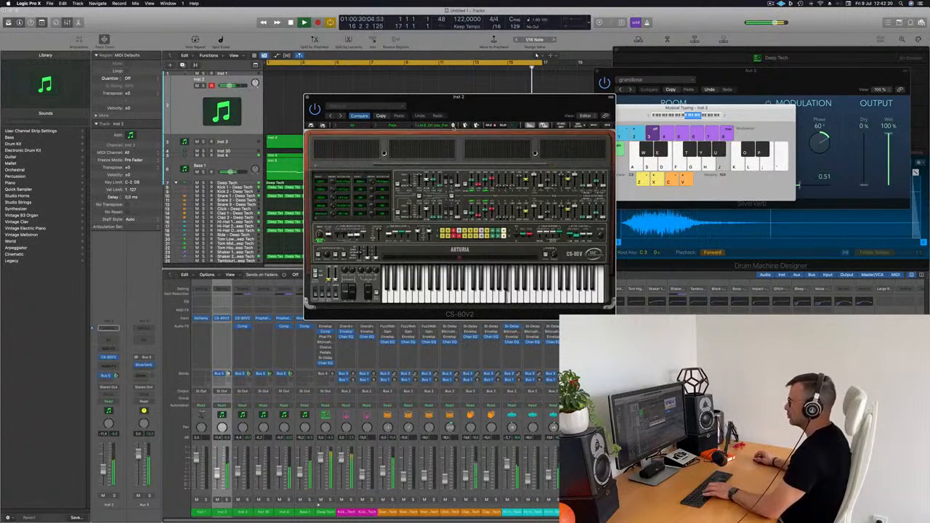
{"action": "left_click", "coordinate": [452, 127]}
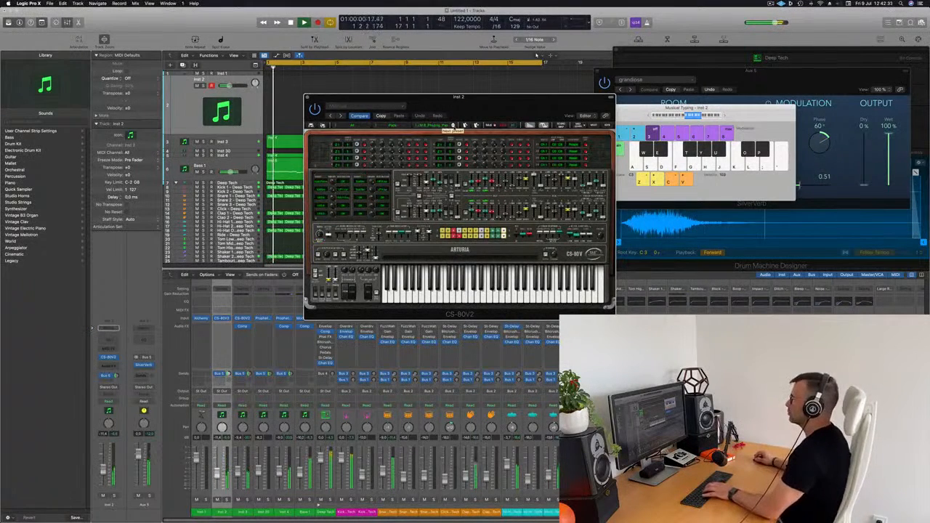
{"action": "left_click", "coordinate": [453, 127]}
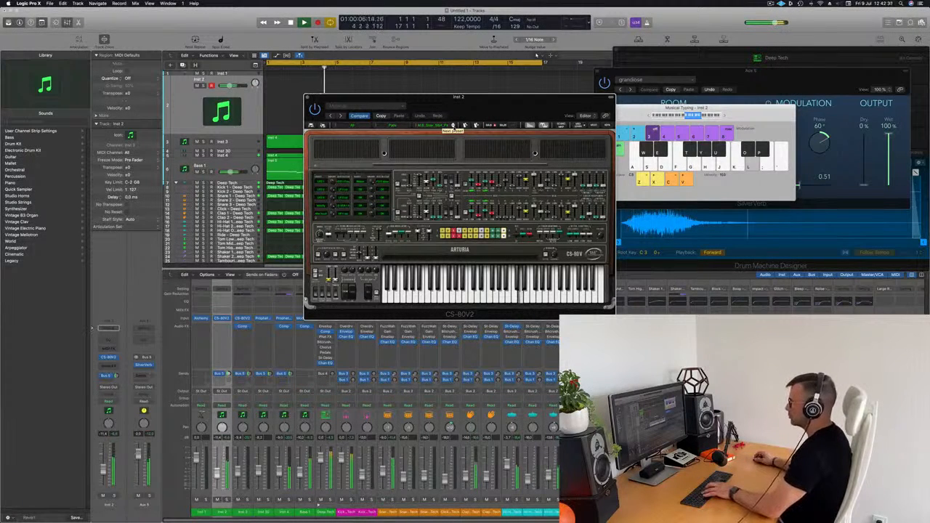
{"action": "left_click", "coordinate": [452, 127]}
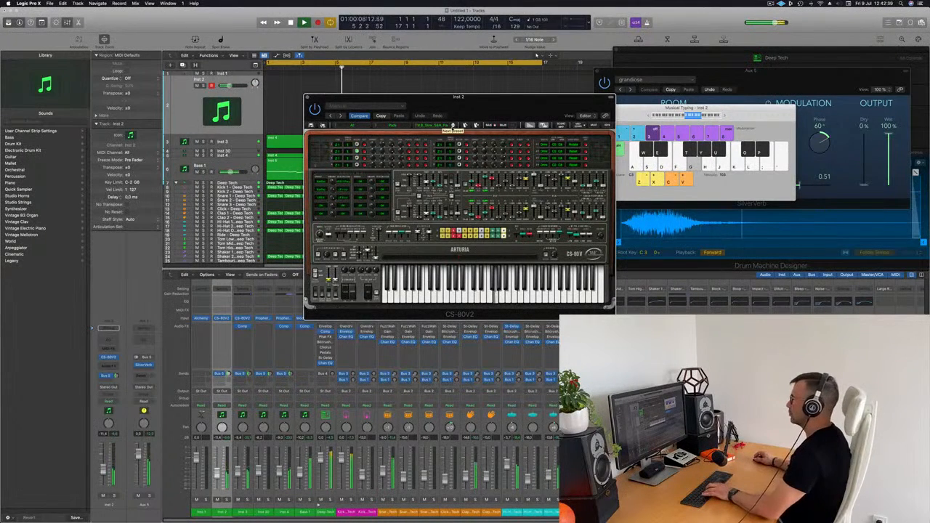
{"action": "left_click", "coordinate": [452, 126]}
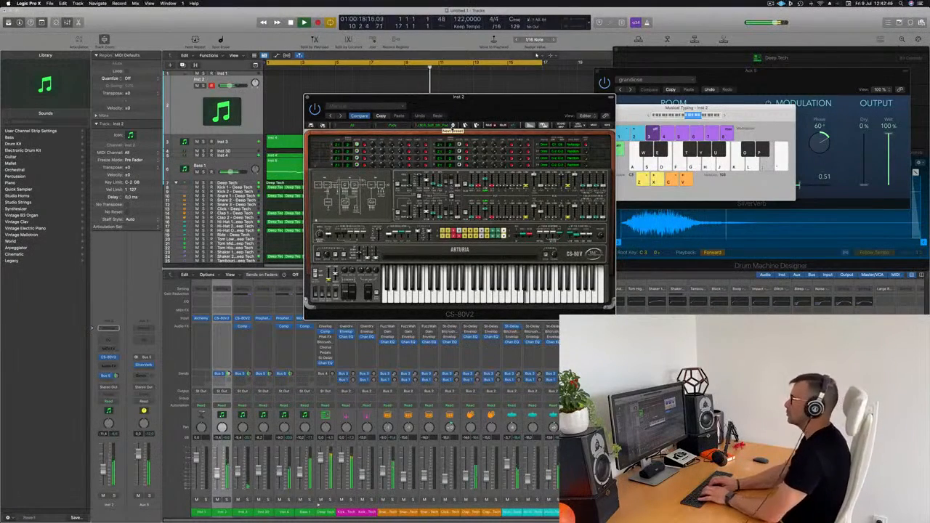
- Record a melodic phrase on the Inst 2 track from bar 11 to bar 17 with Musical Typing
{"action": "key", "text": "k"}
{"action": "key", "text": "h"}
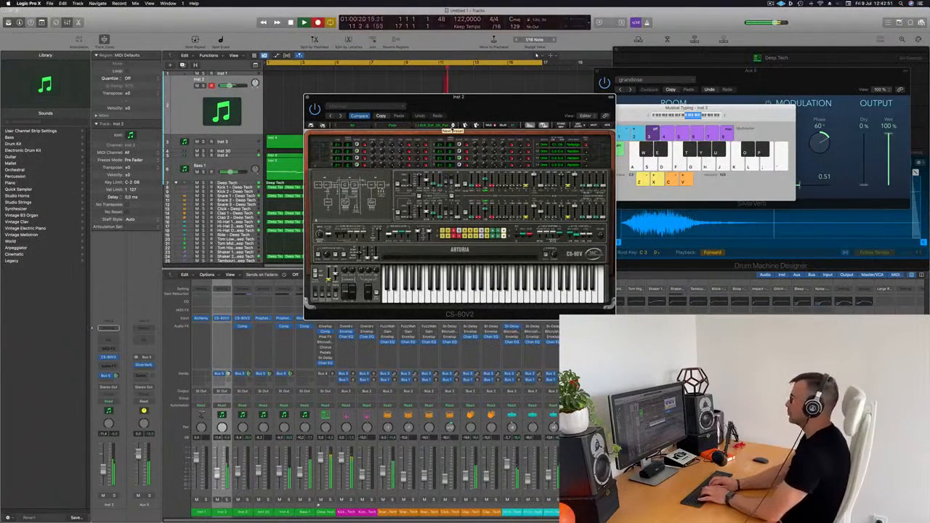
{"action": "key", "text": "l"}
{"action": "key", "text": "k"}
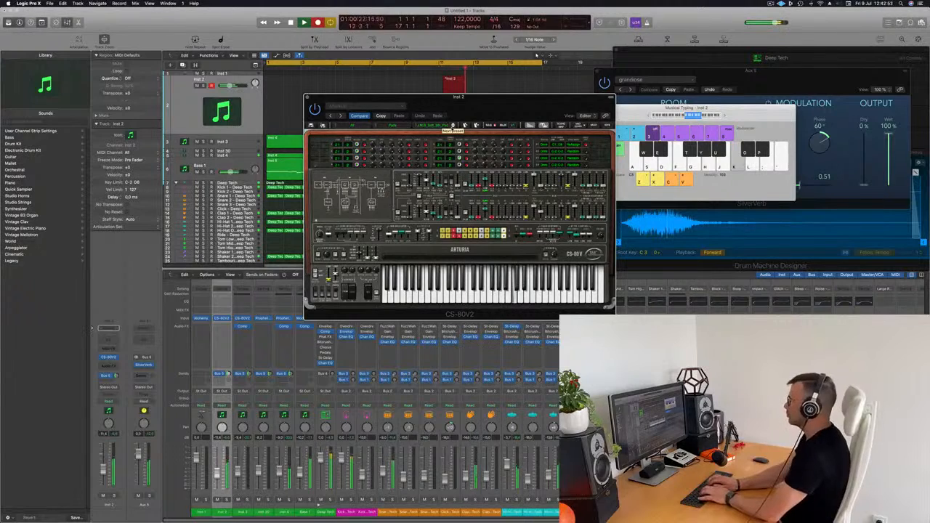
{"action": "key", "text": "h"}
{"action": "key", "text": "semicolon"}
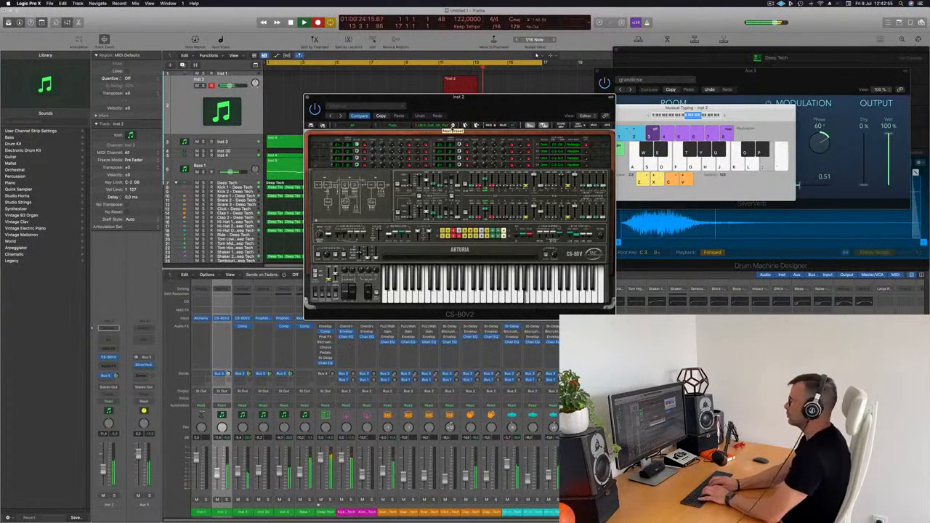
{"action": "key", "text": "l"}
{"action": "key", "text": "h"}
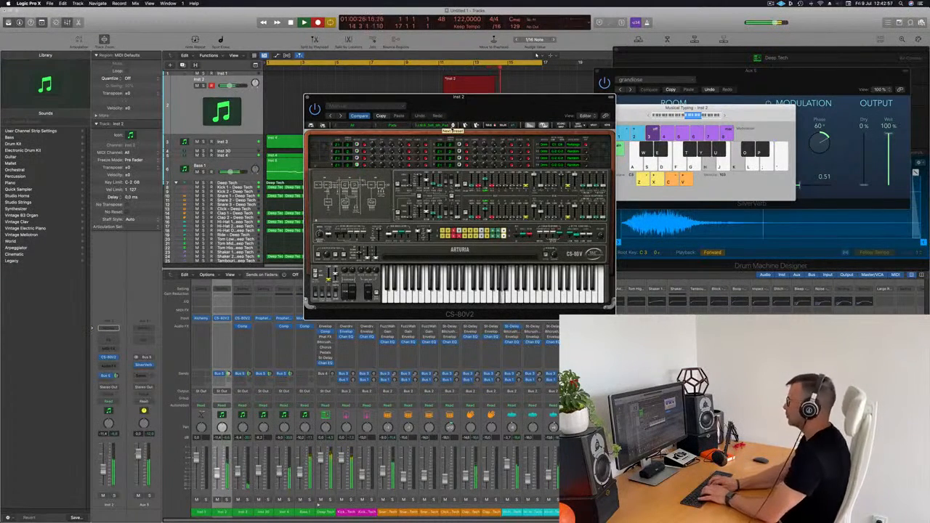
{"action": "key", "text": "f"}
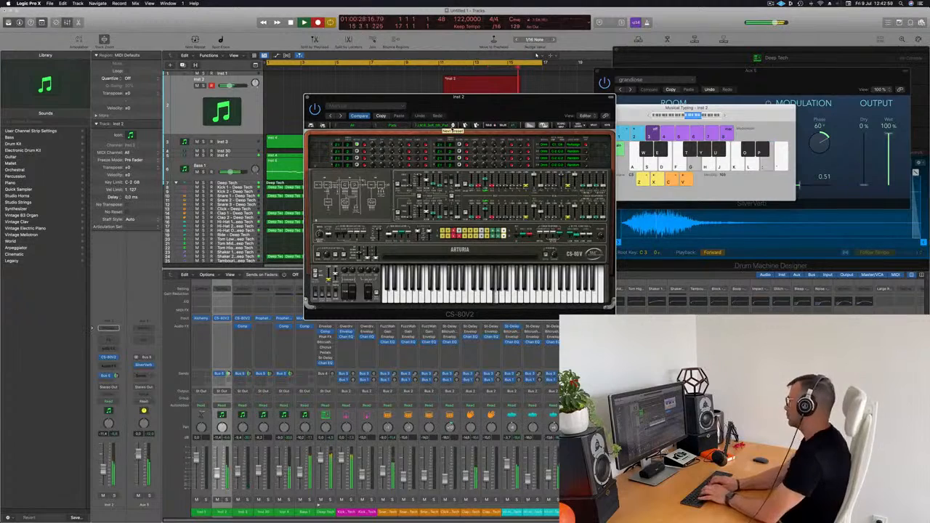
{"action": "key", "text": "l"}
{"action": "key", "text": "k"}
{"action": "key", "text": "h"}
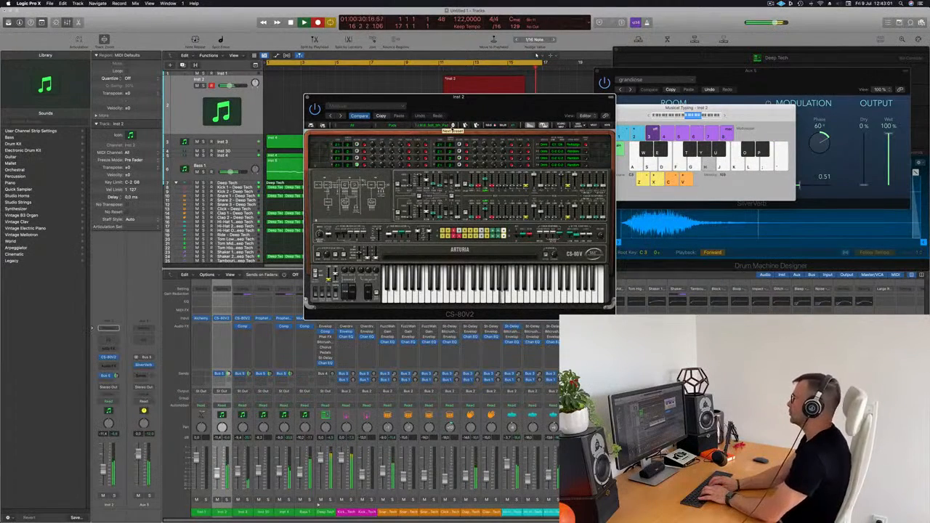
{"action": "key", "text": "space"}
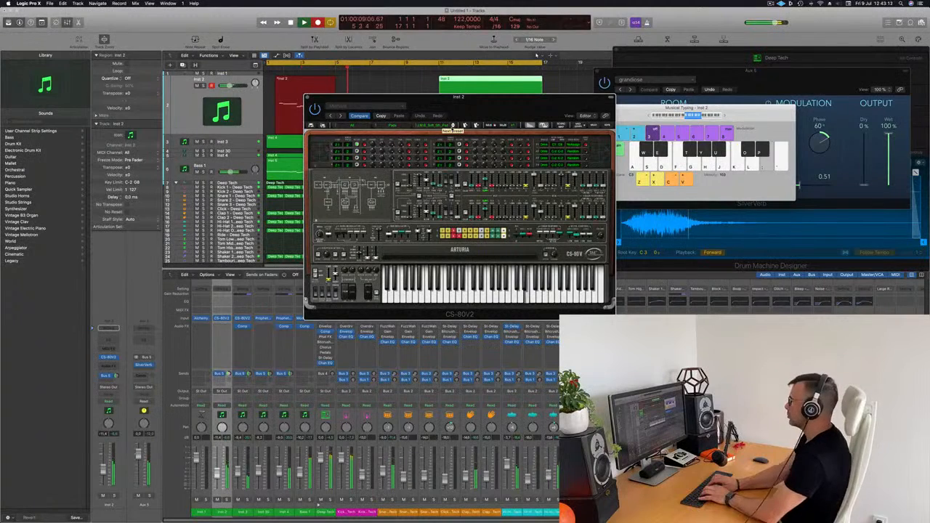
- Record a second Inst 2 melody pass from the start of the cycle to about bar 9, and stop recording
{"action": "key", "text": "h"}
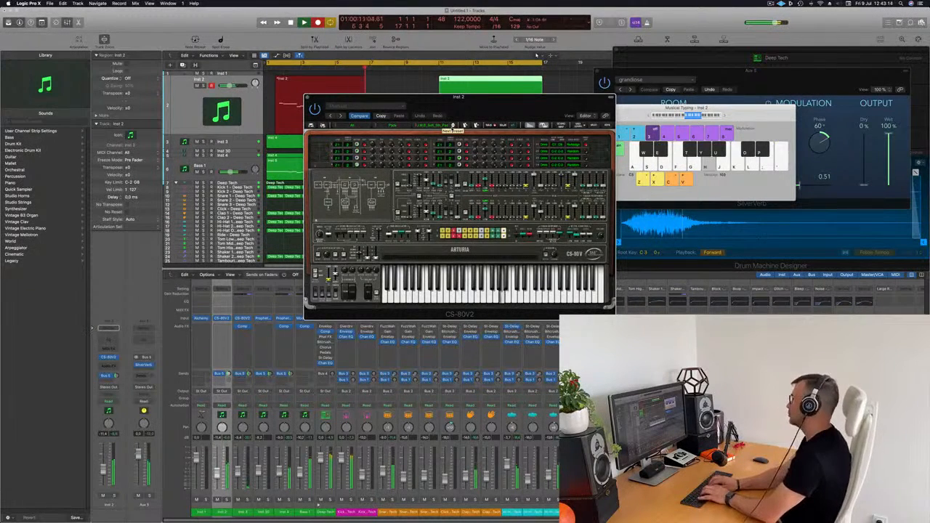
{"action": "key", "text": "f"}
{"action": "key", "text": "g"}
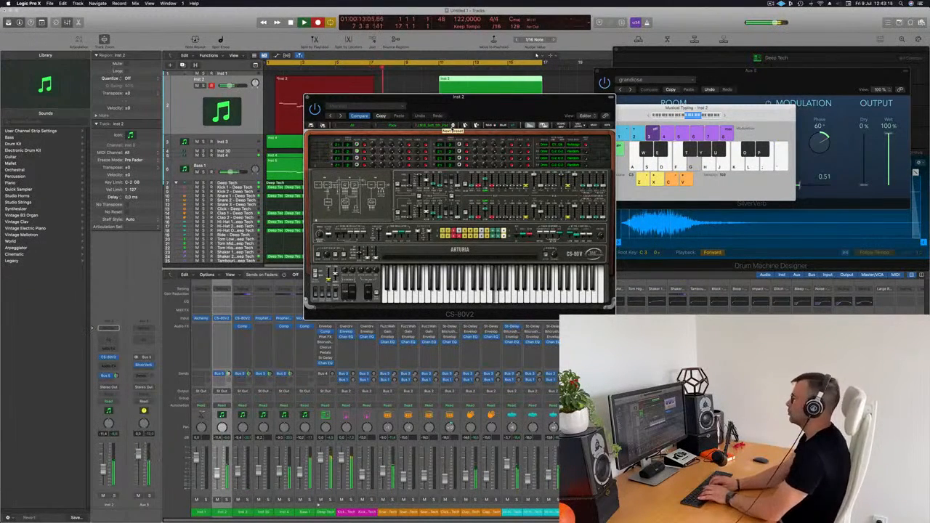
{"action": "key", "text": "d"}
{"action": "key", "text": "l"}
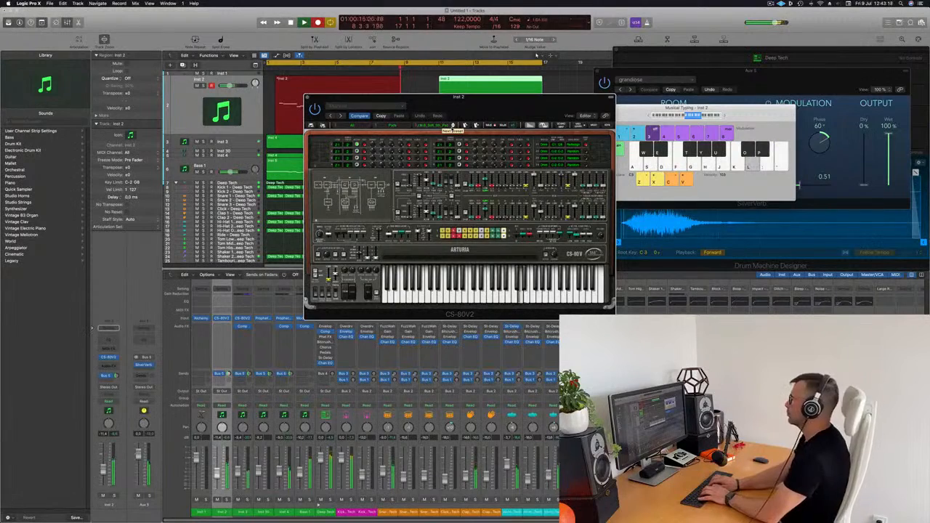
{"action": "key", "text": "h"}
{"action": "key", "text": "space"}
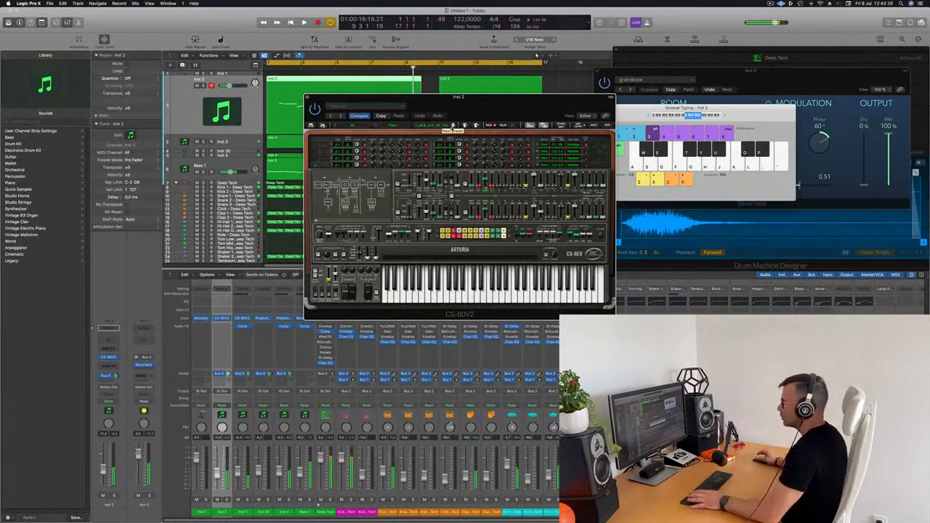
- Play back the recording, move the CS-80V2 window off the arrangement, and open the first Inst 2 region in the Piano Roll
{"action": "key", "text": "space"}
{"action": "left_click_drag", "start_coordinate": [414, 96], "coordinate": [588, 94]}
{"action": "double_click", "coordinate": [350, 78]}
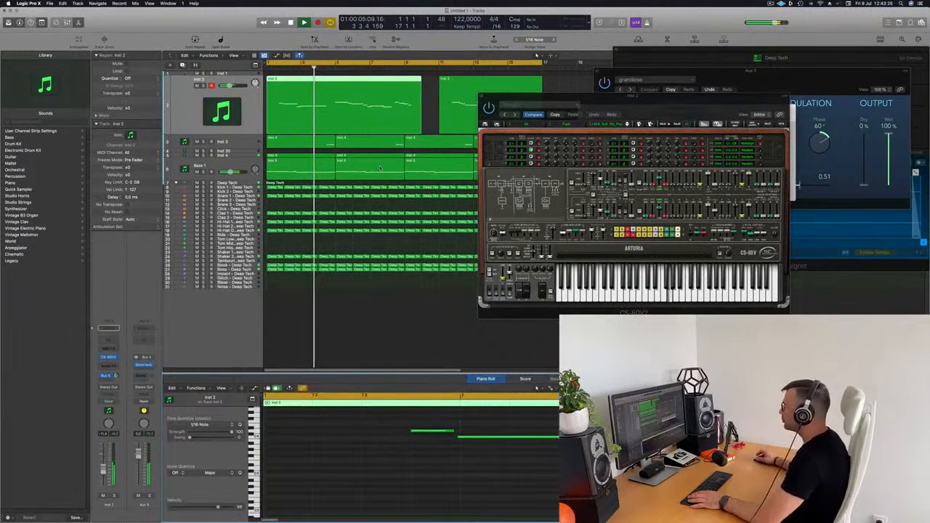
- Split the first Inst 2 region at bar 5, splitting the crossing notes, and delete the part before bar 5
{"action": "double_click", "coordinate": [334, 78], "text": "super"}
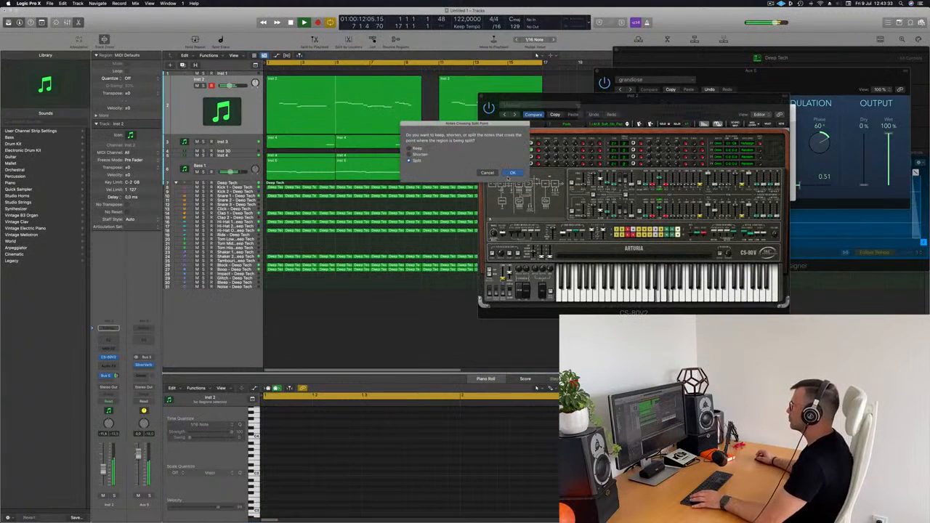
{"action": "left_click", "coordinate": [512, 173]}
{"action": "key", "text": "Return"}
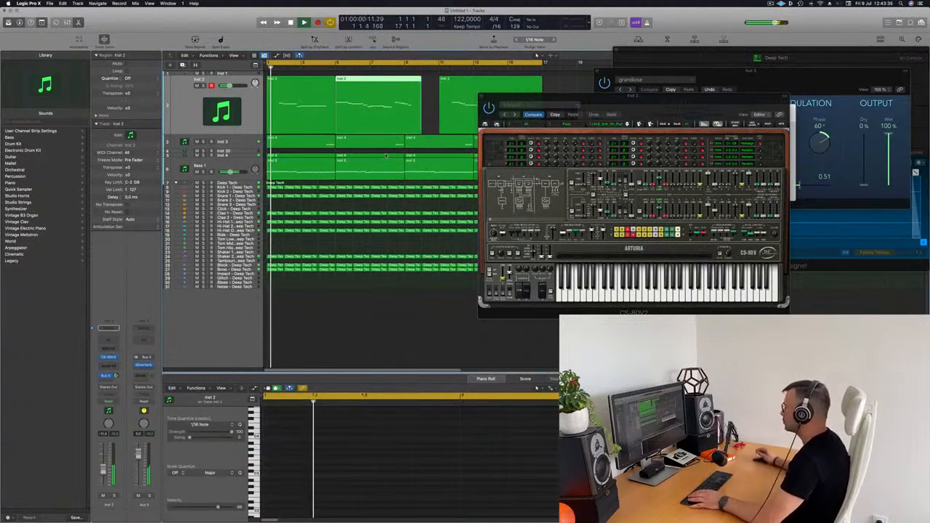
{"action": "left_click", "coordinate": [316, 85]}
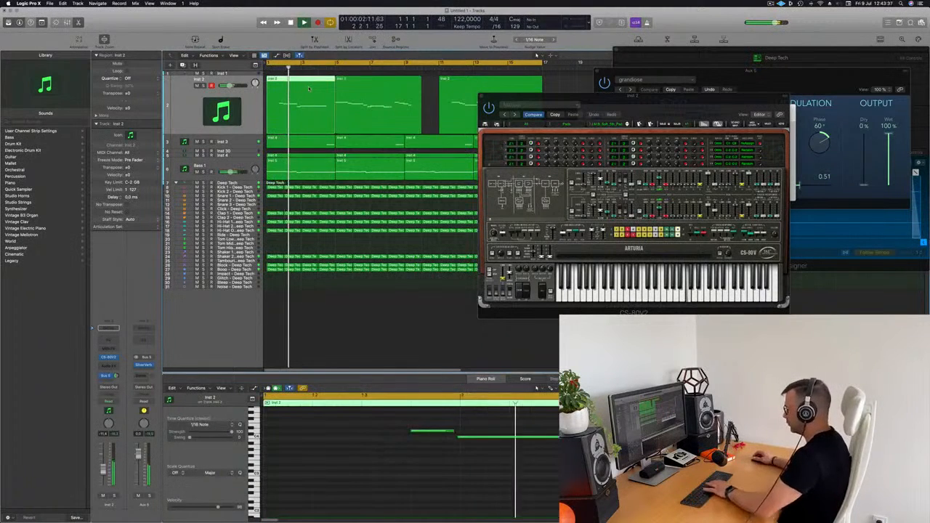
{"action": "key", "text": "BackSpace"}
{"action": "key", "text": "super+k"}
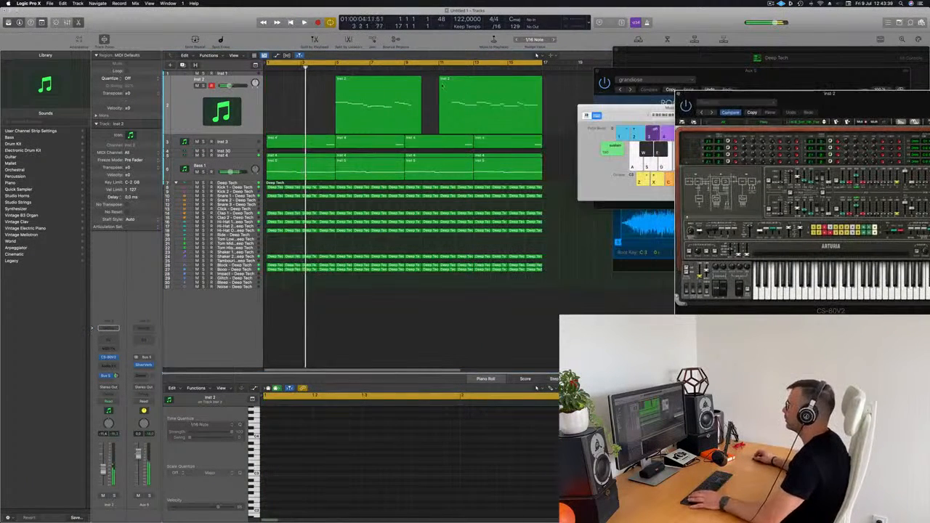
- Listen to the Inst 2 region from bar 11, split it at bar 13, and delete the part before the split
{"action": "left_click", "coordinate": [446, 73]}
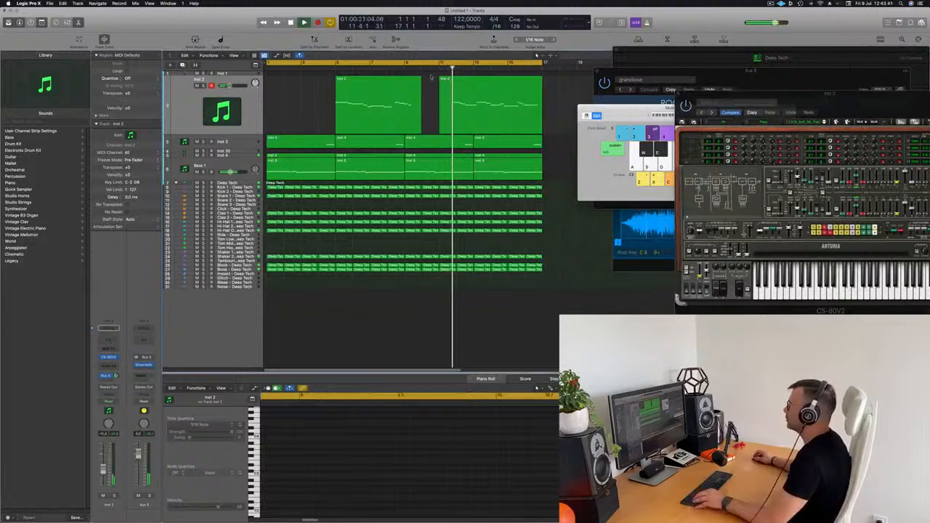
{"action": "left_click", "coordinate": [481, 93]}
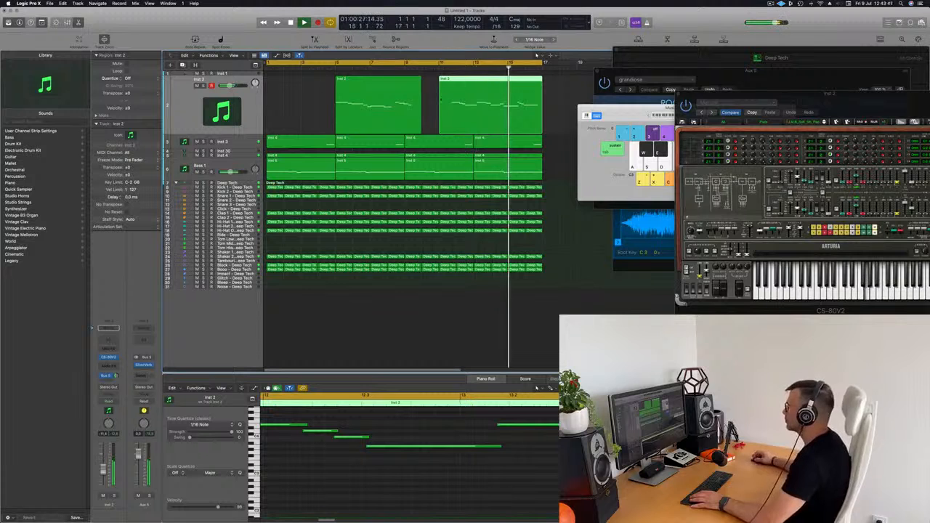
{"action": "key", "text": "Return"}
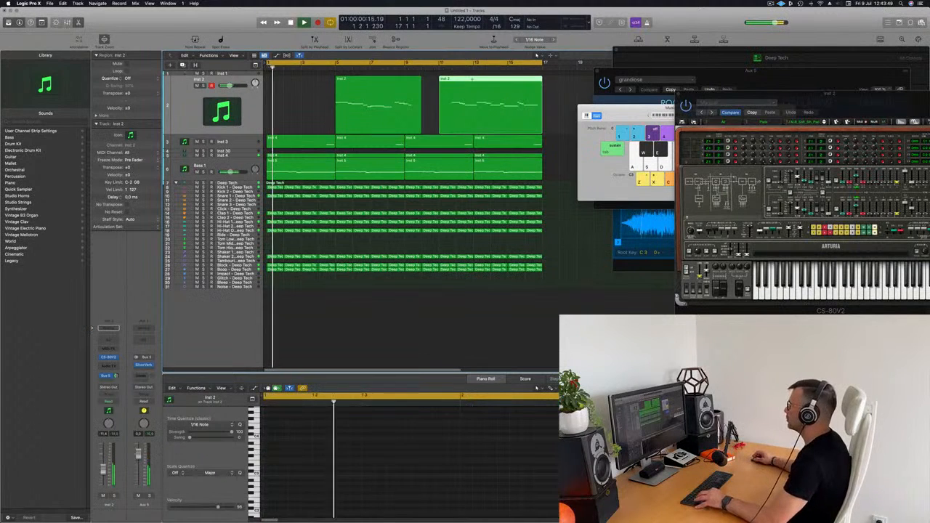
{"action": "left_click", "coordinate": [473, 81], "text": "super"}
{"action": "left_click", "coordinate": [514, 173]}
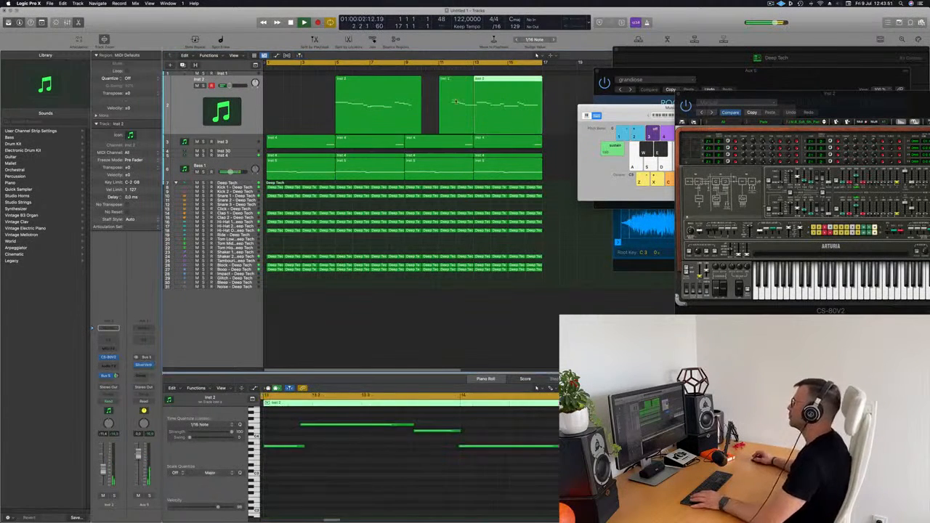
{"action": "left_click", "coordinate": [495, 92]}
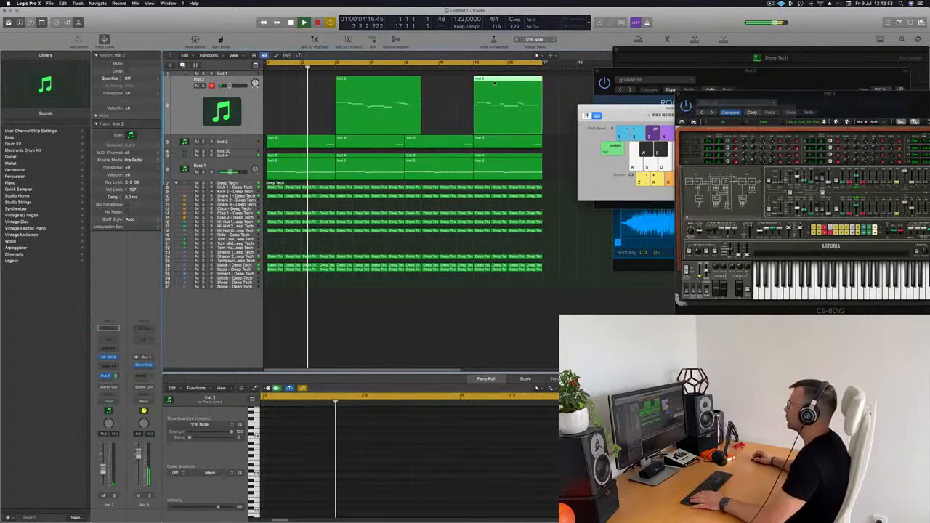
- Delete the leftover first note in the bar 13 Inst 2 region and shift all remaining notes earlier to the region's start
{"action": "key", "text": "p"}
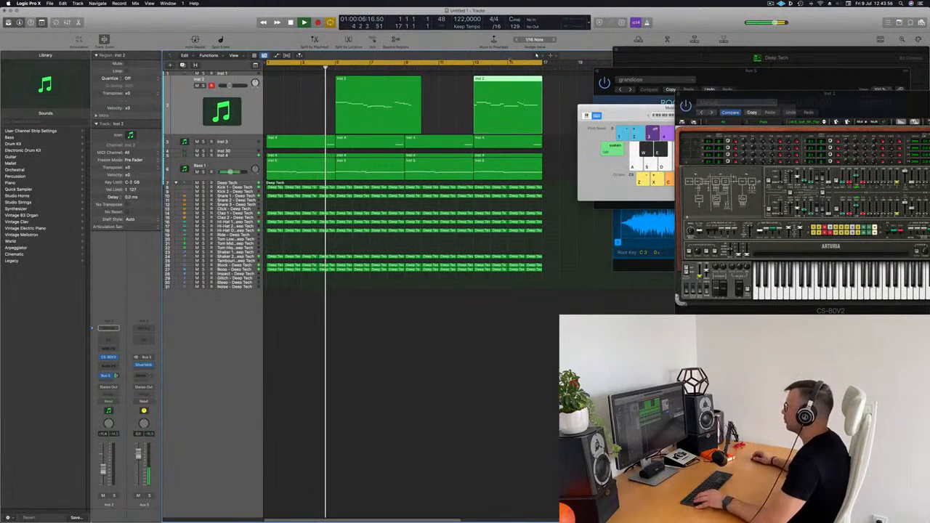
{"action": "key", "text": "p"}
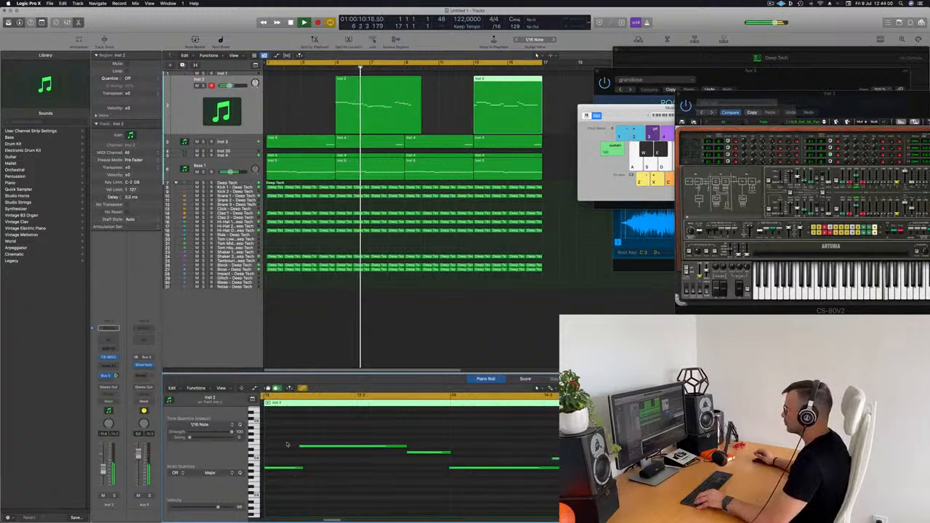
{"action": "left_click_drag", "start_coordinate": [287, 444], "coordinate": [281, 479]}
{"action": "key", "text": "BackSpace"}
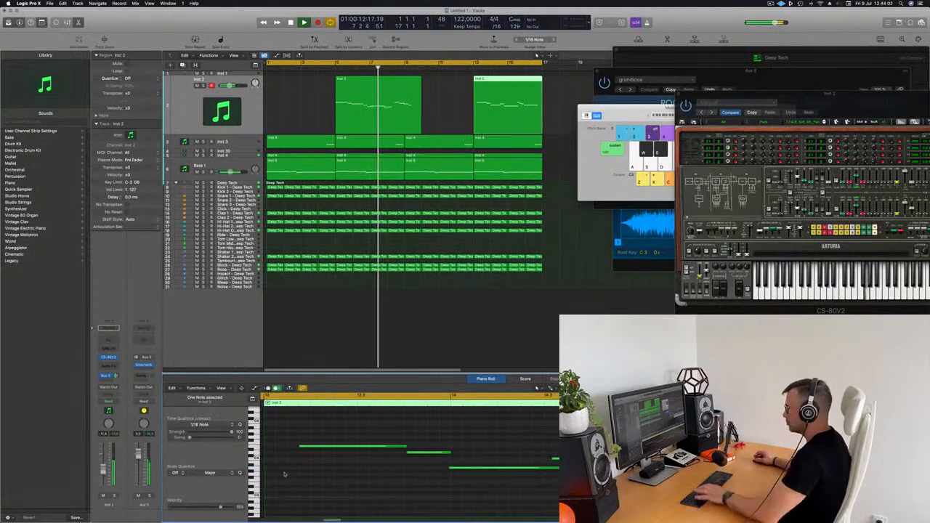
{"action": "key", "text": "super+a"}
{"action": "left_click_drag", "start_coordinate": [311, 447], "coordinate": [275, 448]}
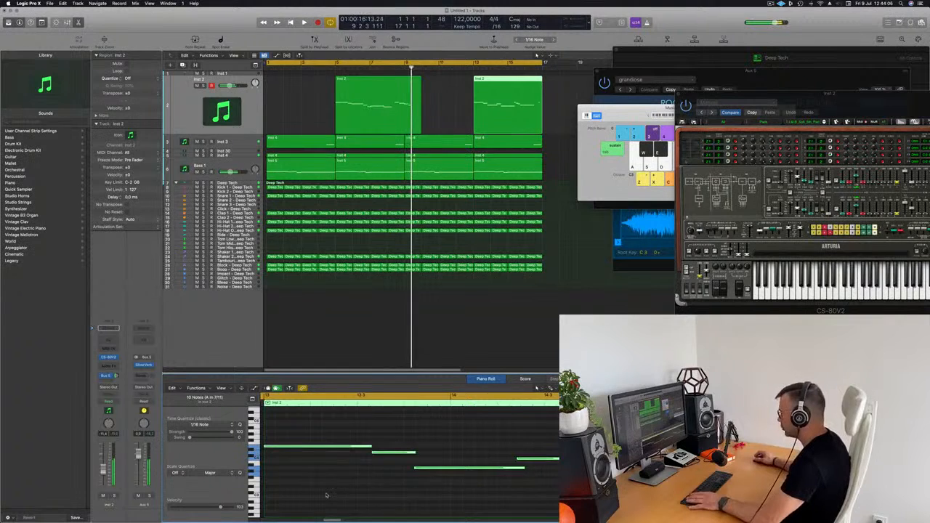
- Delete the Inst 2 region at bar 5, move the bar 13 region to bar 1, and play it from the start
{"action": "key", "text": "Return"}
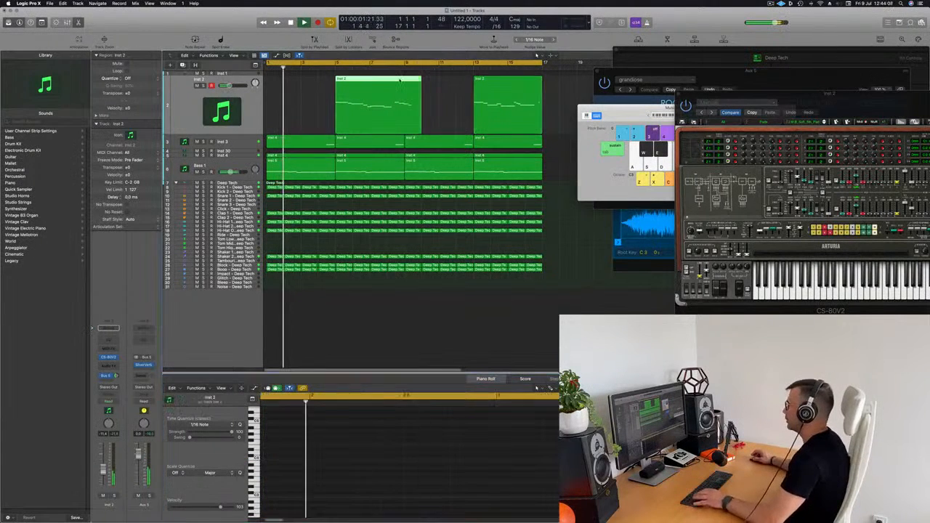
{"action": "key", "text": "BackSpace"}
{"action": "left_click_drag", "start_coordinate": [434, 84], "coordinate": [293, 90]}
{"action": "key", "text": "Return"}
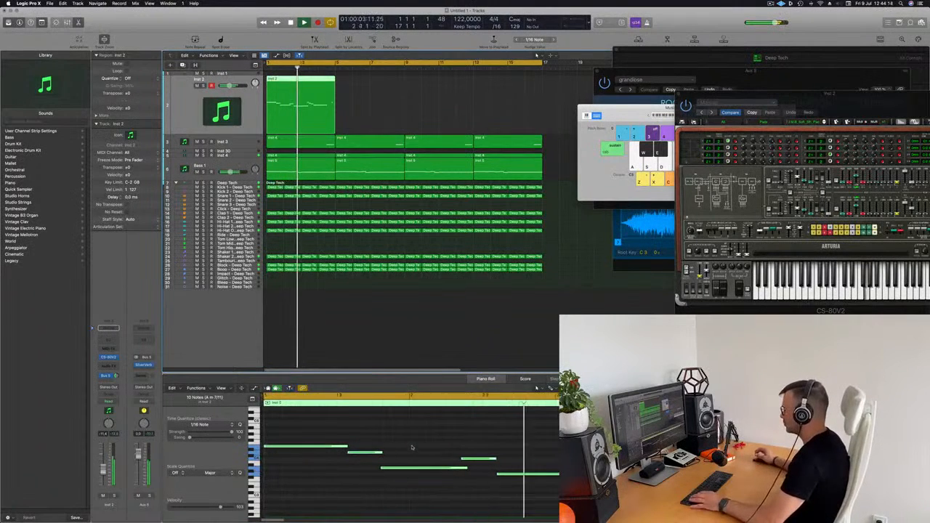
{"action": "key", "text": "Return"}
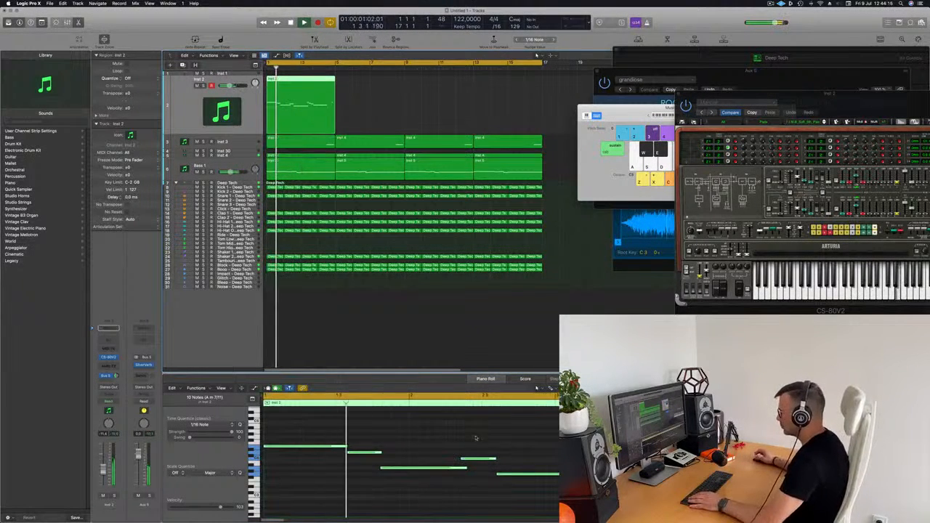
{"action": "key", "text": "Return"}
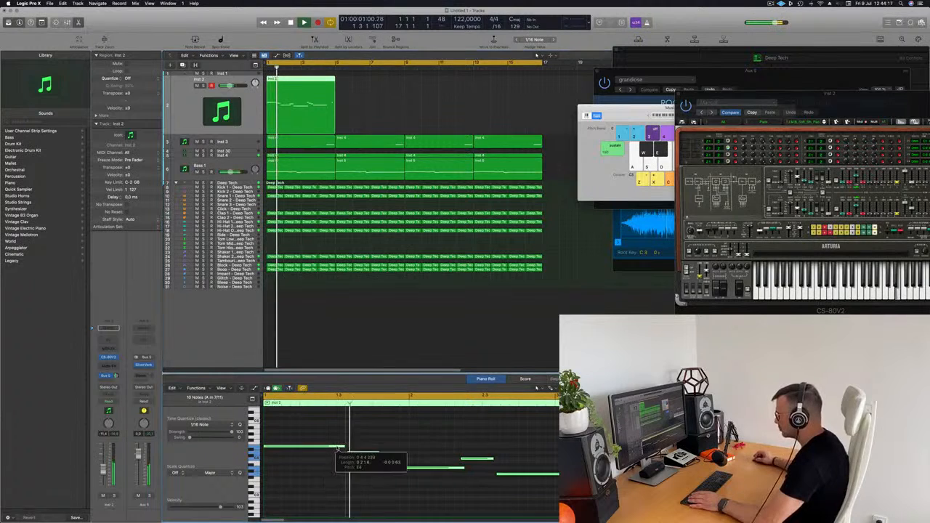
- Shorten the first note of the Inst 2 region to end at beat 3 of bar 1 and start the second note there
{"action": "key", "text": "Return"}
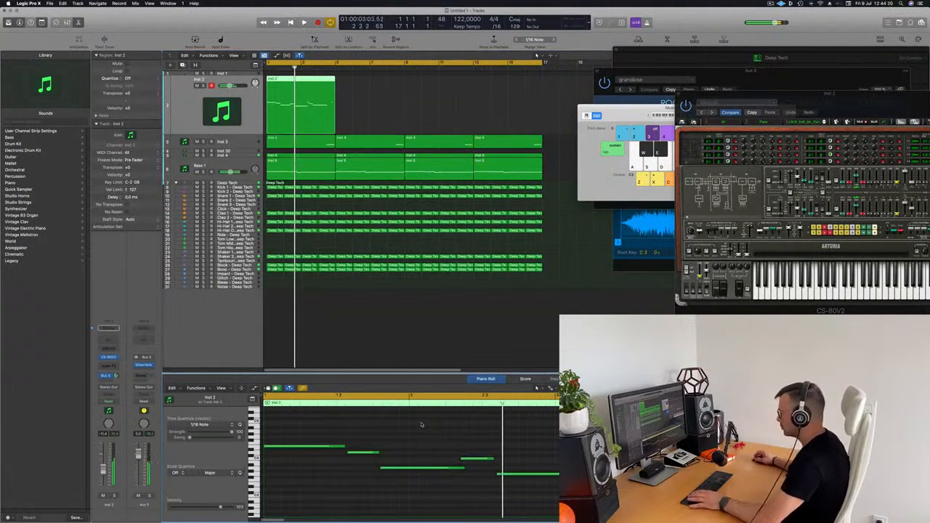
{"action": "key", "text": "Return"}
{"action": "left_click", "coordinate": [341, 446]}
{"action": "left_click_drag", "start_coordinate": [340, 448], "coordinate": [350, 456]}
{"action": "key", "text": "Return"}
{"action": "key", "text": "Return"}
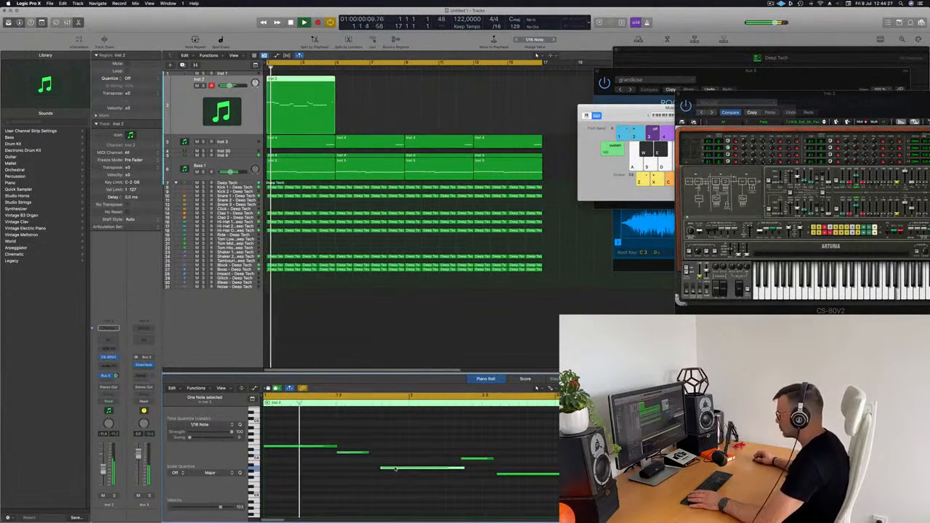
- Move the third note earlier to beat 4 of bar 1, and close the gaps up to the fourth and fifth notes
{"action": "left_click_drag", "start_coordinate": [400, 468], "coordinate": [392, 470]}
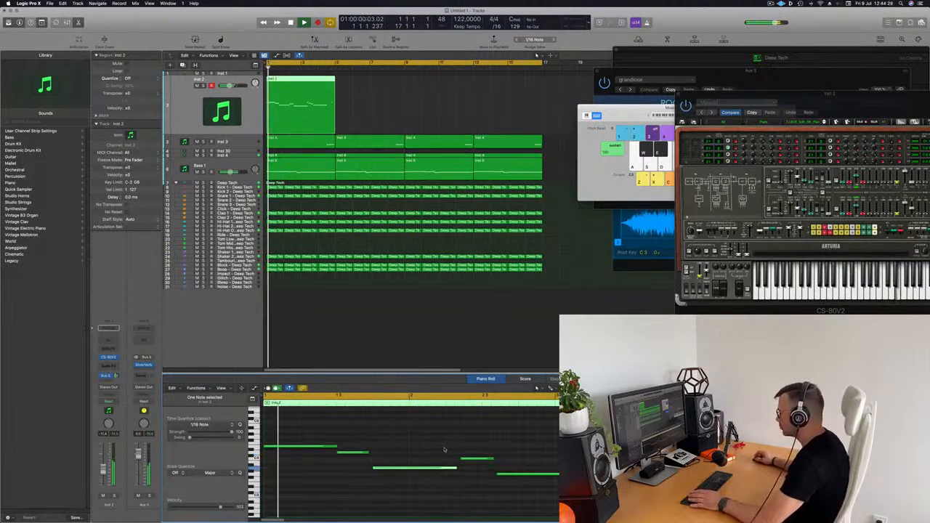
{"action": "left_click", "coordinate": [470, 442]}
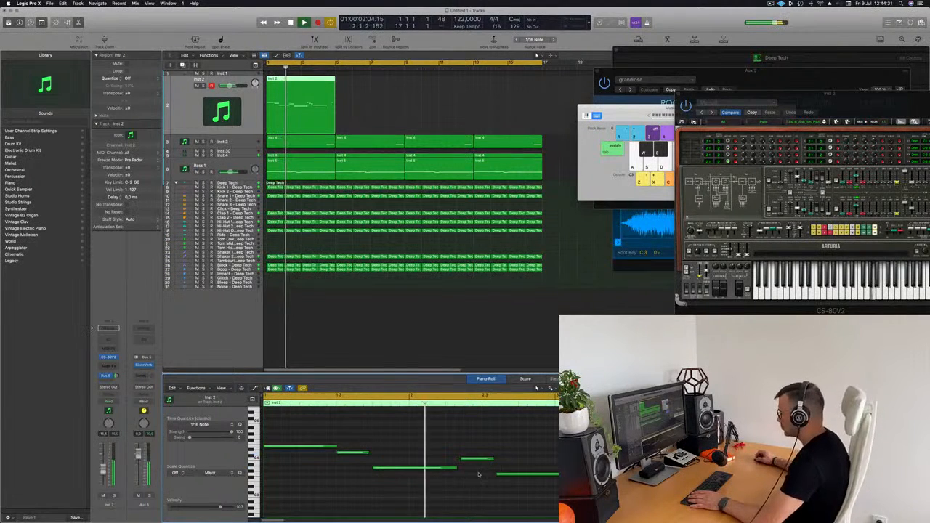
{"action": "left_click_drag", "start_coordinate": [469, 461], "coordinate": [499, 461]}
{"action": "left_click", "coordinate": [537, 475]}
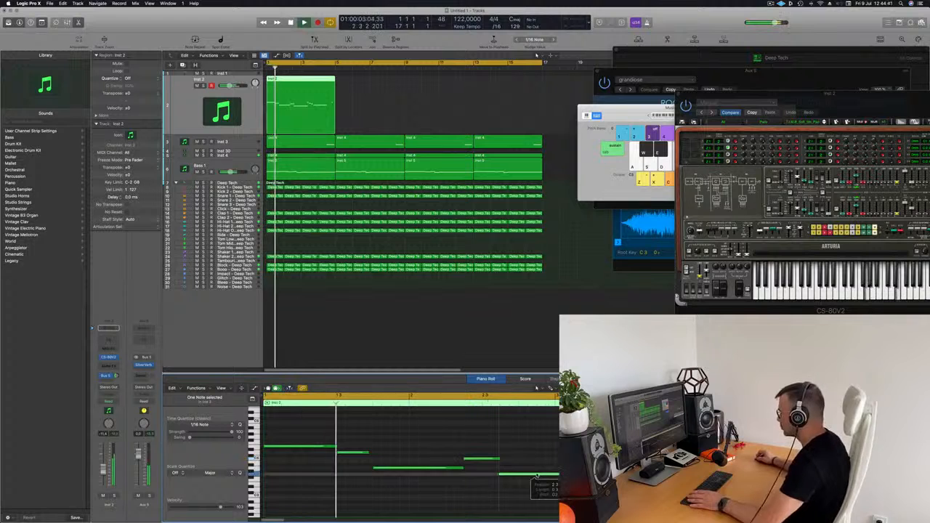
- Shift the fourth and fifth notes later to beats 3 and 4 of bar 2, with the third note reaching the fourth
{"action": "scroll", "coordinate": [448, 440], "scroll_direction": "down", "scroll_amount": 3}
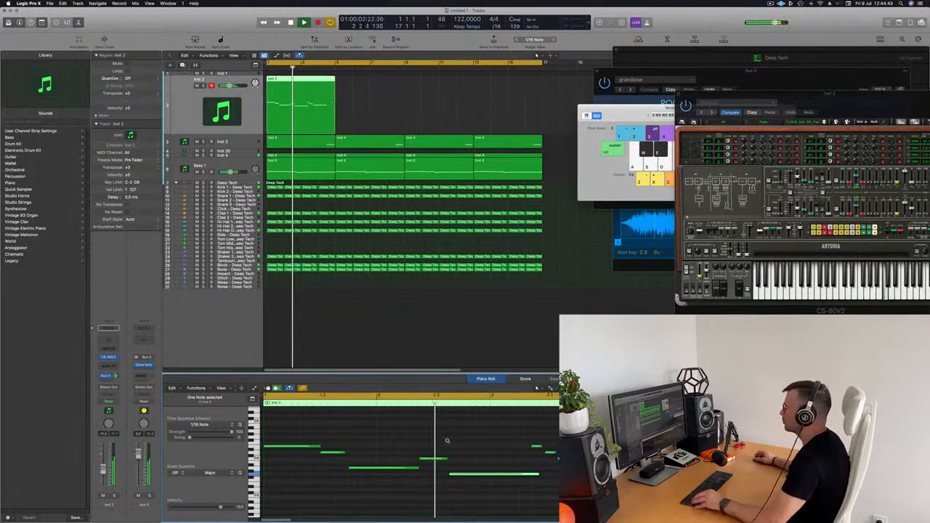
{"action": "scroll", "coordinate": [447, 440], "scroll_direction": "down", "scroll_amount": 2}
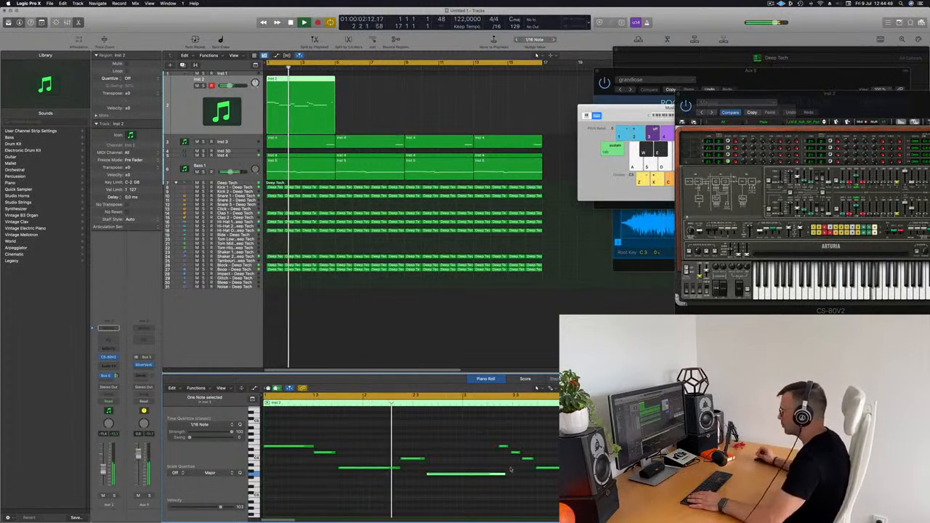
{"action": "left_click_drag", "start_coordinate": [411, 458], "coordinate": [464, 476]}
{"action": "key", "text": "Return"}
{"action": "left_click", "coordinate": [453, 464]}
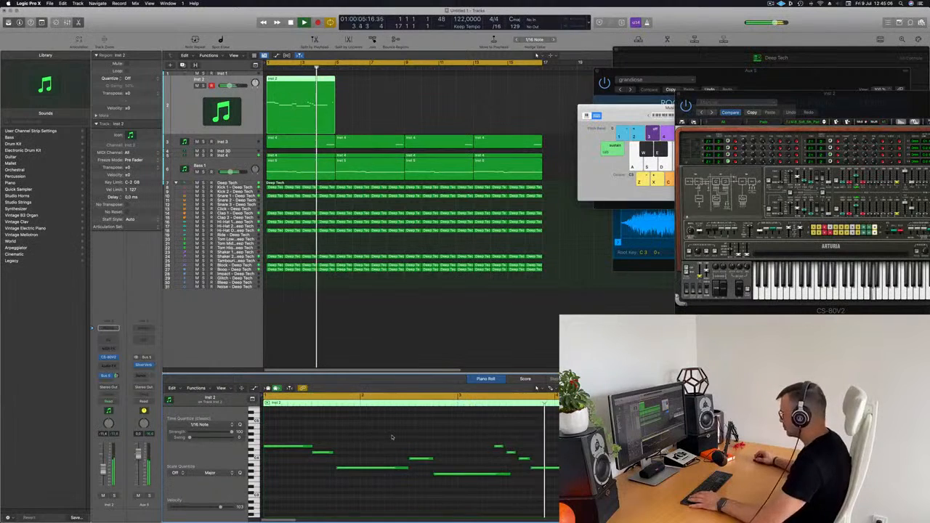
{"action": "key", "text": "Return"}
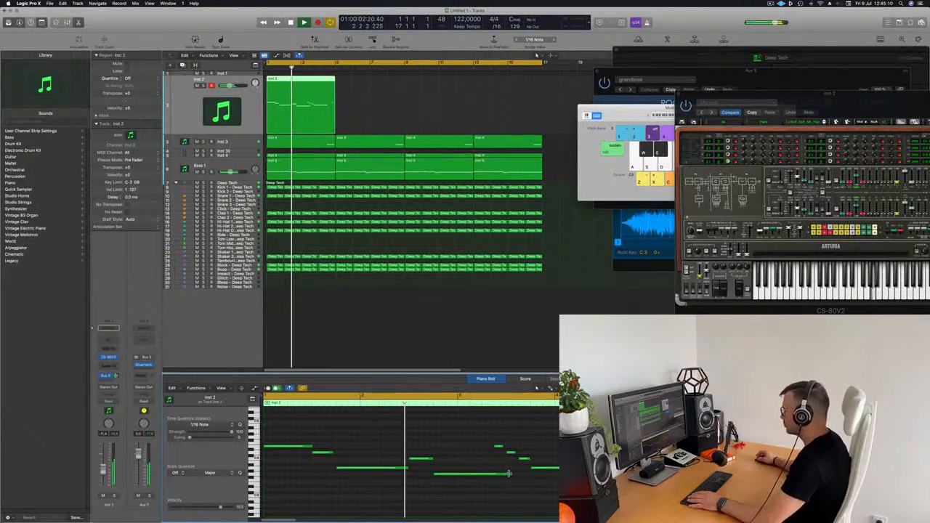
- Lengthen the fifth note within bar 3 and move the last four notes later so they begin at bar 4
{"action": "left_click_drag", "start_coordinate": [510, 473], "coordinate": [524, 475]}
{"action": "left_click_drag", "start_coordinate": [491, 434], "coordinate": [548, 471]}
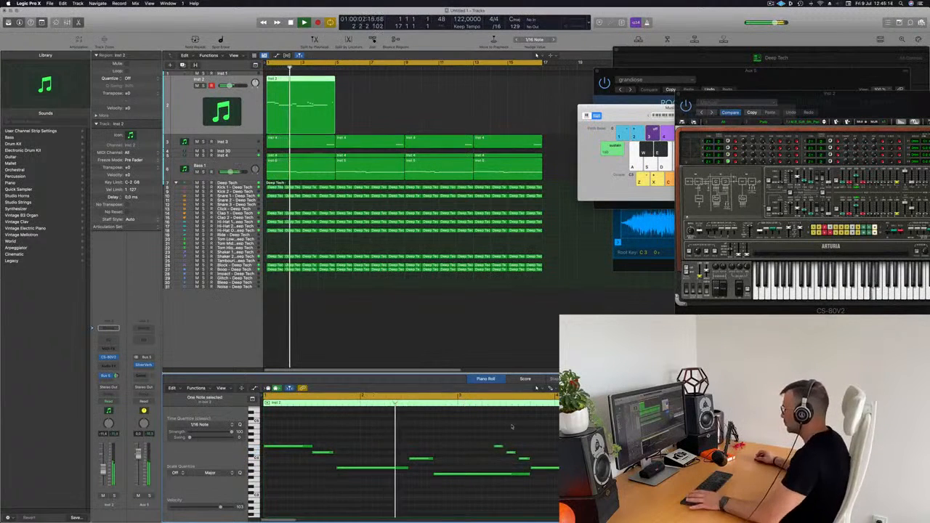
{"action": "left_click_drag", "start_coordinate": [495, 436], "coordinate": [549, 469]}
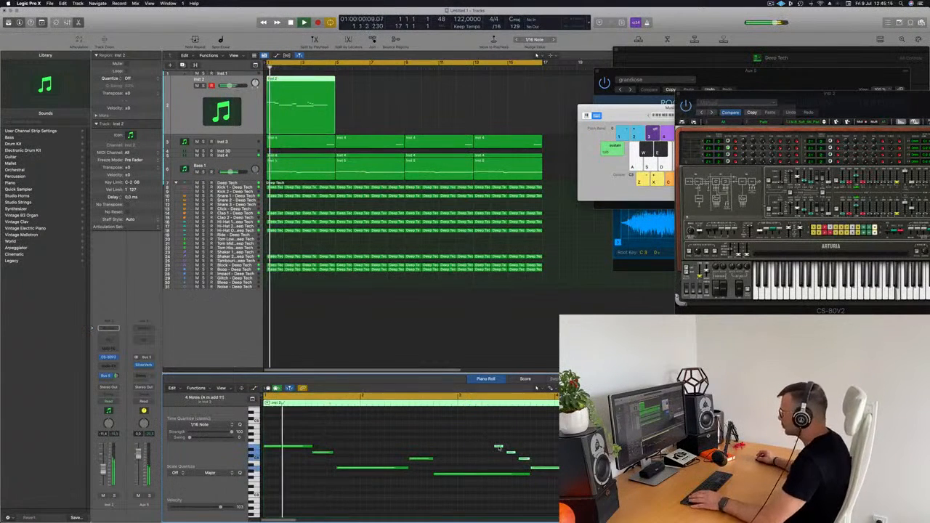
{"action": "key", "text": "Delete"}
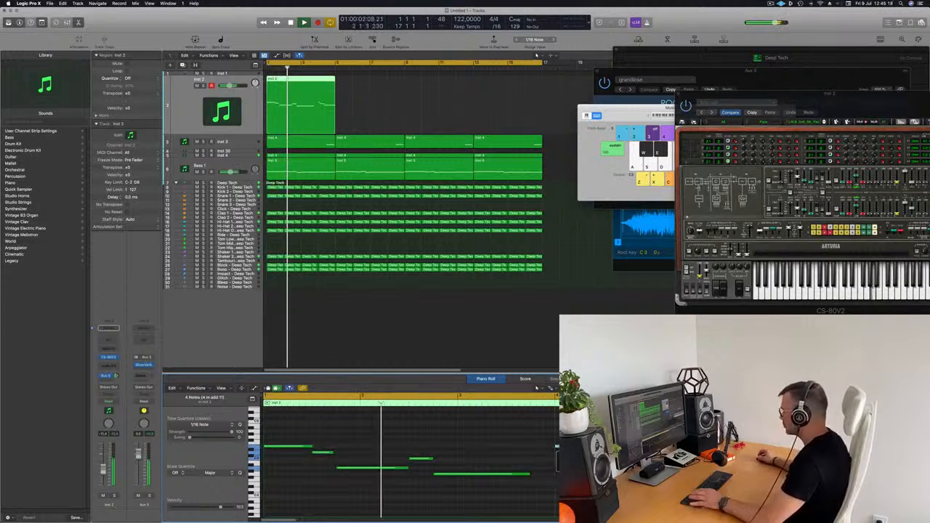
{"action": "left_click", "coordinate": [557, 446]}
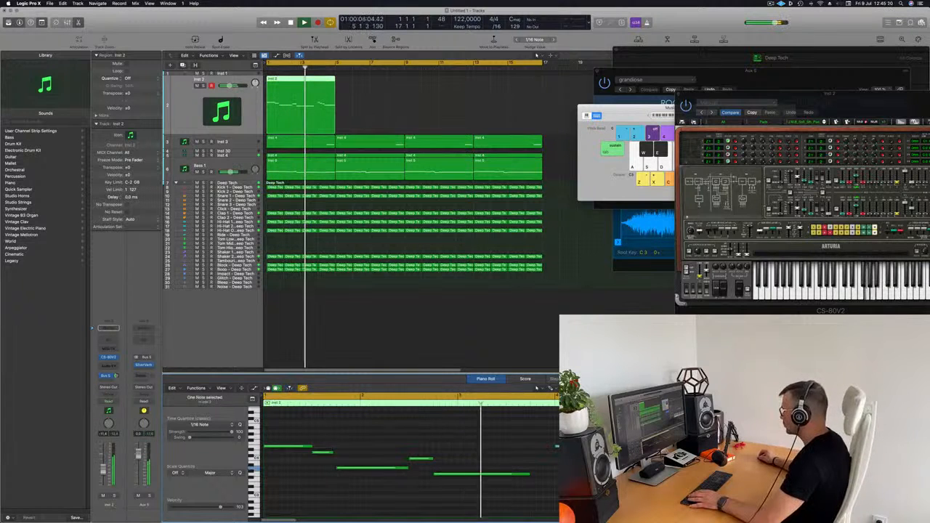
- Replay the melody and lengthen the fifth note further until it ends just before bar 4
{"action": "scroll", "coordinate": [559, 449], "scroll_direction": "up", "scroll_amount": 3}
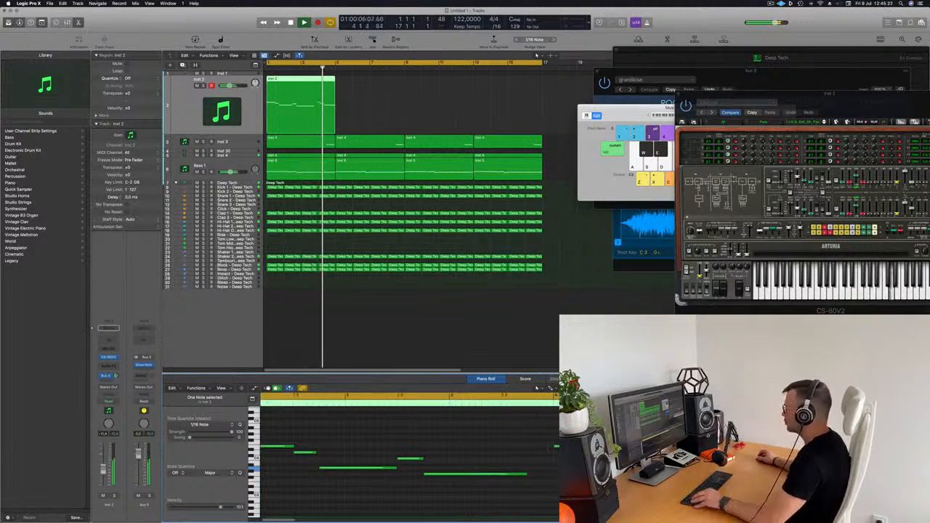
{"action": "scroll", "coordinate": [558, 449], "scroll_direction": "down", "scroll_amount": 5}
{"action": "key", "text": "space"}
{"action": "key", "text": "space"}
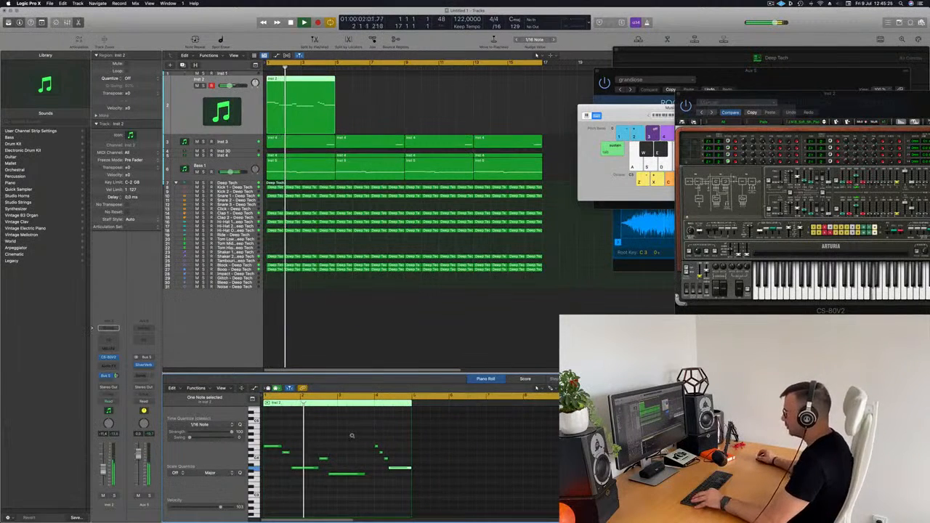
{"action": "scroll", "coordinate": [353, 437], "scroll_direction": "up", "scroll_amount": 2}
{"action": "scroll", "coordinate": [353, 438], "scroll_direction": "up", "scroll_amount": 2}
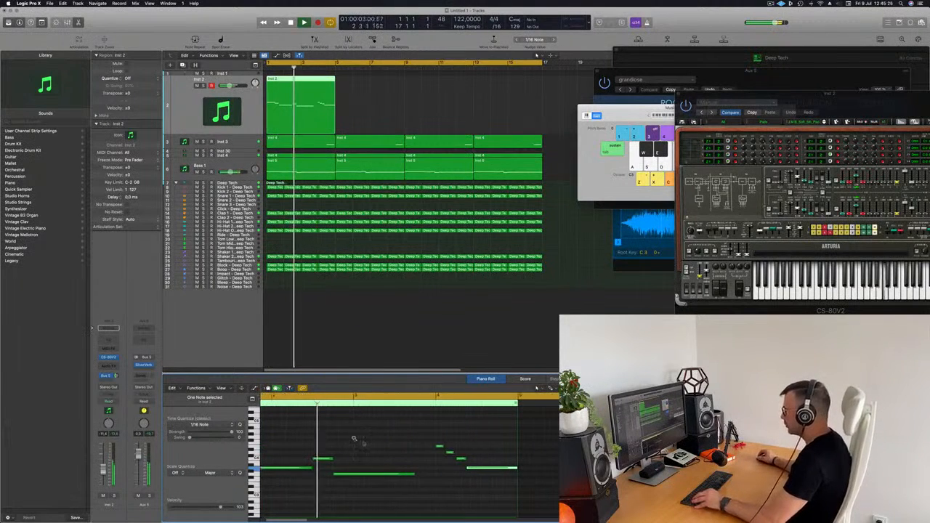
{"action": "left_click", "coordinate": [409, 474]}
{"action": "key", "text": "space"}
{"action": "key", "text": "space"}
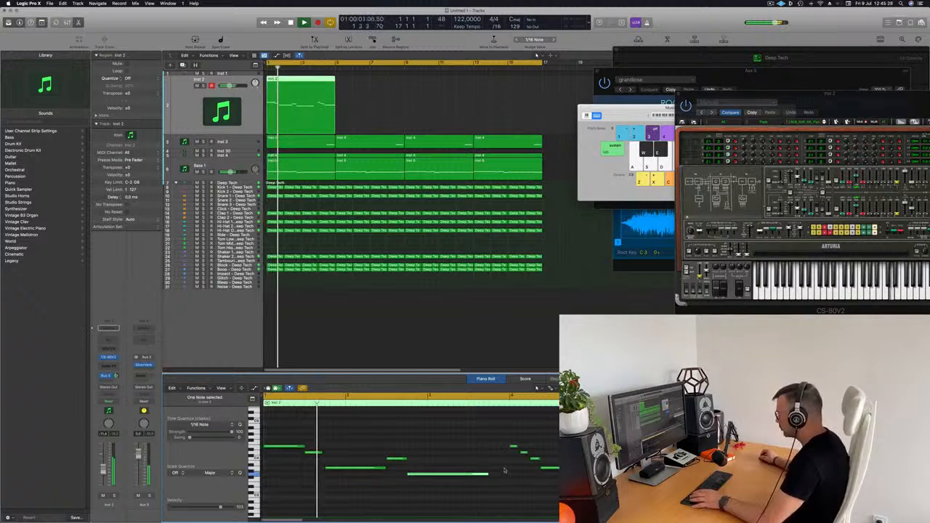
{"action": "left_click", "coordinate": [504, 471]}
{"action": "left_click_drag", "start_coordinate": [488, 474], "coordinate": [506, 473]}
- Play the edited melody from the start and reposition the CS-80V2 plug-in window
{"action": "scroll", "coordinate": [474, 464], "scroll_direction": "down", "scroll_amount": 2}
{"action": "left_click", "coordinate": [475, 464]}
{"action": "key", "text": "space"}
{"action": "key", "text": "space"}
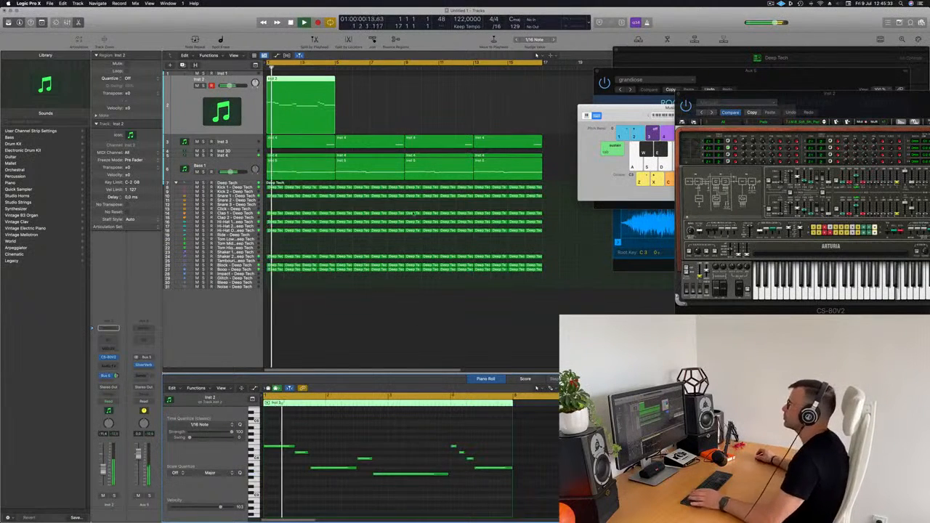
{"action": "left_click_drag", "start_coordinate": [794, 97], "coordinate": [597, 112]}
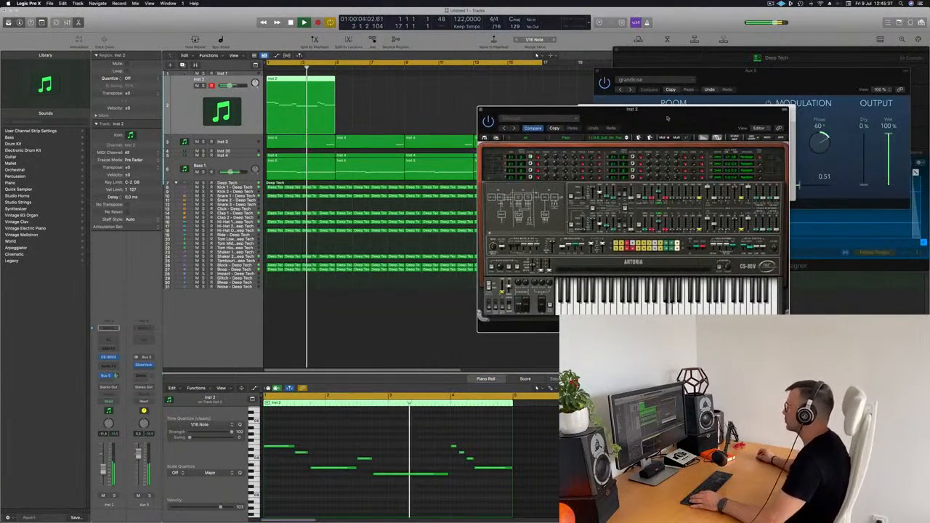
{"action": "left_click_drag", "start_coordinate": [597, 112], "coordinate": [643, 111]}
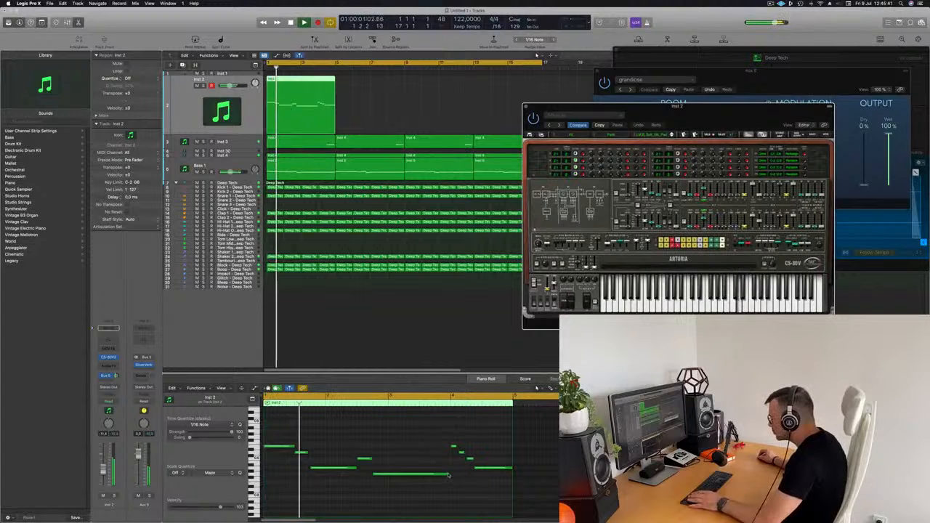
- Extend the end of the fifth note to meet the note at the start of bar 4
{"action": "left_click", "coordinate": [447, 474]}
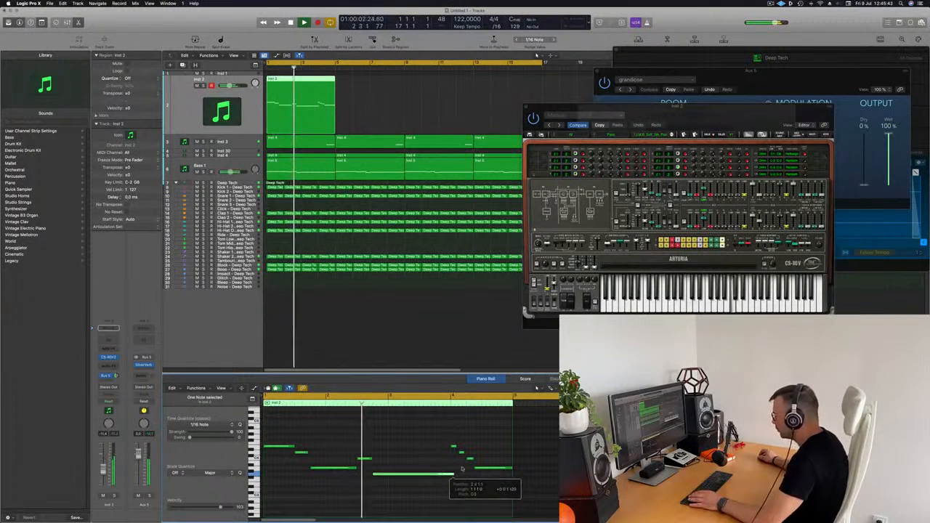
{"action": "left_click_drag", "start_coordinate": [447, 473], "coordinate": [458, 475]}
{"action": "scroll", "coordinate": [460, 476], "scroll_direction": "up", "scroll_amount": 5}
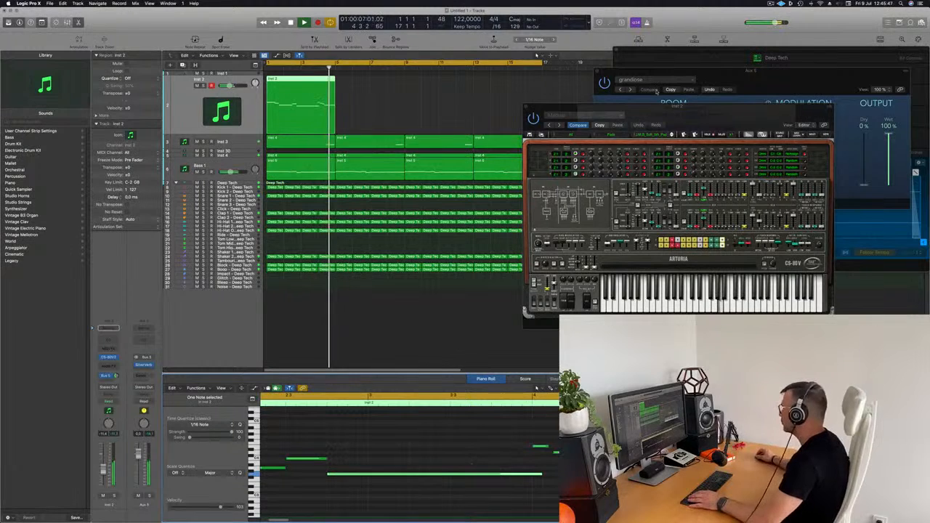
- Close the CS-80V2 window and repeat the Inst 2 region three times to fill bars 1 to 16
{"action": "left_click_drag", "start_coordinate": [711, 118], "coordinate": [698, 119]}
{"action": "left_click", "coordinate": [512, 107]}
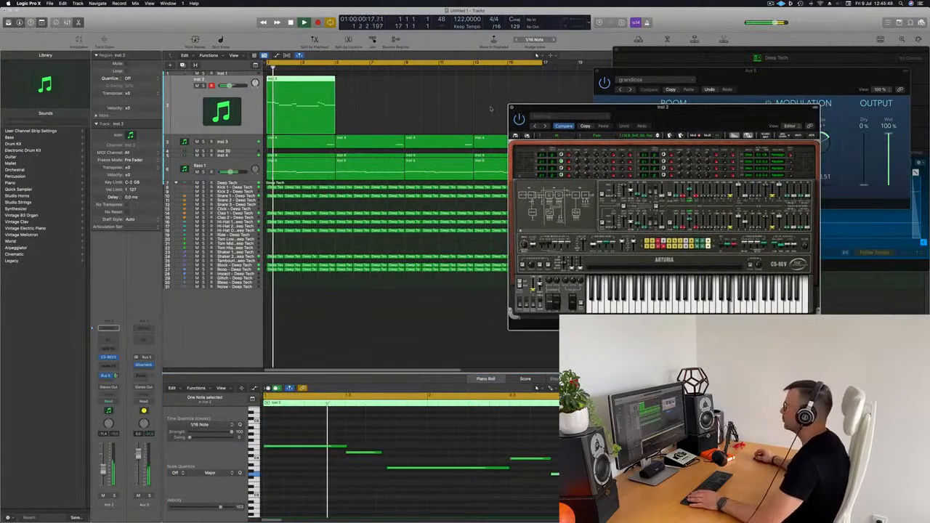
{"action": "left_click_drag", "start_coordinate": [410, 102], "coordinate": [292, 115]}
{"action": "key", "text": "super+r"}
{"action": "key", "text": "super+r"}
{"action": "key", "text": "super+r"}
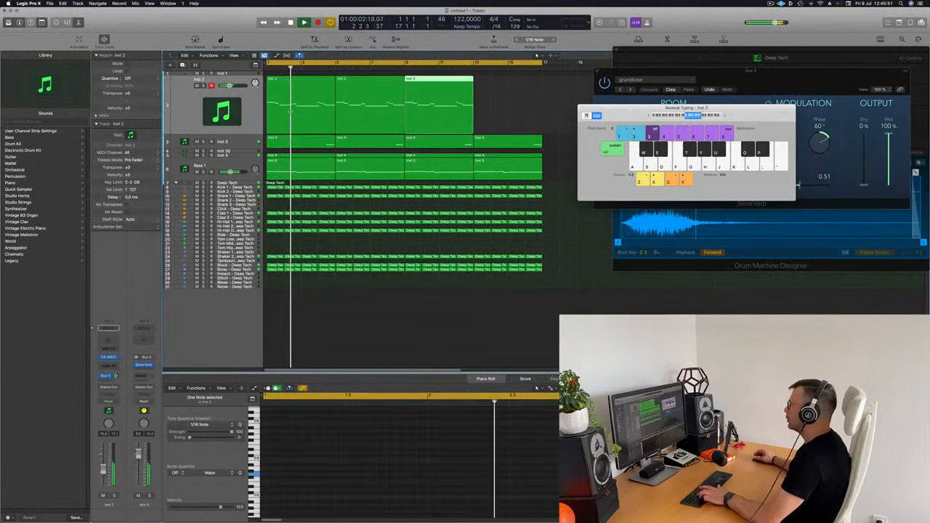
{"action": "scroll", "coordinate": [340, 136], "scroll_direction": "left", "scroll_amount": 5}
{"action": "key", "text": "space"}
{"action": "key", "text": "space"}
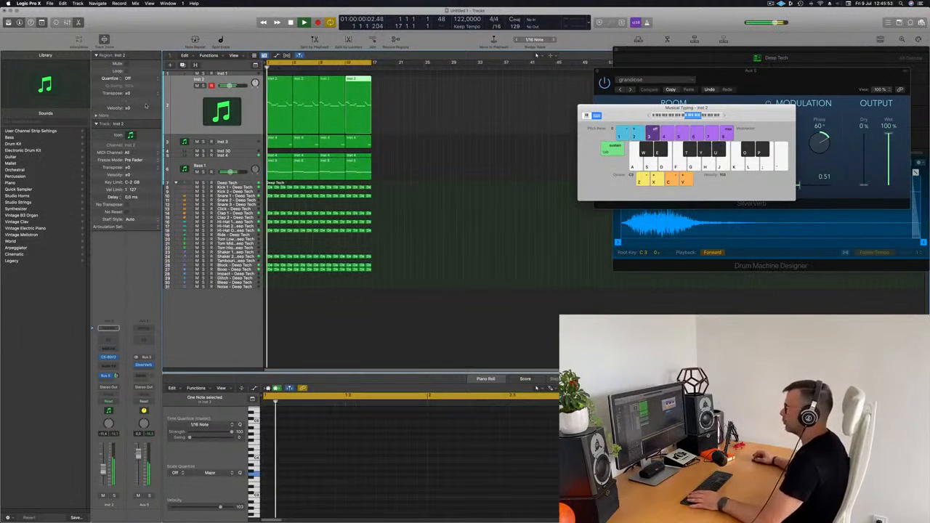
- Select all four Inst 2 regions and insert a stereo Step FX effect on the Inst 2 channel
{"action": "left_click", "coordinate": [175, 133]}
{"action": "key", "text": "space"}
{"action": "key", "text": "space"}
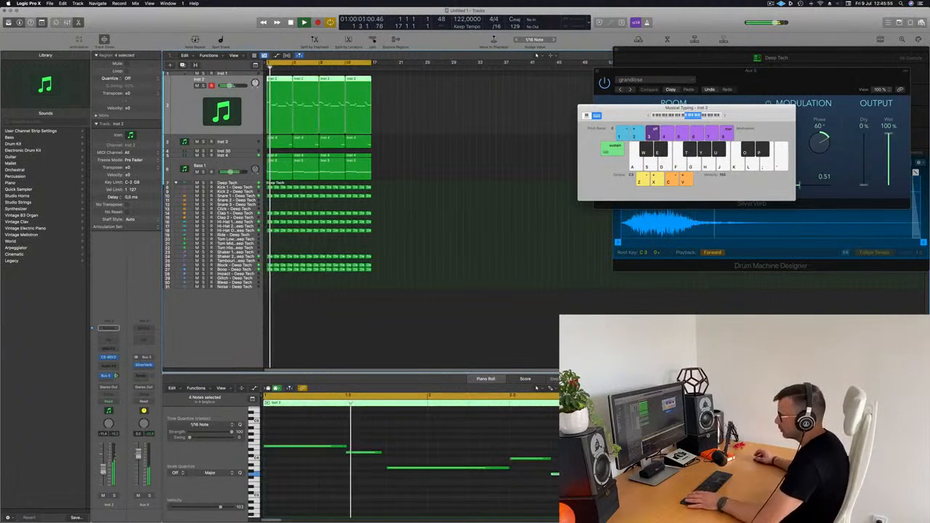
{"action": "left_click", "coordinate": [109, 366]}
{"action": "mouse_move", "coordinate": [116, 493]}
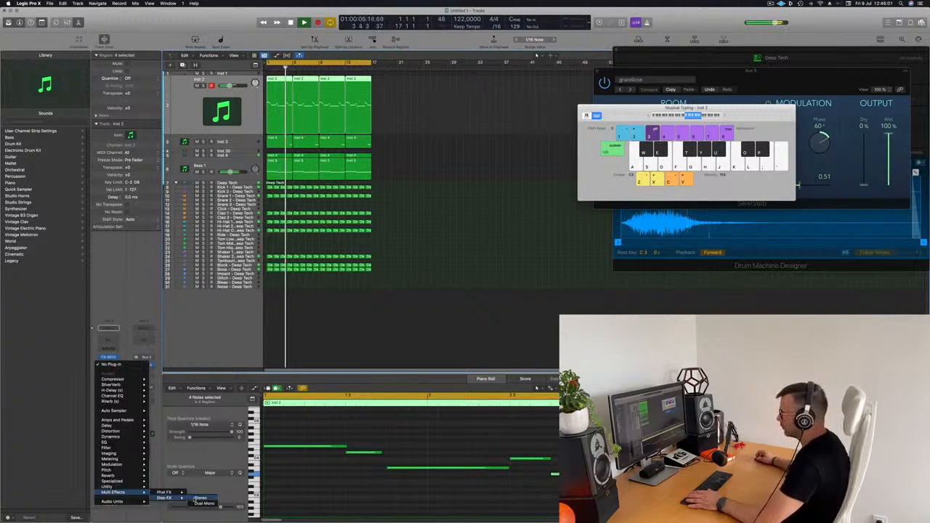
{"action": "left_click", "coordinate": [198, 498]}
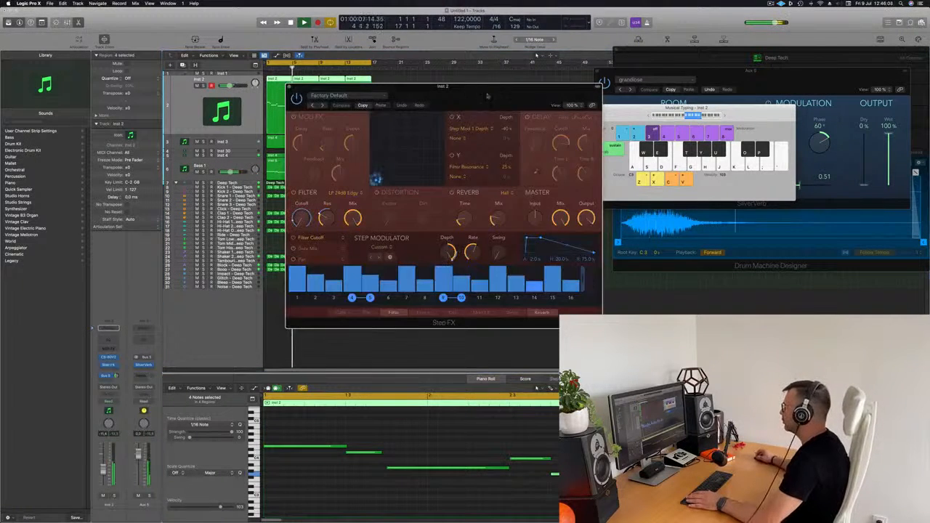
{"action": "left_click_drag", "start_coordinate": [486, 95], "coordinate": [531, 137]}
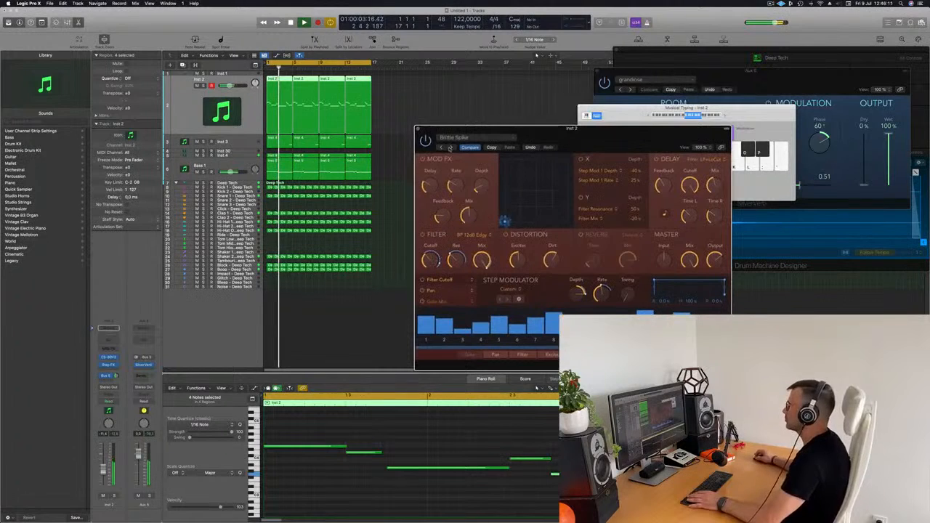
- Audition Step FX presets up to Chaos Spring and set its master mix to about 50%
{"action": "left_click", "coordinate": [450, 149]}
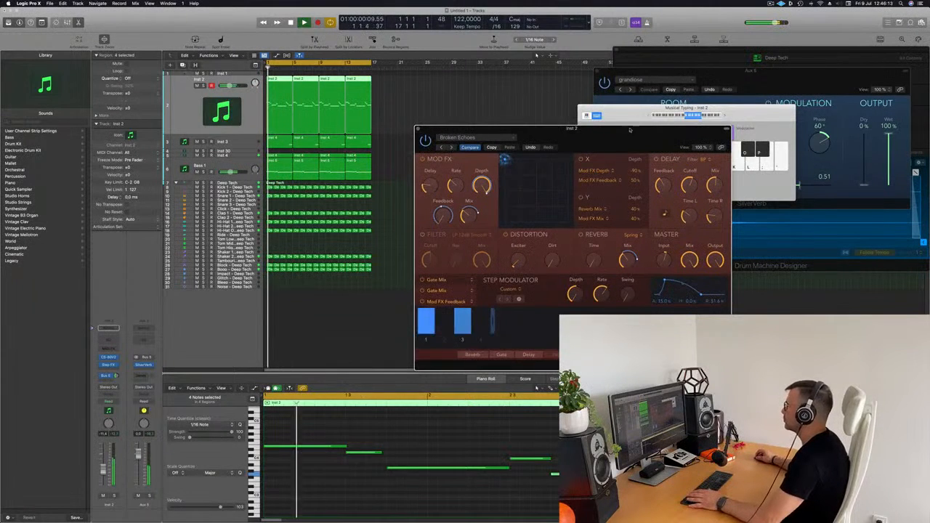
{"action": "left_click_drag", "start_coordinate": [459, 156], "coordinate": [480, 144]}
{"action": "left_click", "coordinate": [472, 136]}
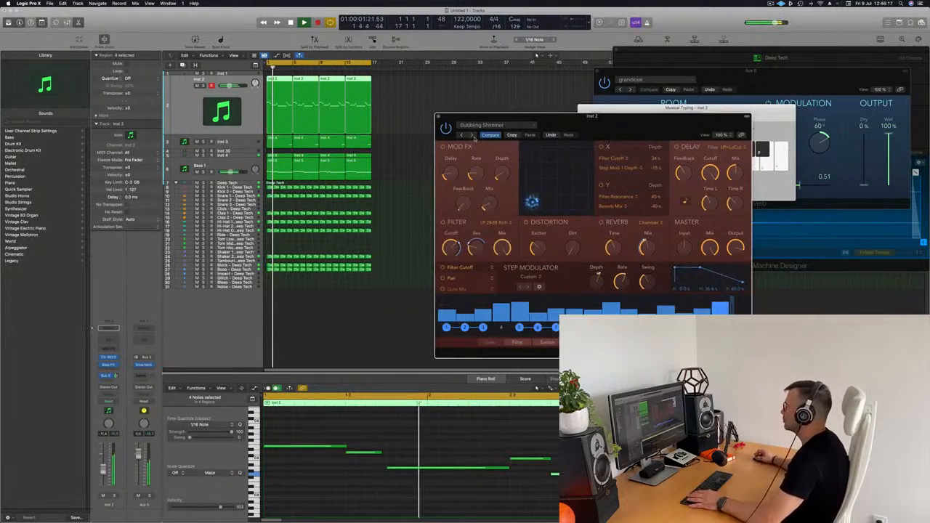
{"action": "left_click_drag", "start_coordinate": [645, 131], "coordinate": [619, 127]}
{"action": "left_click", "coordinate": [445, 132]}
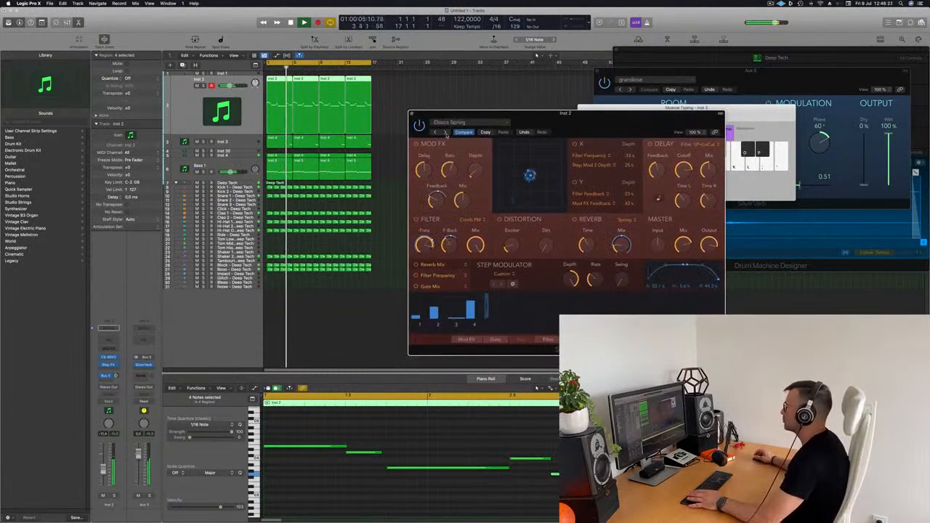
{"action": "left_click_drag", "start_coordinate": [445, 135], "coordinate": [452, 112]}
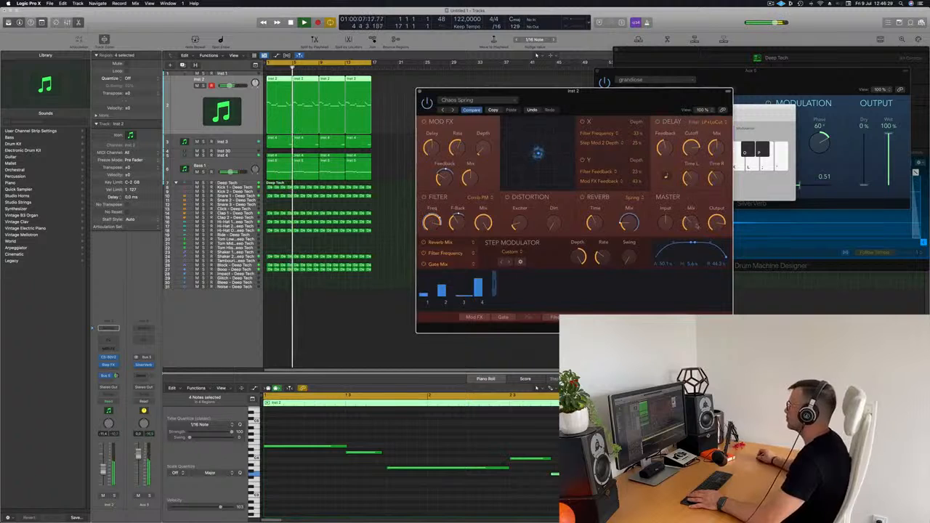
{"action": "mouse_move", "coordinate": [693, 223]}
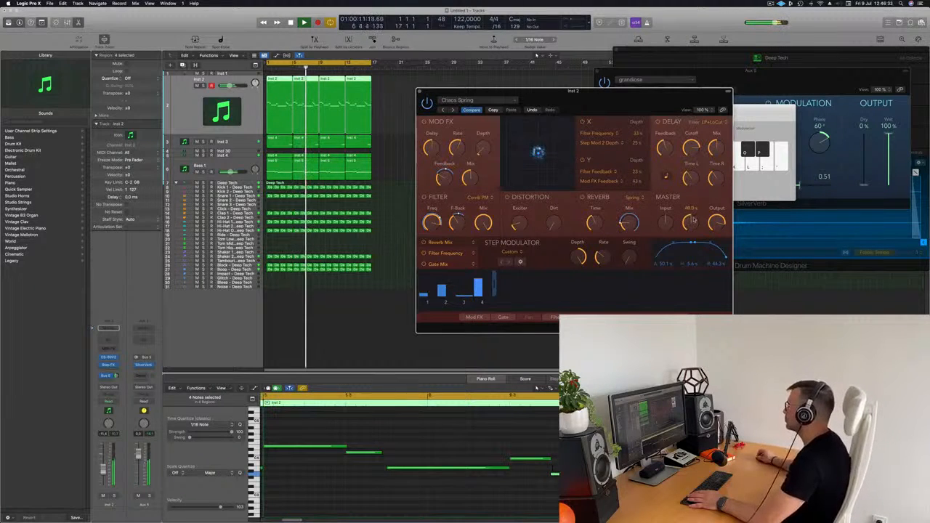
{"action": "left_click_drag", "start_coordinate": [693, 220], "coordinate": [693, 221]}
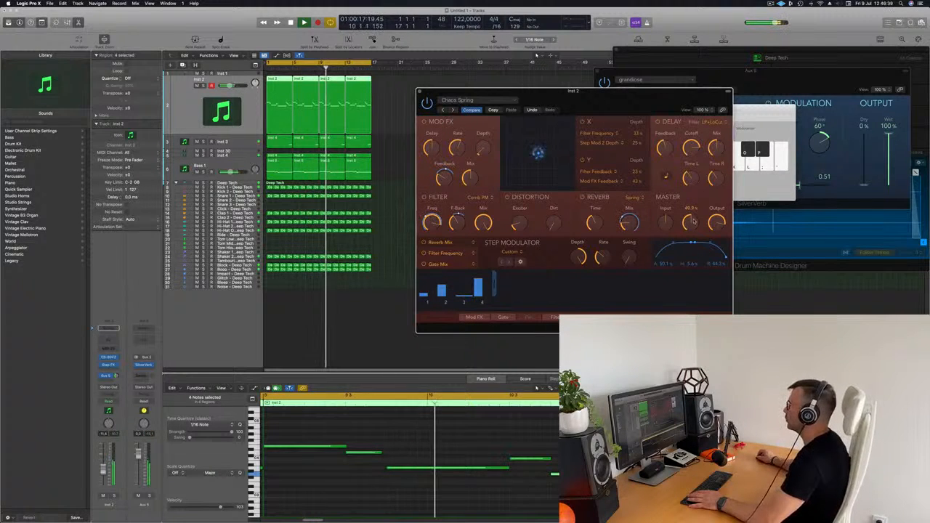
- Add a Channel EQ to the Inst 2 channel, roll off its low frequencies with the low-cut band, and close the EQ
{"action": "key", "text": "Return"}
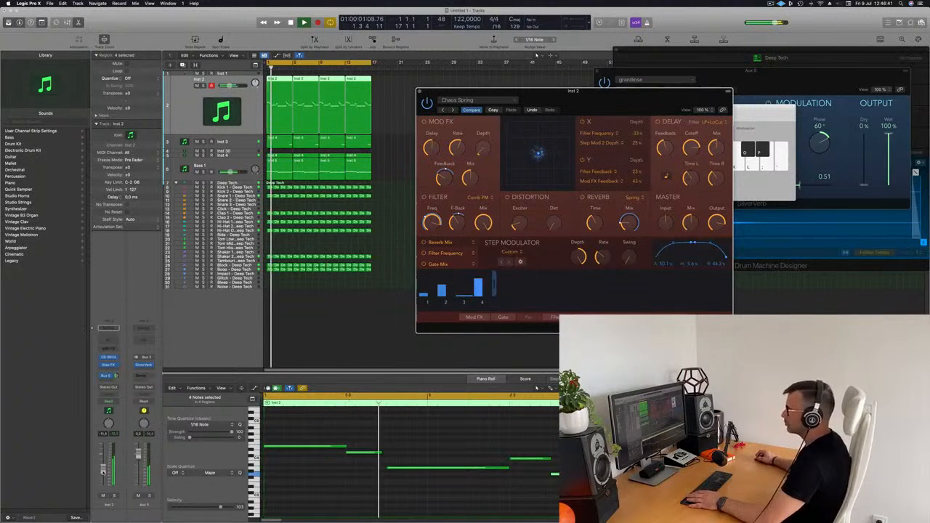
{"action": "left_click", "coordinate": [107, 329]}
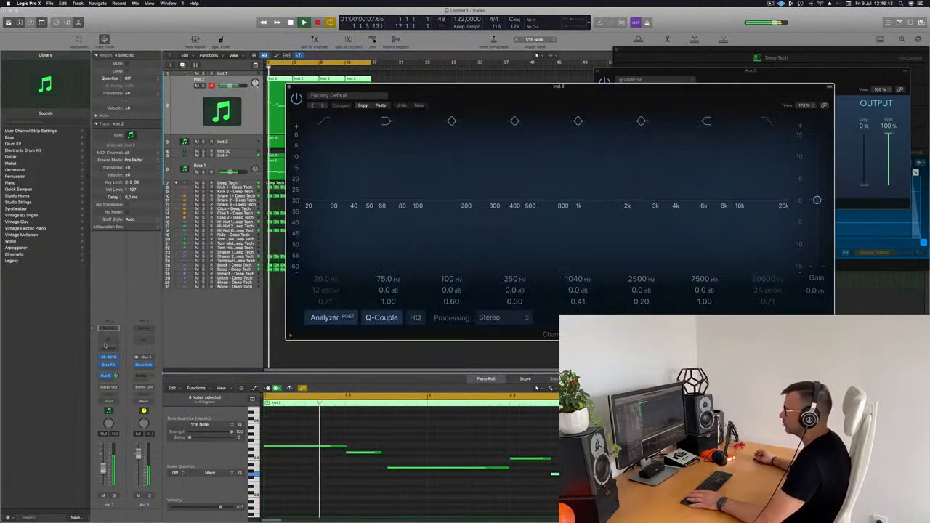
{"action": "left_click", "coordinate": [325, 121]}
{"action": "left_click_drag", "start_coordinate": [345, 168], "coordinate": [501, 211]}
{"action": "left_click", "coordinate": [289, 87]}
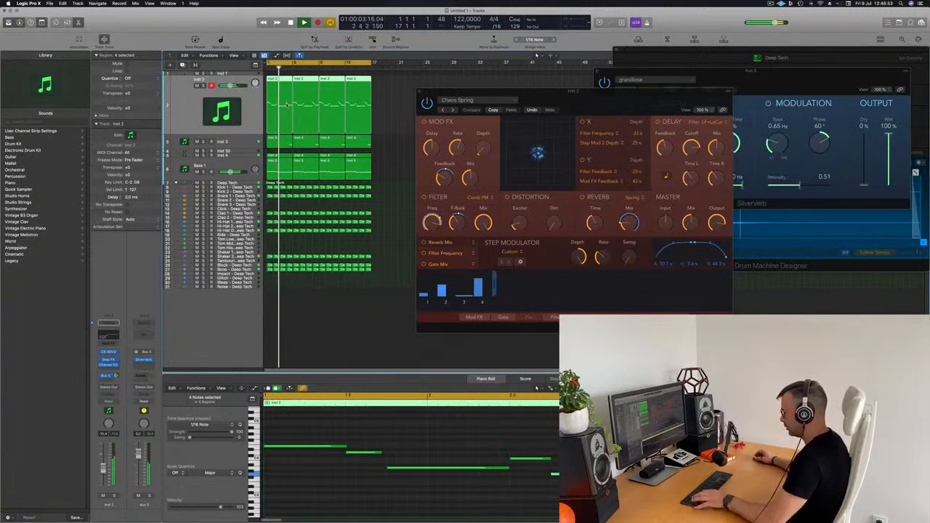
- Copy the Compressor onto the Inst 2 channel in the mixer and raise its threshold slightly
{"action": "key", "text": "x"}
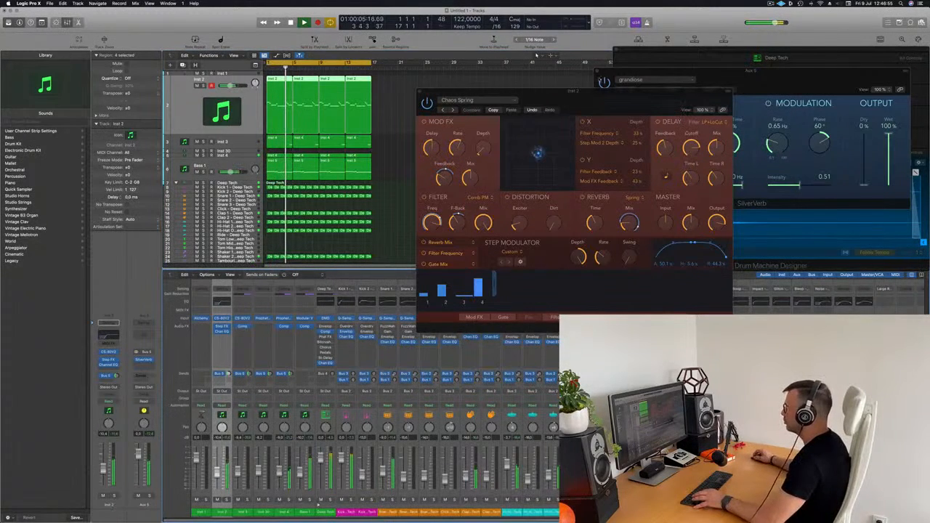
{"action": "left_click_drag", "start_coordinate": [568, 93], "coordinate": [761, 121]}
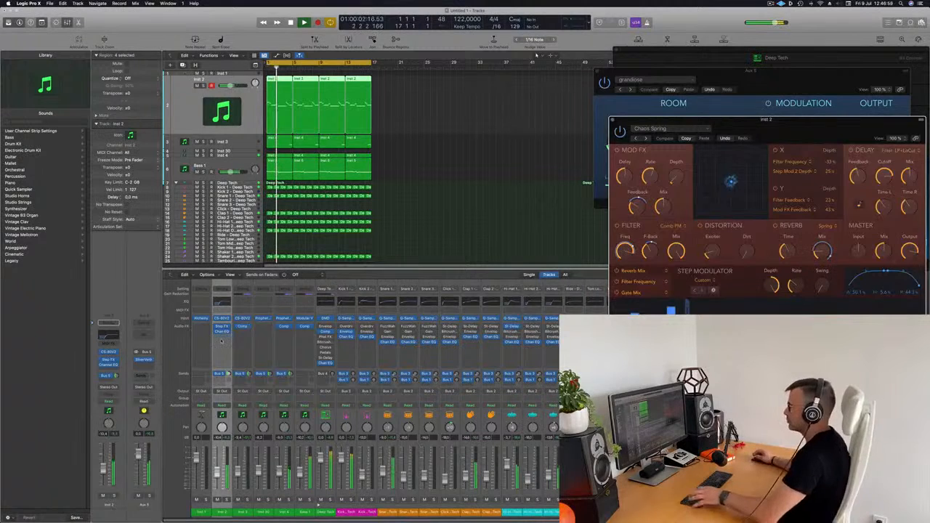
{"action": "left_click_drag", "start_coordinate": [222, 341], "coordinate": [221, 342]}
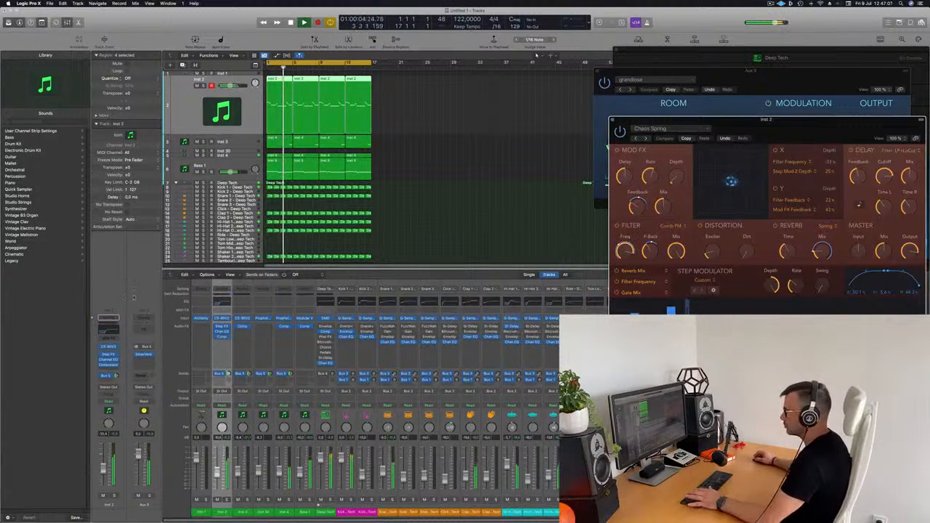
{"action": "left_click", "coordinate": [107, 363]}
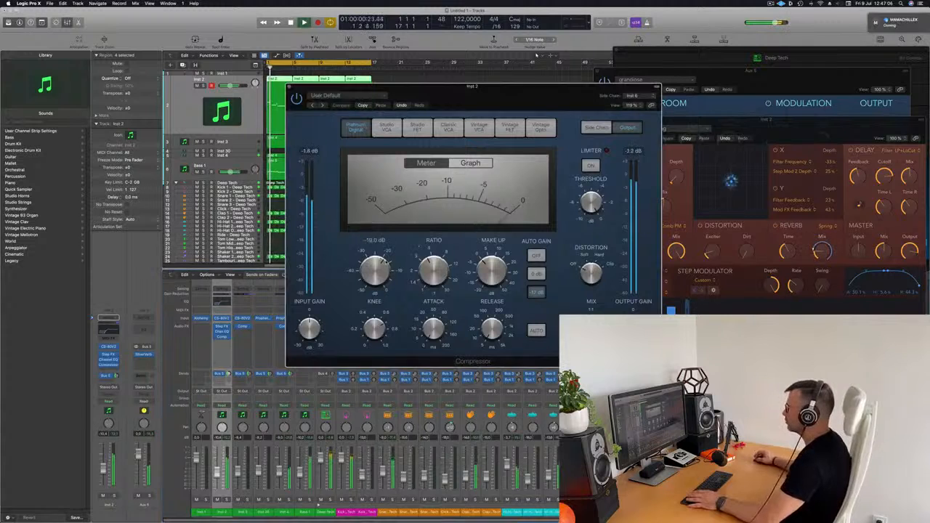
{"action": "left_click_drag", "start_coordinate": [375, 269], "coordinate": [383, 262]}
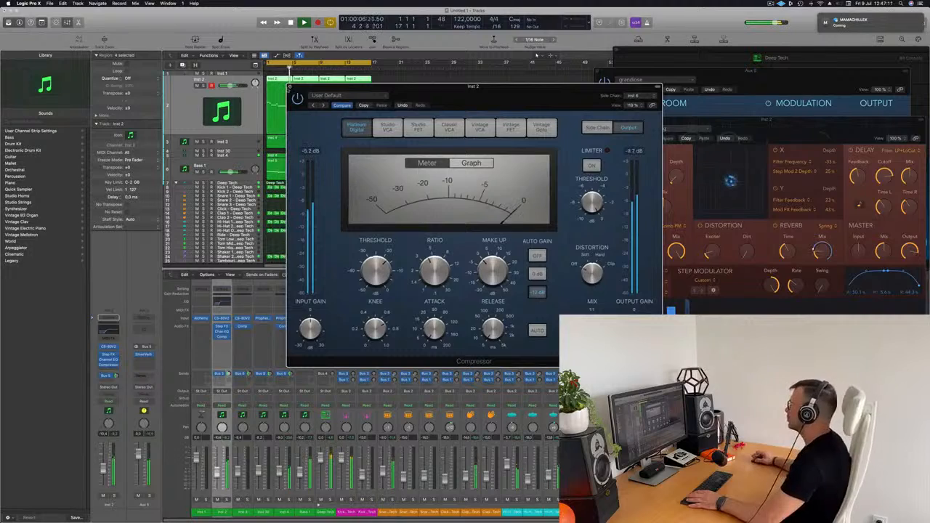
{"action": "left_click", "coordinate": [289, 87]}
{"action": "left_click", "coordinate": [772, 3]}
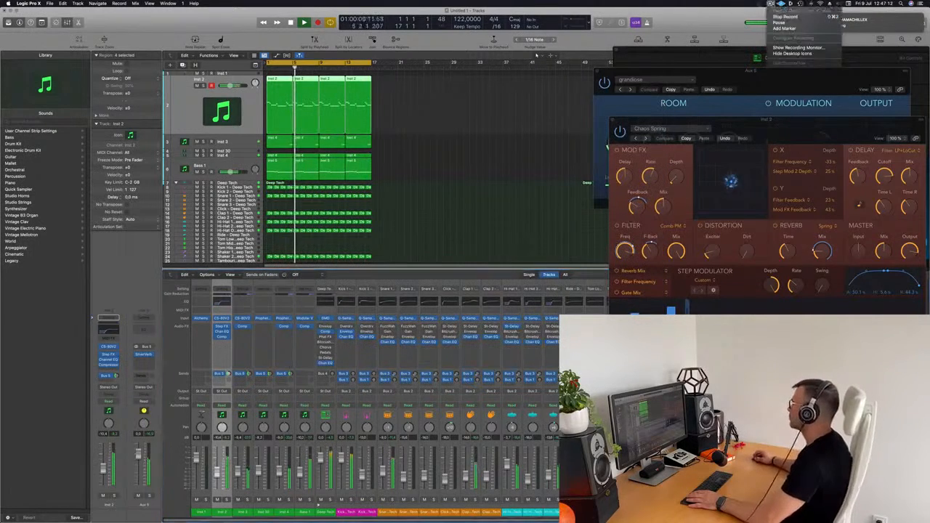
{"action": "left_click", "coordinate": [724, 13]}
{"action": "scroll", "coordinate": [448, 170], "scroll_direction": "left", "scroll_amount": 2}
{"action": "left_click", "coordinate": [448, 170]}
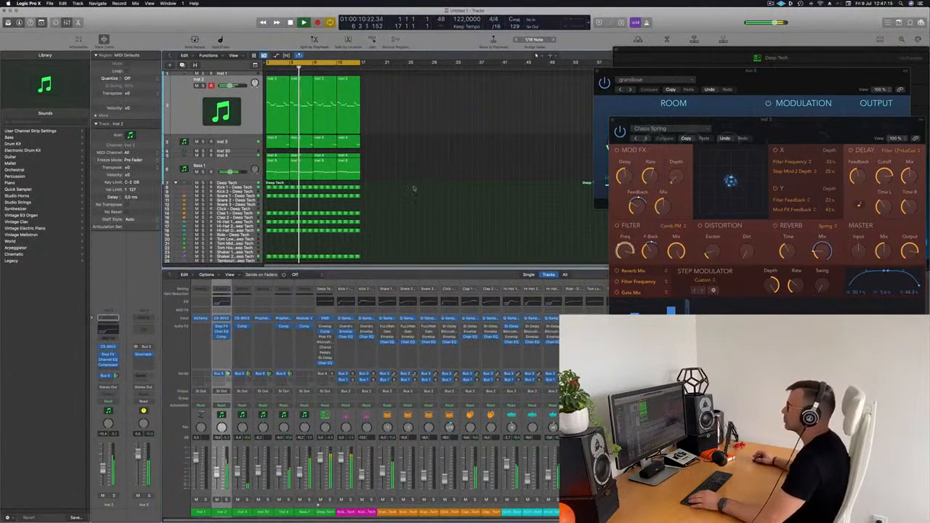
{"action": "scroll", "coordinate": [450, 195], "scroll_direction": "up", "scroll_amount": 1}
{"action": "scroll", "coordinate": [449, 195], "scroll_direction": "down", "scroll_amount": 1}
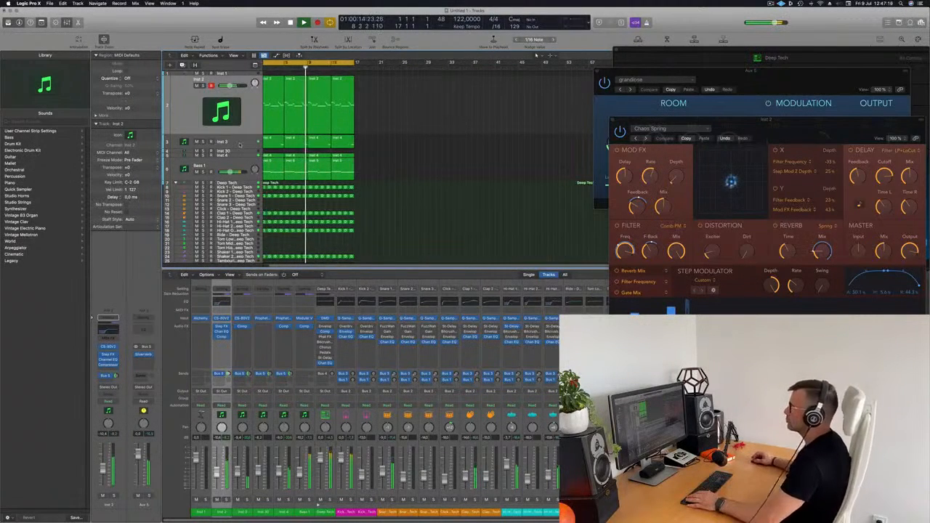
{"action": "left_click", "coordinate": [239, 144]}
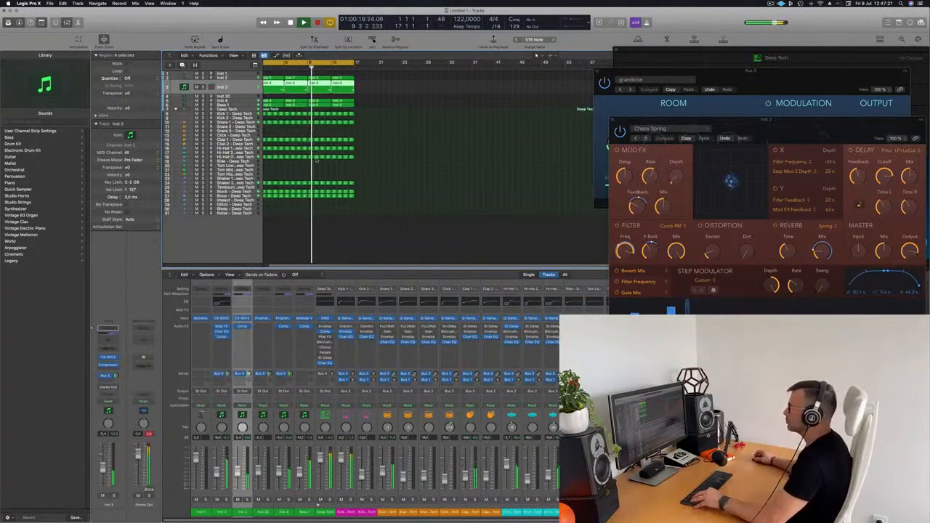
{"action": "scroll", "coordinate": [317, 160], "scroll_direction": "up", "scroll_amount": 1}
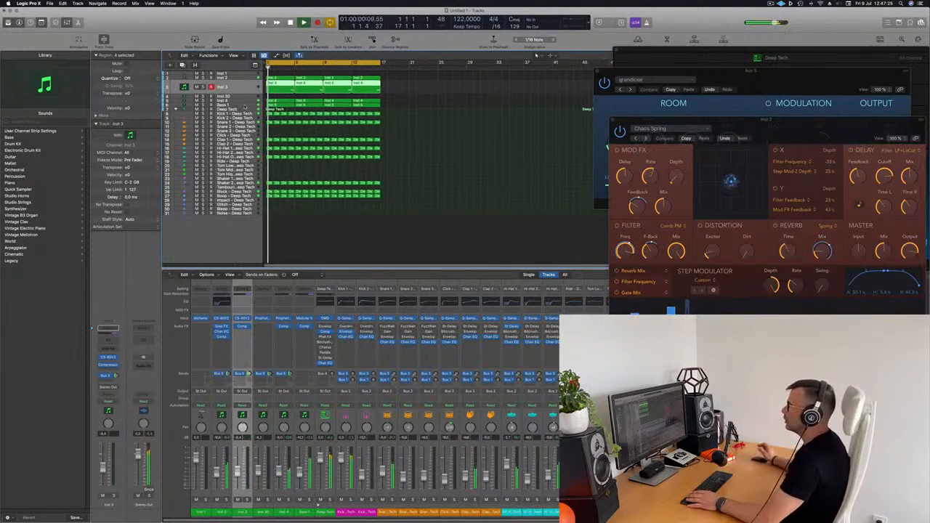
- Duplicate the Bass 1 track with its settings and copy the first bass region onto the new track
{"action": "left_click", "coordinate": [244, 105]}
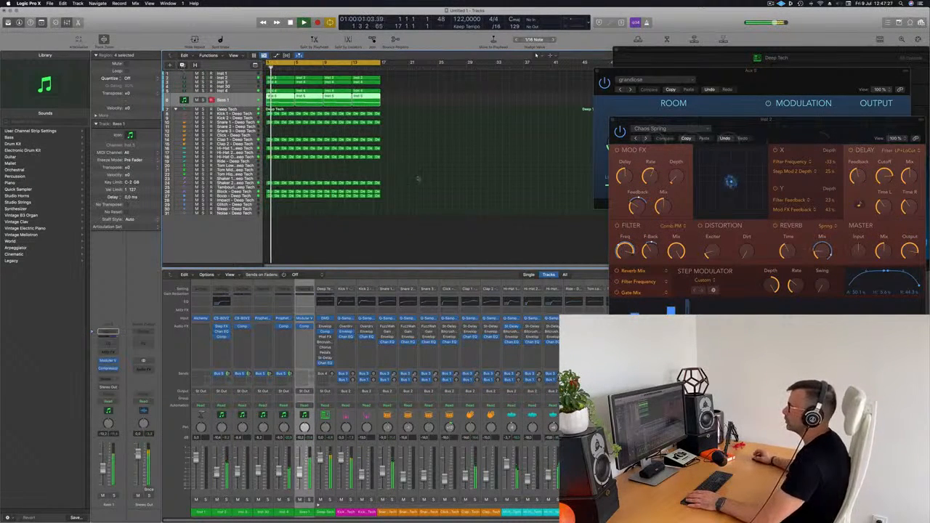
{"action": "key", "text": "super+d"}
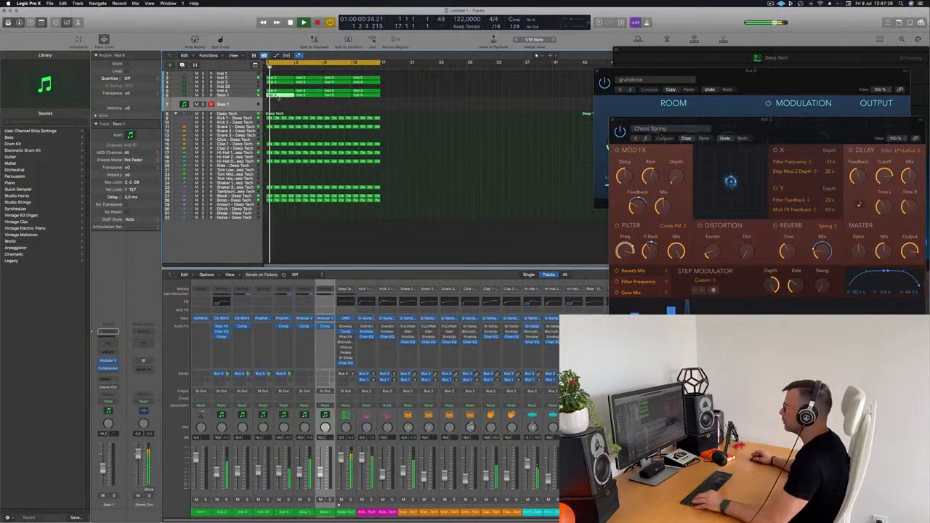
{"action": "mouse_move", "coordinate": [274, 97]}
{"action": "left_mouse_down"}
{"action": "mouse_move", "coordinate": [284, 102]}
{"action": "mouse_move", "coordinate": [276, 104]}
{"action": "left_mouse_up"}
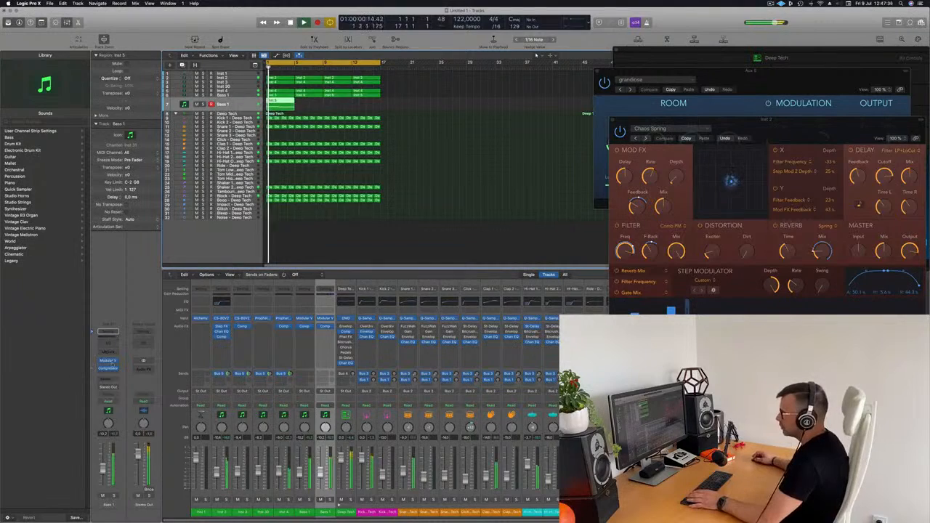
- Load the Ted_bass2 preset in the Modular V instrument of the duplicated Bass 1 track
{"action": "left_click", "coordinate": [108, 361]}
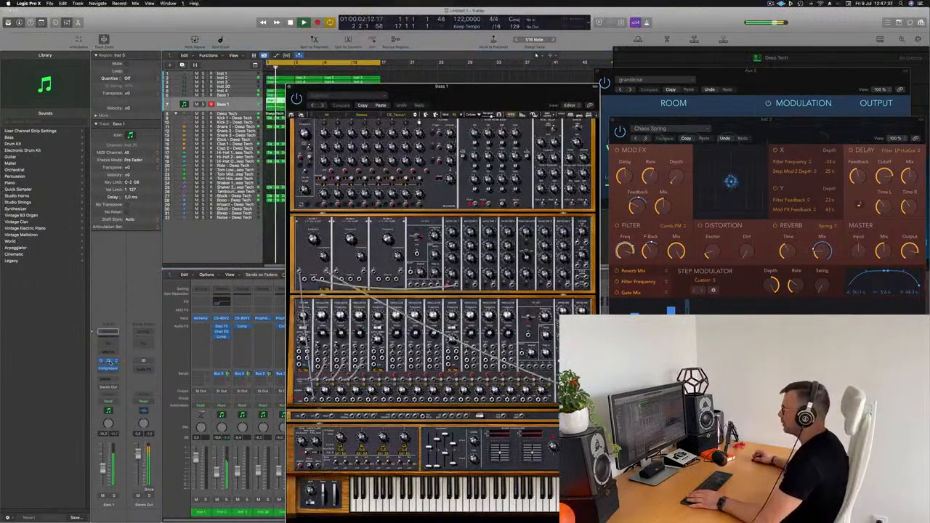
{"action": "key", "text": "Return"}
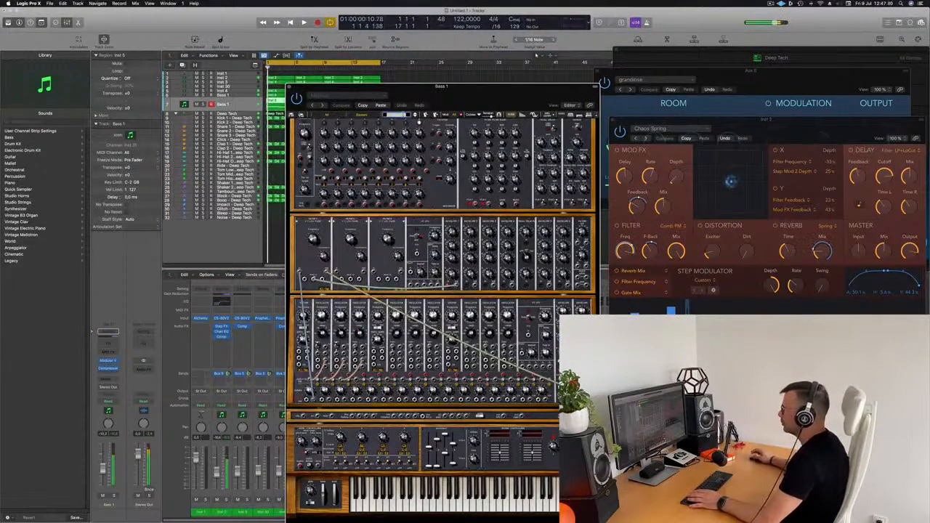
{"action": "left_click", "coordinate": [392, 115]}
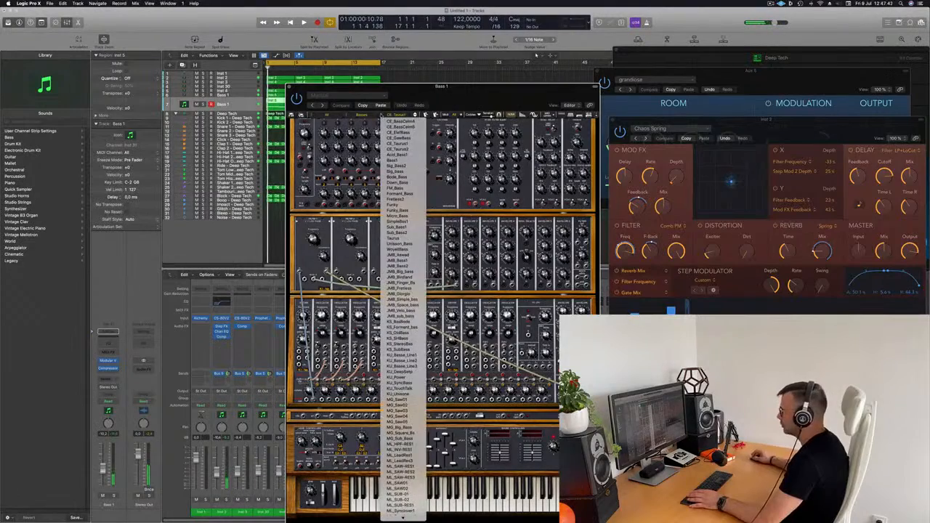
{"action": "scroll", "coordinate": [390, 289], "scroll_direction": "down", "scroll_amount": 15}
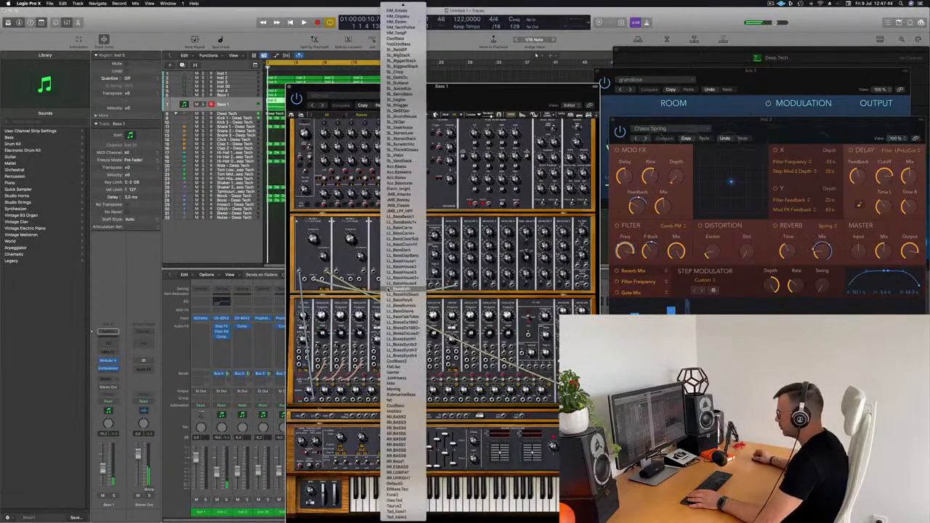
{"action": "left_click", "coordinate": [394, 517]}
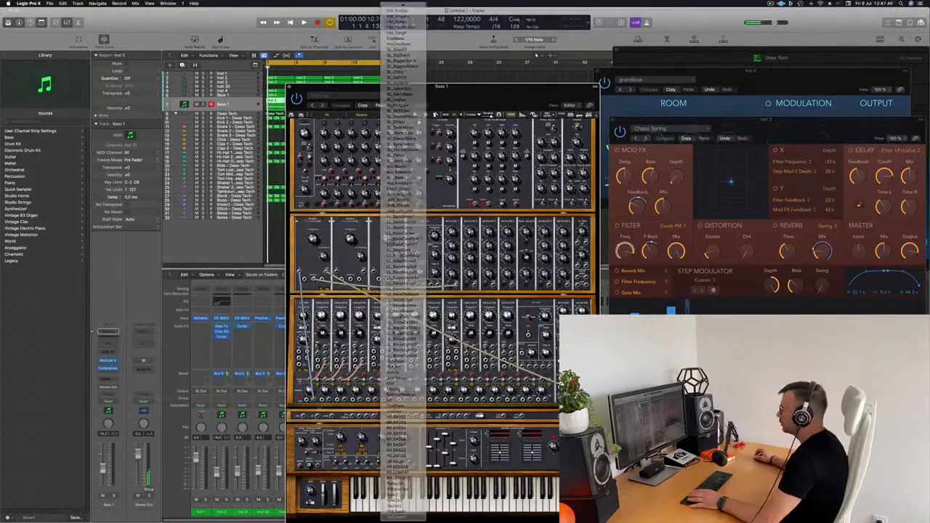
- Audition the second bass with the arrangement and repeat its region to fill bars 1 to 16
{"action": "left_click_drag", "start_coordinate": [457, 105], "coordinate": [589, 60]}
{"action": "key", "text": "space"}
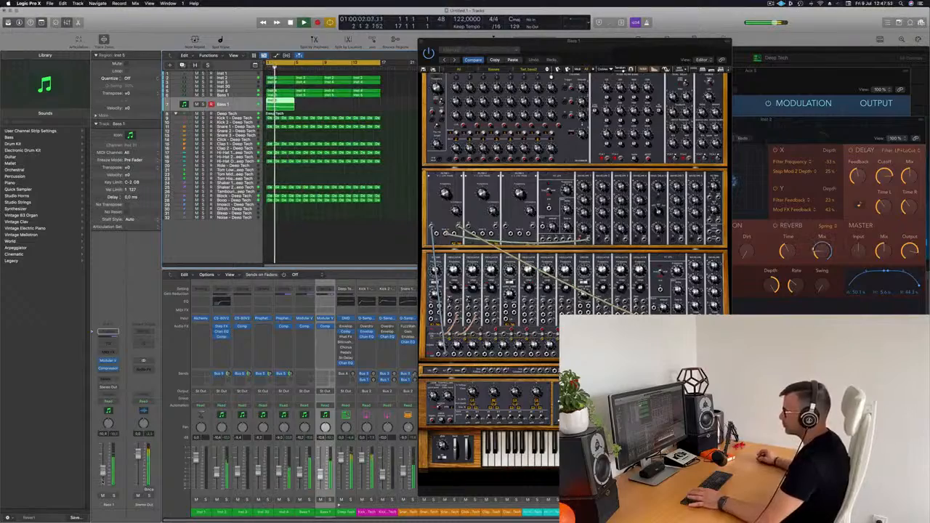
{"action": "left_click_drag", "start_coordinate": [561, 52], "coordinate": [633, 56]}
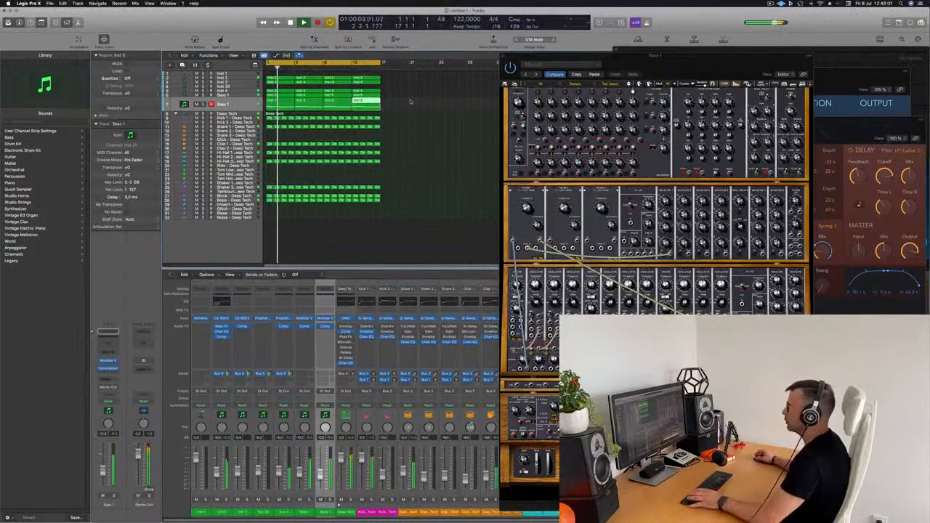
- Solo-check the Inst 4 track, rename it Arp brass, and rename the Inst 2 track Top Lead
{"action": "left_click", "coordinate": [245, 92]}
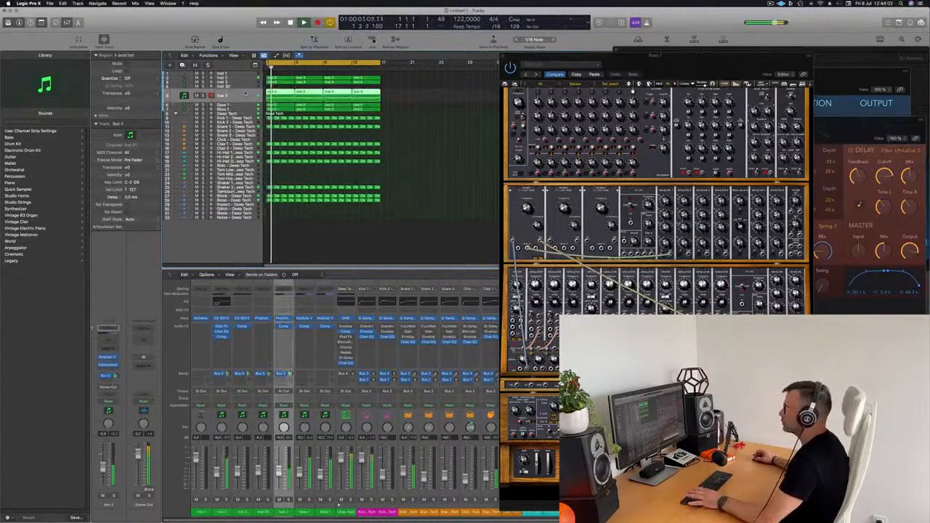
{"action": "key", "text": "s"}
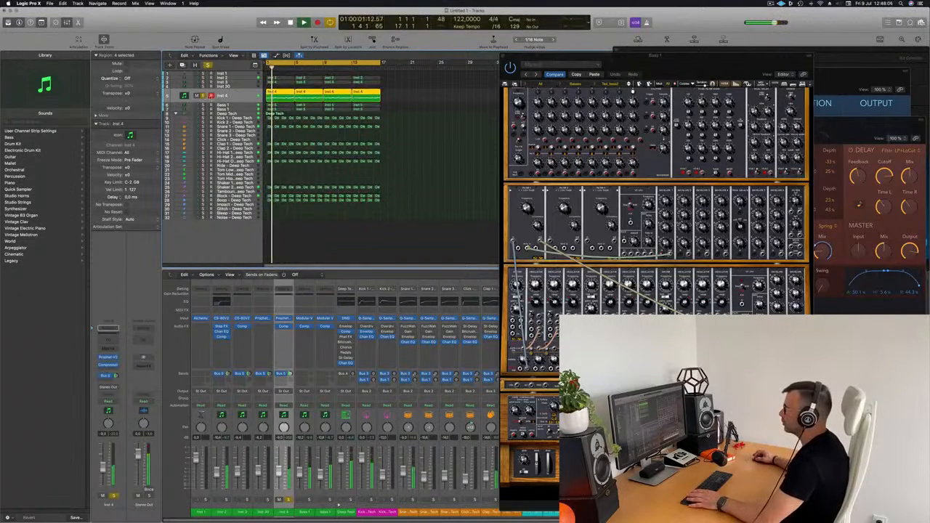
{"action": "key", "text": "s"}
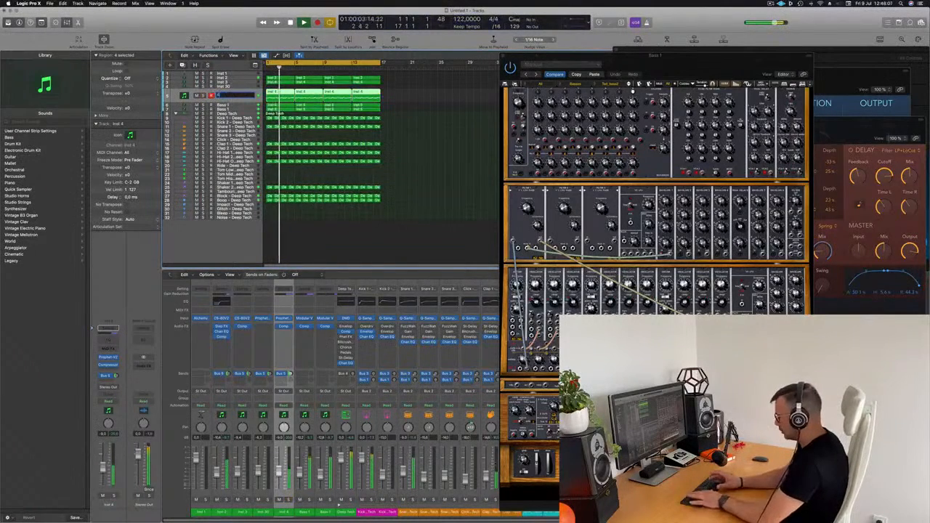
{"action": "left_click", "coordinate": [248, 78]}
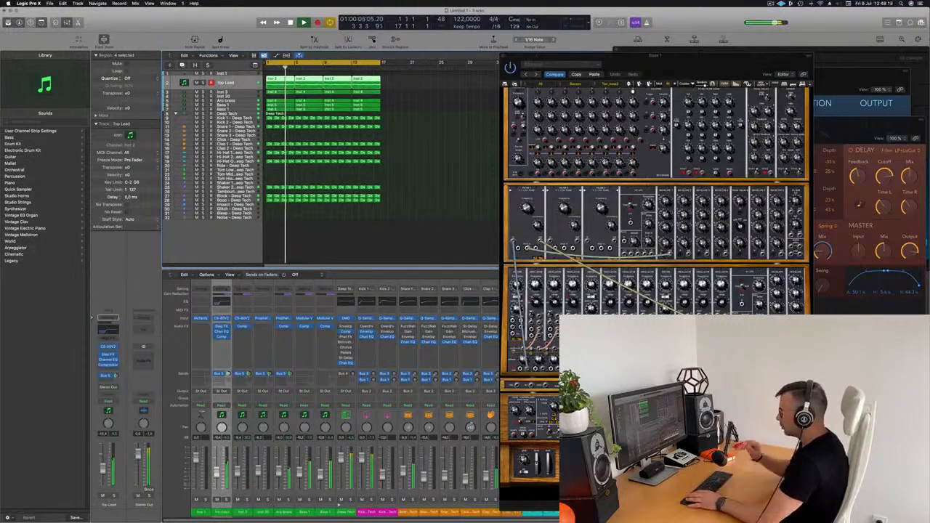
- Solo the Inst 3 track, rename it Brass Add, and stop playback
{"action": "left_click", "coordinate": [243, 93]}
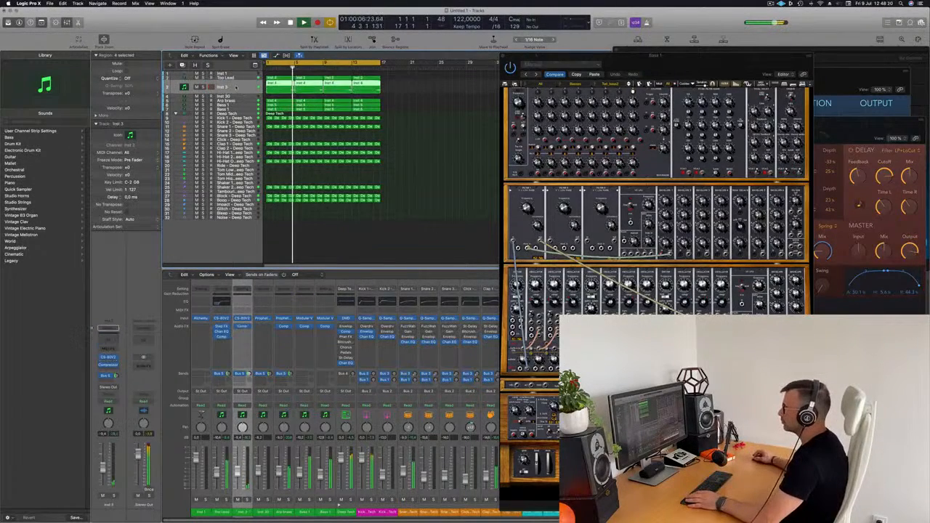
{"action": "key", "text": "s"}
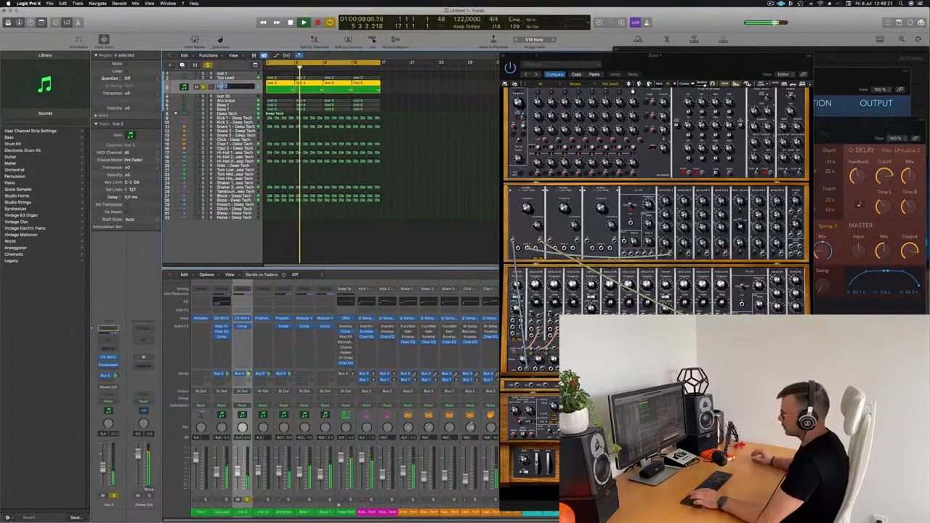
{"action": "type", "text": "ss Add"}
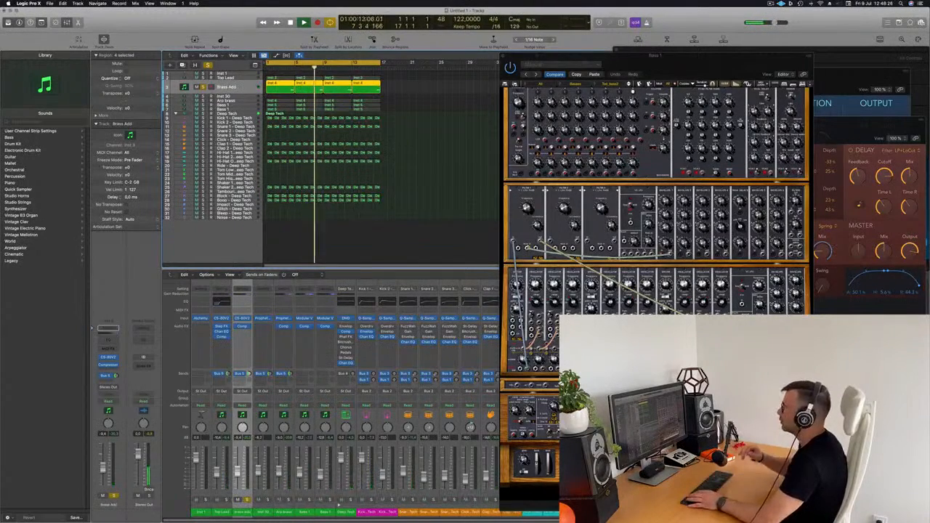
{"action": "key", "text": "space"}
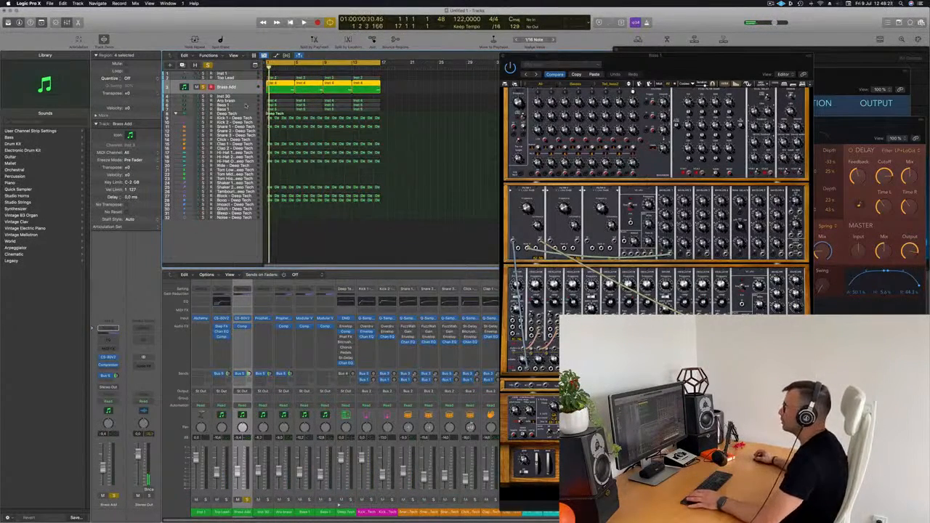
- Name and color all regions in the arrangement by their tracks, and turn off the solo on Brass Add
{"action": "key", "text": "super+a"}
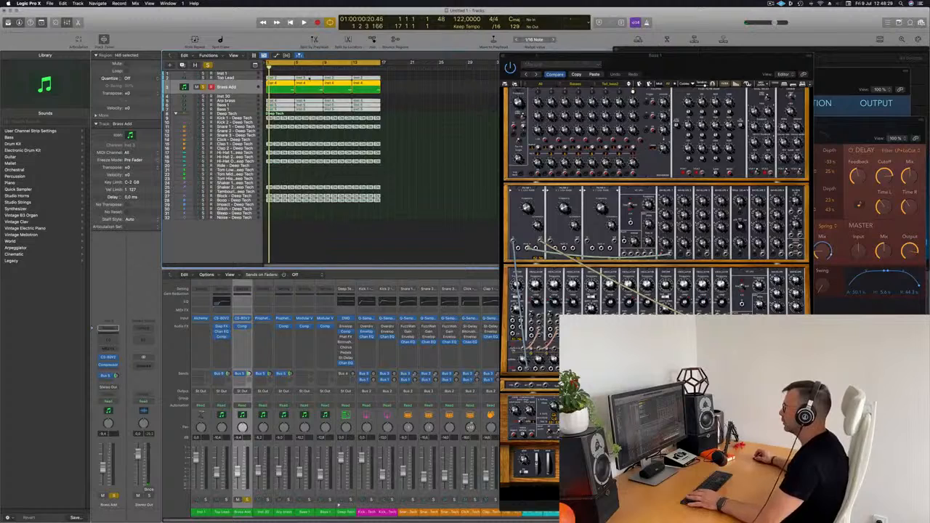
{"action": "right_click", "coordinate": [308, 79]}
{"action": "left_click", "coordinate": [306, 78]}
{"action": "right_click", "coordinate": [305, 79]}
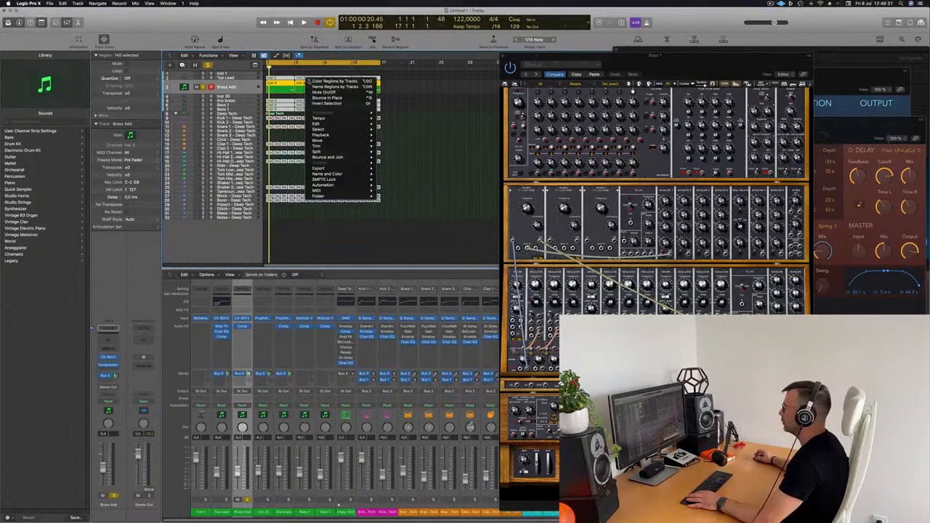
{"action": "left_click", "coordinate": [334, 87]}
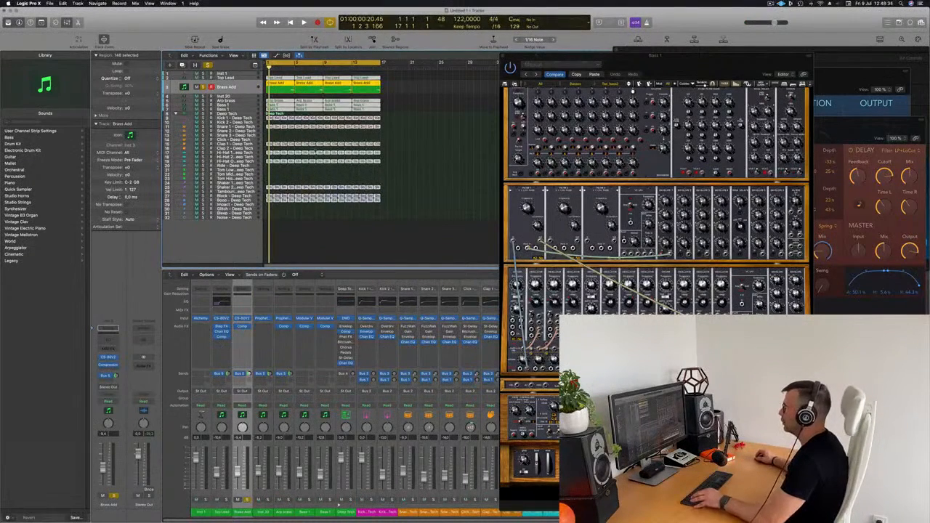
{"action": "left_click", "coordinate": [203, 87]}
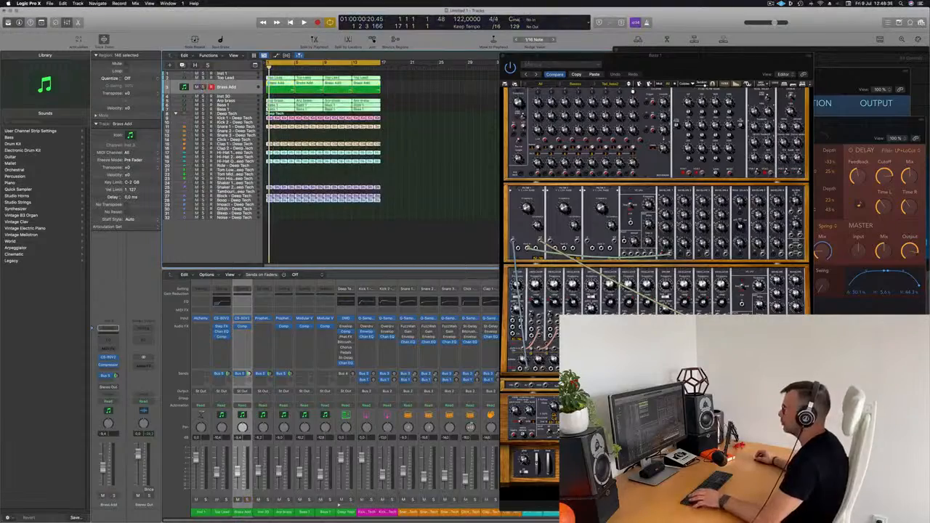
- Play the arrangement from the start to review it and close the Bass 1 synth window
{"action": "key", "text": "space"}
{"action": "scroll", "coordinate": [289, 177], "scroll_direction": "right", "scroll_amount": 2}
{"action": "scroll", "coordinate": [289, 177], "scroll_direction": "up", "scroll_amount": 3}
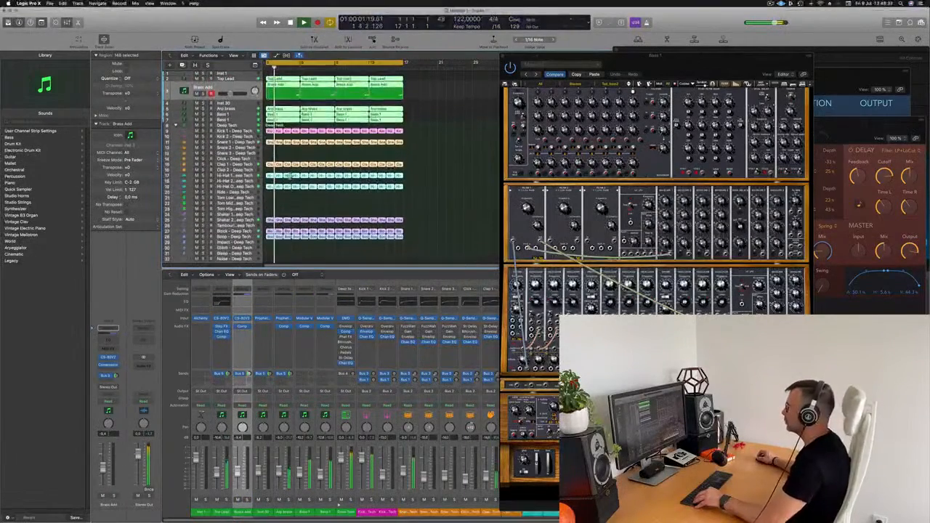
{"action": "scroll", "coordinate": [291, 174], "scroll_direction": "right", "scroll_amount": 3}
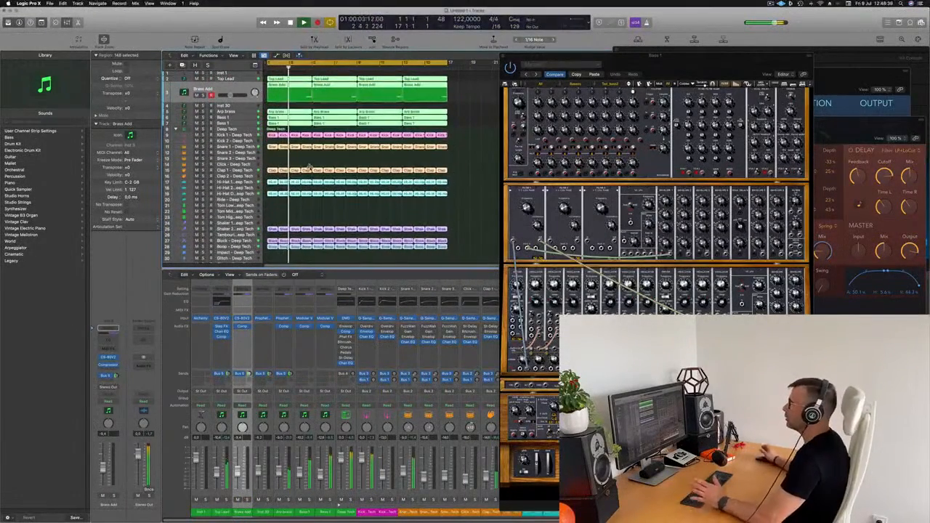
{"action": "key", "text": "Return"}
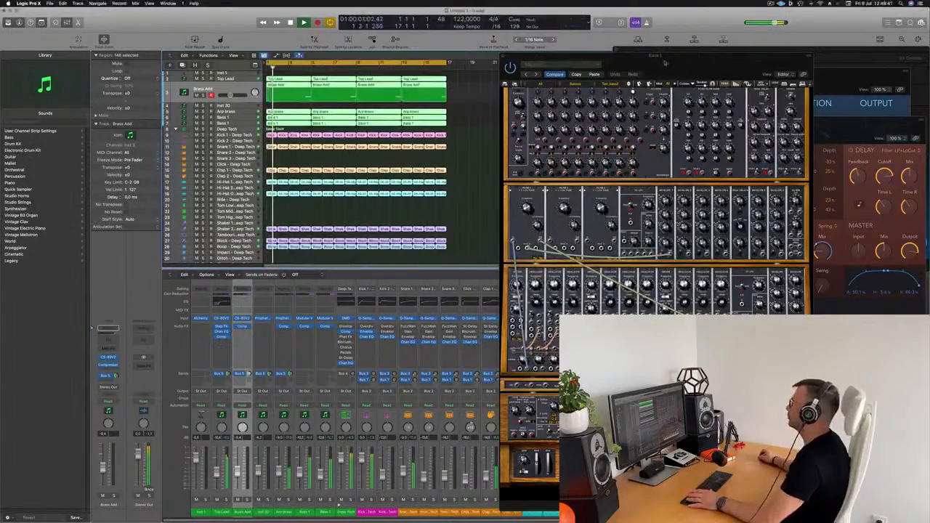
{"action": "left_click_drag", "start_coordinate": [663, 64], "coordinate": [638, 42]}
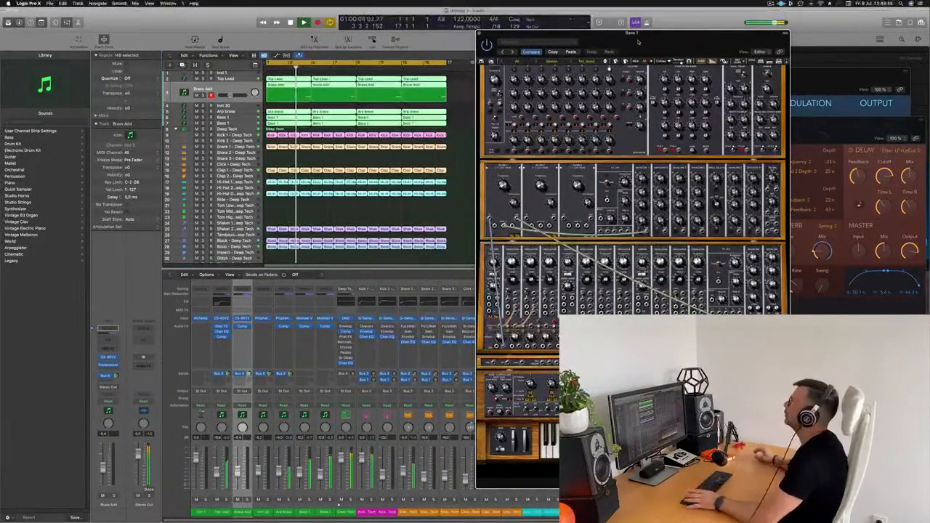
{"action": "left_click_drag", "start_coordinate": [638, 41], "coordinate": [521, 36]}
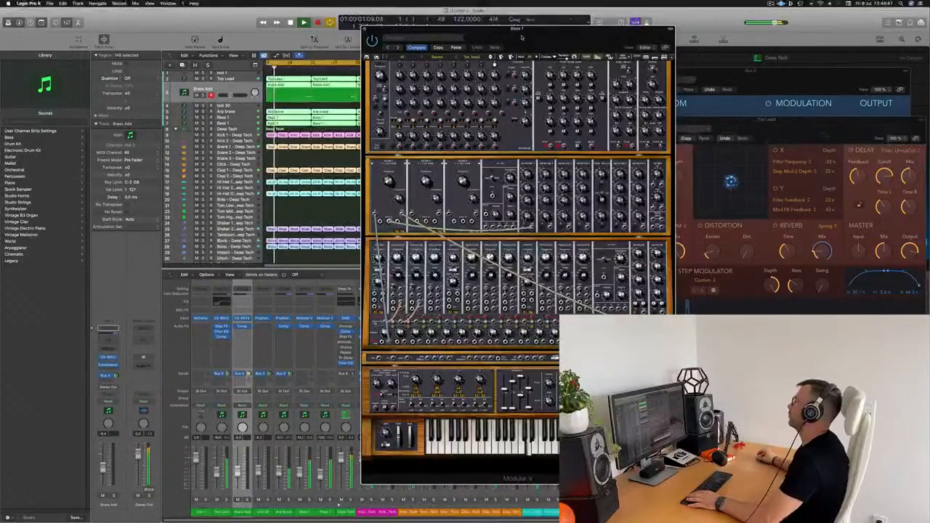
{"action": "left_click", "coordinate": [364, 29]}
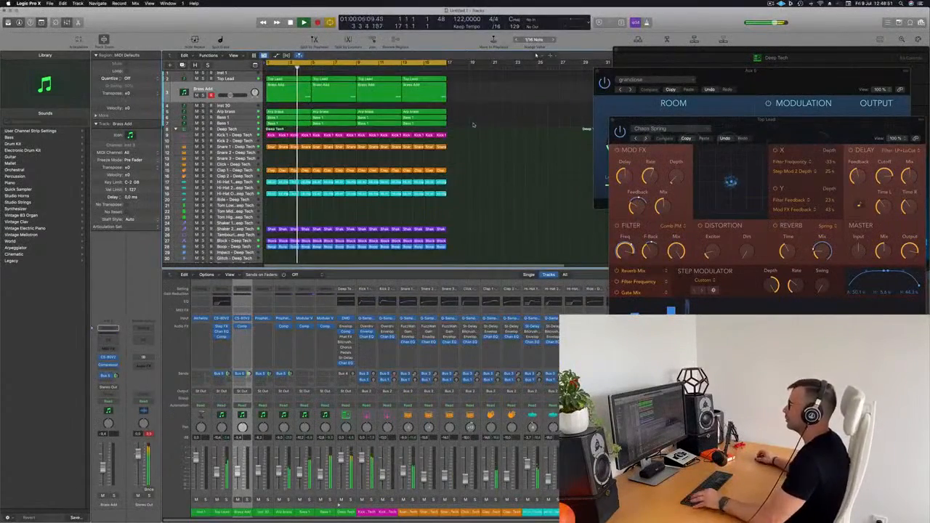
{"action": "scroll", "coordinate": [474, 124], "scroll_direction": "up", "scroll_amount": 1}
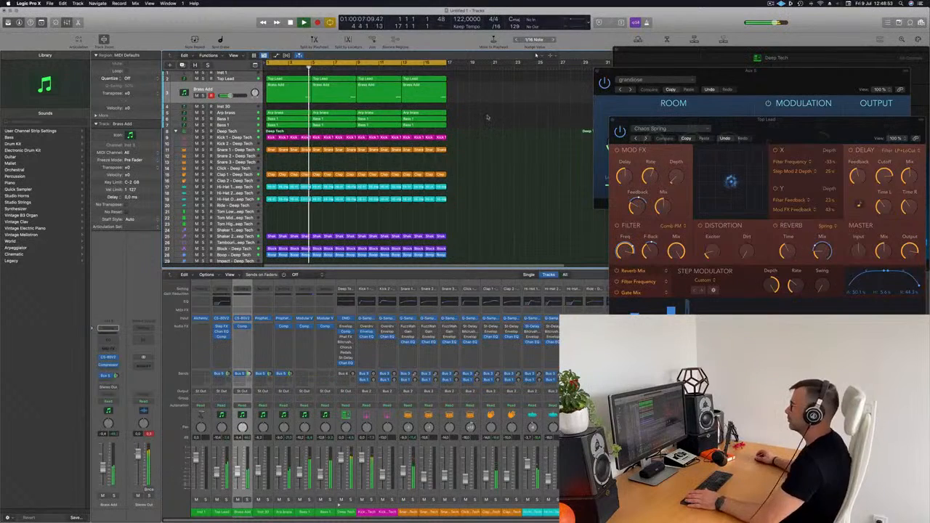
- Add a Channel EQ to the second Bass 1 track with a high cut at 196 Hz, 24 dB/Oct
{"action": "left_click", "coordinate": [240, 124]}
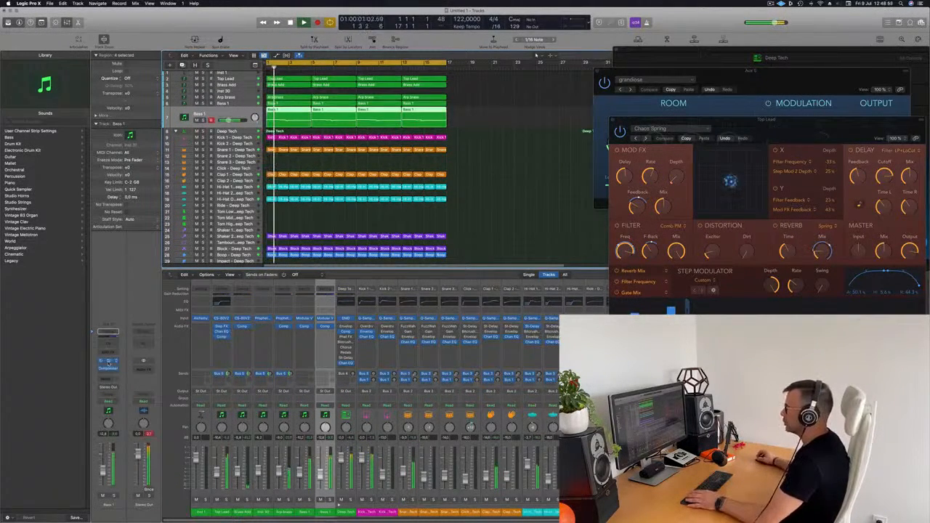
{"action": "left_click", "coordinate": [109, 362]}
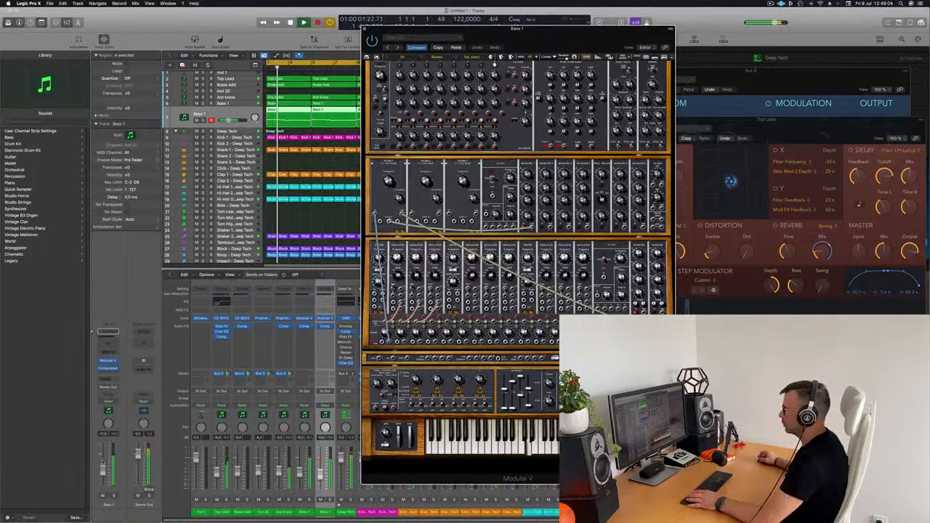
{"action": "left_click", "coordinate": [109, 343]}
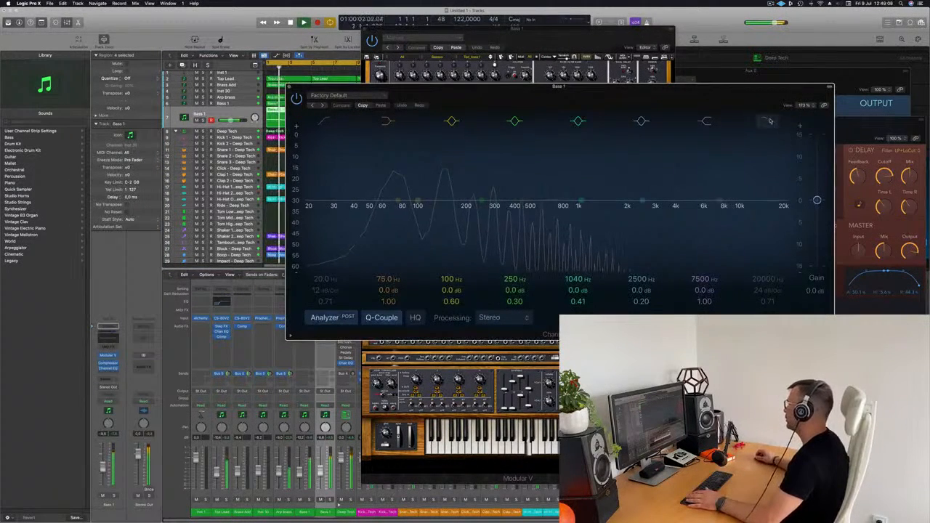
{"action": "left_click_drag", "start_coordinate": [785, 207], "coordinate": [471, 213]}
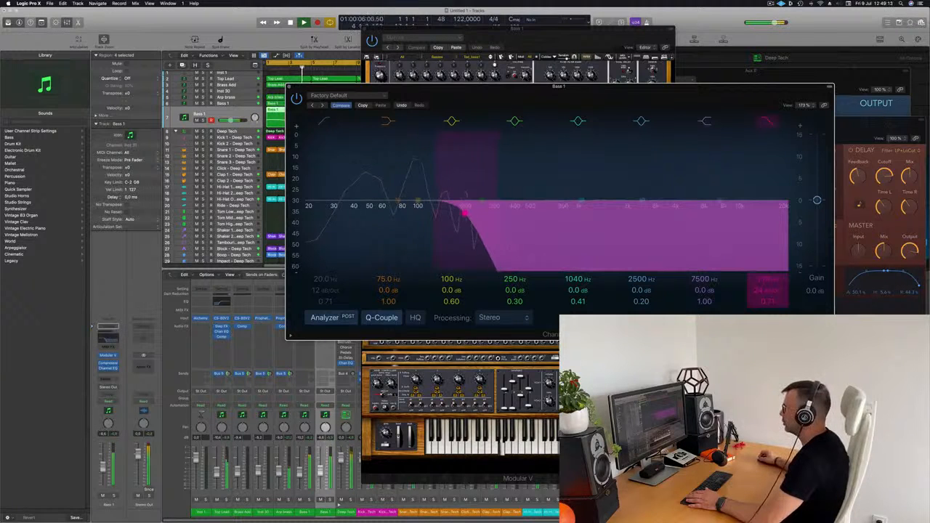
{"action": "key", "text": "space"}
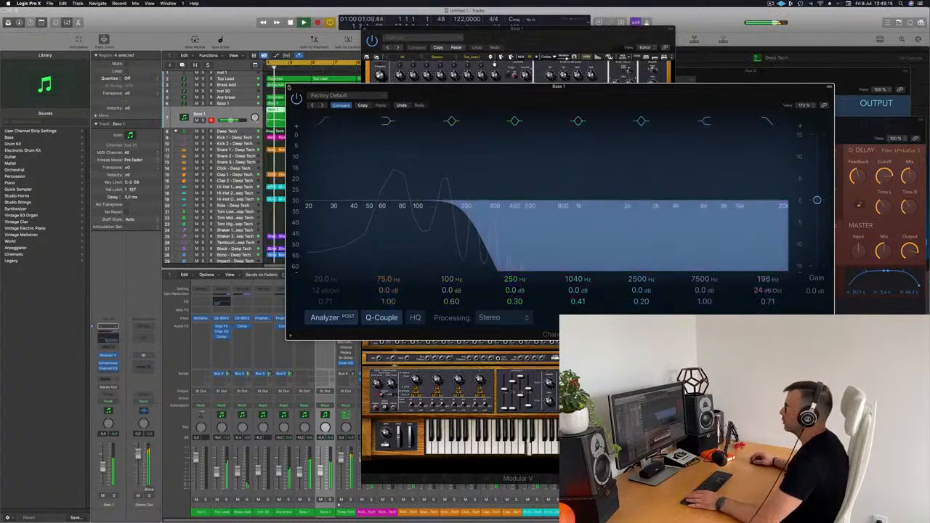
{"action": "left_click", "coordinate": [289, 86]}
- Try different Modular V bass presets on the second Bass 1 track during playback and close the synth
{"action": "left_click_drag", "start_coordinate": [499, 32], "coordinate": [534, 28]}
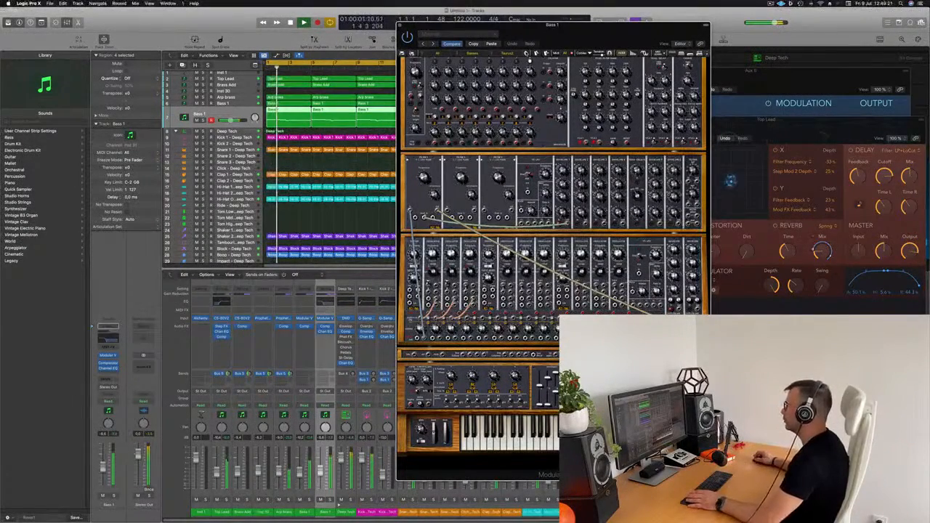
{"action": "key", "text": "Return"}
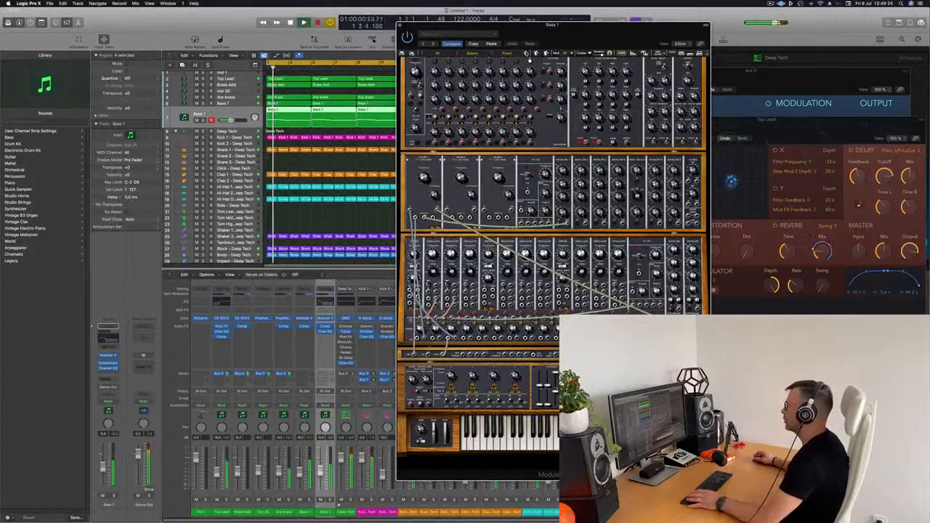
{"action": "key", "text": "Return"}
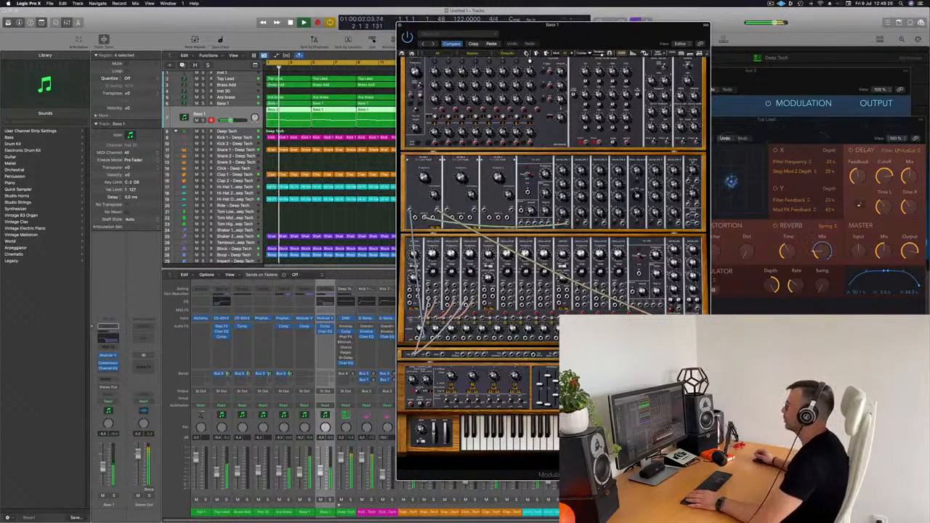
{"action": "key", "text": "Return"}
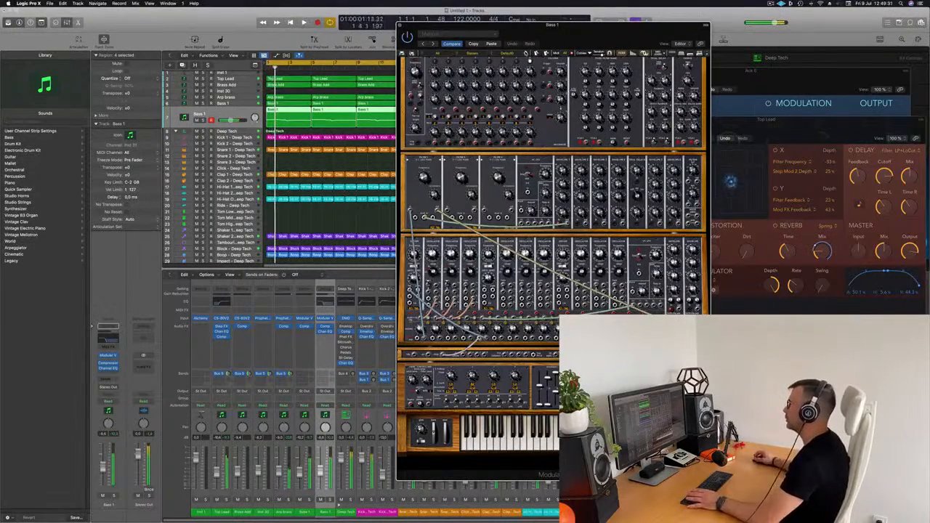
{"action": "left_click", "coordinate": [529, 58]}
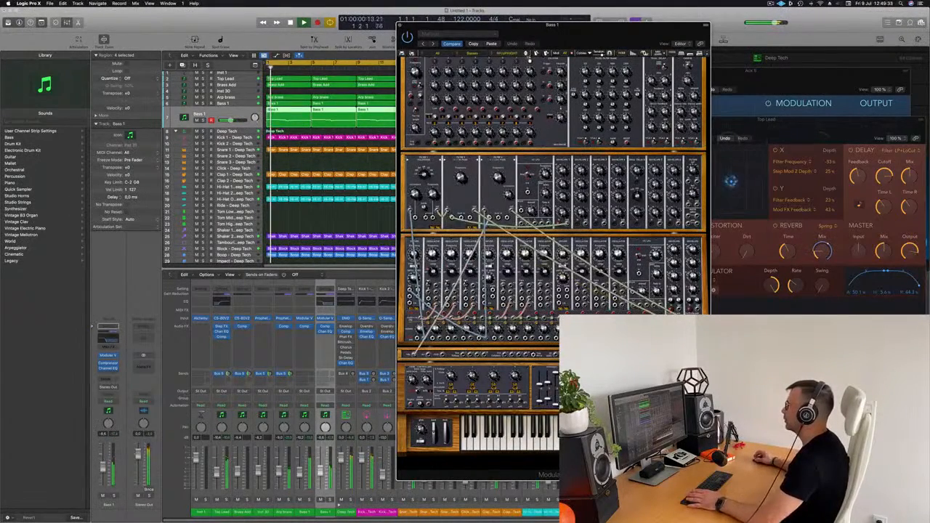
{"action": "mouse_move", "coordinate": [583, 31]}
{"action": "left_mouse_down"}
{"action": "mouse_move", "coordinate": [627, 16]}
{"action": "mouse_move", "coordinate": [594, 16]}
{"action": "left_mouse_up"}
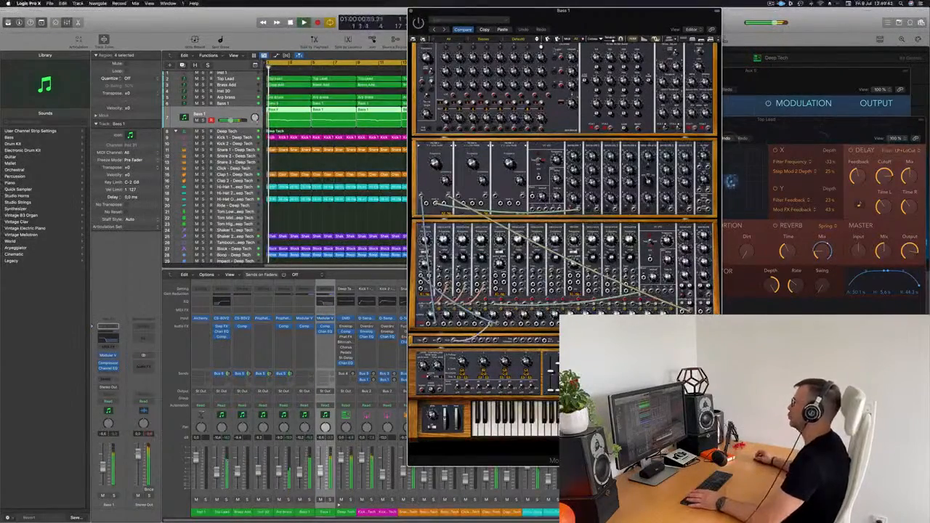
{"action": "left_click_drag", "start_coordinate": [577, 9], "coordinate": [536, 59]}
{"action": "key", "text": "super+w"}
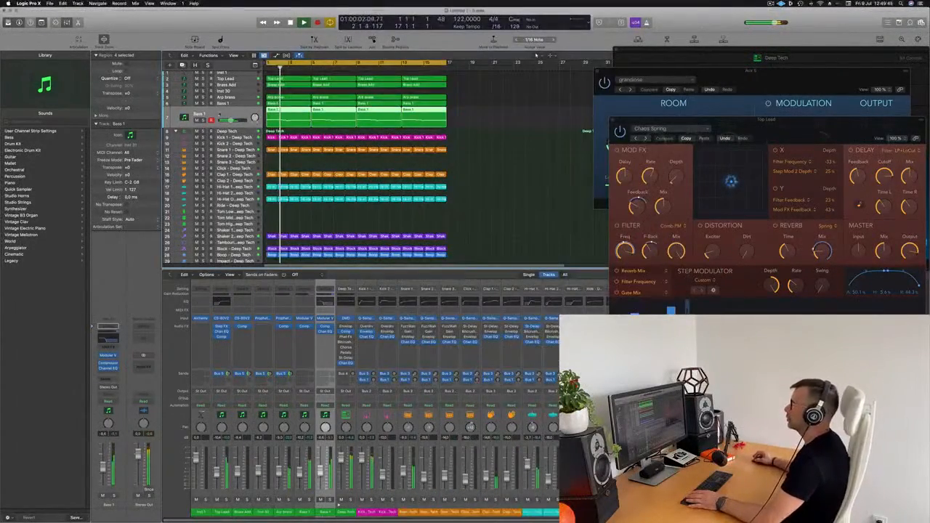
- Solo-check the second Bass 1 track within the arrangement and mute the Top Lead track
{"action": "left_click", "coordinate": [202, 120]}
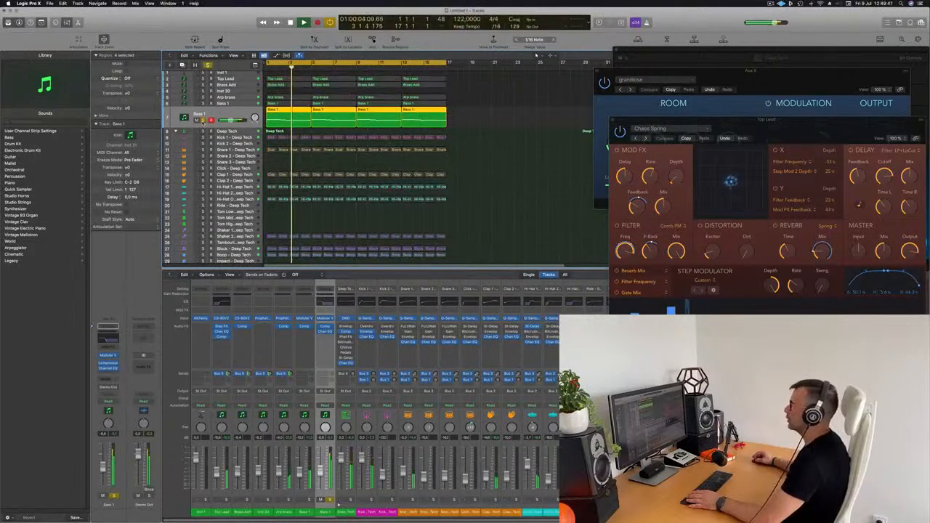
{"action": "left_click", "coordinate": [202, 121]}
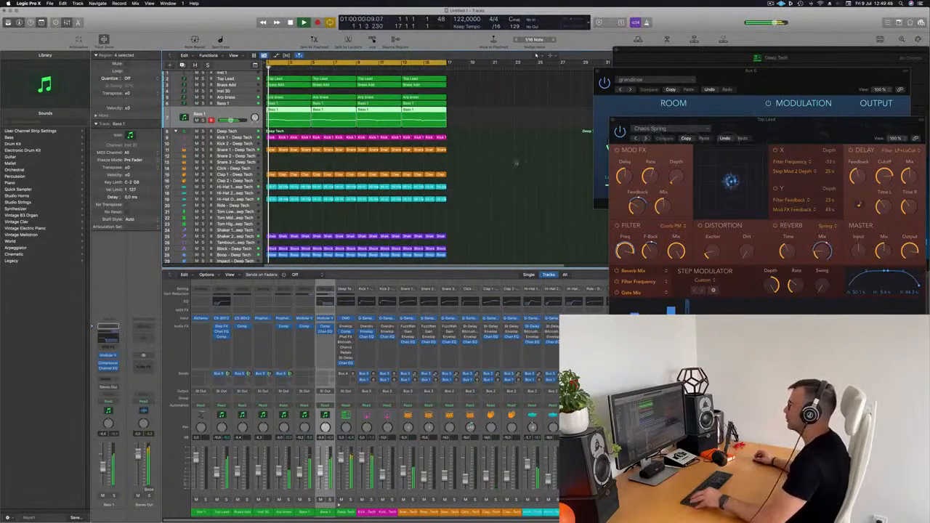
{"action": "scroll", "coordinate": [485, 161], "scroll_direction": "up", "scroll_amount": 3}
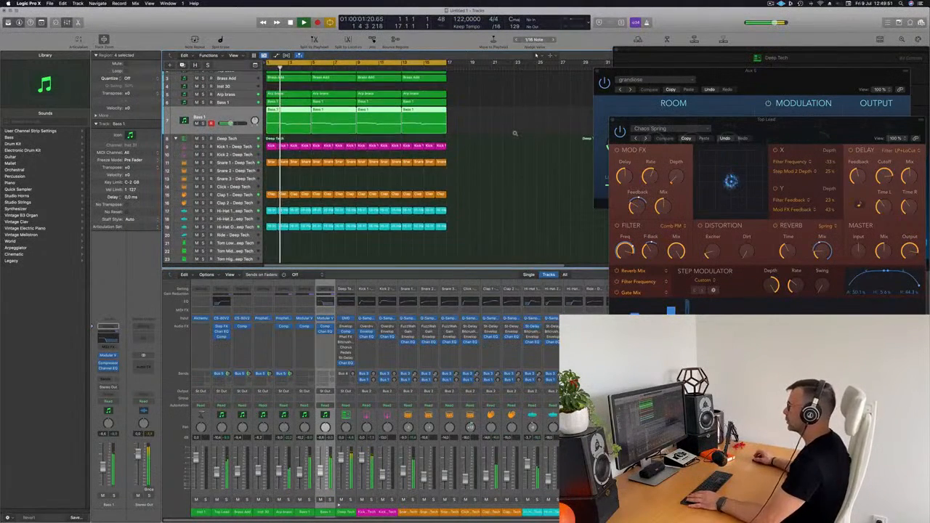
{"action": "scroll", "coordinate": [492, 116], "scroll_direction": "up", "scroll_amount": 3}
{"action": "key", "text": "space"}
{"action": "key", "text": "space"}
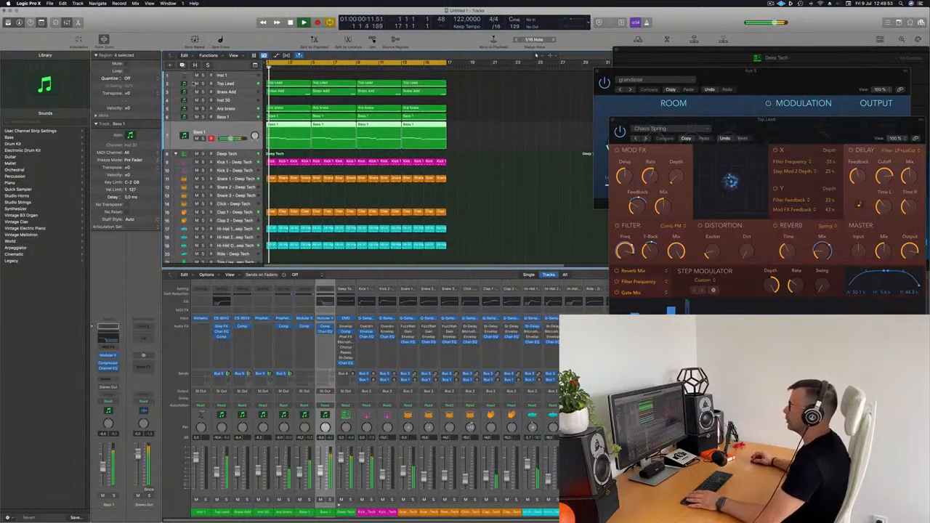
{"action": "left_click", "coordinate": [196, 84]}
{"action": "left_click", "coordinate": [519, 137]}
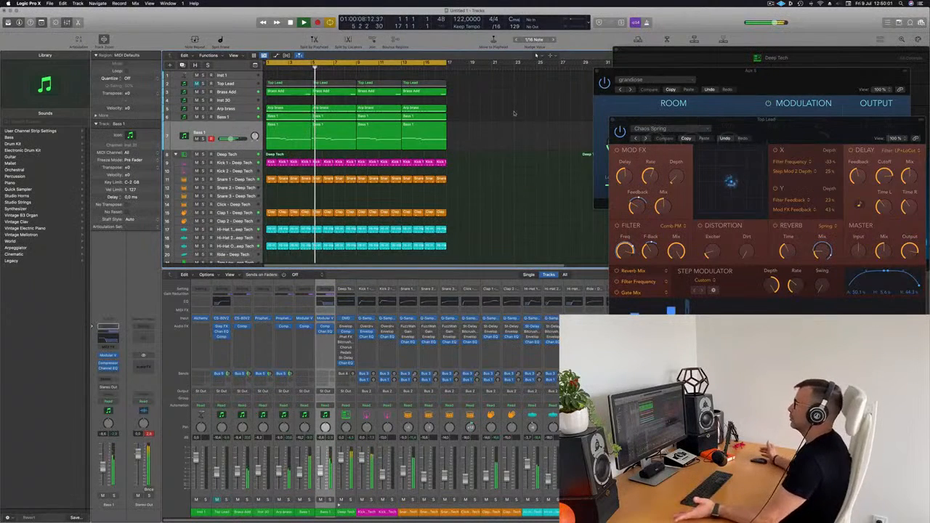
- Open the Prophet-V2 on the Inst 30 track and load the first visible preset from the Leads category of all banks
{"action": "left_click", "coordinate": [234, 100]}
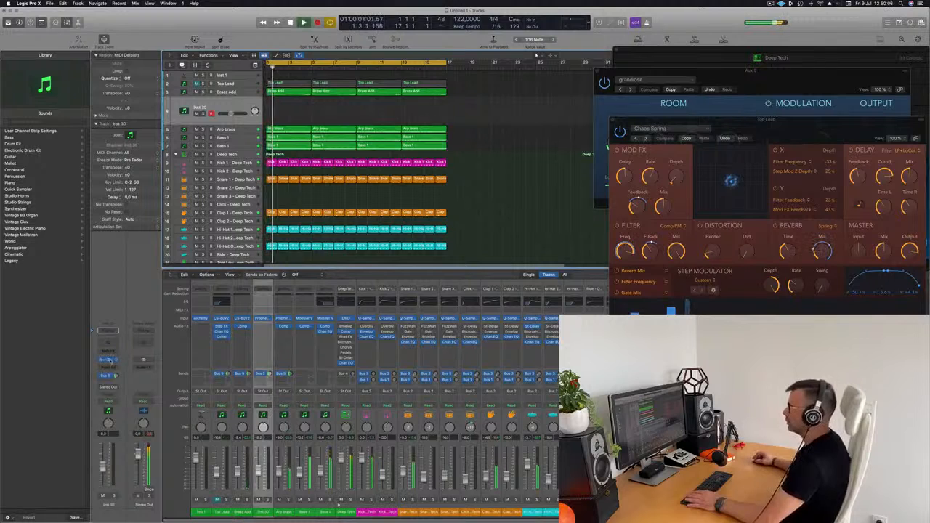
{"action": "left_click", "coordinate": [107, 360]}
{"action": "left_click_drag", "start_coordinate": [358, 227], "coordinate": [247, 166]}
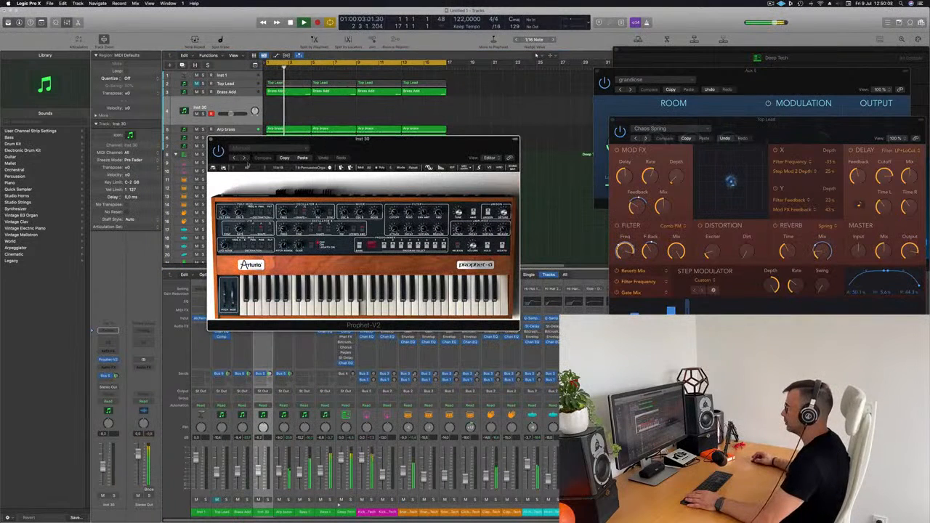
{"action": "left_click", "coordinate": [233, 168]}
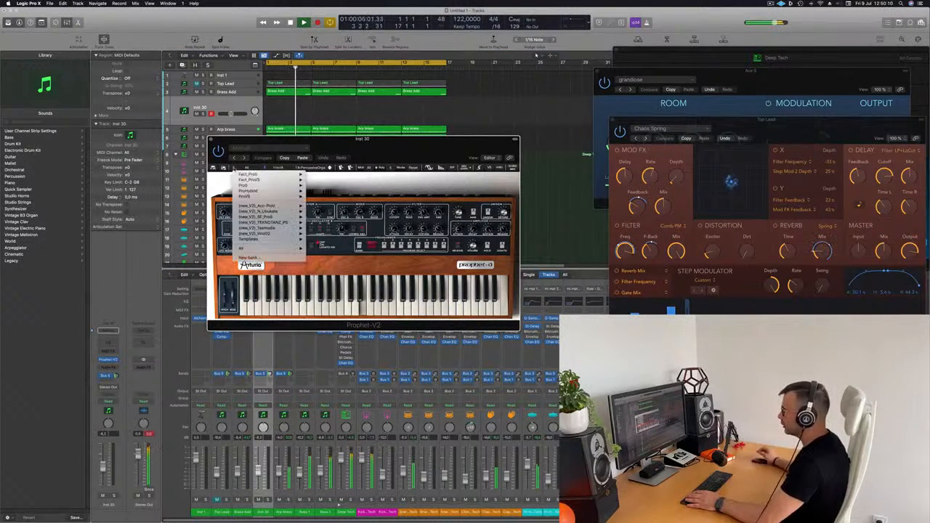
{"action": "mouse_move", "coordinate": [254, 249]}
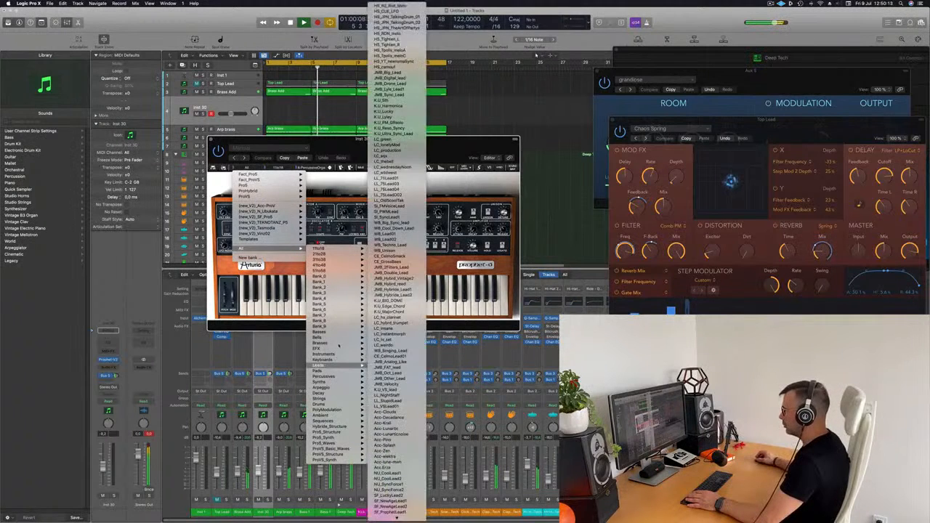
{"action": "mouse_move", "coordinate": [340, 342]}
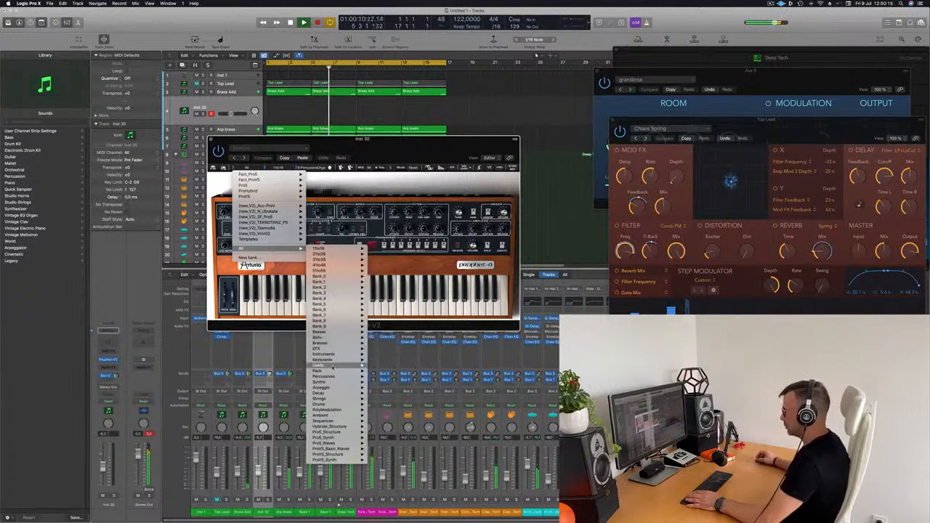
{"action": "mouse_move", "coordinate": [340, 365]}
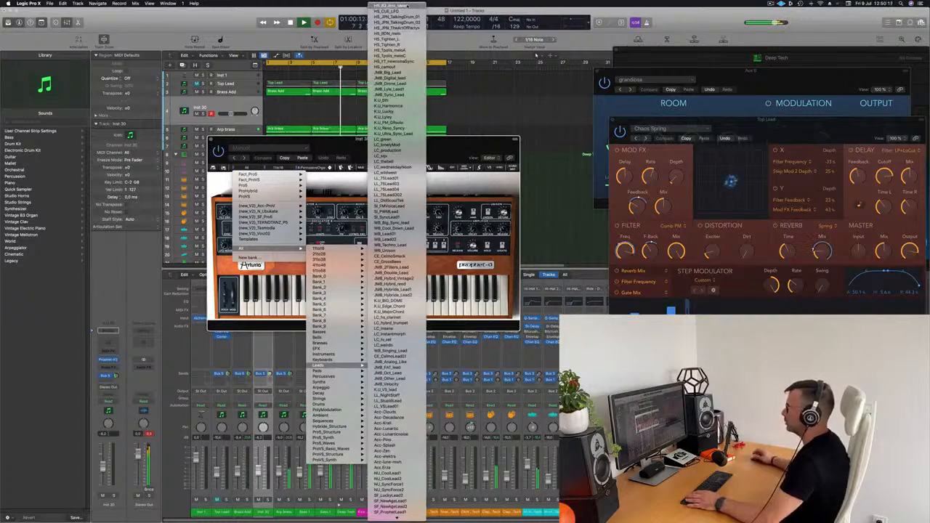
{"action": "left_click", "coordinate": [390, 6]}
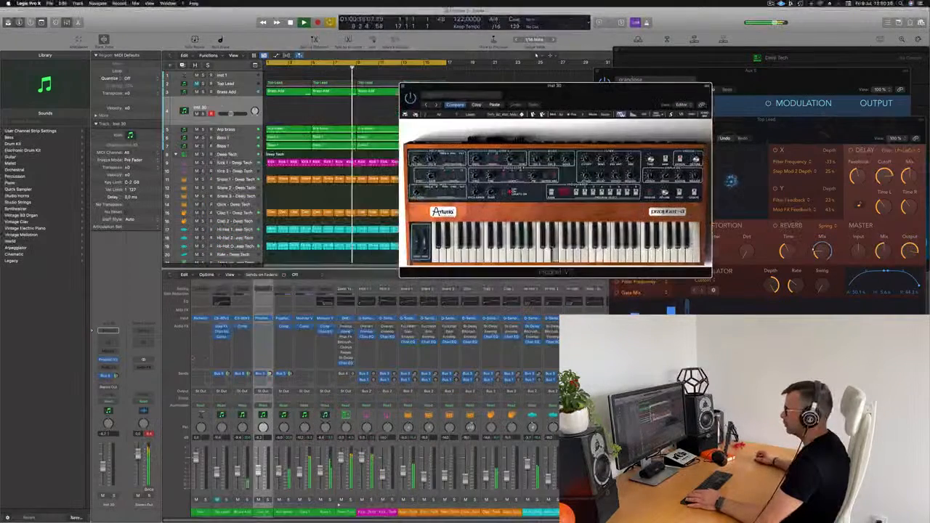
- Restart playback and open Musical Typing for Inst 30, placing the synth window beside it to play along
{"action": "key", "text": "Return"}
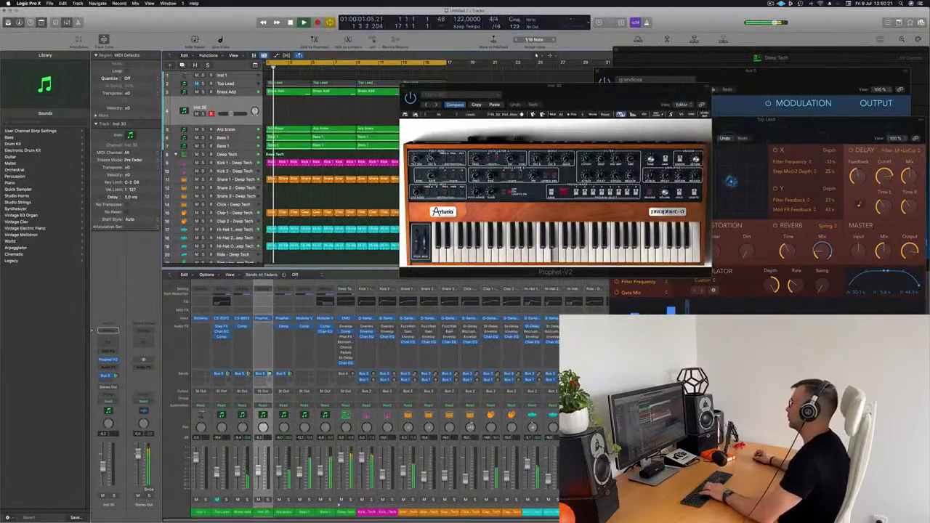
{"action": "left_click_drag", "start_coordinate": [550, 94], "coordinate": [528, 86]}
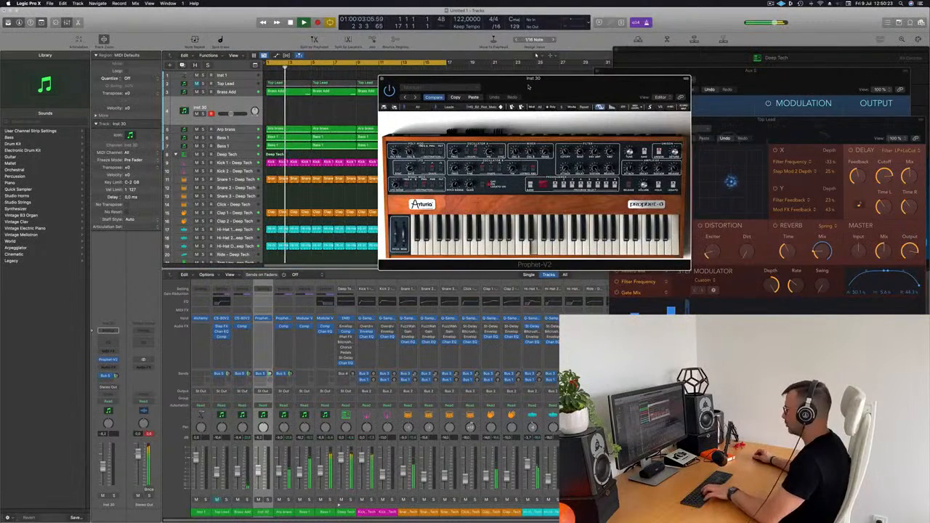
{"action": "key", "text": "super+k"}
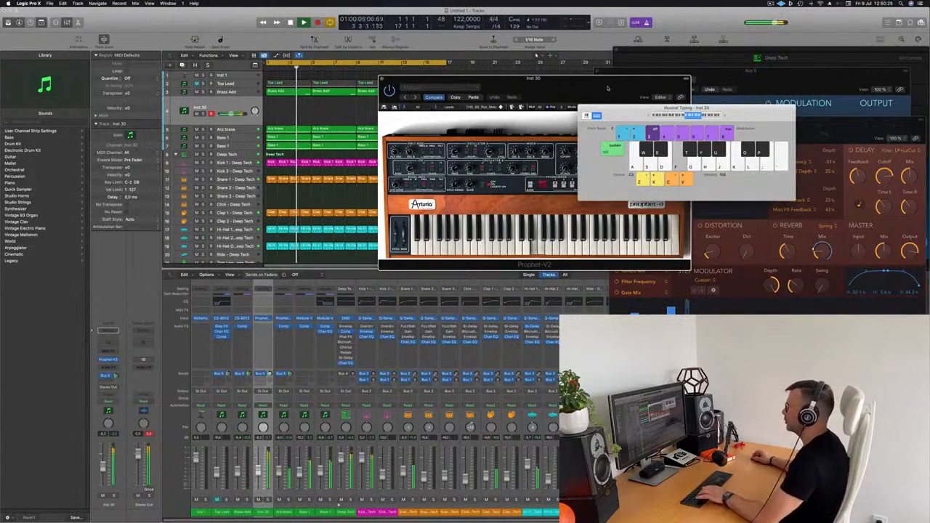
{"action": "left_click_drag", "start_coordinate": [528, 87], "coordinate": [475, 153]}
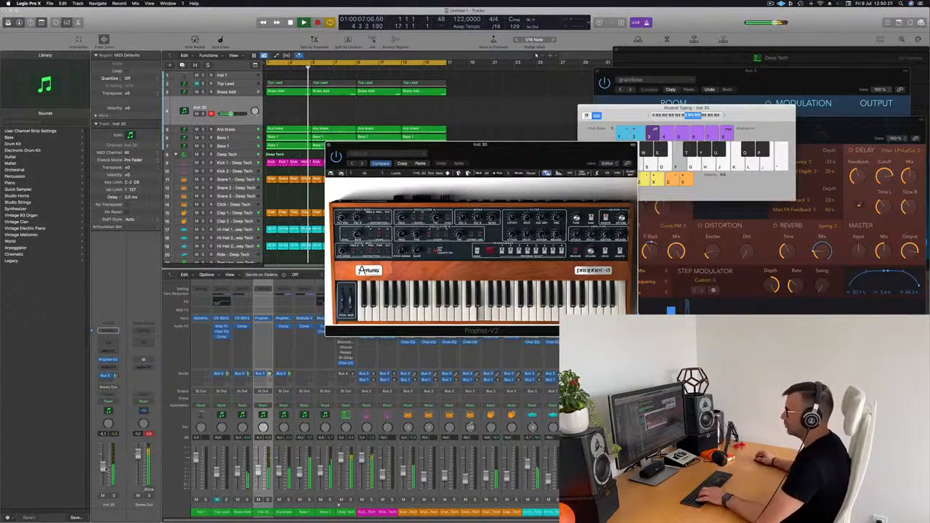
- Lower the Inst 30 channel volume and adjust its Bus 5 send while testing the lead with a couple of notes
{"action": "left_click_drag", "start_coordinate": [103, 467], "coordinate": [104, 476]}
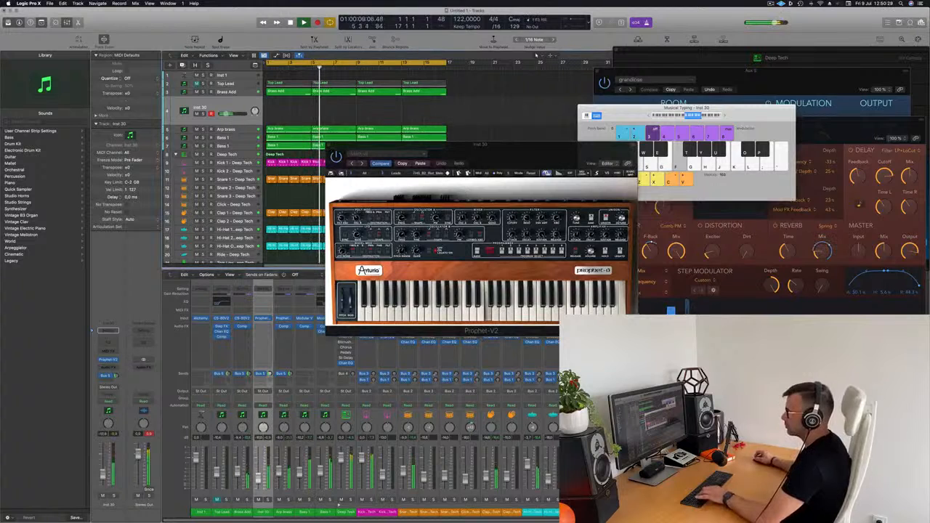
{"action": "left_click_drag", "start_coordinate": [115, 376], "coordinate": [115, 373]}
{"action": "key", "text": "d"}
{"action": "key", "text": "f"}
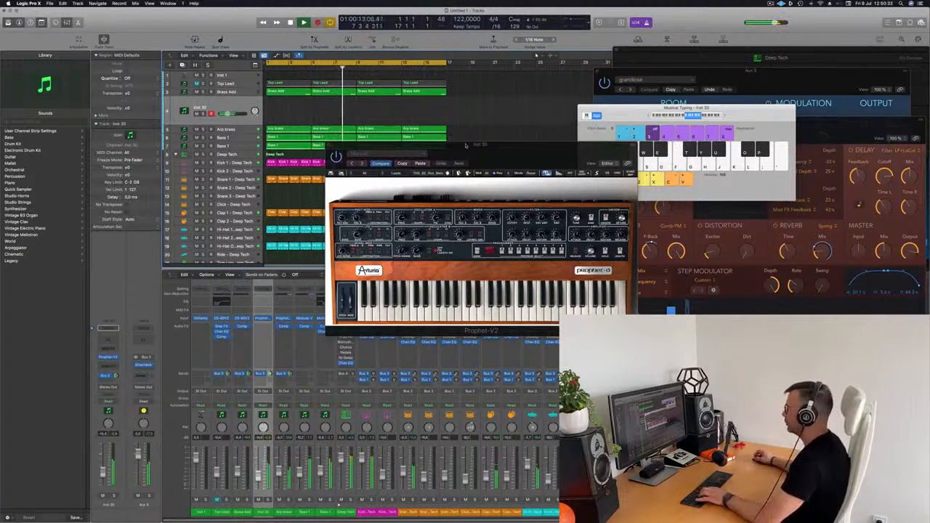
- Move the Prophet-V2 window aside and step forward through the Leads presets, testing each with single notes
{"action": "left_click_drag", "start_coordinate": [512, 150], "coordinate": [555, 128]}
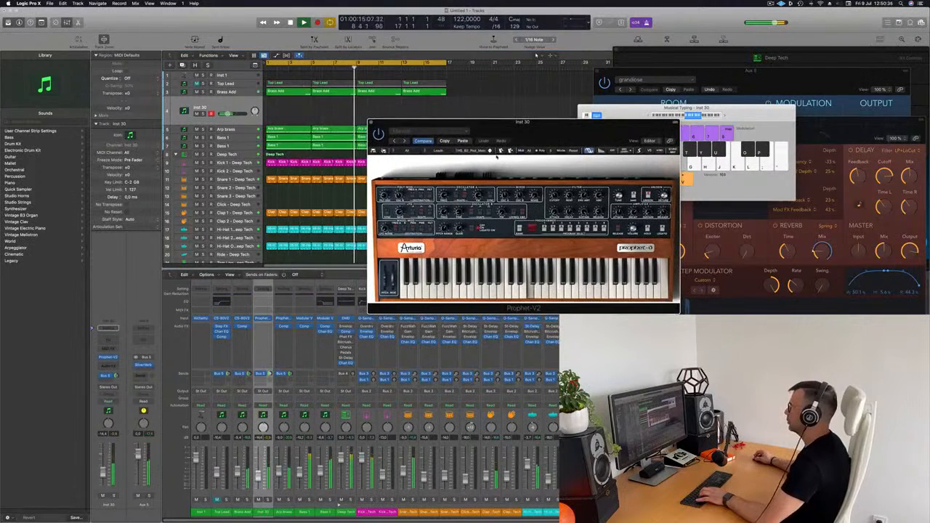
{"action": "key", "text": "g"}
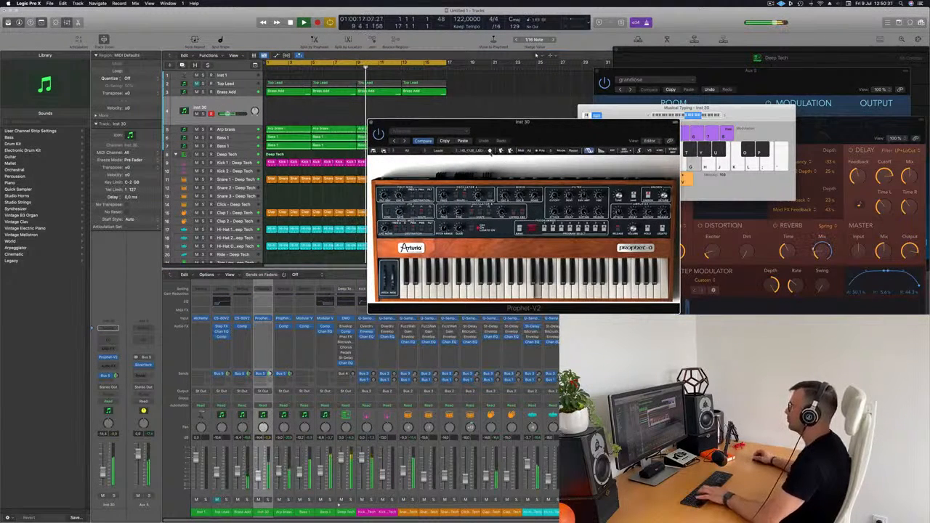
{"action": "key", "text": "d"}
{"action": "left_click", "coordinate": [489, 150]}
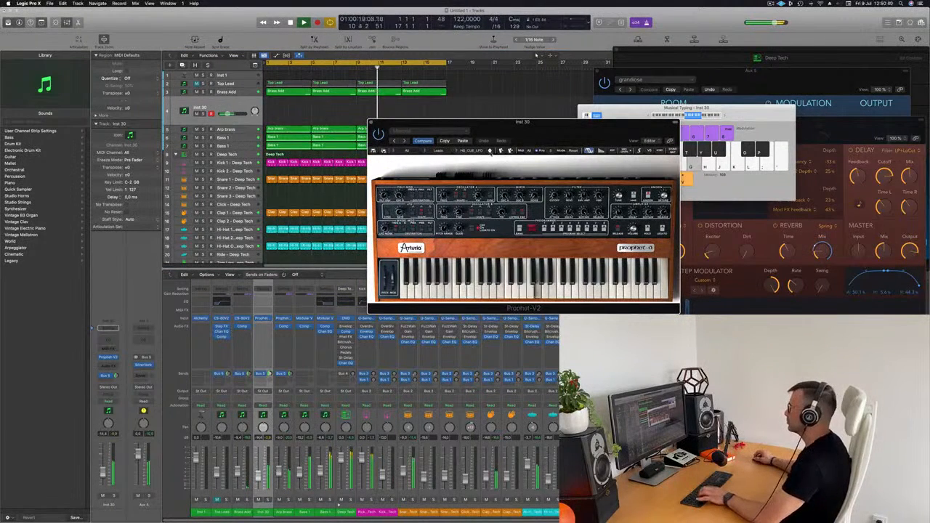
{"action": "key", "text": "d"}
{"action": "key", "text": "f"}
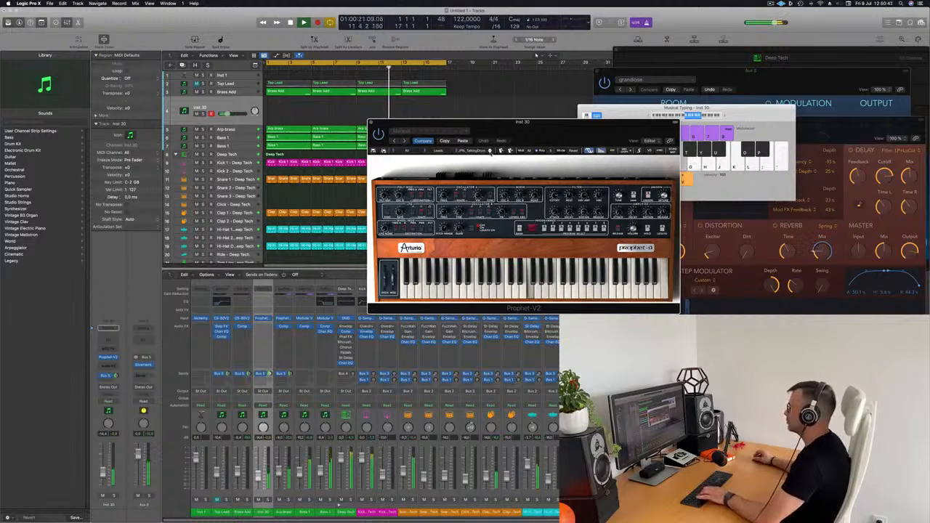
- Continue through the next few Prophet-V2 Leads presets, checking each with short repeated notes over the loop
{"action": "key", "text": "g"}
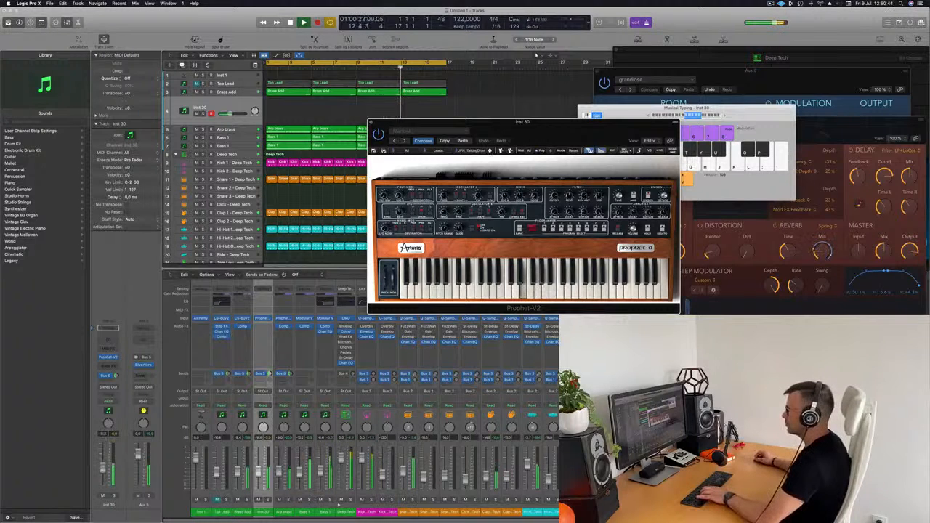
{"action": "key", "text": "g"}
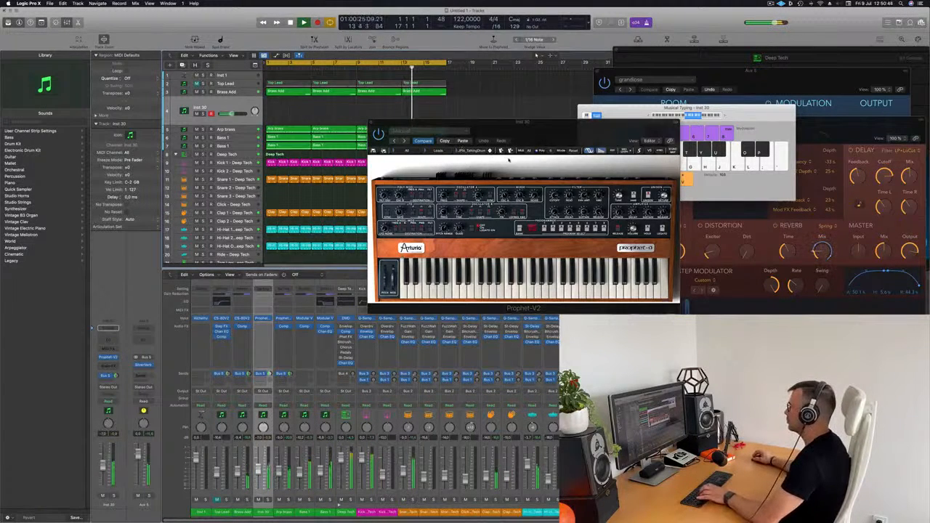
{"action": "key", "text": "f"}
{"action": "left_click", "coordinate": [490, 151]}
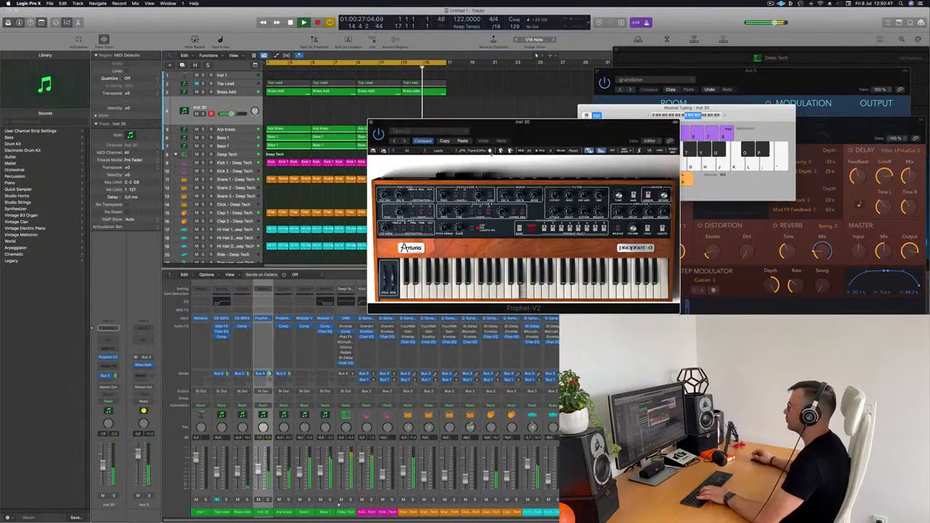
{"action": "key", "text": "g"}
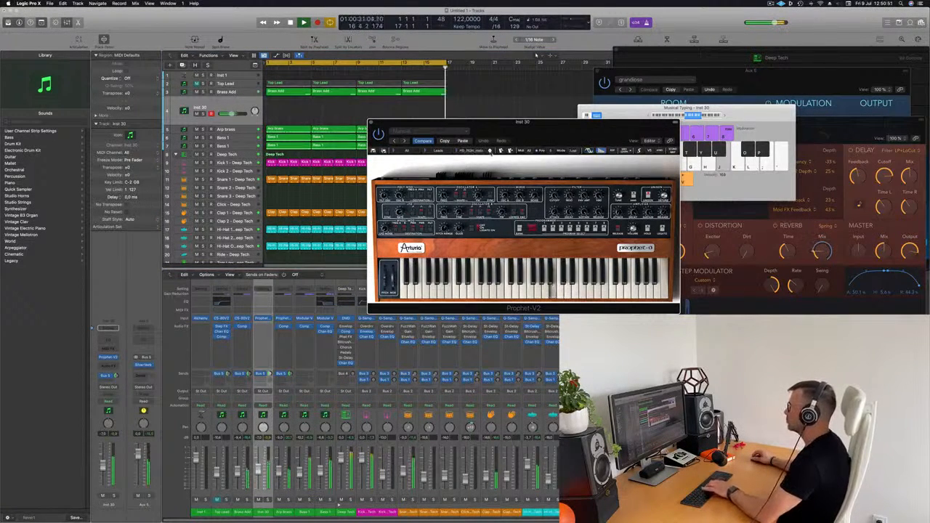
{"action": "key", "text": "j"}
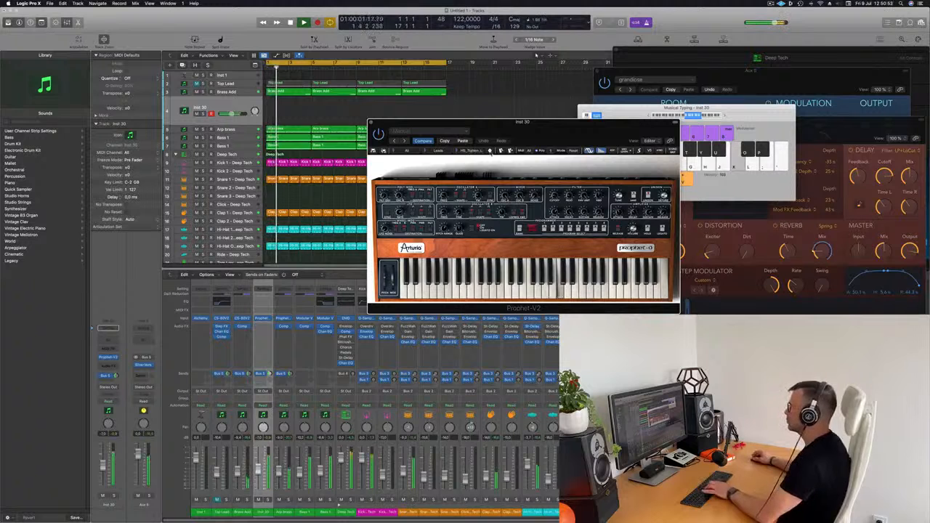
- Improvise a longer melody on the loaded Prophet-V2 lead preset, moving into its higher notes over the playing arrangement
{"action": "key", "text": "l"}
{"action": "key", "text": "l"}
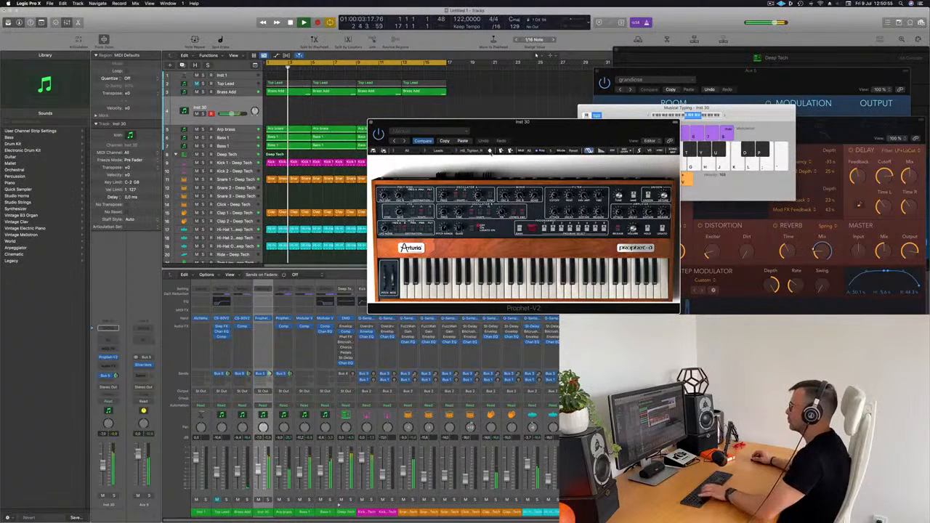
{"action": "key", "text": "f"}
{"action": "key", "text": "f"}
{"action": "key", "text": "semicolon"}
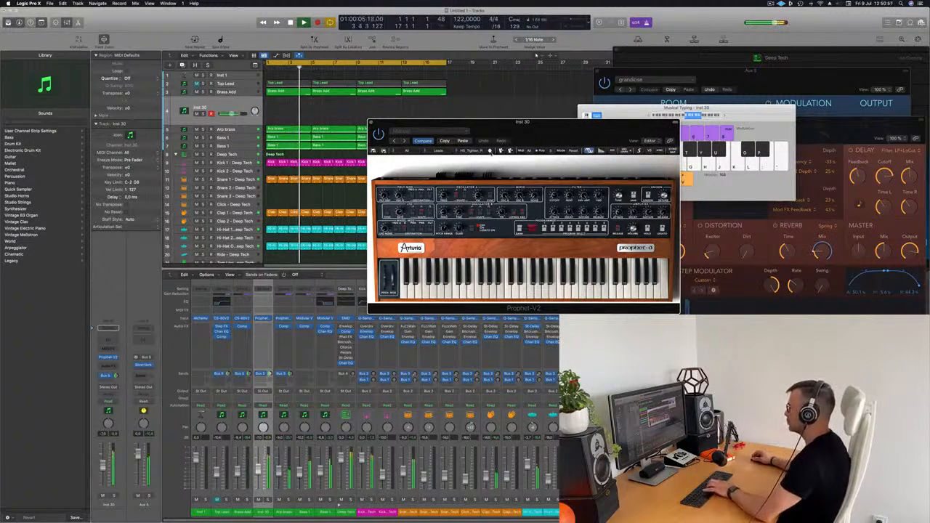
{"action": "key", "text": "k"}
{"action": "key", "text": "k"}
{"action": "key", "text": "apostrophe"}
{"action": "key", "text": "apostrophe"}
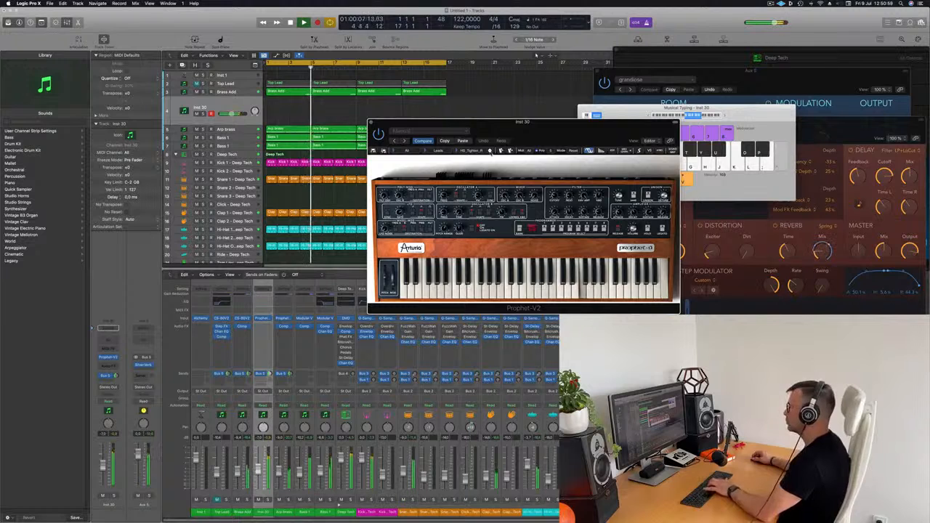
{"action": "key", "text": "apostrophe"}
{"action": "key", "text": "apostrophe"}
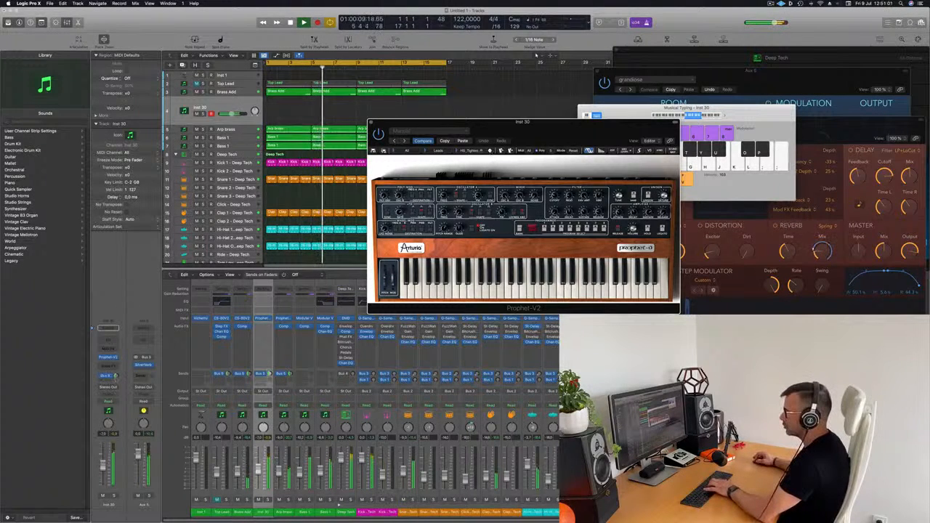
{"action": "key", "text": "semicolon"}
{"action": "key", "text": "l"}
{"action": "key", "text": "semicolon"}
{"action": "key", "text": "apostrophe"}
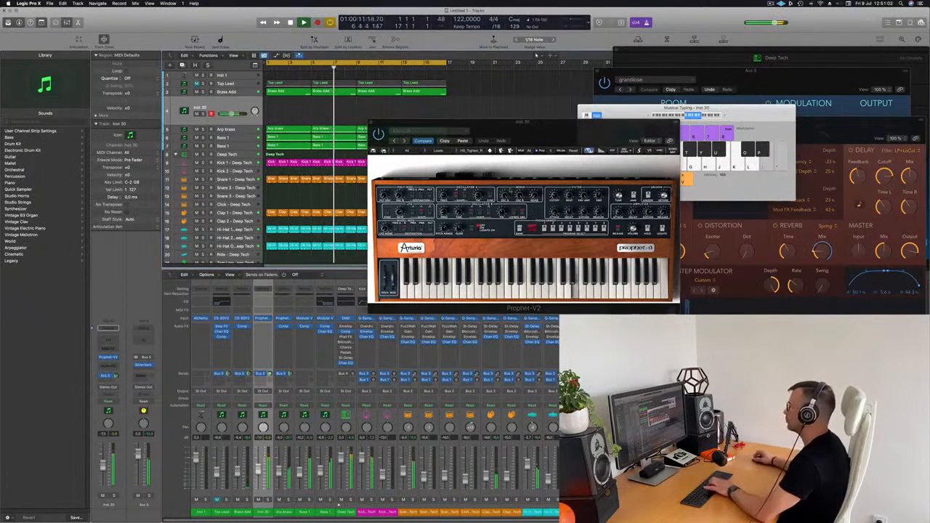
{"action": "key", "text": "apostrophe"}
{"action": "key", "text": "semicolon"}
- Load the next Leads preset and test it with a short stepwise melody against the loop
{"action": "left_click", "coordinate": [490, 151]}
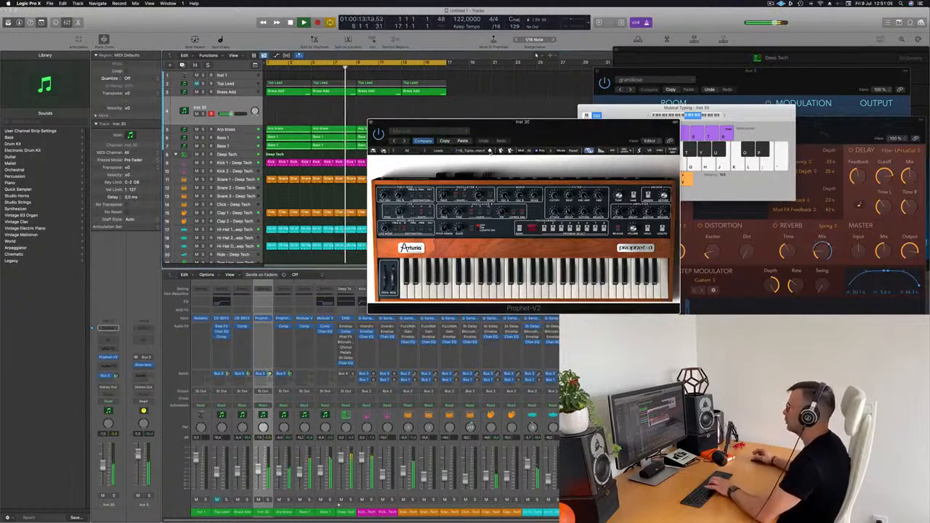
{"action": "key", "text": "semicolon"}
{"action": "key", "text": "l"}
{"action": "key", "text": "j"}
{"action": "key", "text": "k"}
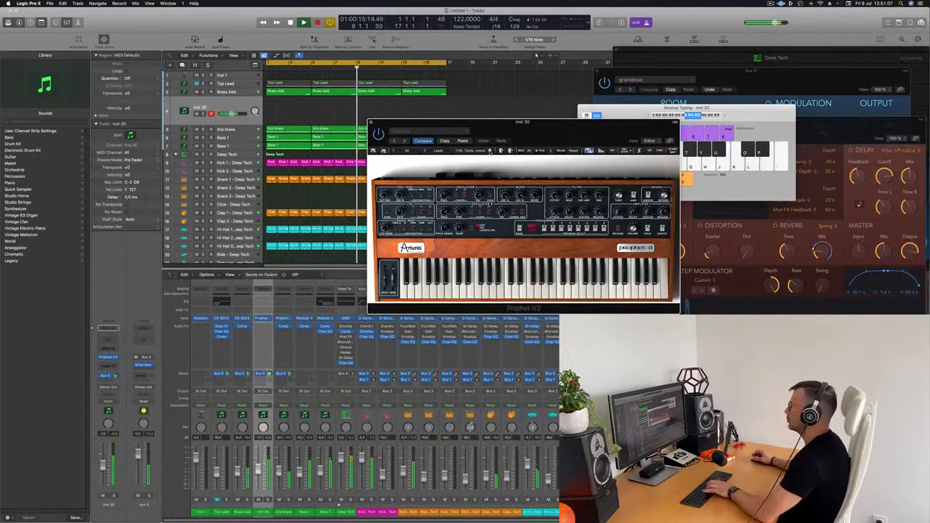
{"action": "key", "text": "j"}
{"action": "key", "text": "k"}
{"action": "key", "text": "l"}
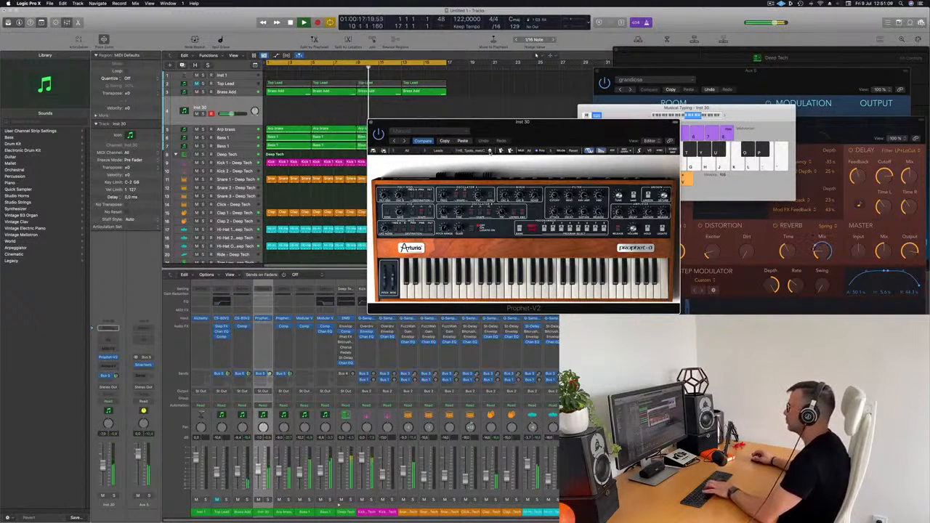
{"action": "key", "text": "j"}
- Advance to another Leads preset and try a brief descending and ascending phrase on it
{"action": "left_click", "coordinate": [490, 151]}
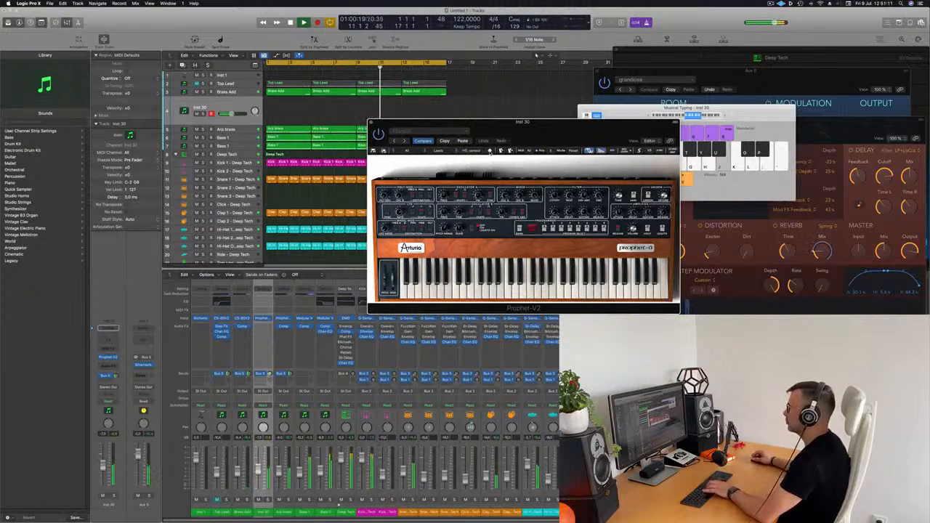
{"action": "key", "text": "k"}
{"action": "key", "text": "j"}
{"action": "key", "text": "h"}
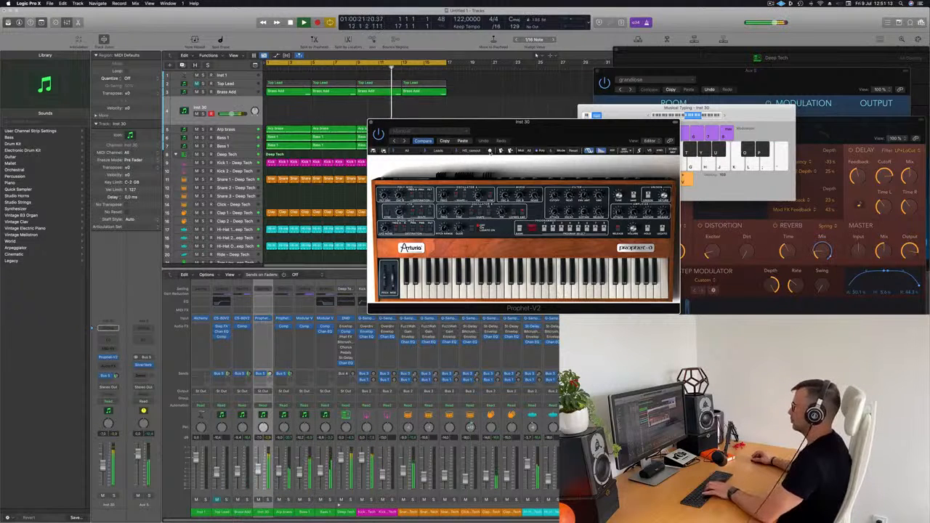
{"action": "key", "text": "j"}
{"action": "key", "text": "k"}
{"action": "key", "text": "l"}
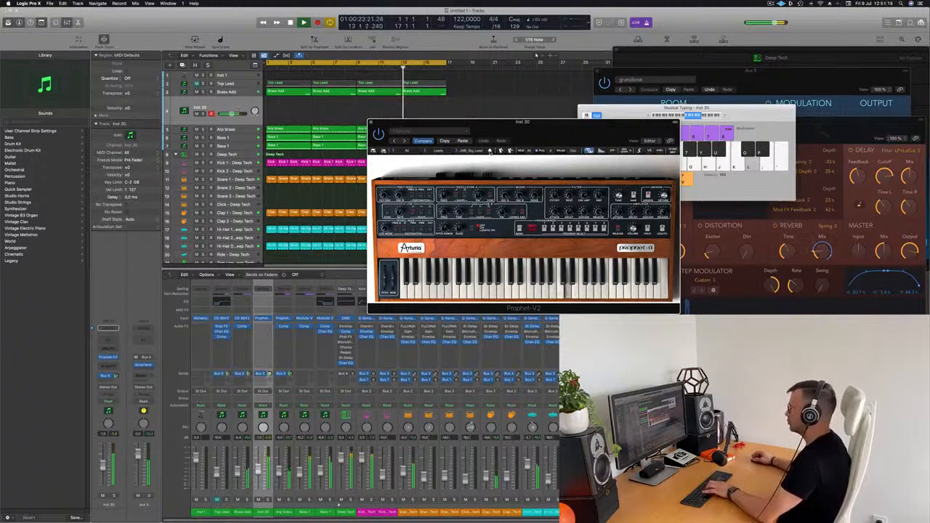
- Compare the JMB Big Lead, Digital Lead and Drone Lead presets by playing the same short rising phrase on each
{"action": "key", "text": "g"}
{"action": "key", "text": "h"}
{"action": "key", "text": "j"}
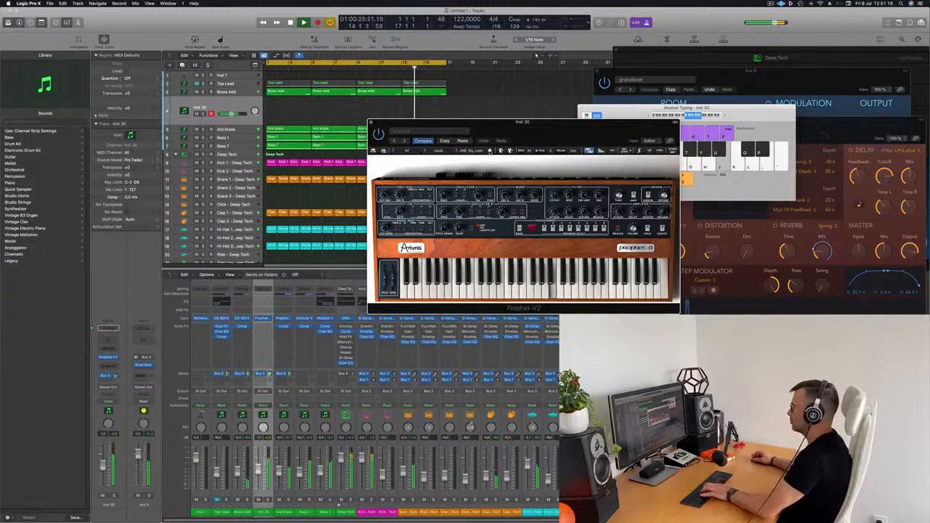
{"action": "key", "text": "g"}
{"action": "left_click", "coordinate": [490, 152]}
{"action": "key", "text": "g"}
{"action": "key", "text": "h"}
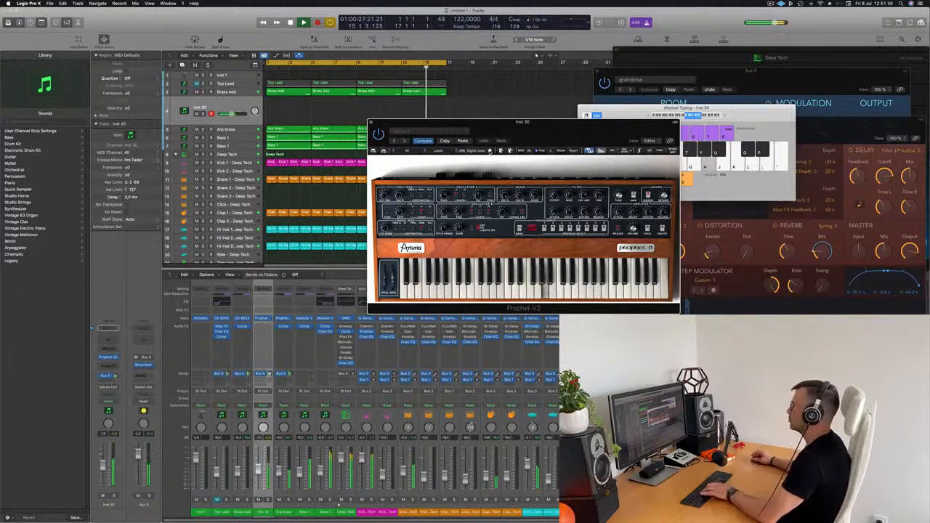
{"action": "key", "text": "j"}
{"action": "left_click", "coordinate": [490, 152]}
{"action": "key", "text": "g"}
{"action": "key", "text": "h"}
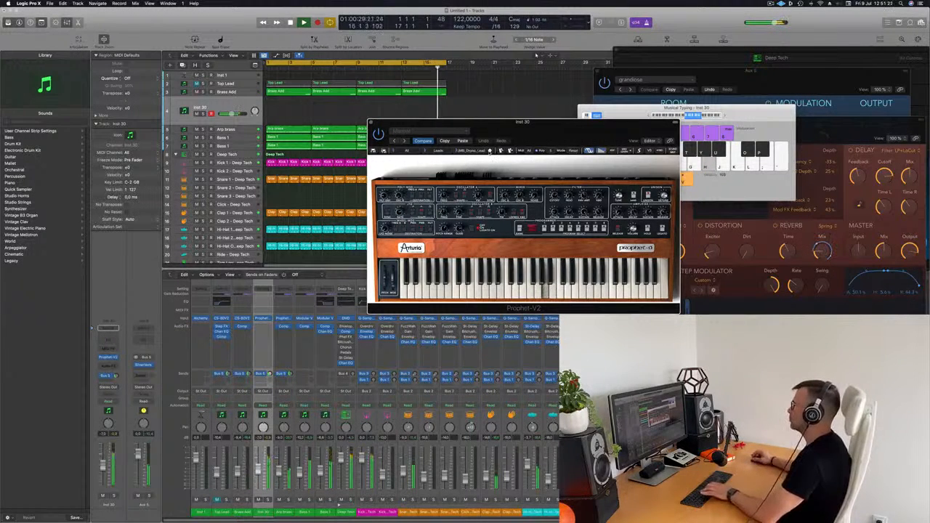
- Move the Prophet-V2 window higher on the screen and improvise a melody with the JMB Drone Lead preset
{"action": "left_click_drag", "start_coordinate": [558, 125], "coordinate": [565, 90]}
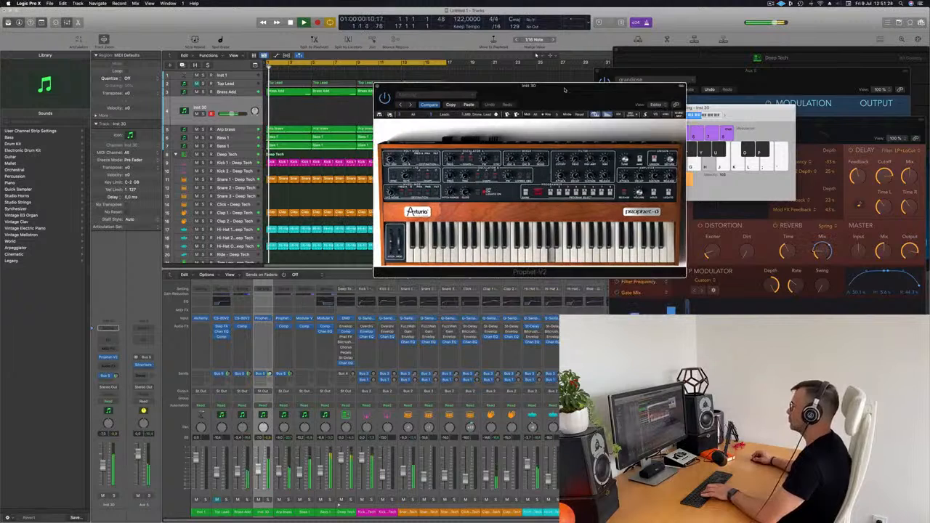
{"action": "key", "text": "l"}
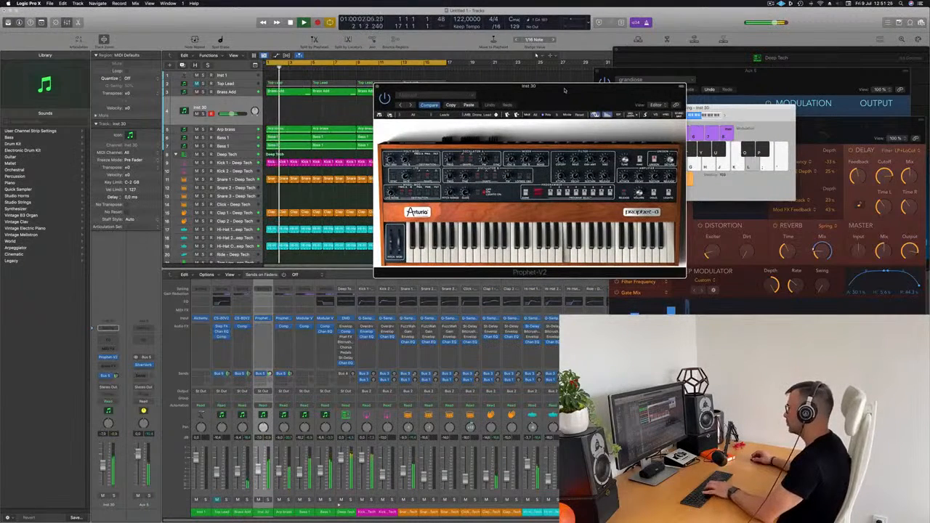
{"action": "key", "text": "semicolon"}
{"action": "key", "text": "j"}
{"action": "key", "text": "k"}
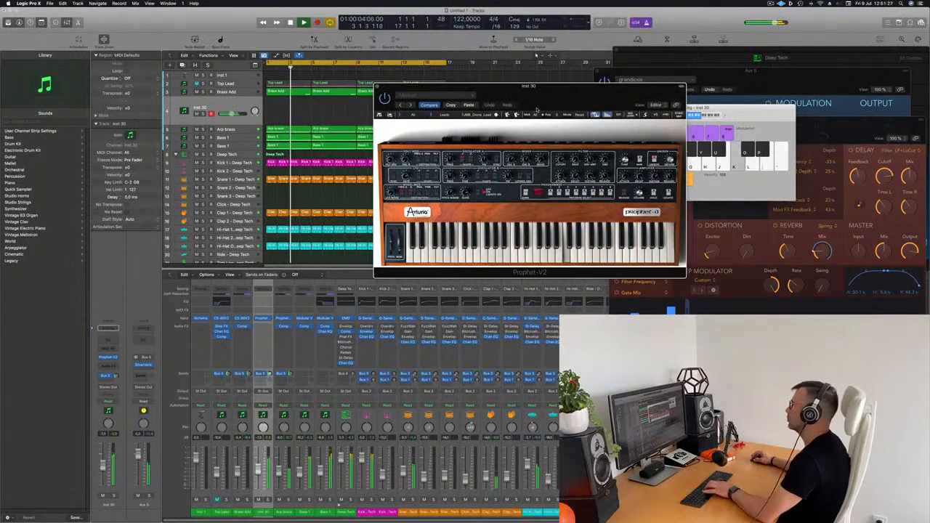
{"action": "key", "text": "j"}
{"action": "key", "text": "k"}
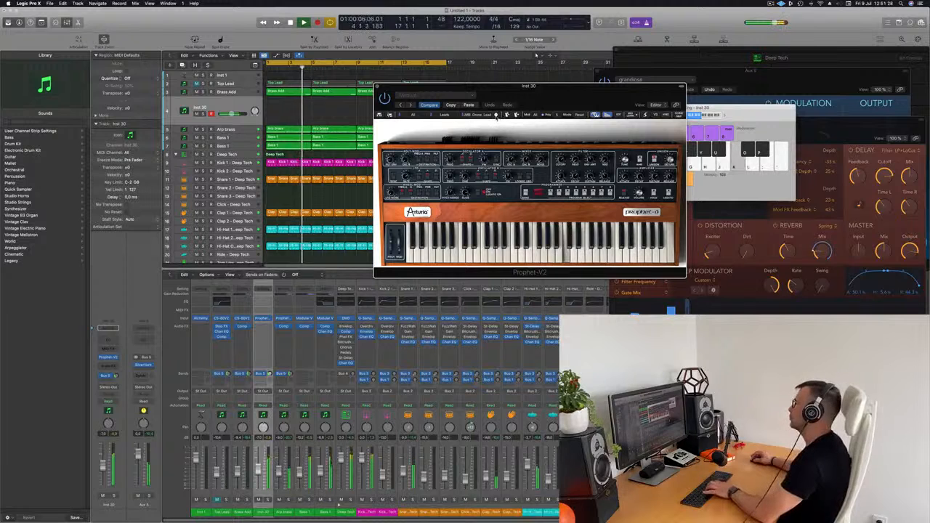
- Load the JMB Sync Lead preset and the one after it, playing an alternating two-note figure on each
{"action": "left_click", "coordinate": [497, 116]}
{"action": "key", "text": "j"}
{"action": "key", "text": "k"}
{"action": "key", "text": "j"}
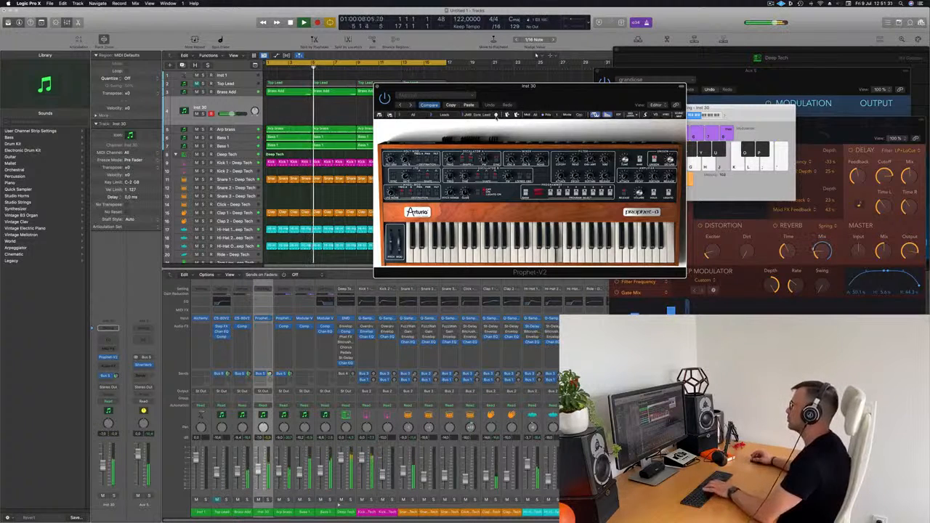
{"action": "key", "text": "k"}
{"action": "key", "text": "j"}
{"action": "left_click", "coordinate": [497, 115]}
{"action": "key", "text": "k"}
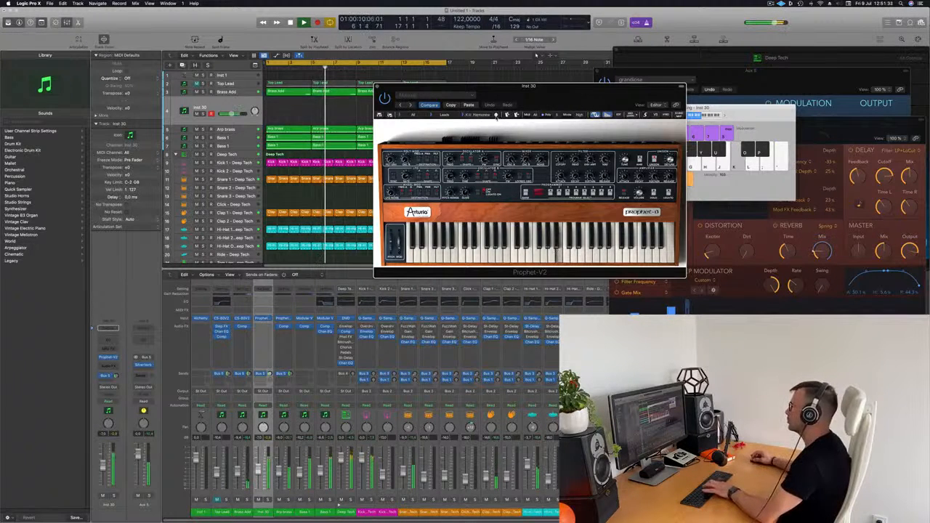
{"action": "key", "text": "j"}
{"action": "key", "text": "k"}
- Load successive Leads presets after the Sync Lead ones and play a rising two-note figure on each
{"action": "left_click", "coordinate": [496, 117]}
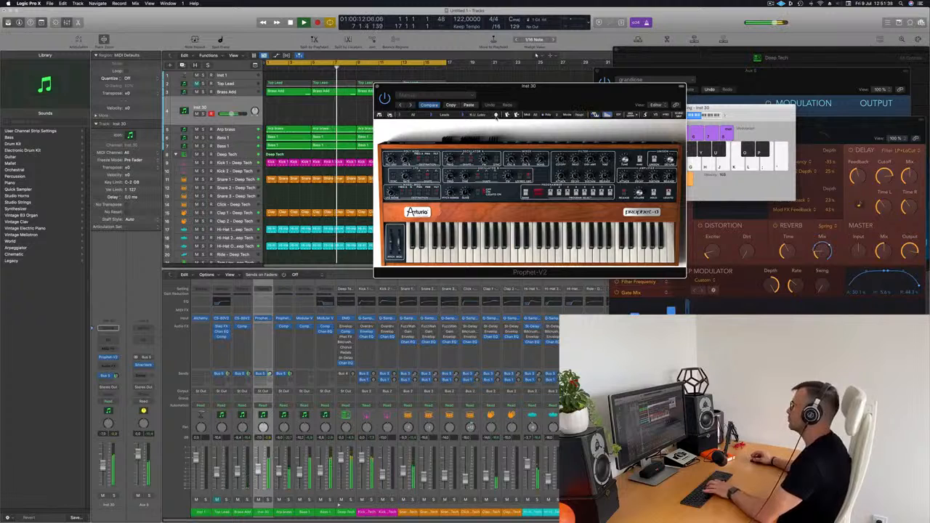
{"action": "key", "text": "j"}
{"action": "key", "text": "k"}
{"action": "left_click", "coordinate": [497, 116]}
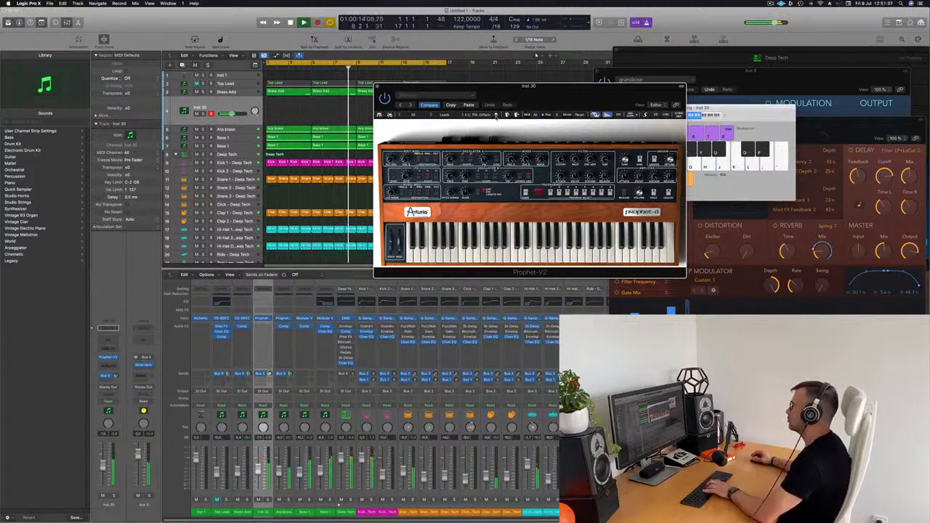
{"action": "key", "text": "j"}
{"action": "key", "text": "k"}
- Continue through the next Leads presets, testing them with a reversed two-note figure and repeated single notes
{"action": "left_click", "coordinate": [496, 116]}
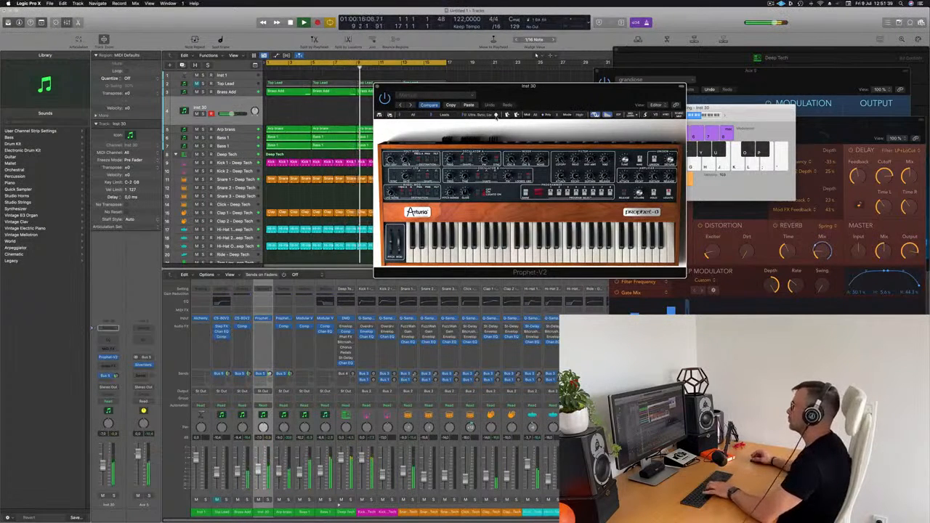
{"action": "key", "text": "k"}
{"action": "key", "text": "j"}
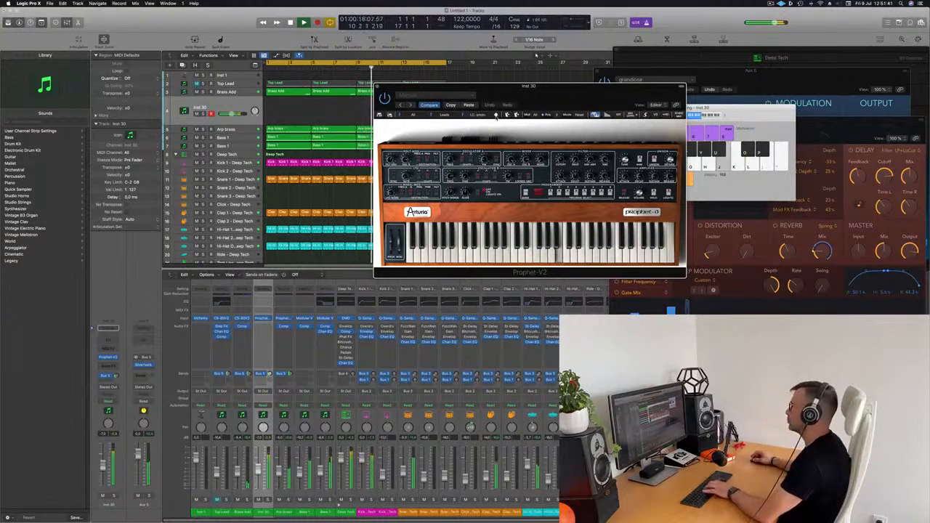
{"action": "key", "text": "k"}
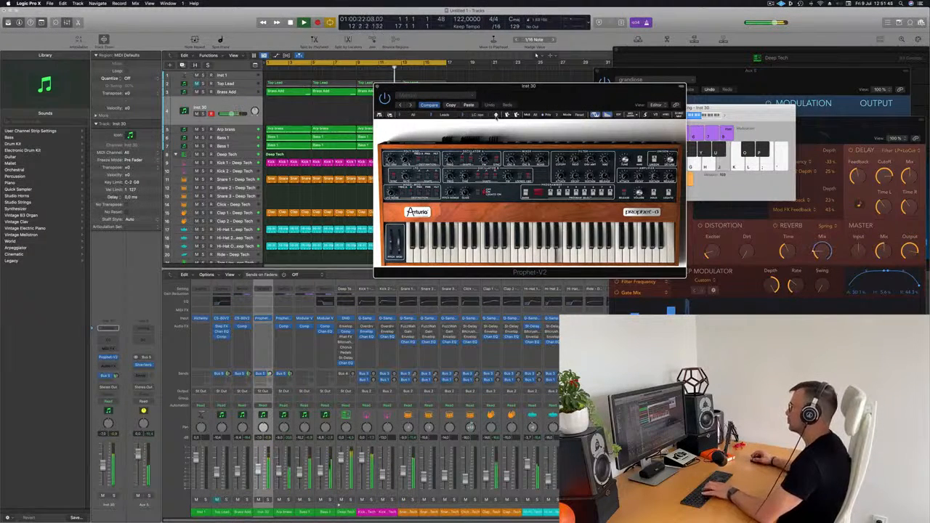
{"action": "key", "text": "k"}
{"action": "key", "text": "k"}
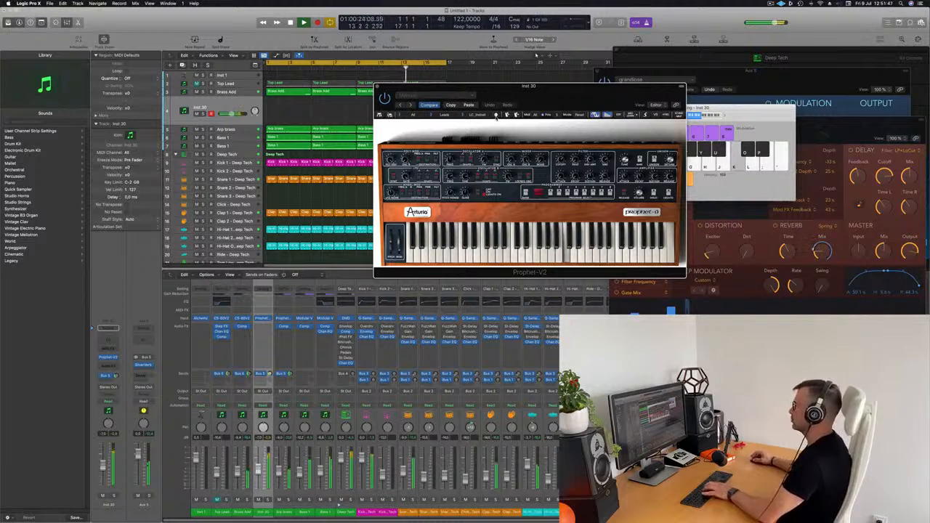
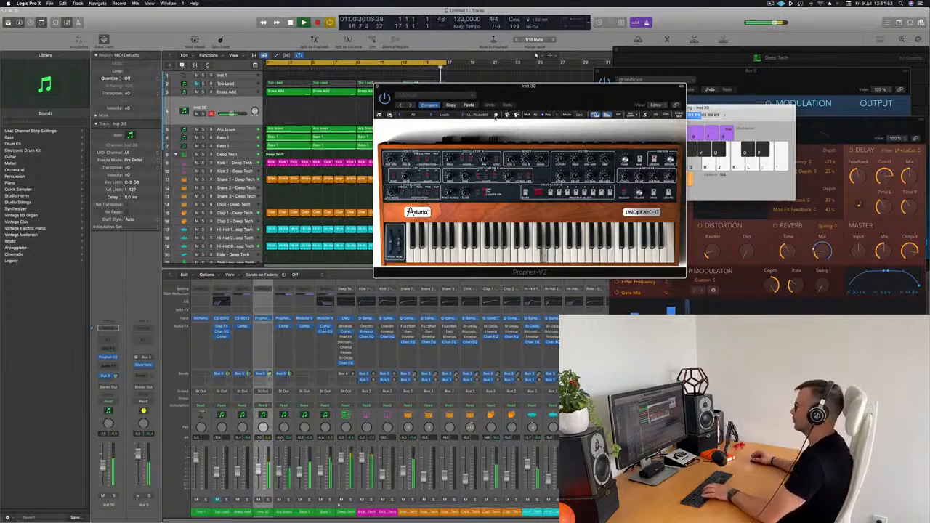
- Compare two neighbouring Leads presets by sounding the same single note on each
{"action": "key", "text": "g"}
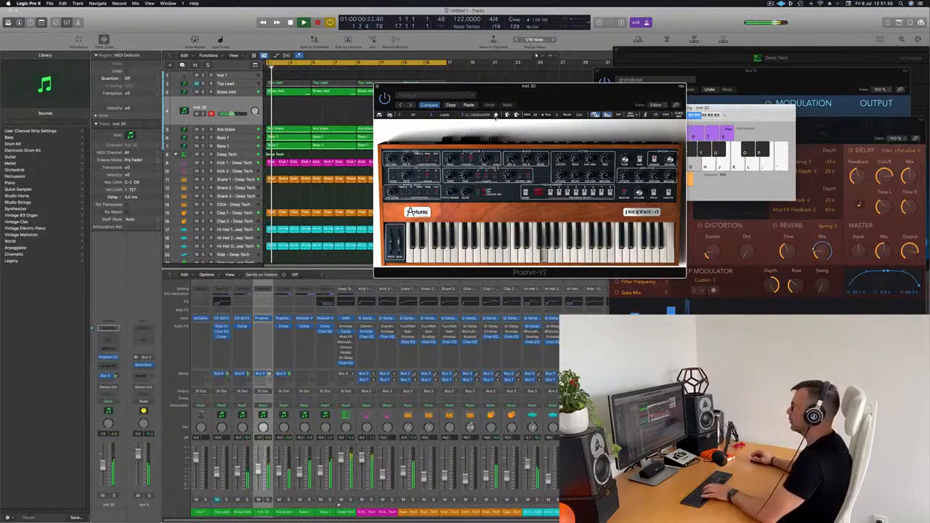
{"action": "left_click", "coordinate": [496, 115]}
{"action": "key", "text": "g"}
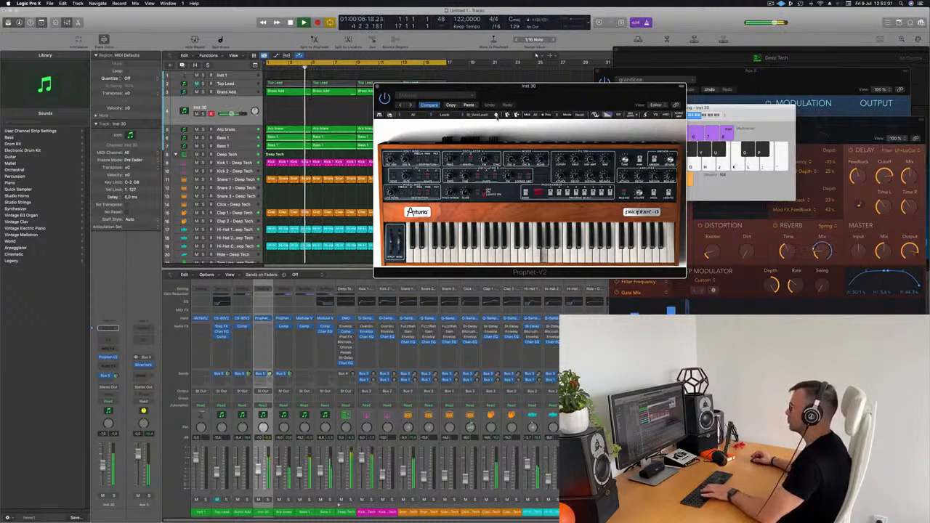
- Load the Cool Down Lead presets and test them with isolated high and low notes
{"action": "left_click", "coordinate": [496, 115]}
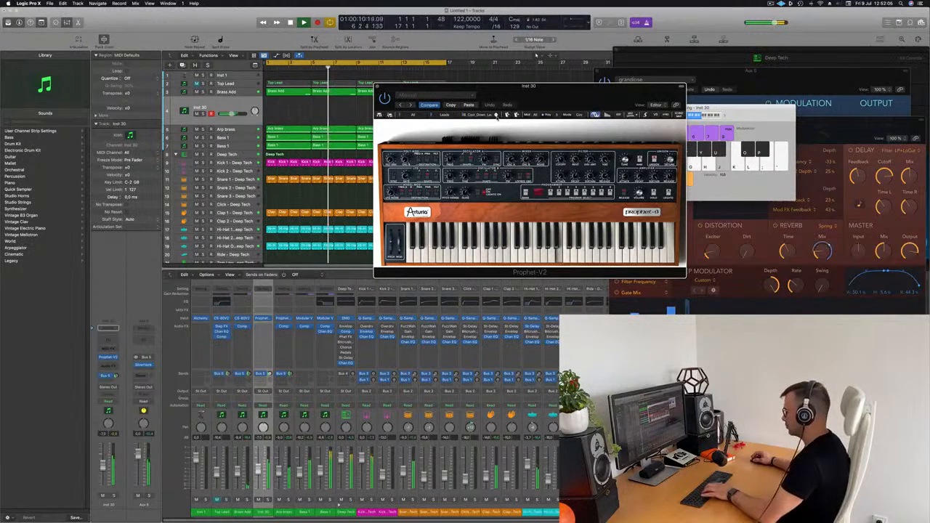
{"action": "key", "text": "l"}
{"action": "key", "text": "a"}
{"action": "left_click", "coordinate": [496, 115]}
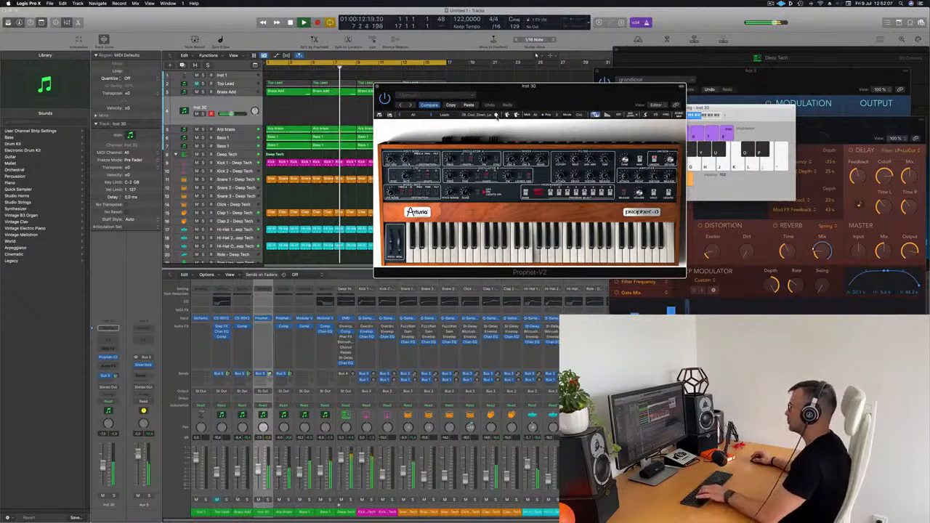
{"action": "key", "text": "h"}
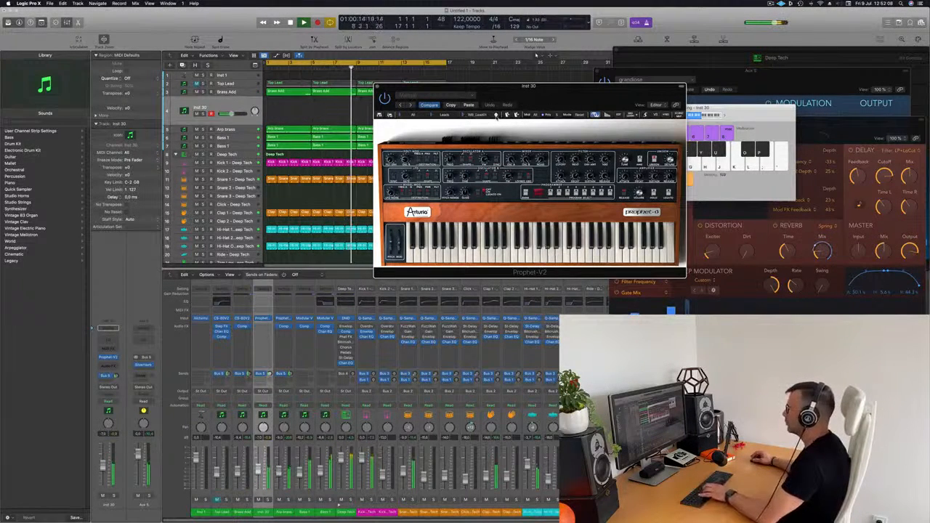
- Advance to the next numbered Lead preset and play a repeating three-note phrase on it
{"action": "left_click", "coordinate": [496, 114]}
{"action": "key", "text": "h"}
{"action": "key", "text": "j"}
{"action": "key", "text": "g"}
{"action": "key", "text": "h"}
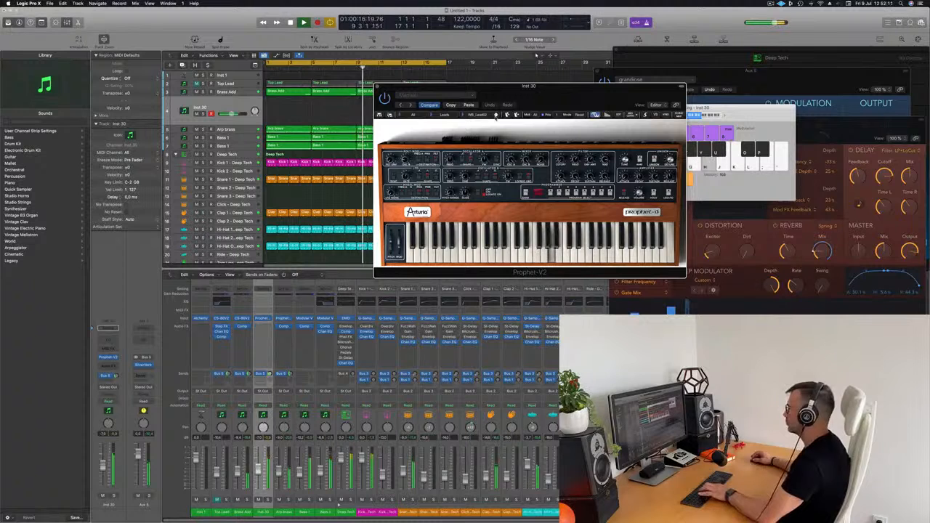
{"action": "key", "text": "j"}
- Load the Techno Lead preset and alternate between two notes to test it
{"action": "left_click", "coordinate": [496, 115]}
{"action": "key", "text": "g"}
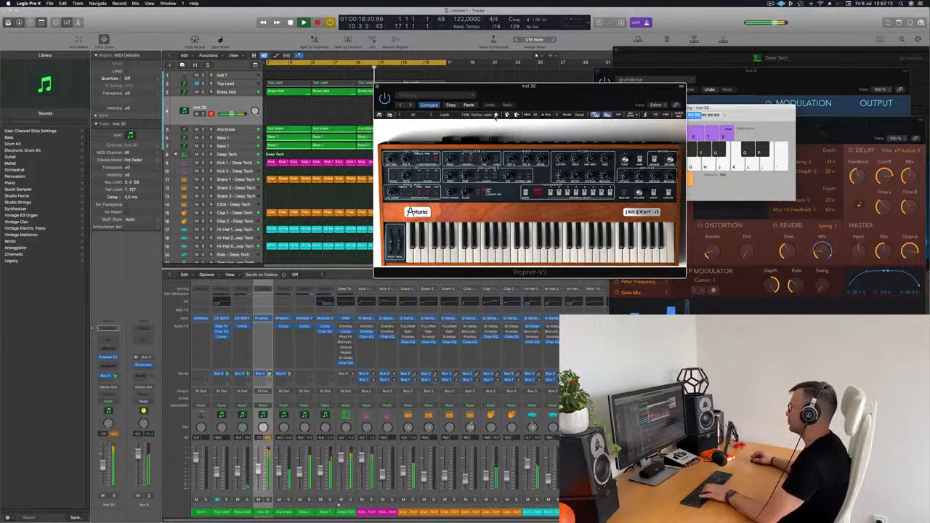
{"action": "key", "text": "j"}
{"action": "key", "text": "g"}
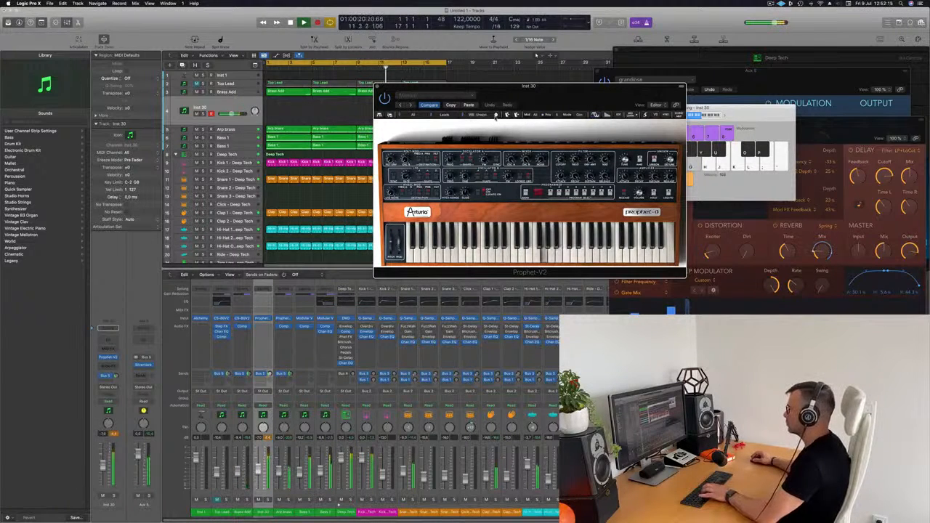
- Move on through more Leads presets, testing them with single notes and a repeated rising three-note phrase
{"action": "left_click", "coordinate": [496, 115]}
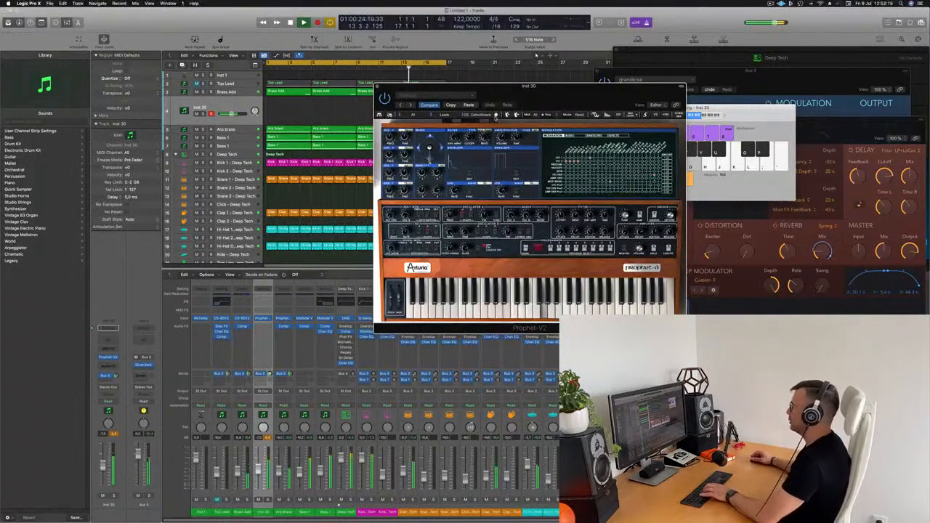
{"action": "key", "text": "g"}
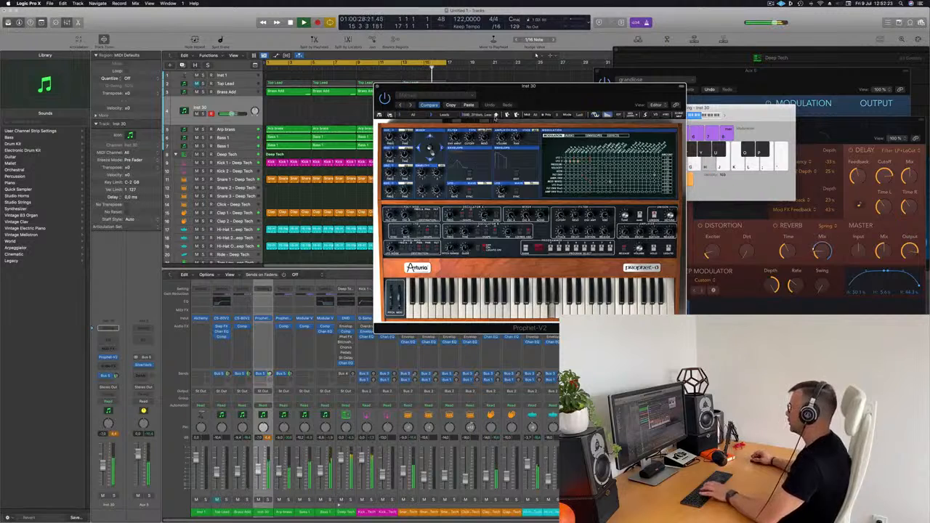
{"action": "key", "text": "g"}
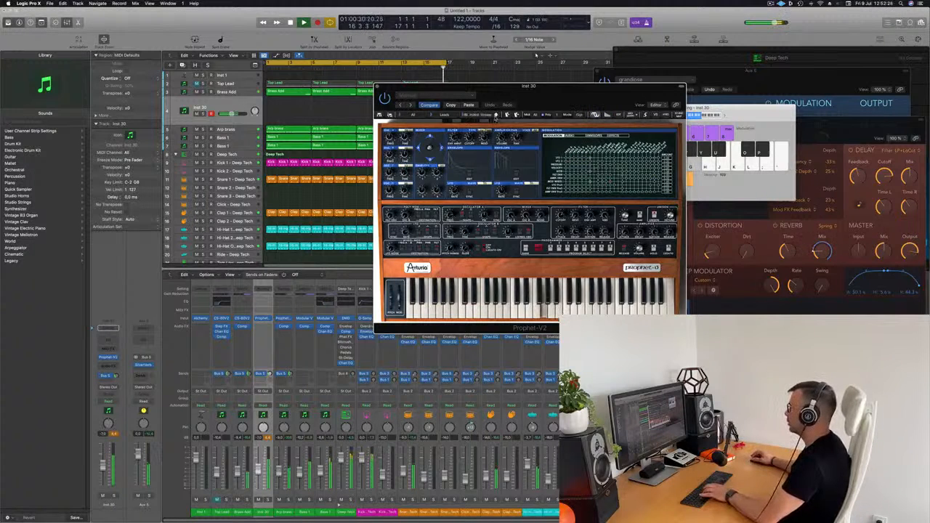
{"action": "key", "text": "h"}
{"action": "key", "text": "j"}
{"action": "key", "text": "g"}
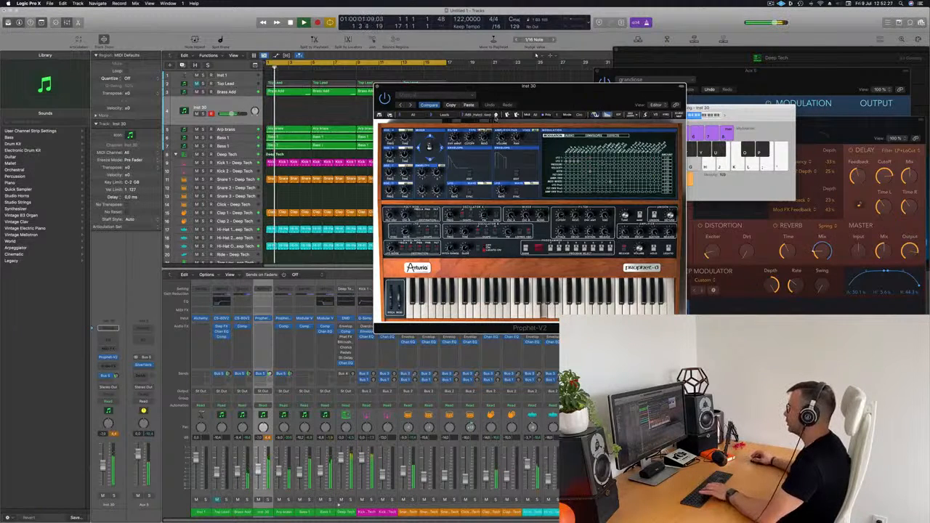
{"action": "key", "text": "h"}
{"action": "key", "text": "j"}
- Load another Leads preset, play the rising three-note phrase, and advance to the Hybrid Lead preset
{"action": "left_click", "coordinate": [496, 116]}
{"action": "key", "text": "g"}
{"action": "key", "text": "h"}
{"action": "key", "text": "j"}
{"action": "left_click", "coordinate": [496, 116]}
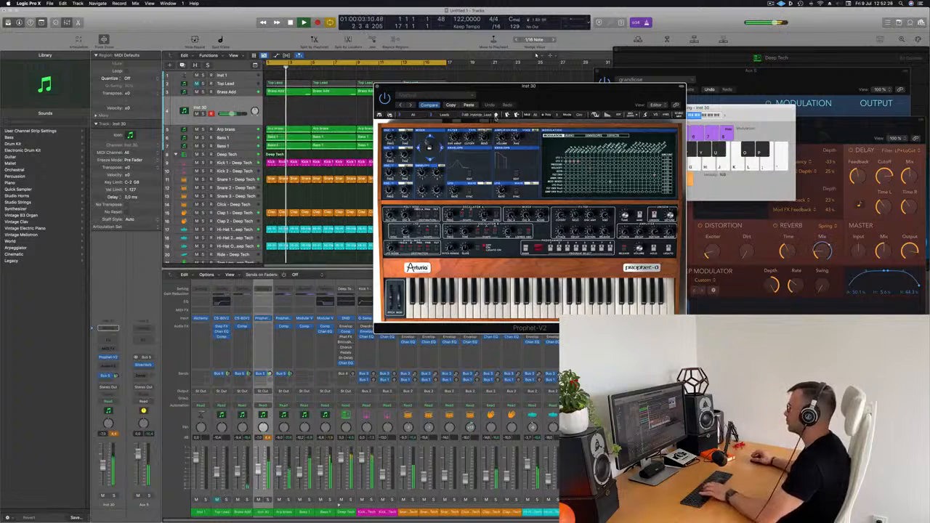
- Play the three-note phrase on the Hybrid Lead preset, followed by some lower notes
{"action": "key", "text": "g"}
{"action": "key", "text": "h"}
{"action": "key", "text": "j"}
{"action": "key", "text": "g"}
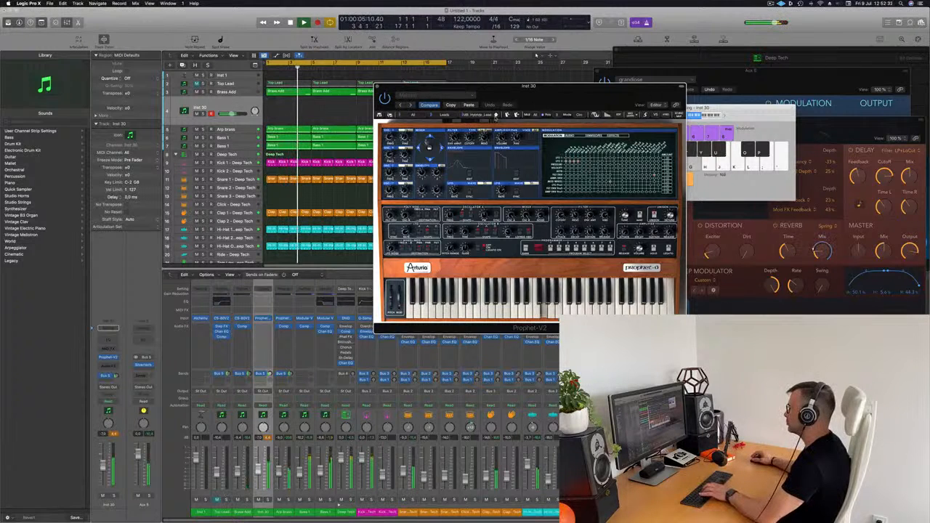
{"action": "key", "text": "a"}
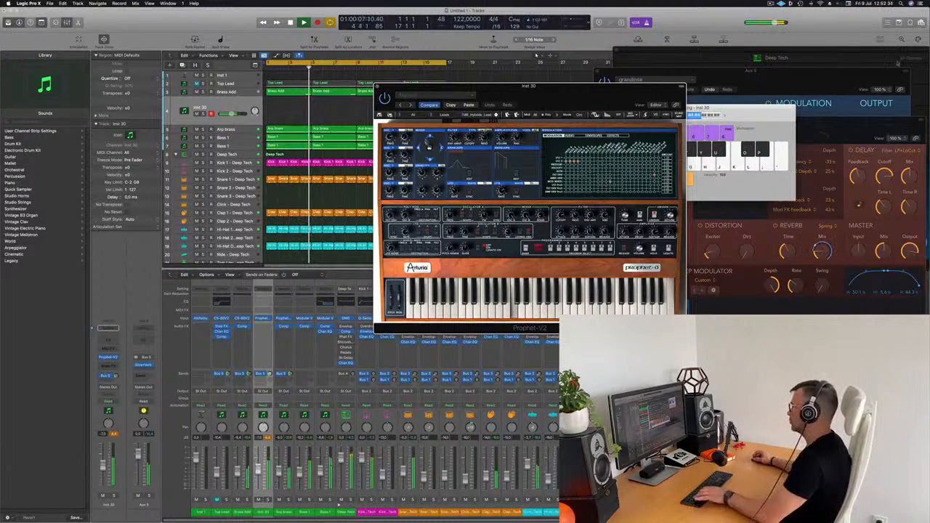
{"action": "key", "text": "s"}
- Reposition the Musical Typing window, shift its range down an octave, and restart playback from the beginning of the arrangement
{"action": "left_click_drag", "start_coordinate": [770, 111], "coordinate": [801, 103]}
{"action": "key", "text": "a"}
{"action": "key", "text": "s"}
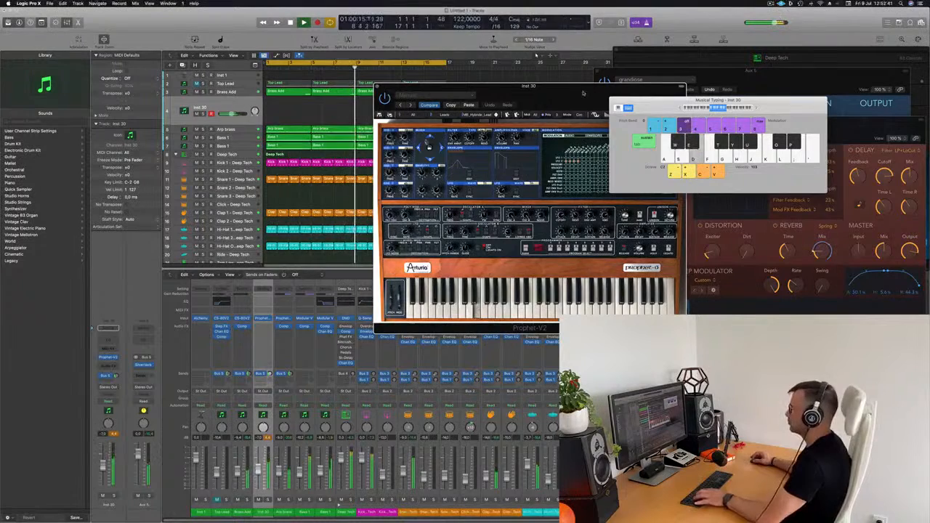
{"action": "left_click", "coordinate": [536, 104]}
{"action": "key", "text": "space"}
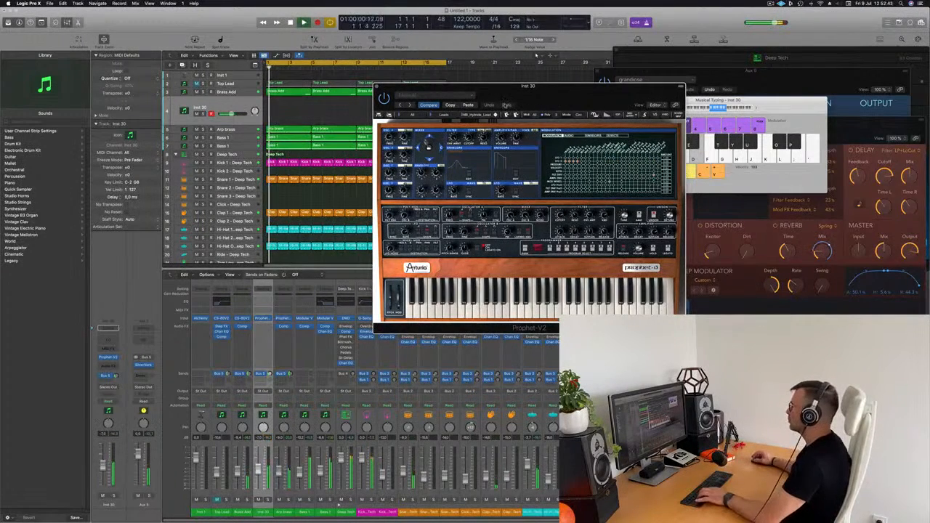
- Load the Leads preset after Hybrid Lead and play a stepwise rising phrase in the lower octave
{"action": "left_click", "coordinate": [496, 115]}
{"action": "key", "text": "s"}
{"action": "key", "text": "d"}
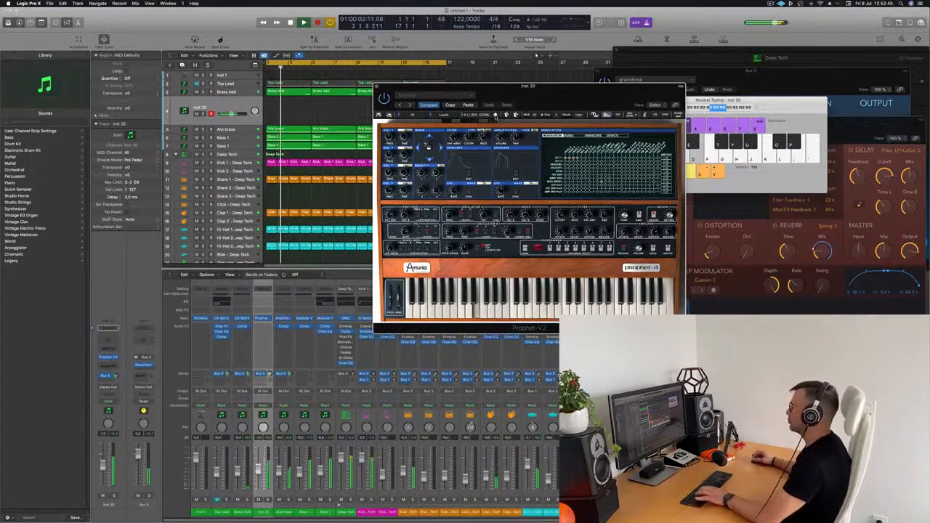
{"action": "key", "text": "d"}
{"action": "key", "text": "f"}
{"action": "key", "text": "f"}
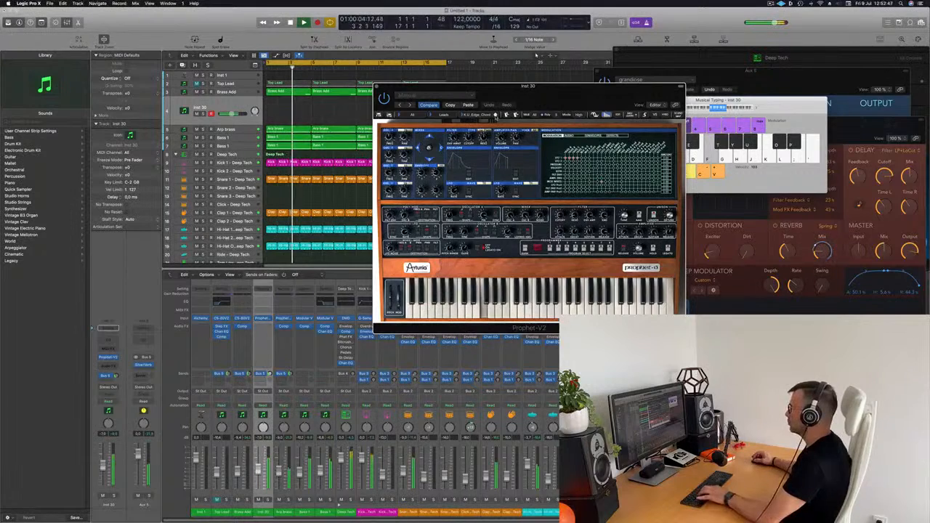
- Test the next chord-type Leads presets with a repeated three-note phrase that ends on its lowest note
{"action": "key", "text": "h"}
{"action": "key", "text": "j"}
{"action": "key", "text": "g"}
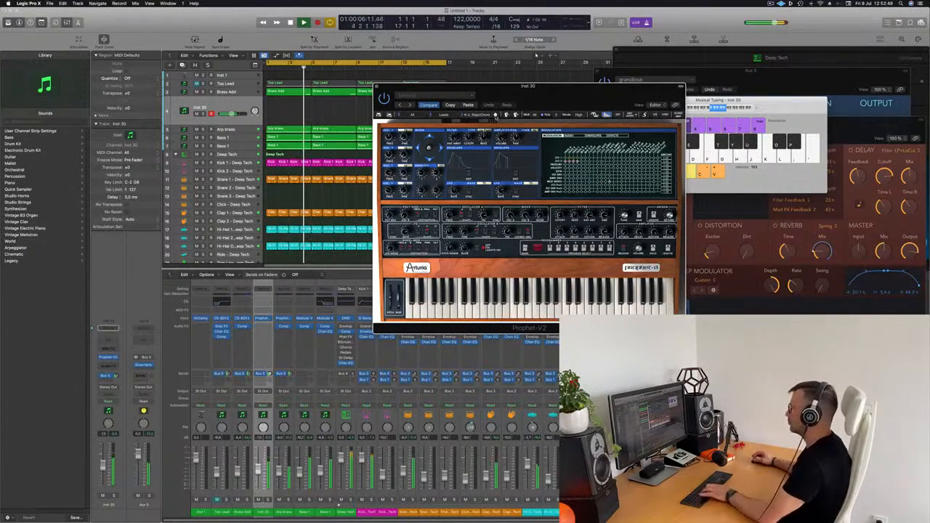
{"action": "key", "text": "h"}
{"action": "key", "text": "j"}
{"action": "key", "text": "g"}
- Load a further Leads preset and play a short up-and-back two-note figure on it
{"action": "left_click", "coordinate": [495, 116]}
{"action": "key", "text": "g"}
{"action": "key", "text": "h"}
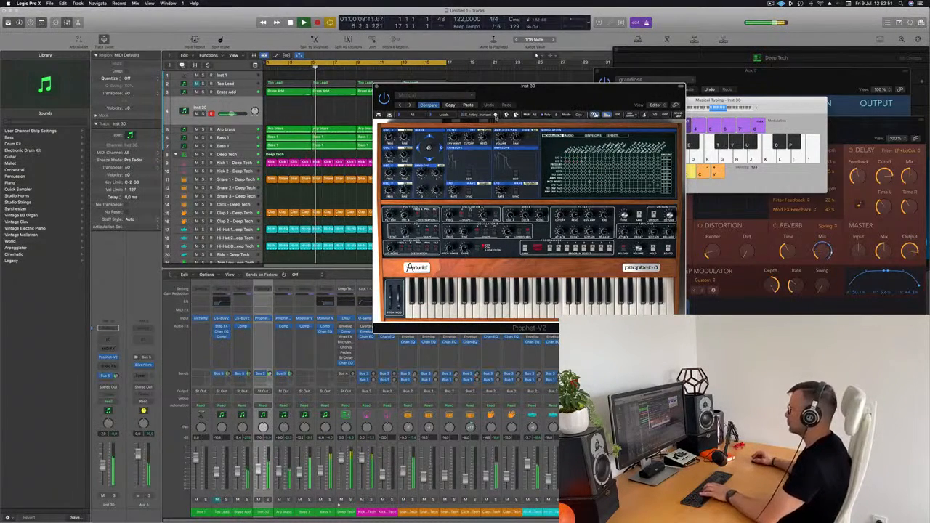
{"action": "key", "text": "g"}
- Skip ahead two Leads presets and test the sound with repeated hits of one note
{"action": "left_click", "coordinate": [495, 115]}
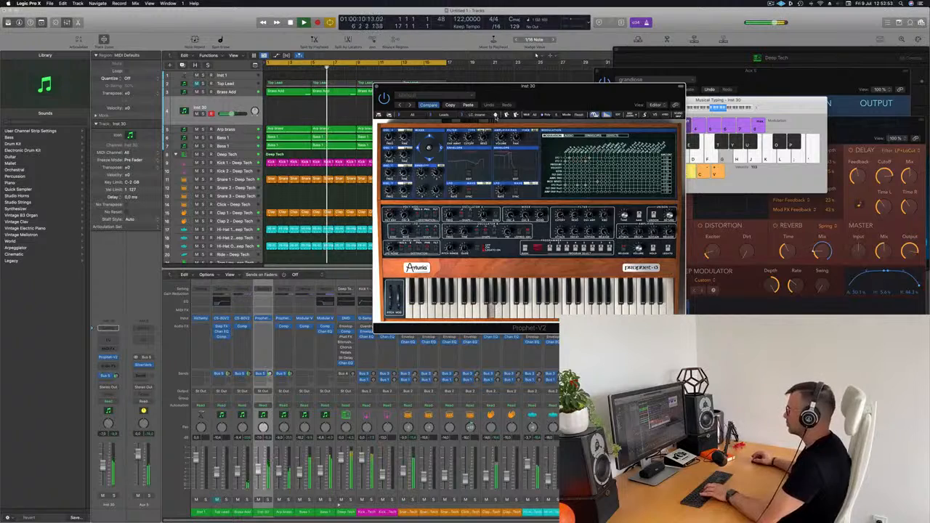
{"action": "left_click", "coordinate": [495, 115]}
{"action": "key", "text": "j"}
{"action": "key", "text": "j"}
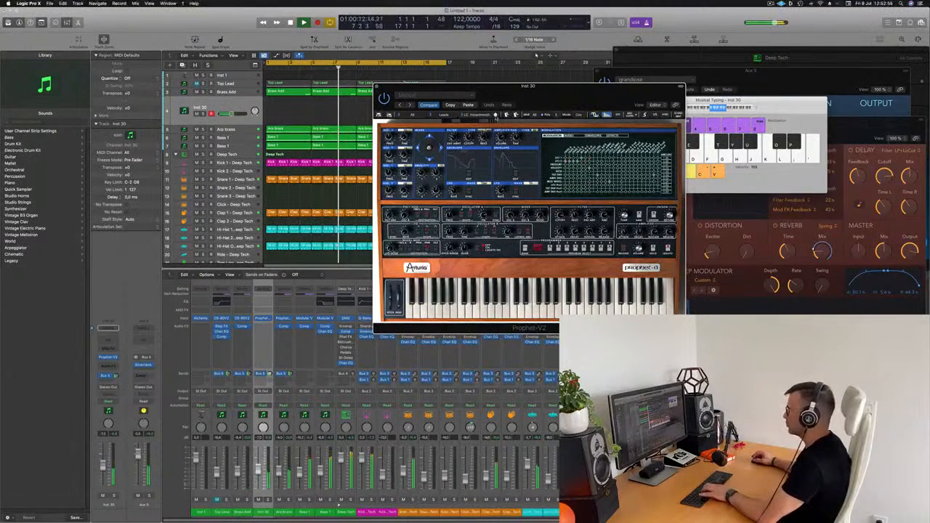
{"action": "key", "text": "j"}
- Audition the two following Leads presets with a rising two-note figure and a single lower note
{"action": "left_click", "coordinate": [495, 116]}
{"action": "key", "text": "h"}
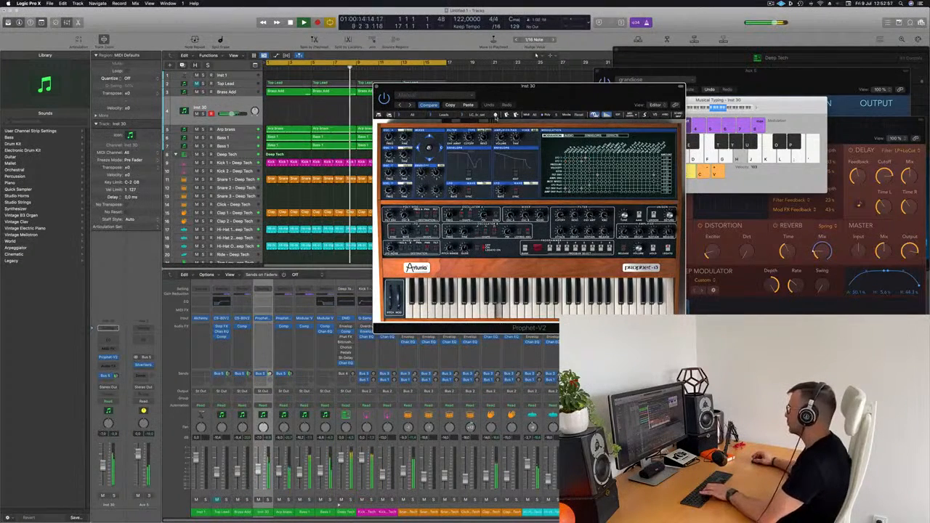
{"action": "key", "text": "j"}
{"action": "left_click", "coordinate": [495, 116]}
{"action": "key", "text": "g"}
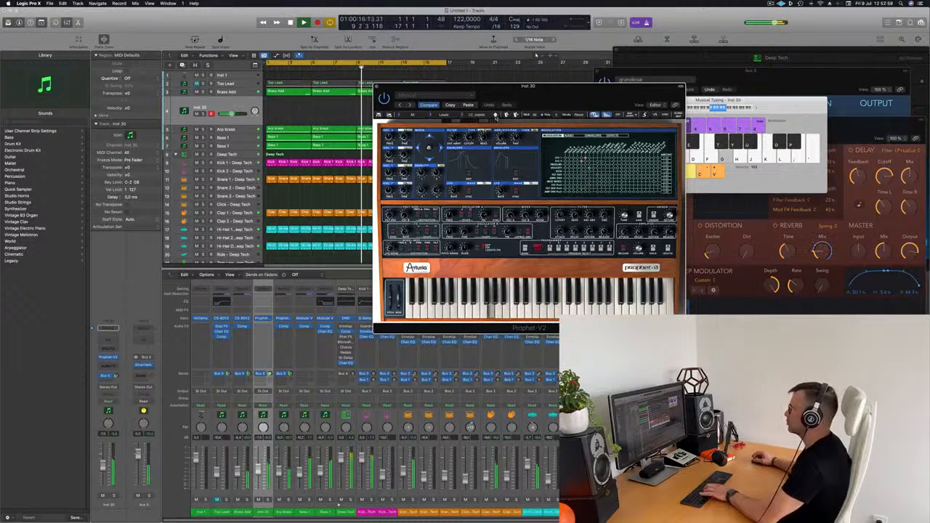
- Advance to the Analog Lead preset and shift the Musical Typing range to a higher octave
{"action": "left_click", "coordinate": [496, 116]}
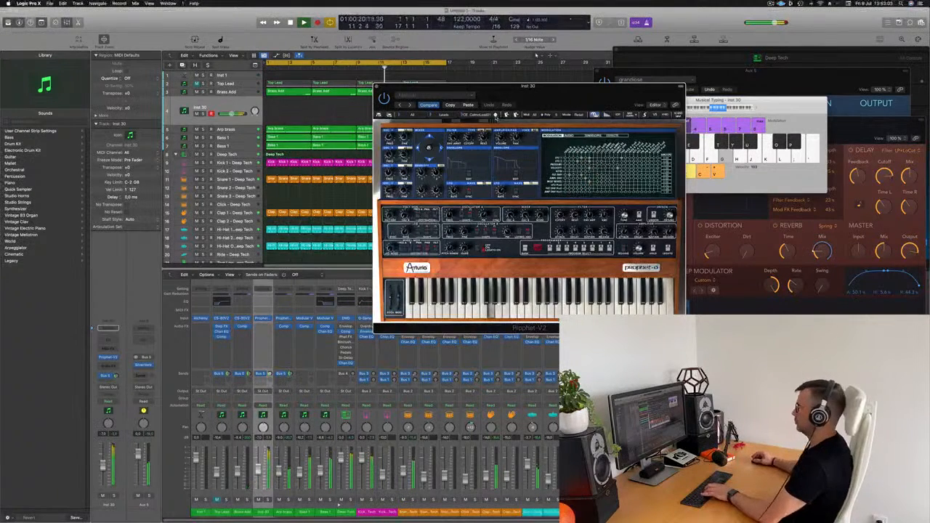
{"action": "left_click", "coordinate": [496, 116]}
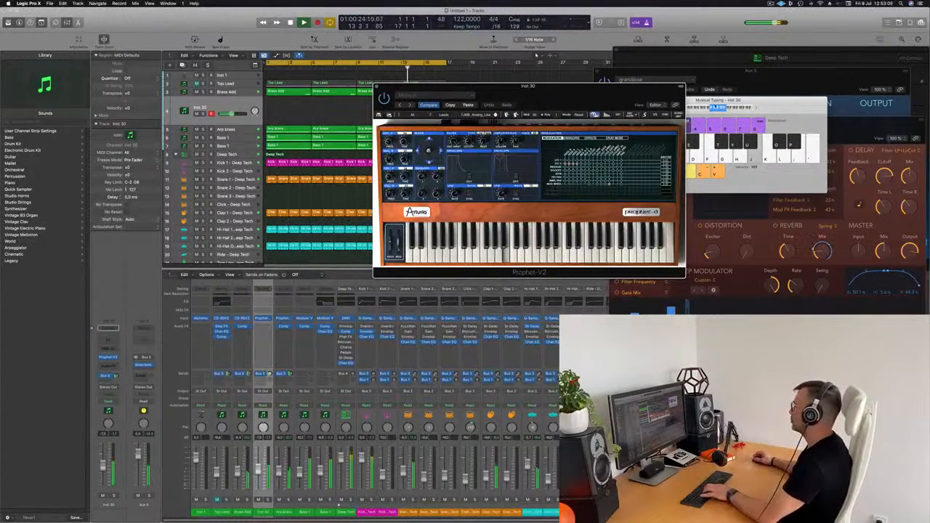
{"action": "left_click", "coordinate": [754, 109]}
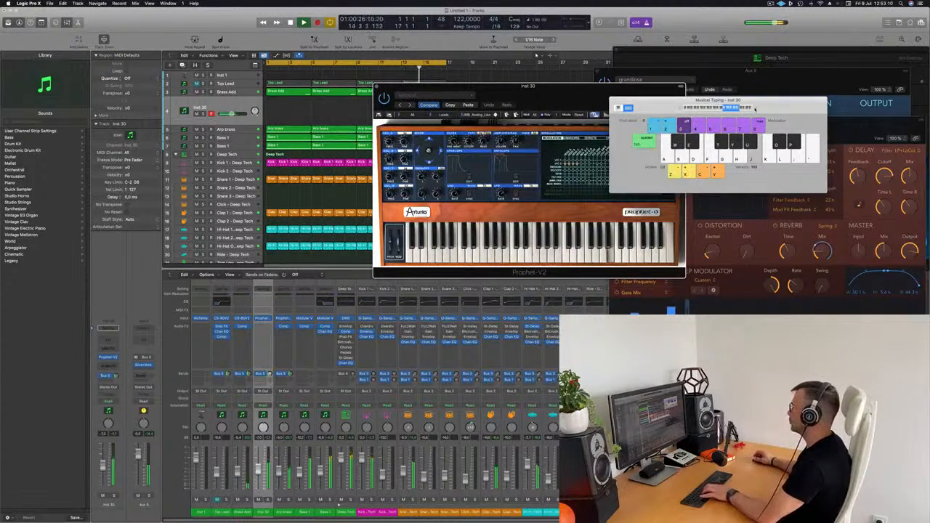
- Audition further Leads presets on Inst 30 with short single notes, keeping the Musical Typing window clear of the synth
{"action": "left_click_drag", "start_coordinate": [650, 108], "coordinate": [702, 102]}
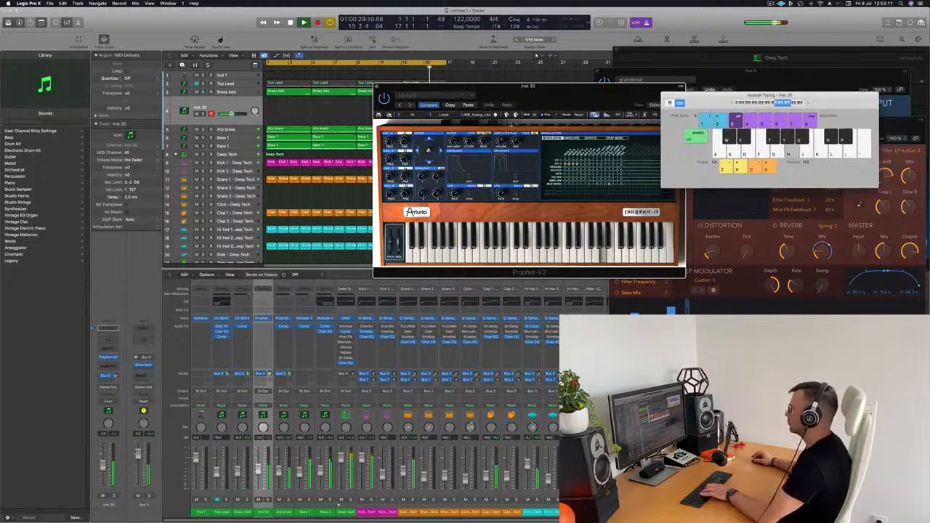
{"action": "left_click", "coordinate": [495, 114]}
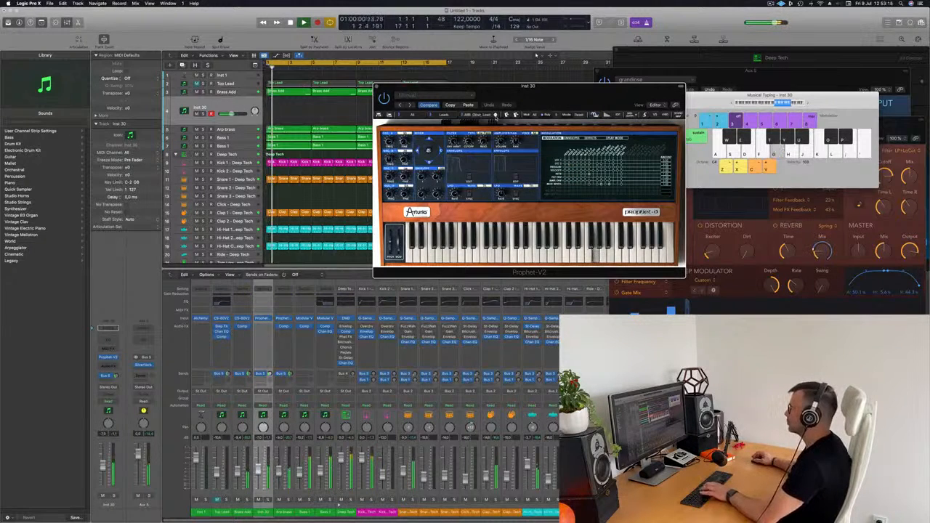
{"action": "key", "text": "h"}
{"action": "key", "text": "j"}
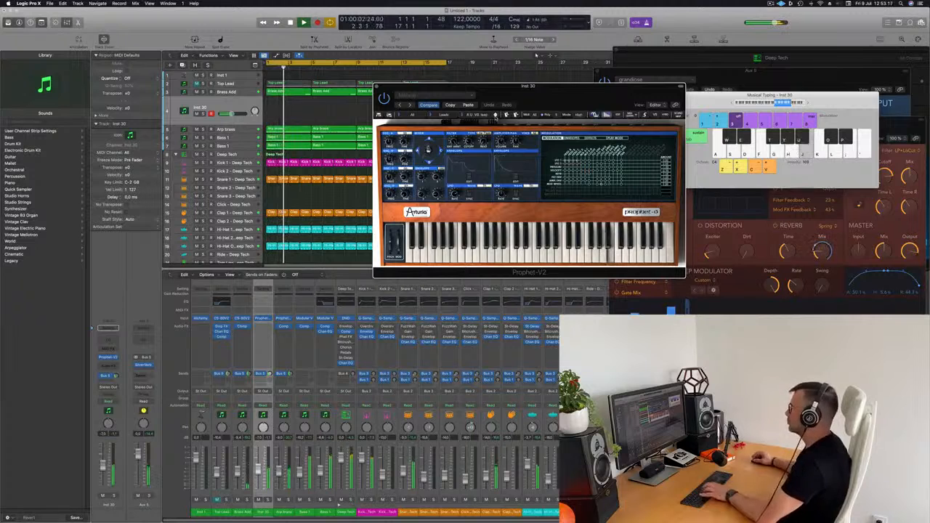
{"action": "left_click", "coordinate": [495, 116]}
{"action": "key", "text": "g"}
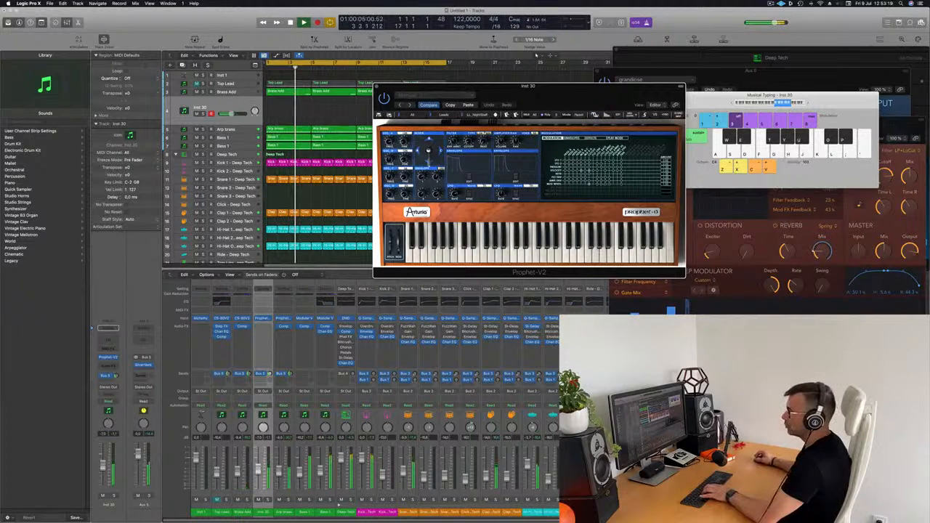
- Switch to the Inst 1 track and add a send to Bus 5 feeding Aux 5
{"action": "left_click", "coordinate": [223, 76]}
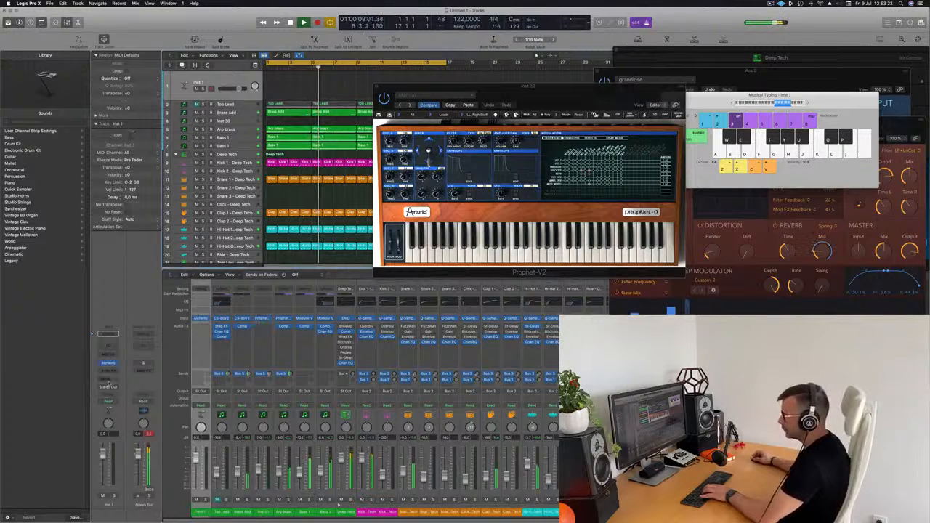
{"action": "left_click", "coordinate": [109, 382]}
{"action": "mouse_move", "coordinate": [109, 387]}
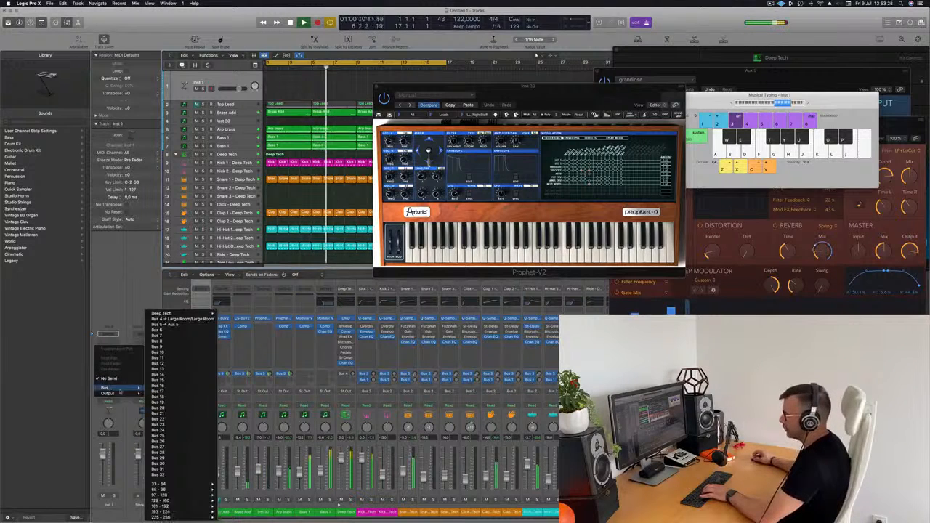
{"action": "left_click", "coordinate": [174, 324]}
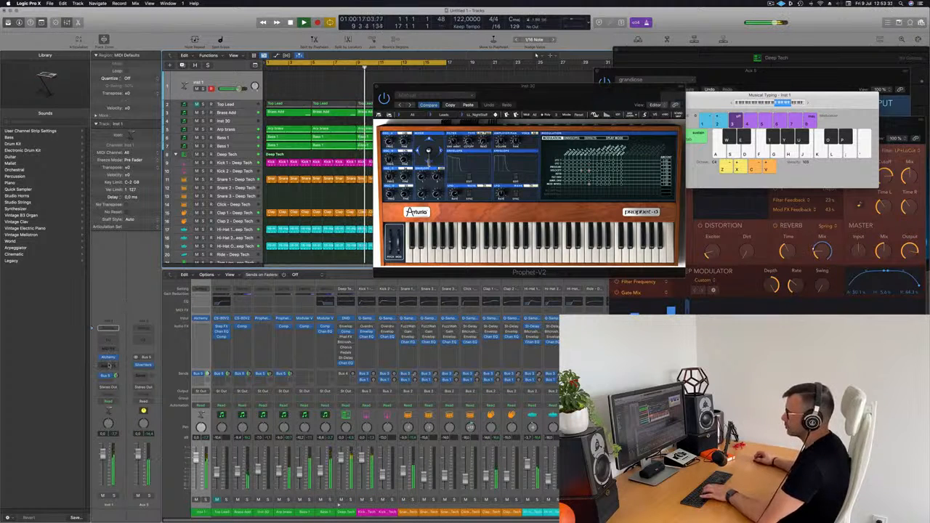
- Open Alchemy on Inst 1, try Epic Synth, Metallic Swell, Motion Pad and Dark Arp, and settle on Synth Pluck
{"action": "left_click", "coordinate": [109, 357]}
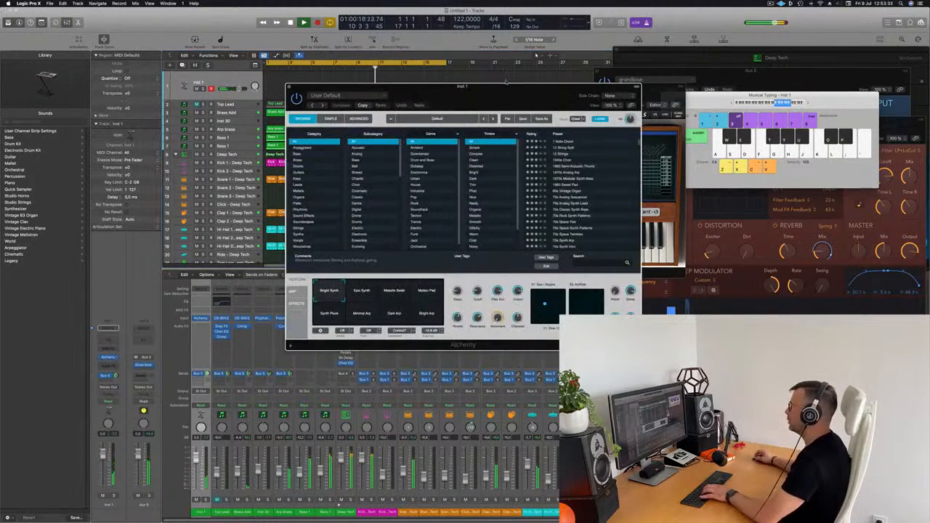
{"action": "left_click_drag", "start_coordinate": [493, 98], "coordinate": [549, 80]}
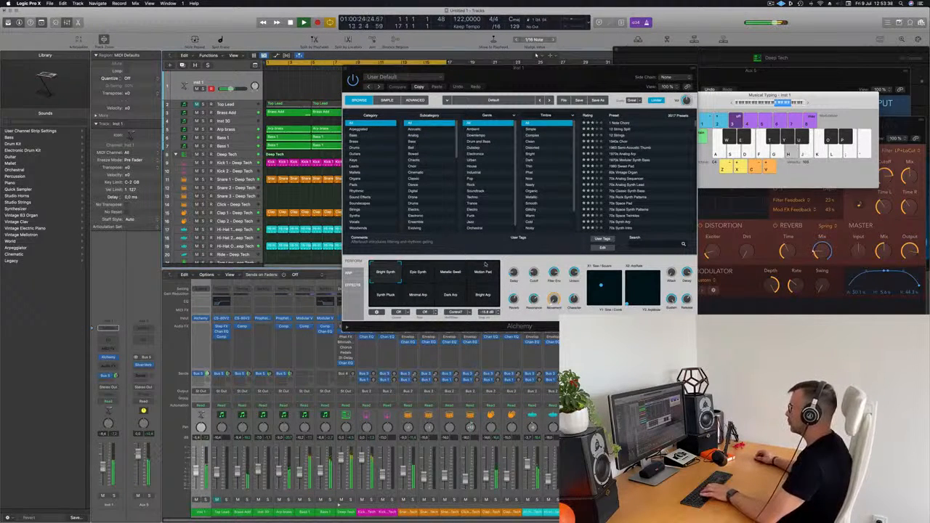
{"action": "left_click", "coordinate": [420, 271]}
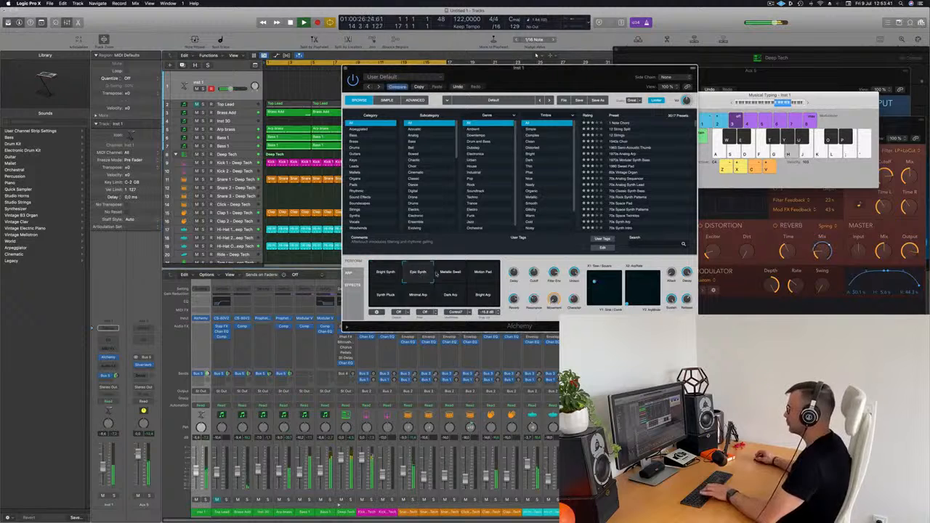
{"action": "left_click", "coordinate": [450, 272]}
{"action": "left_click", "coordinate": [485, 272]}
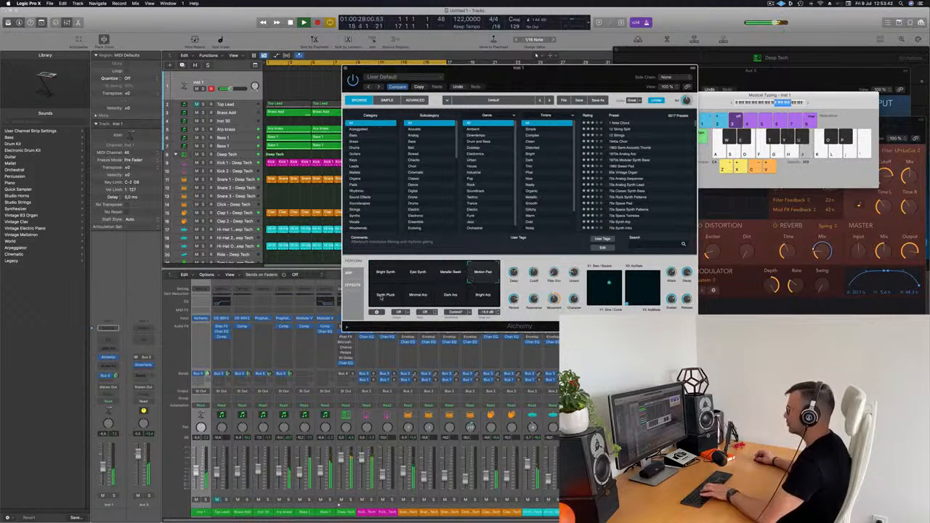
{"action": "left_click", "coordinate": [381, 297]}
{"action": "left_click", "coordinate": [456, 295]}
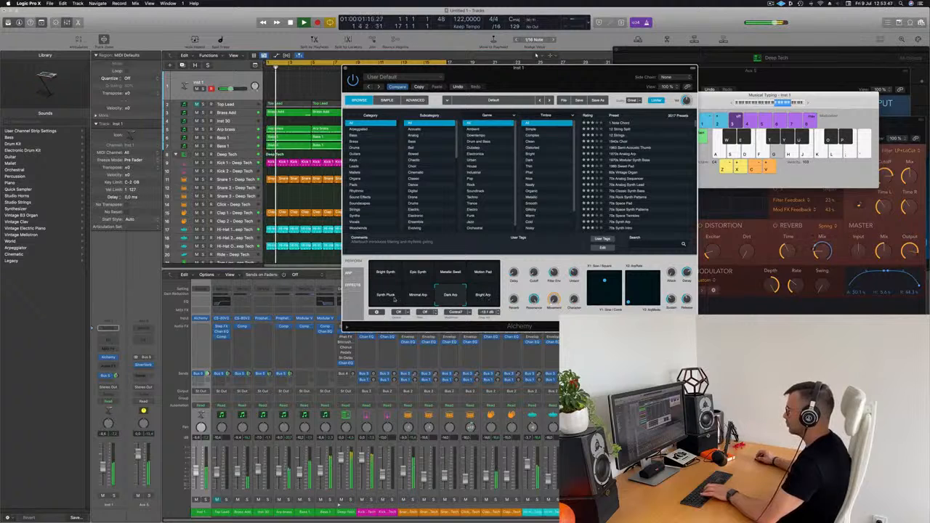
{"action": "left_click", "coordinate": [385, 296]}
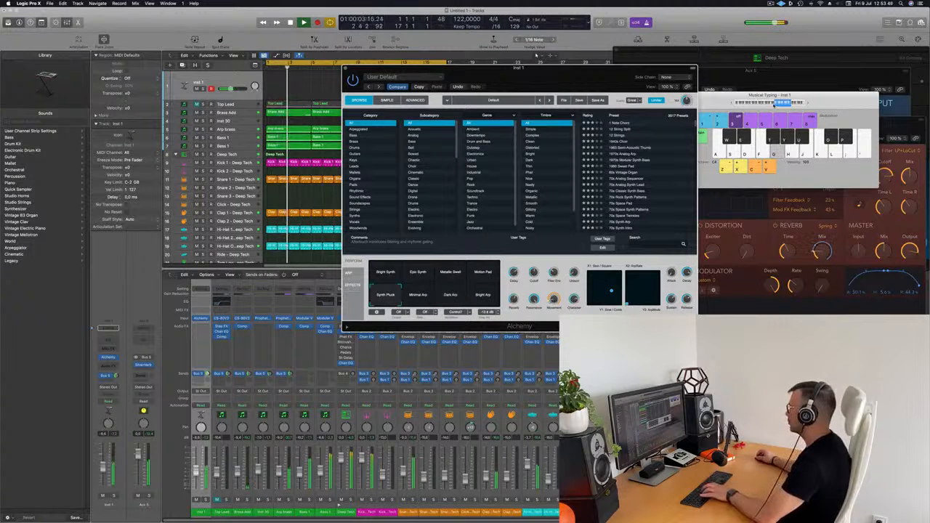
- Rearrange the Musical Typing and Alchemy windows and test Synth Pluck with a rising two-note figure
{"action": "left_click_drag", "start_coordinate": [748, 90], "coordinate": [696, 68]}
{"action": "left_click_drag", "start_coordinate": [809, 64], "coordinate": [809, 54]}
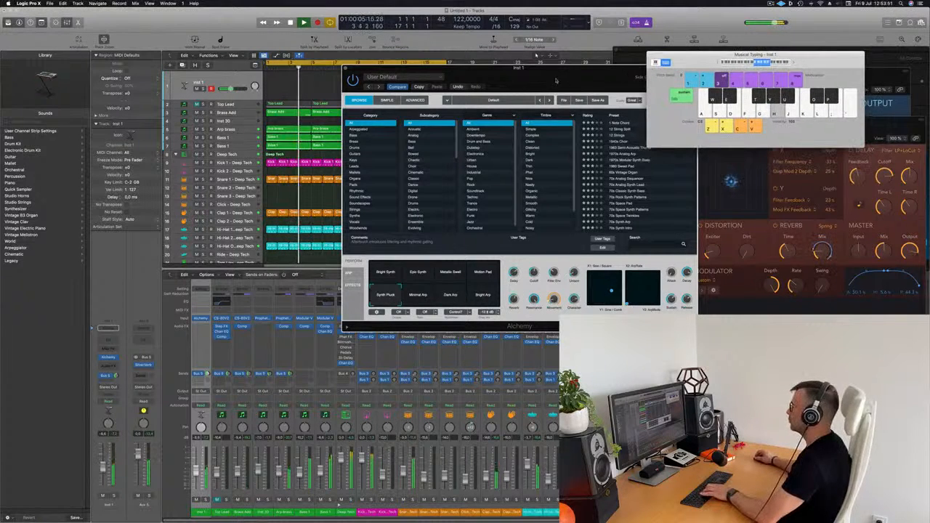
{"action": "left_click_drag", "start_coordinate": [556, 81], "coordinate": [598, 145]}
{"action": "key", "text": "g"}
{"action": "key", "text": "h"}
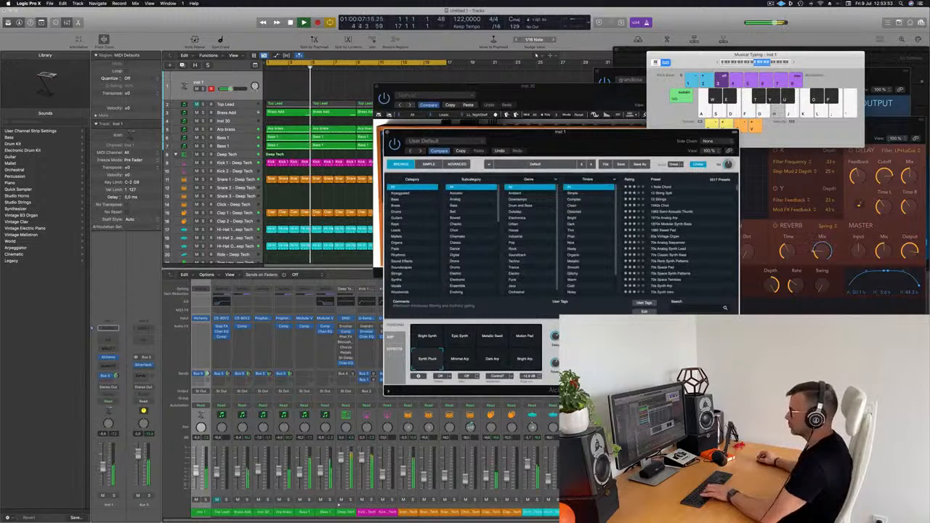
- Raise Inst 1's channel volume slightly and rehearse the lead melody on Musical Typing
{"action": "left_click_drag", "start_coordinate": [103, 467], "coordinate": [108, 461]}
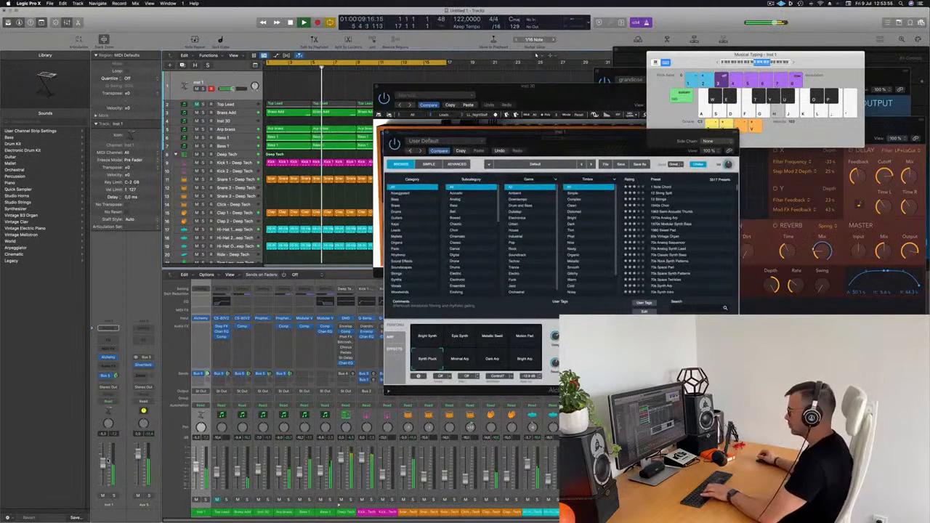
{"action": "key", "text": "g"}
{"action": "key", "text": "h"}
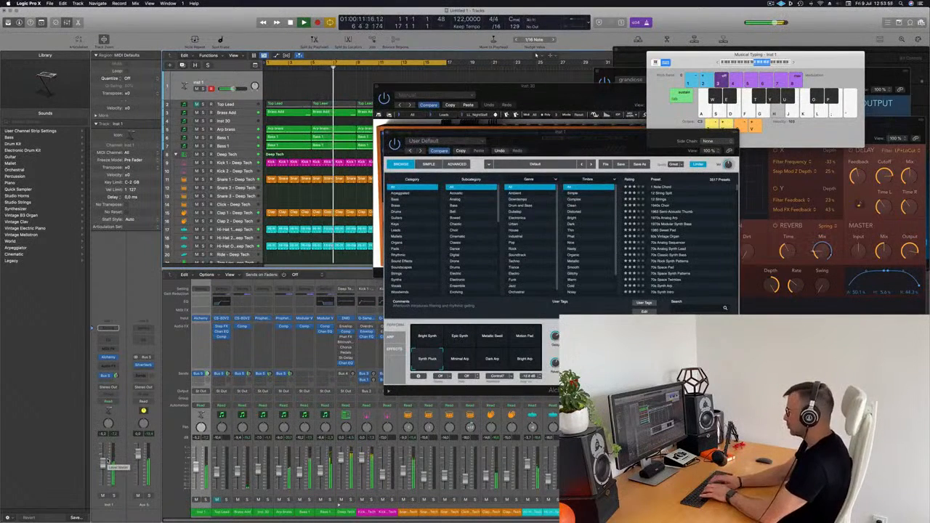
{"action": "key", "text": "semicolon"}
{"action": "key", "text": "l"}
{"action": "key", "text": "g"}
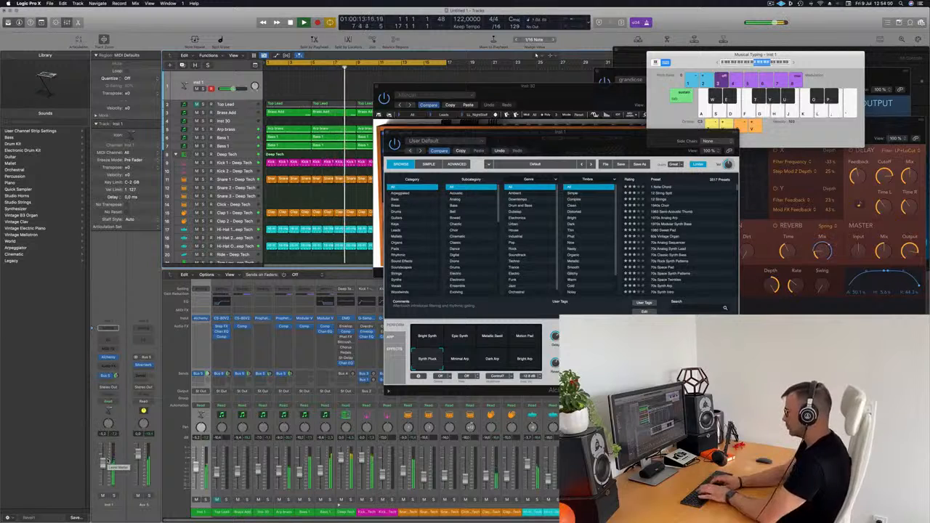
- Record the Synth Pluck lead melody on Inst 1 over the running arrangement and stop the transport
{"action": "key", "text": "r"}
{"action": "key", "text": "h"}
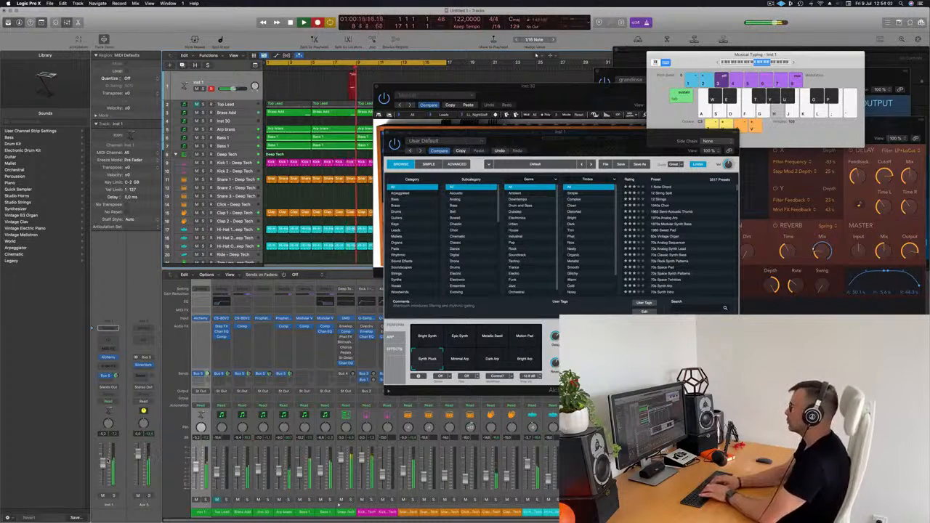
{"action": "key", "text": "semicolon"}
{"action": "key", "text": "l"}
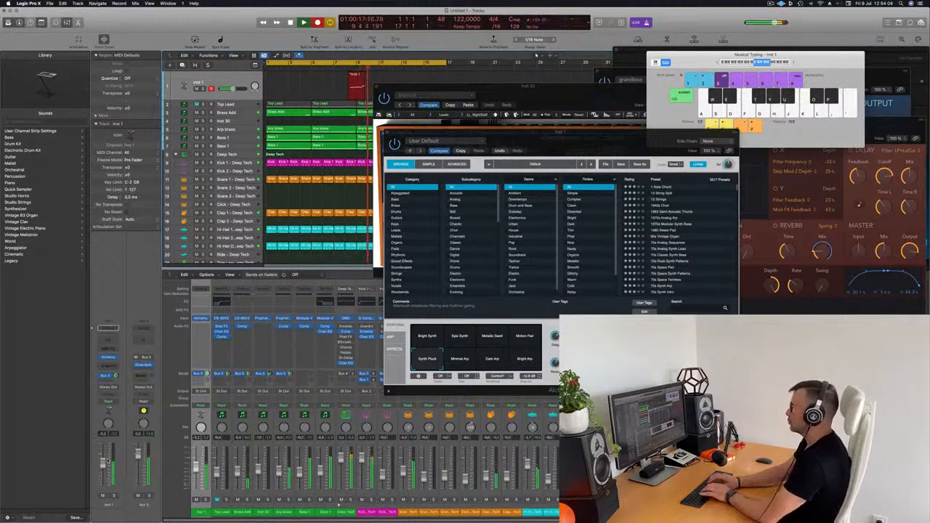
{"action": "key", "text": "h"}
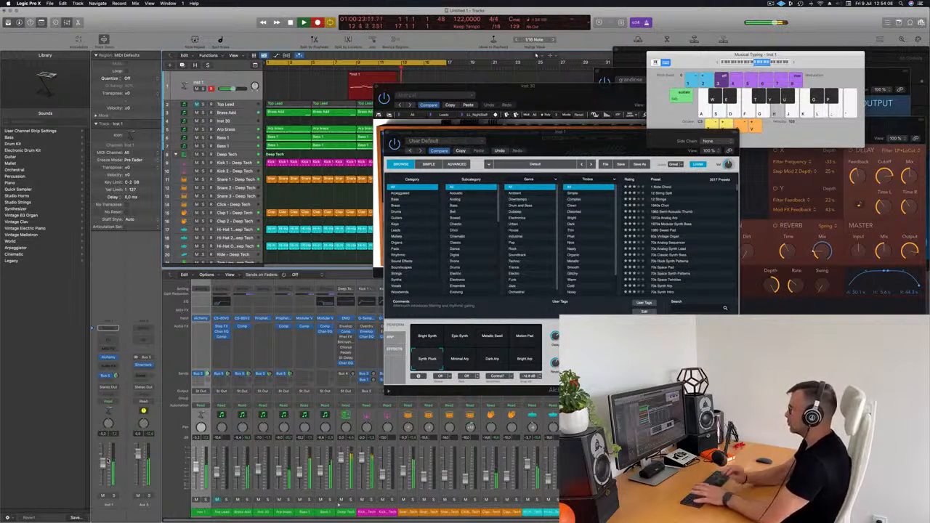
{"action": "key", "text": "space"}
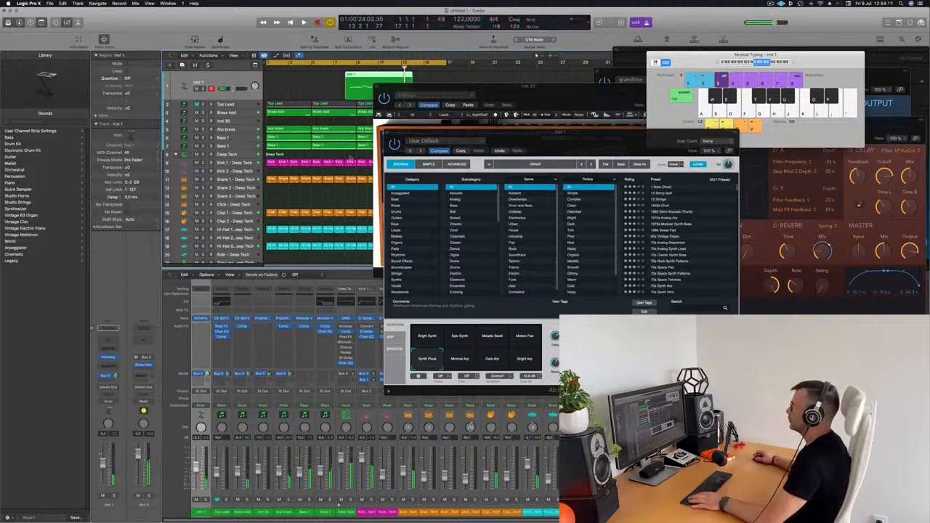
- Split the recorded Inst 1 region near its middle, delete the first part and move the remaining part to bar 1
{"action": "left_click_drag", "start_coordinate": [526, 87], "coordinate": [732, 106]}
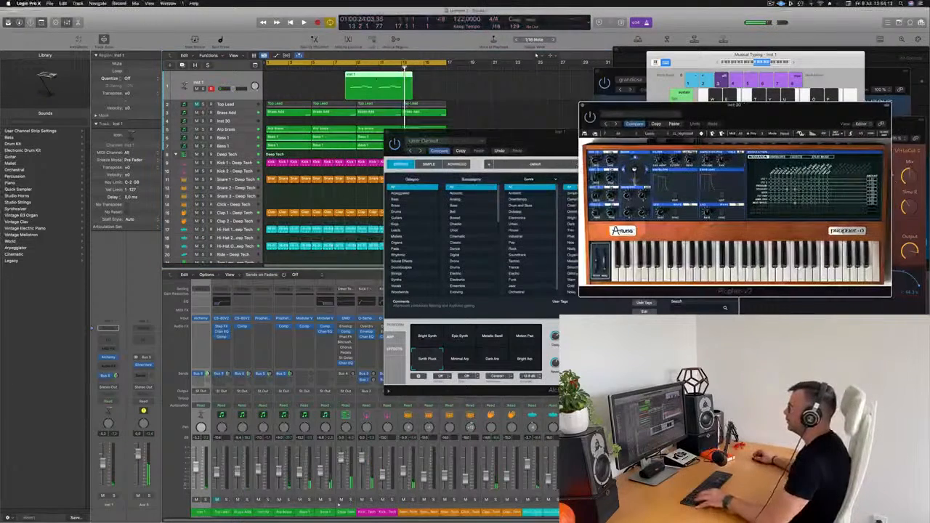
{"action": "double_click", "coordinate": [377, 75], "text": "super"}
{"action": "left_click", "coordinate": [378, 75], "text": "super"}
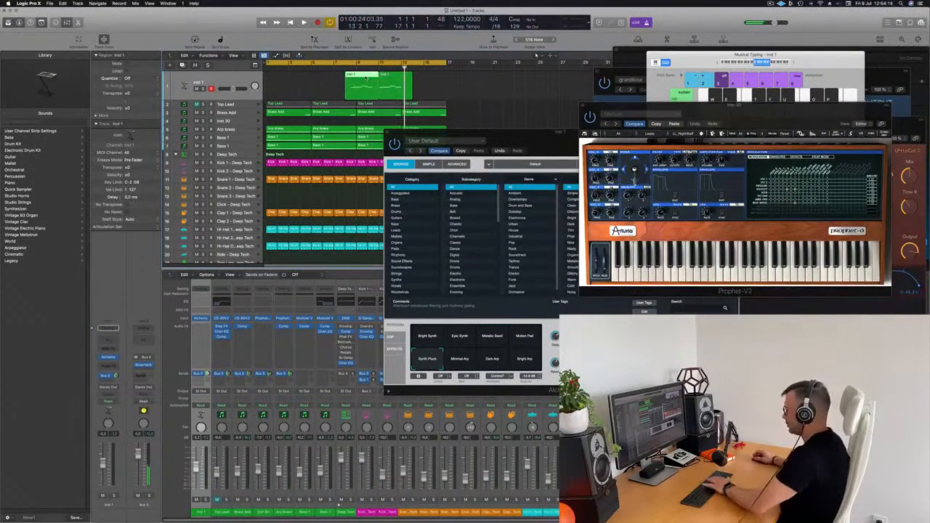
{"action": "key", "text": "Delete"}
{"action": "left_click_drag", "start_coordinate": [389, 78], "coordinate": [276, 80]}
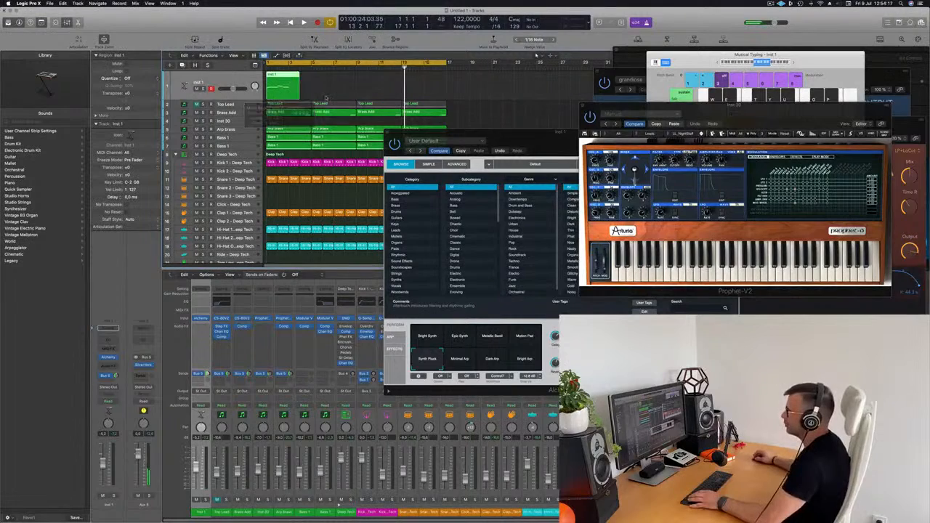
- Uncover the arrangement, play the moved Inst 1 region from the start and show its notes in the Piano Roll
{"action": "left_click_drag", "start_coordinate": [465, 143], "coordinate": [610, 139]}
{"action": "key", "text": "Return"}
{"action": "key", "text": "space"}
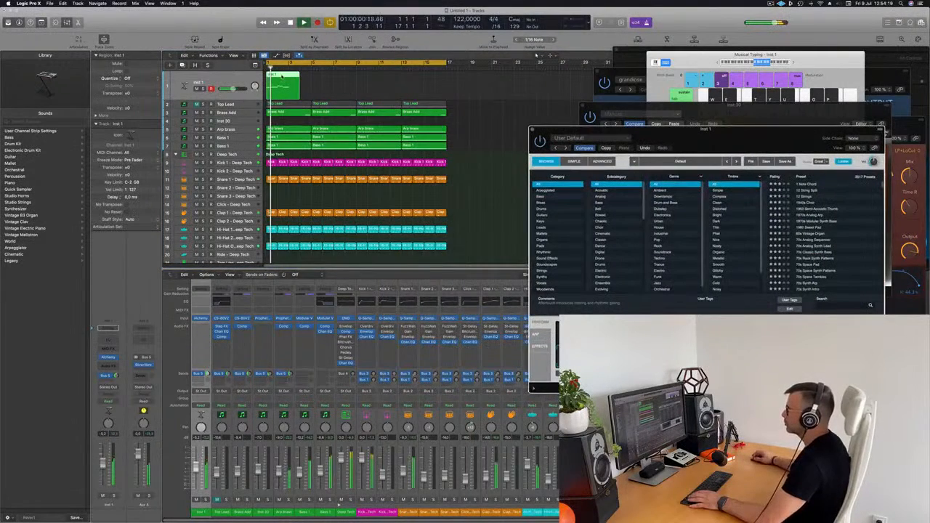
{"action": "key", "text": "p"}
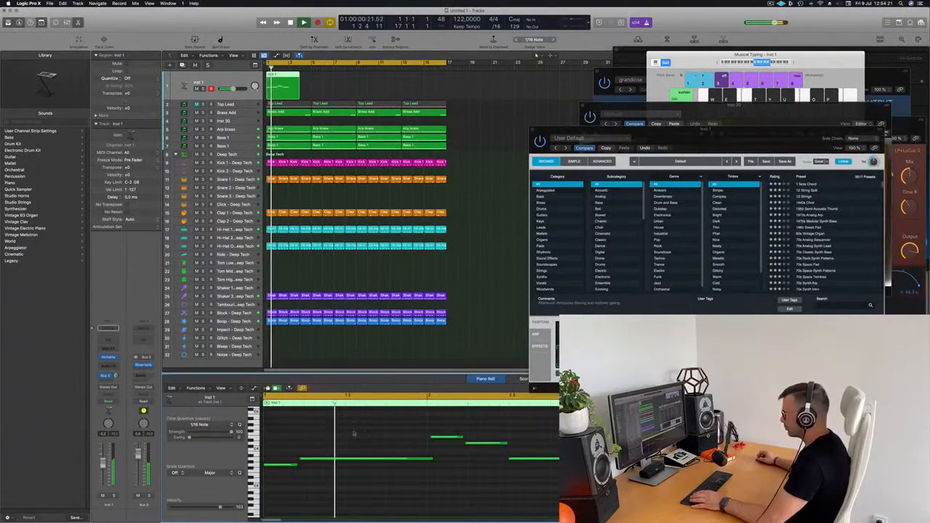
- Align all notes of the Inst 1 melody to the 1/16 Note grid in the Piano Roll and check the timing by playback
{"action": "left_click", "coordinate": [357, 457]}
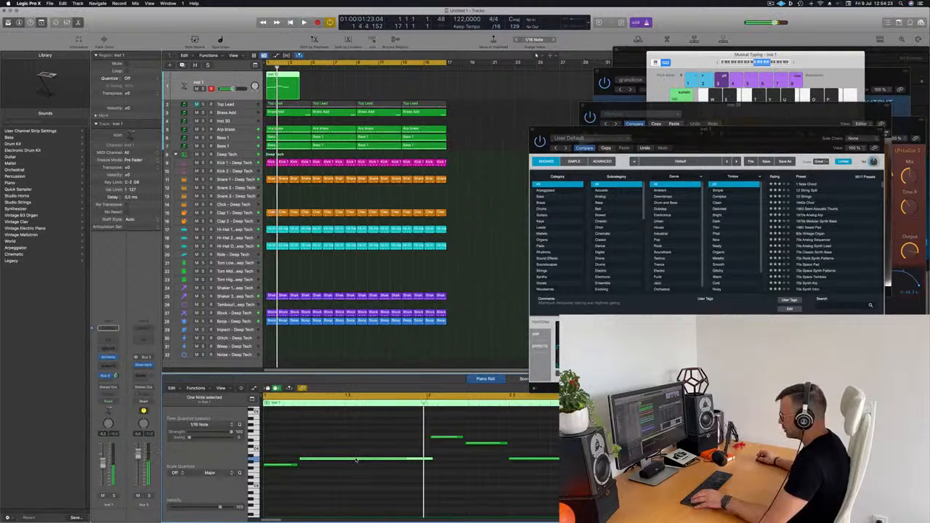
{"action": "left_click_drag", "start_coordinate": [356, 459], "coordinate": [358, 460]}
{"action": "left_click_drag", "start_coordinate": [429, 424], "coordinate": [492, 443]}
{"action": "left_click", "coordinate": [447, 427]}
{"action": "key", "text": "space"}
{"action": "key", "text": "super+a"}
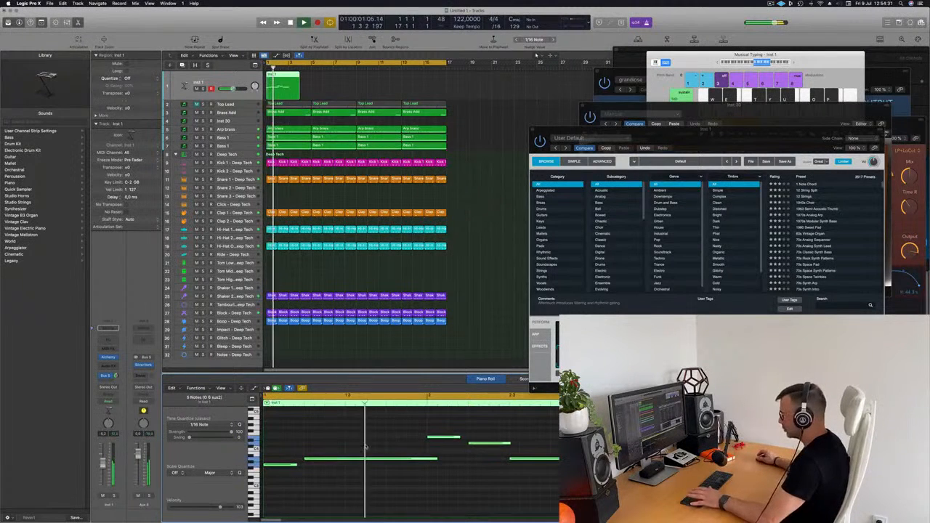
{"action": "left_click", "coordinate": [339, 441]}
{"action": "scroll", "coordinate": [380, 440], "scroll_direction": "down", "scroll_amount": 3}
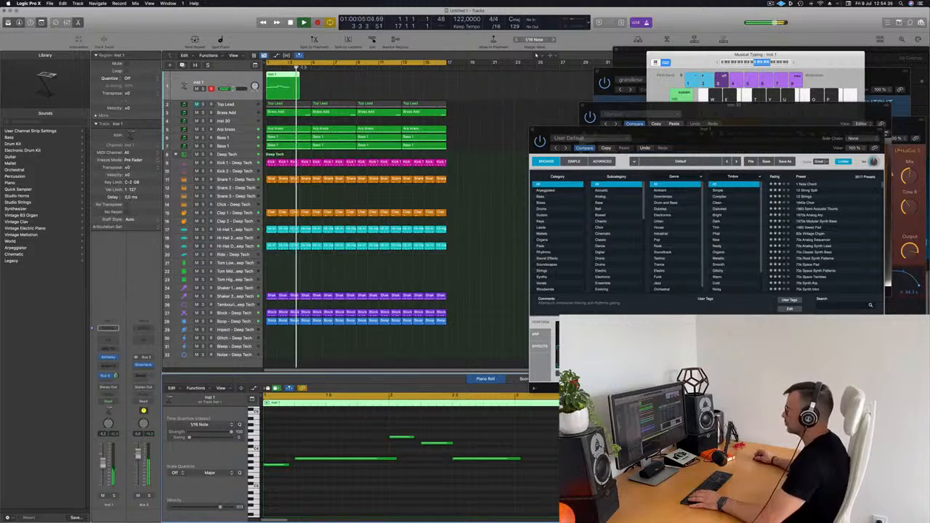
{"action": "key", "text": "space"}
- Copy the Inst 1 melody region to bars 5, 9 and 13 and play the arrangement
{"action": "left_click_drag", "start_coordinate": [286, 76], "coordinate": [376, 80]}
{"action": "left_click", "coordinate": [285, 77], "text": "shift"}
{"action": "key", "text": "space"}
{"action": "key", "text": "space"}
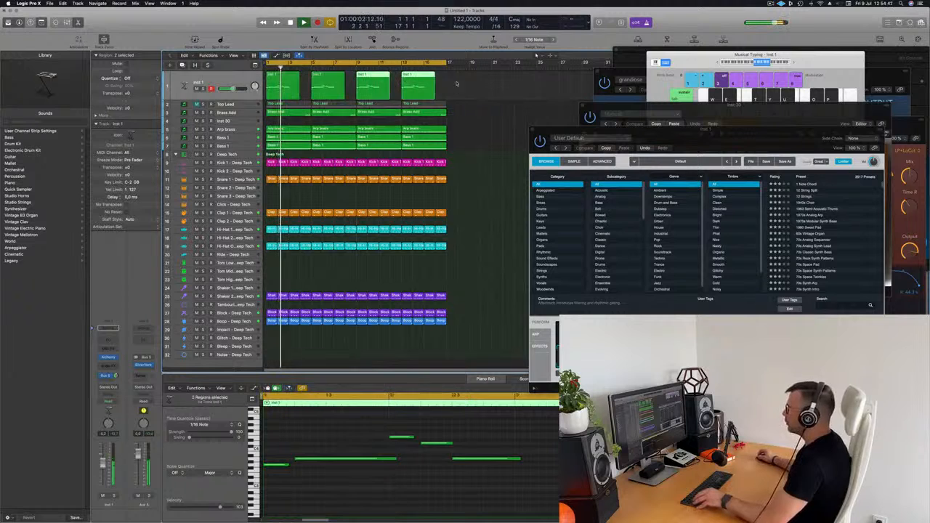
- Try the melody one octave lower in all four Inst 1 regions during playback, and transpose it back up an octave
{"action": "key", "text": "super+a"}
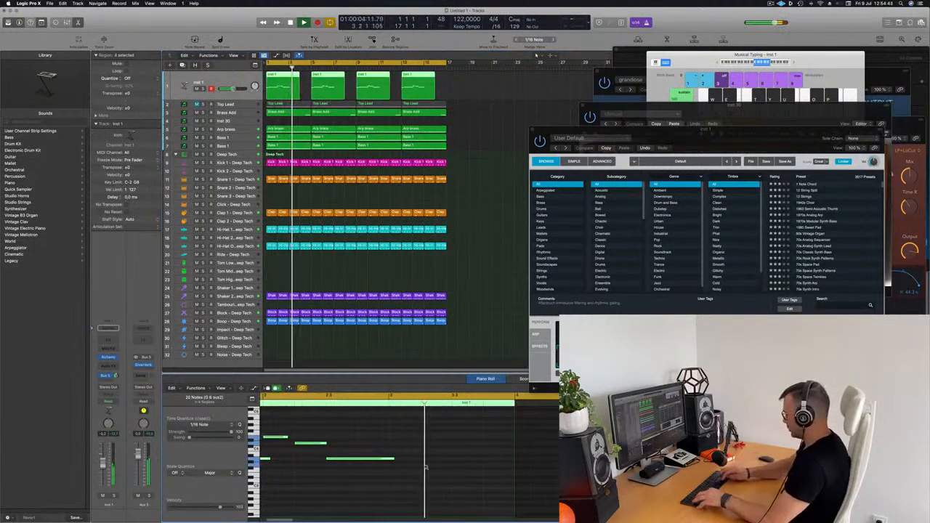
{"action": "key", "text": "alt+shift+Down"}
{"action": "key", "text": "space"}
{"action": "key", "text": "space"}
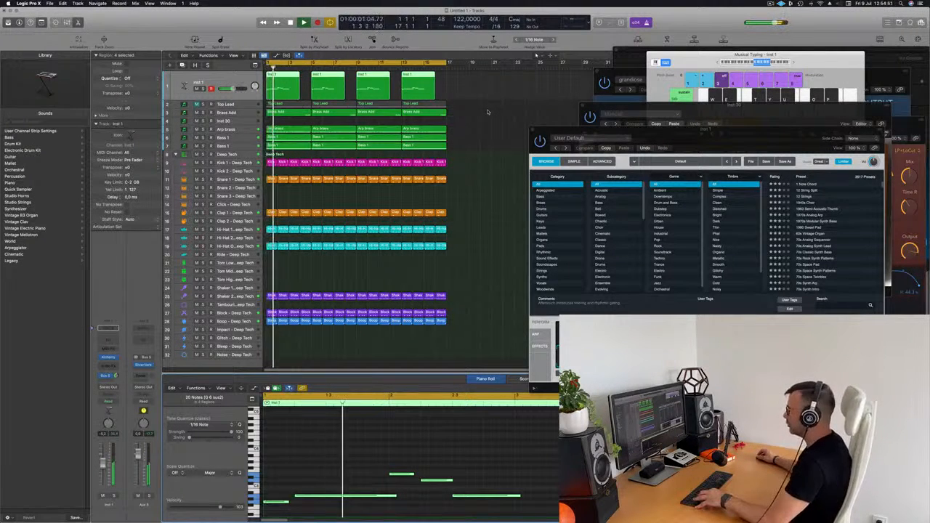
{"action": "key", "text": "alt+shift+Up"}
{"action": "key", "text": "super+Left"}
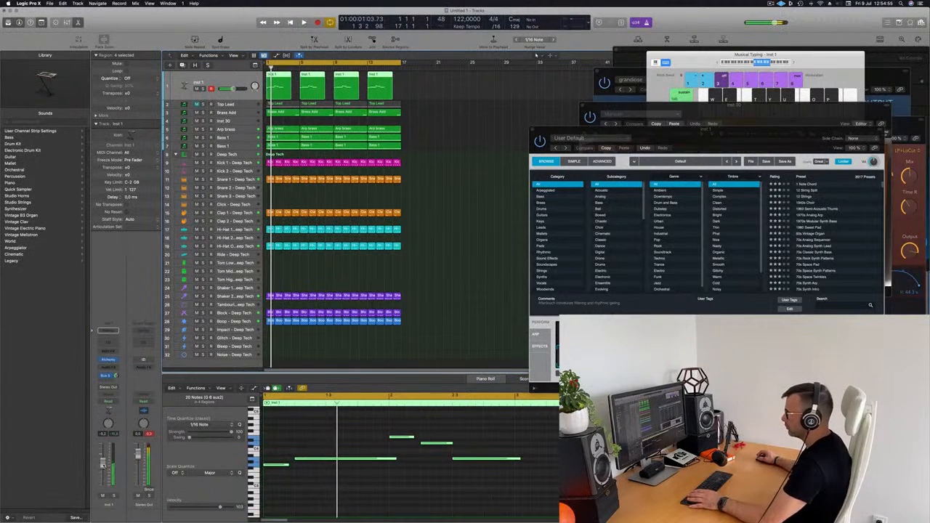
{"action": "left_click", "coordinate": [437, 187]}
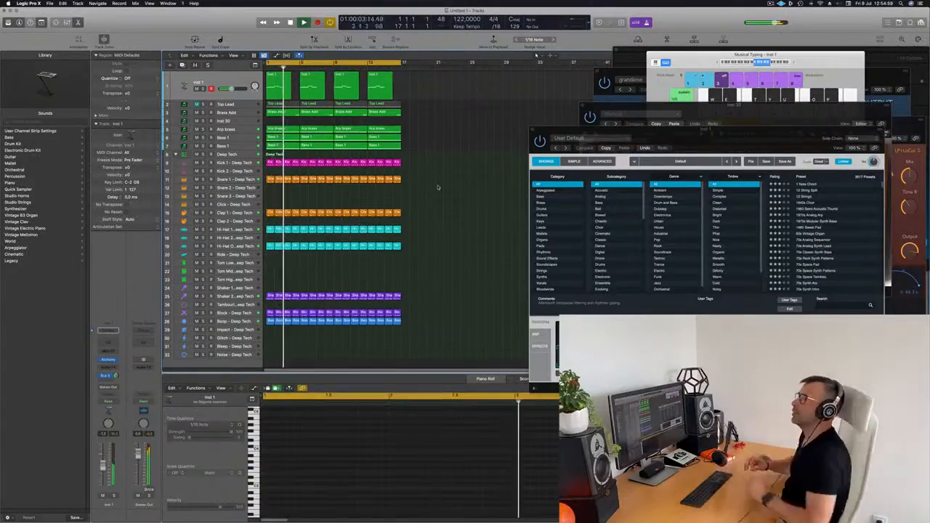